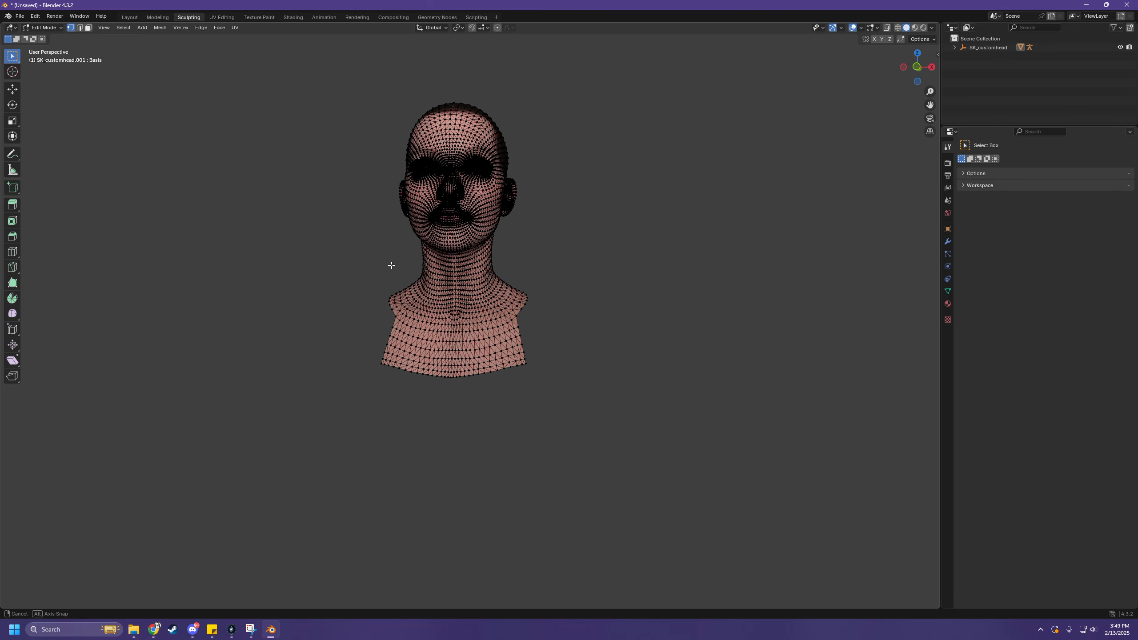
- Examine the head mesh up close around the eyes and lashes, and from a distance
scroll(392, 267, "up", 4)
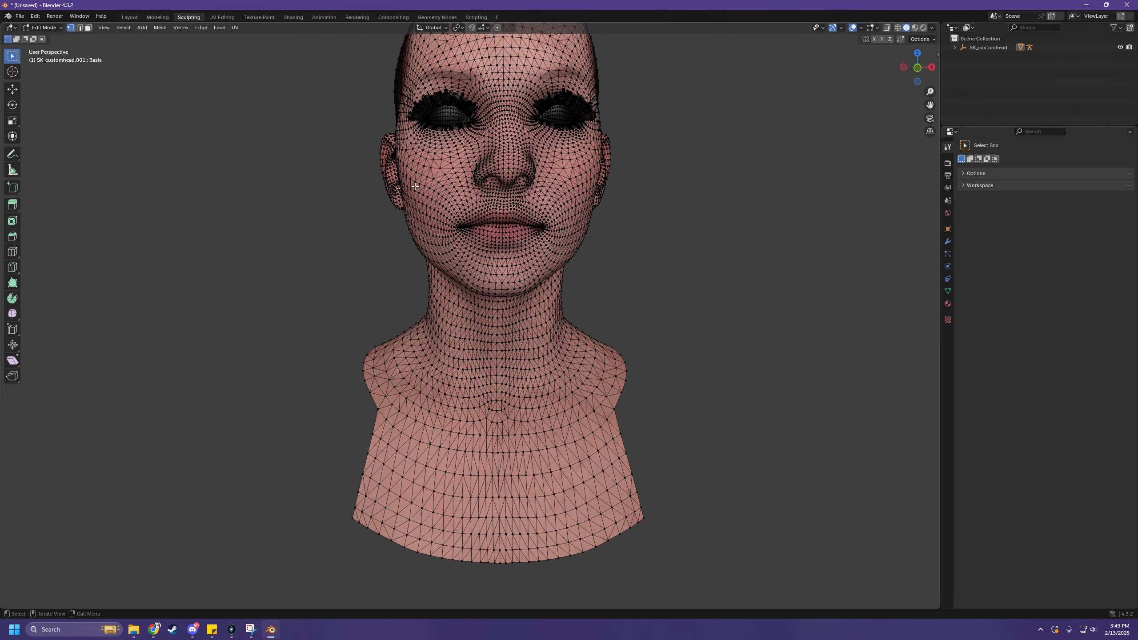
left_click_drag(299, 155, 350, 198)
scroll(404, 189, "down", 2)
mouse_move(402, 197)
middle_mouse_down("shift")
mouse_move(428, 229)
mouse_move(405, 216)
middle_mouse_up("shift")
scroll(423, 222, "up", 4)
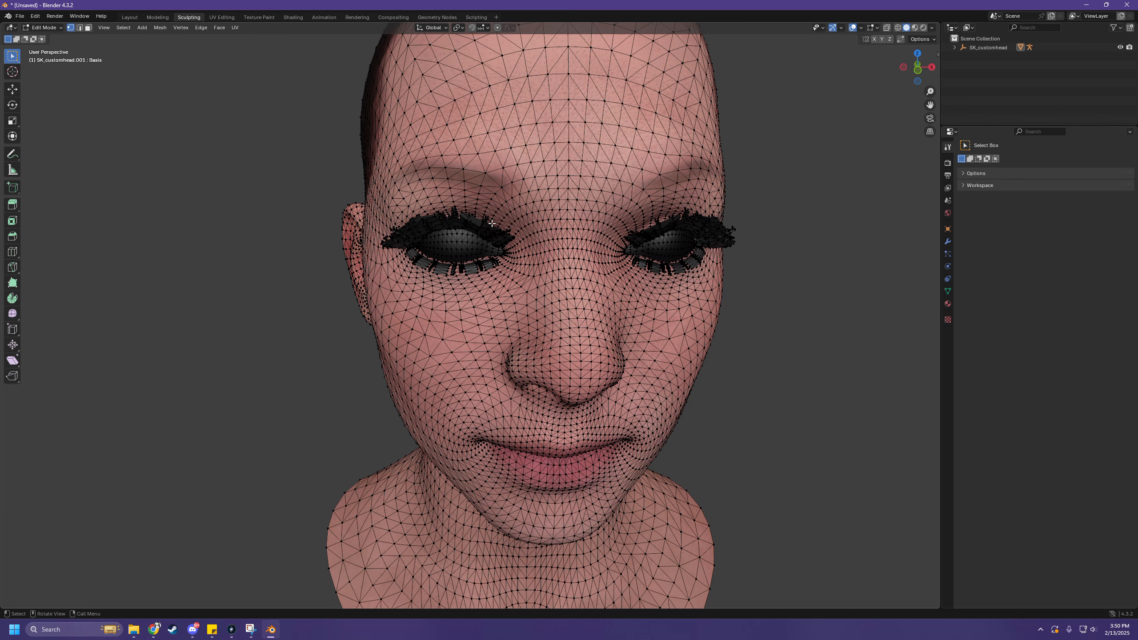
scroll(666, 318, "down", 6)
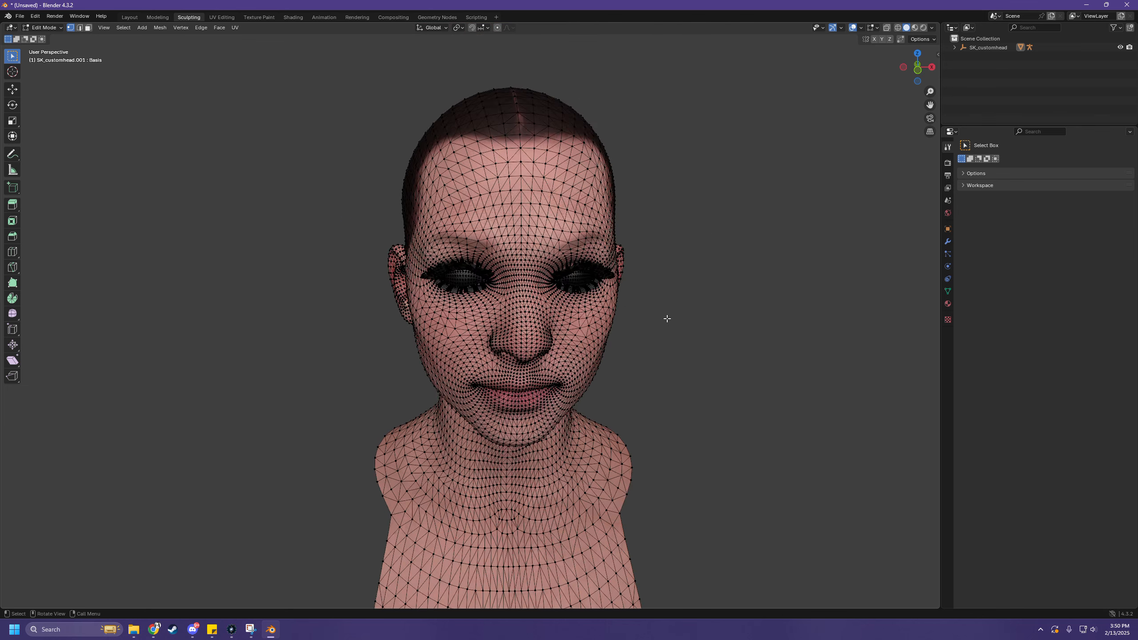
middle_click_drag(661, 300, 668, 306)
scroll(663, 307, "up", 5)
scroll(668, 306, "down", 6)
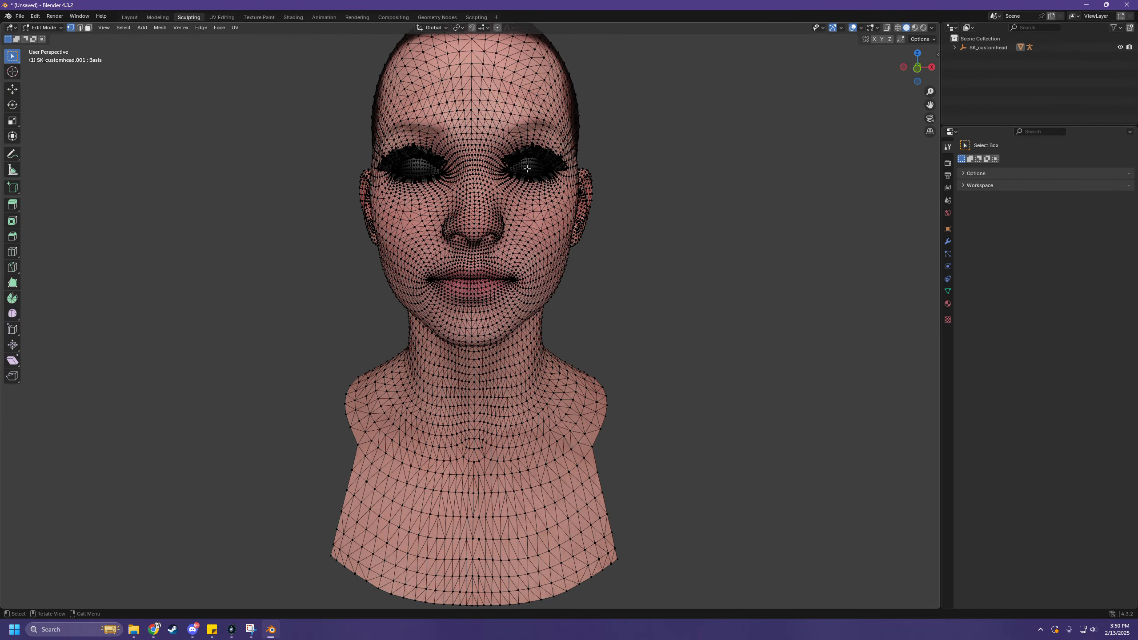
scroll(524, 172, "up", 2)
scroll(524, 173, "down", 2)
- Try to box-select the eye and eyelash vertices directly on the face
left_click_drag(565, 168, 593, 179)
left_click_drag(361, 168, 405, 190)
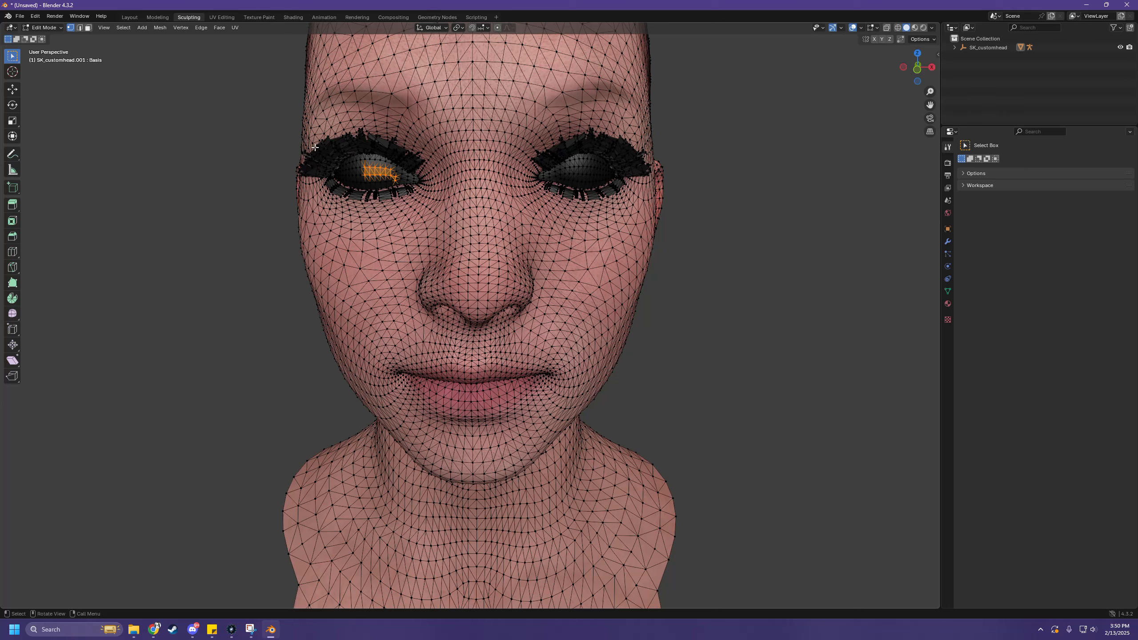
left_click_drag(329, 141, 395, 156)
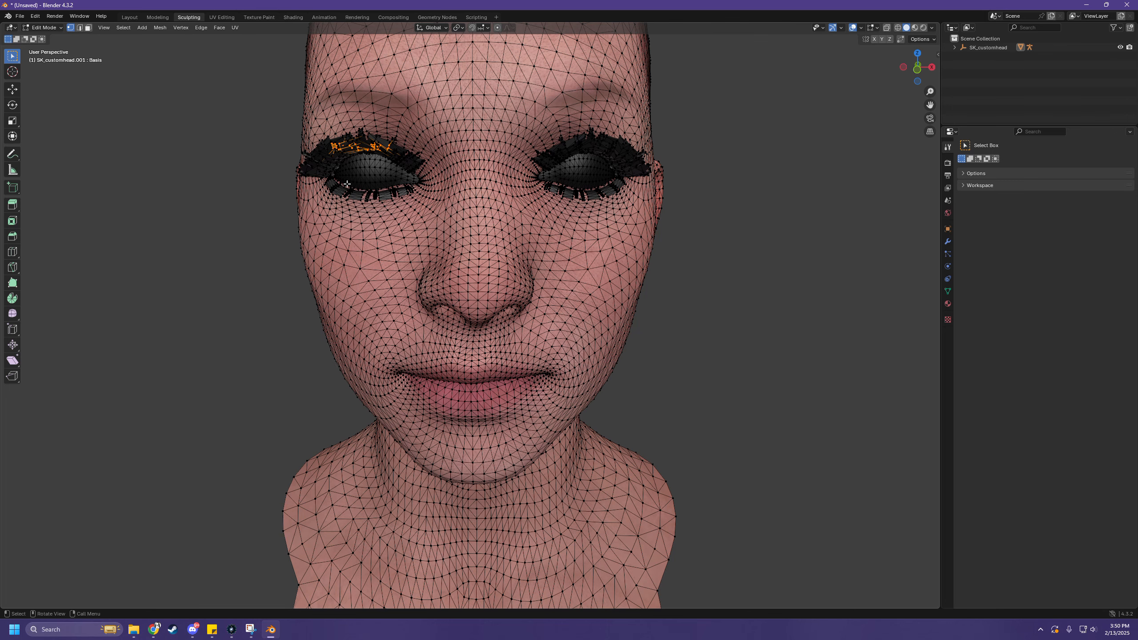
left_click(347, 184)
scroll(331, 248, "down", 2)
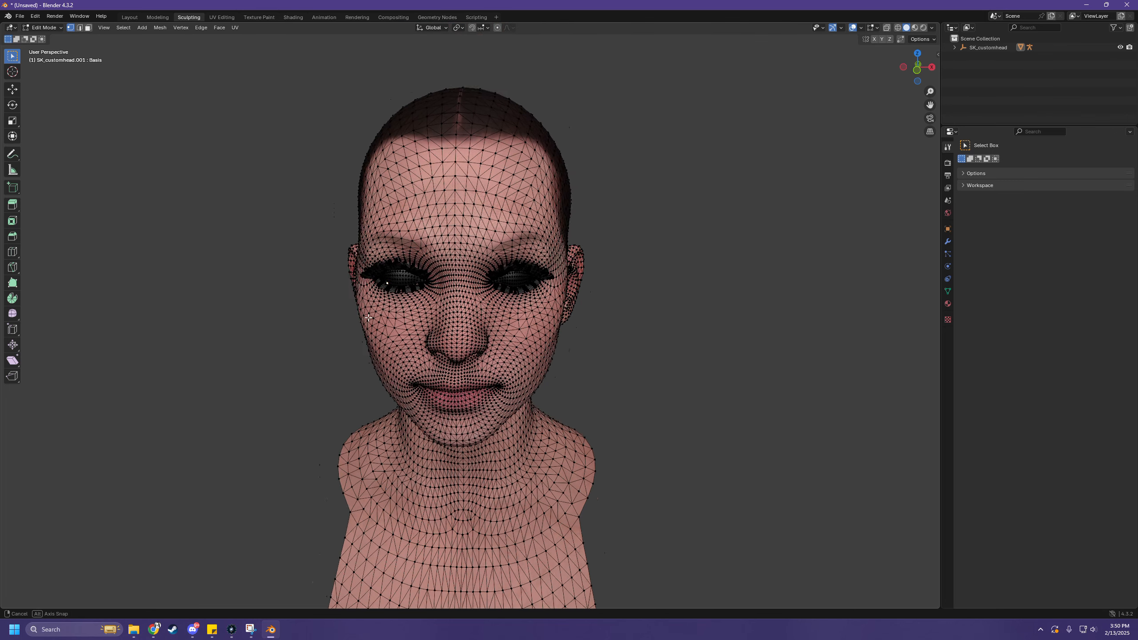
middle_click_drag(376, 315, 376, 258)
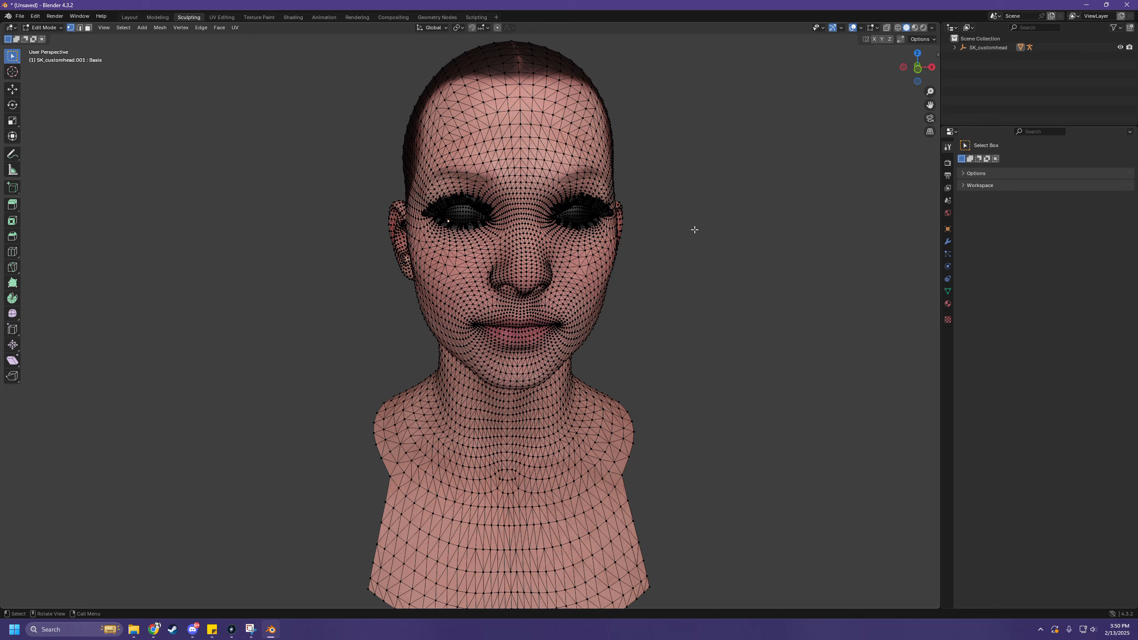
scroll(374, 323, "down", 2)
middle_click_drag(356, 314, 345, 294)
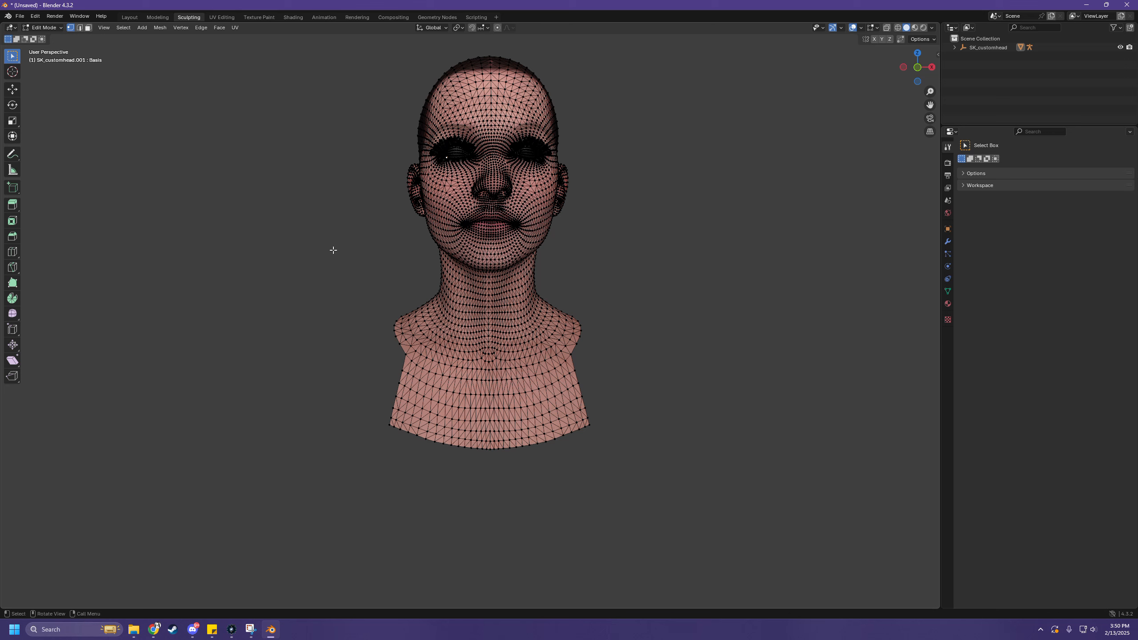
scroll(408, 264, "up", 2)
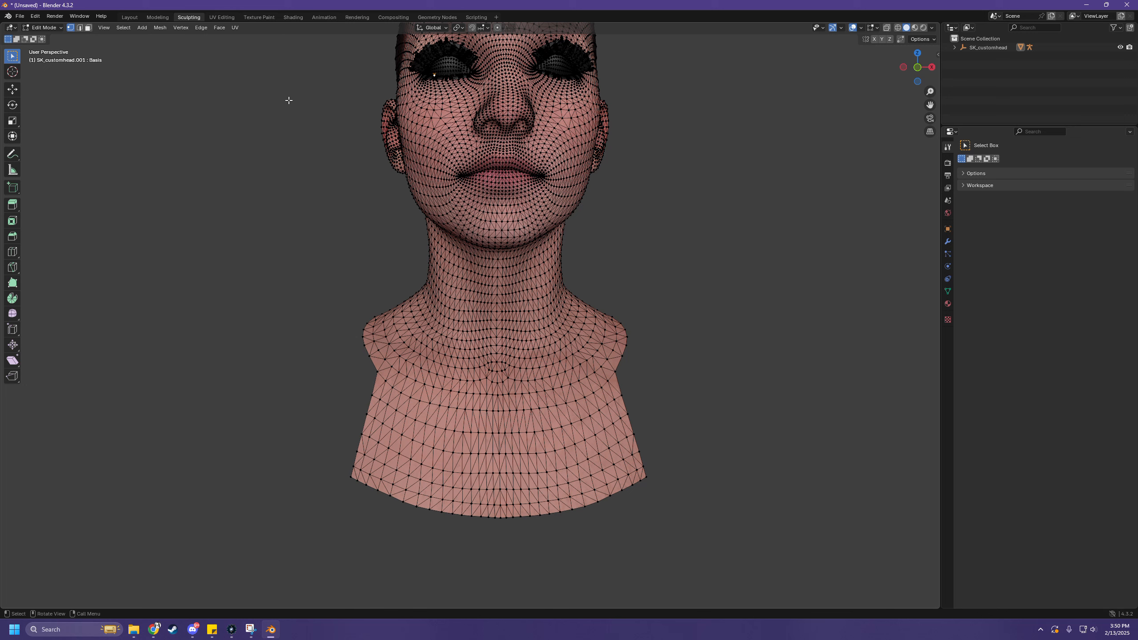
- Try to select the face skin by extending the selection from a single cheek vertex to its linked geometry
left_click_drag(305, 99, 700, 148)
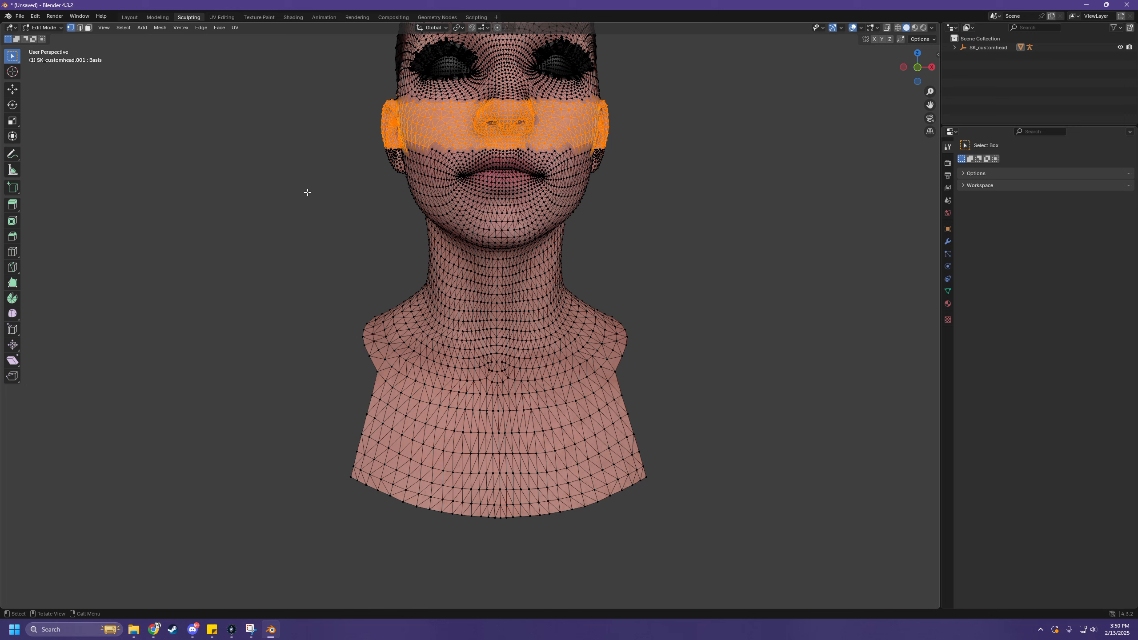
left_click(440, 152)
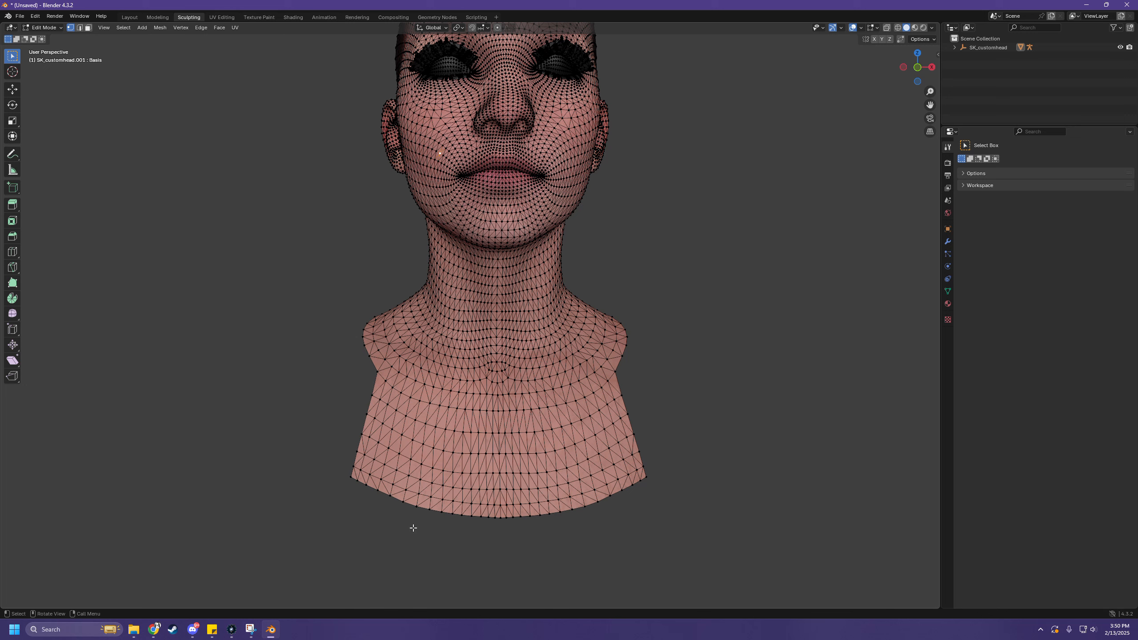
key("ctrl+l")
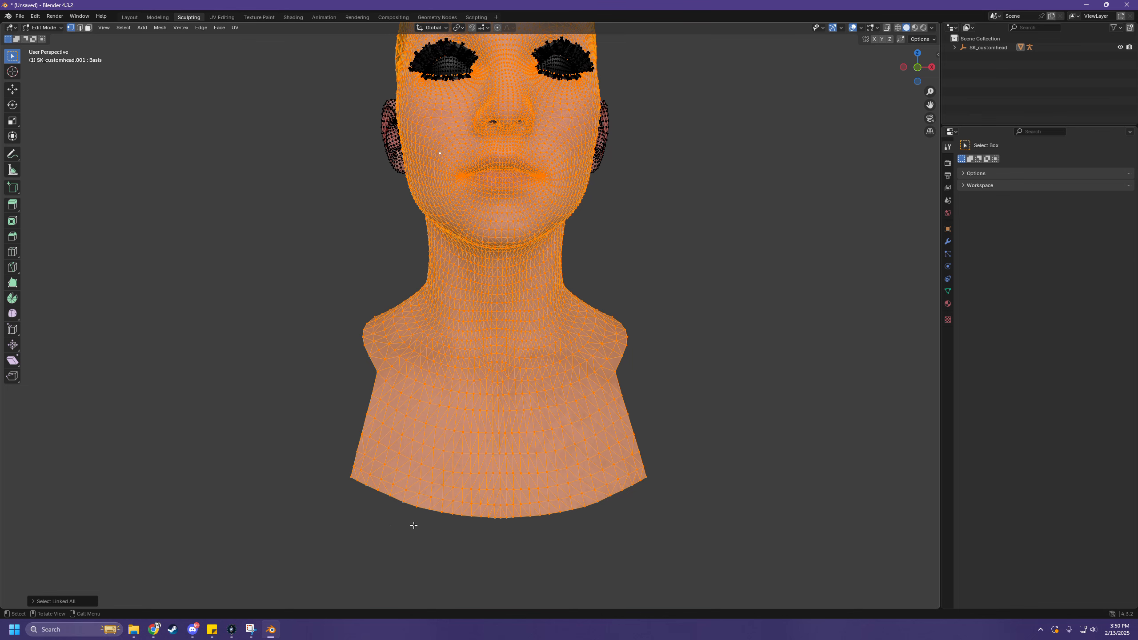
middle_click_drag(324, 159, 328, 144)
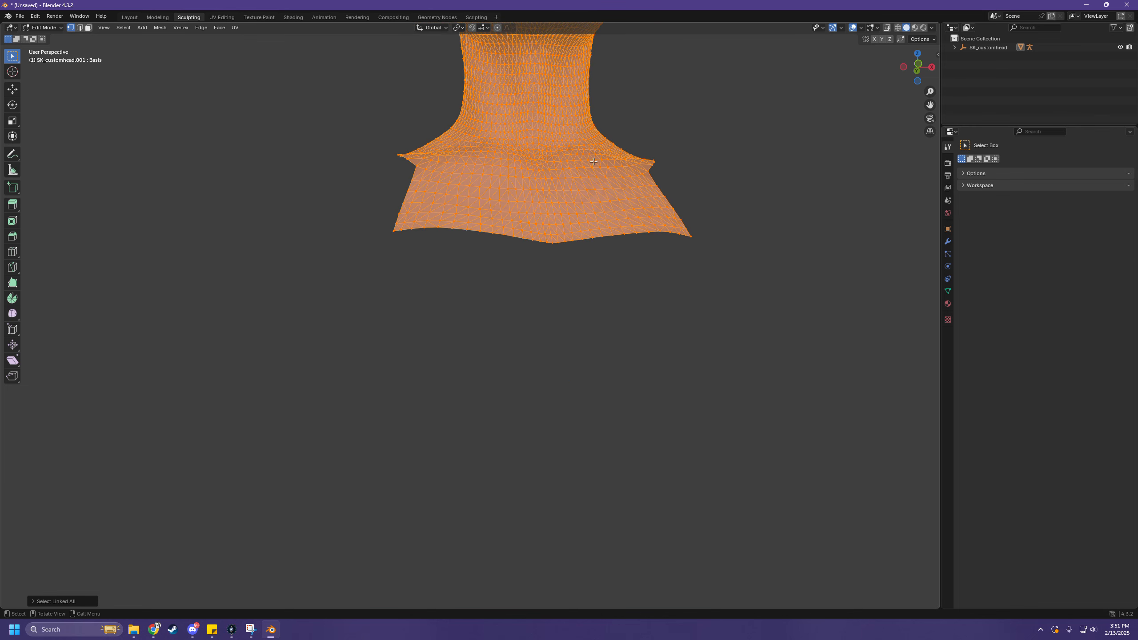
left_click_drag(930, 105, 872, 515)
middle_click_drag(696, 243, 696, 221)
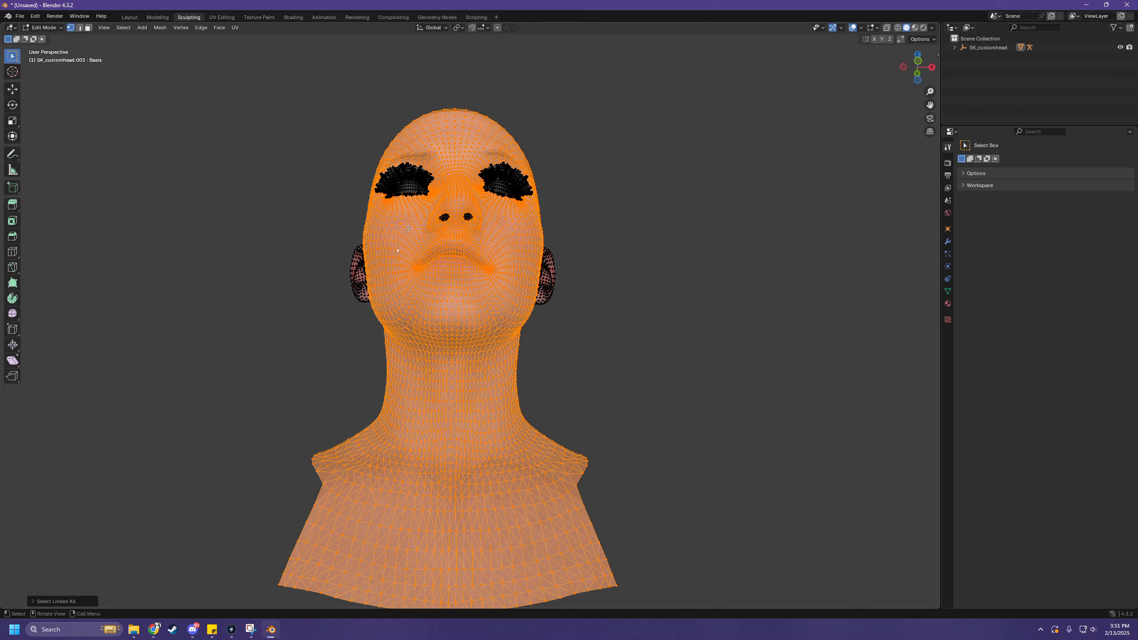
middle_click_drag(423, 222, 327, 251)
left_click(334, 285)
- Box-select a band of vertices across the nose and both ears, and extend it to all linked geometry
left_click_drag(351, 280, 563, 313)
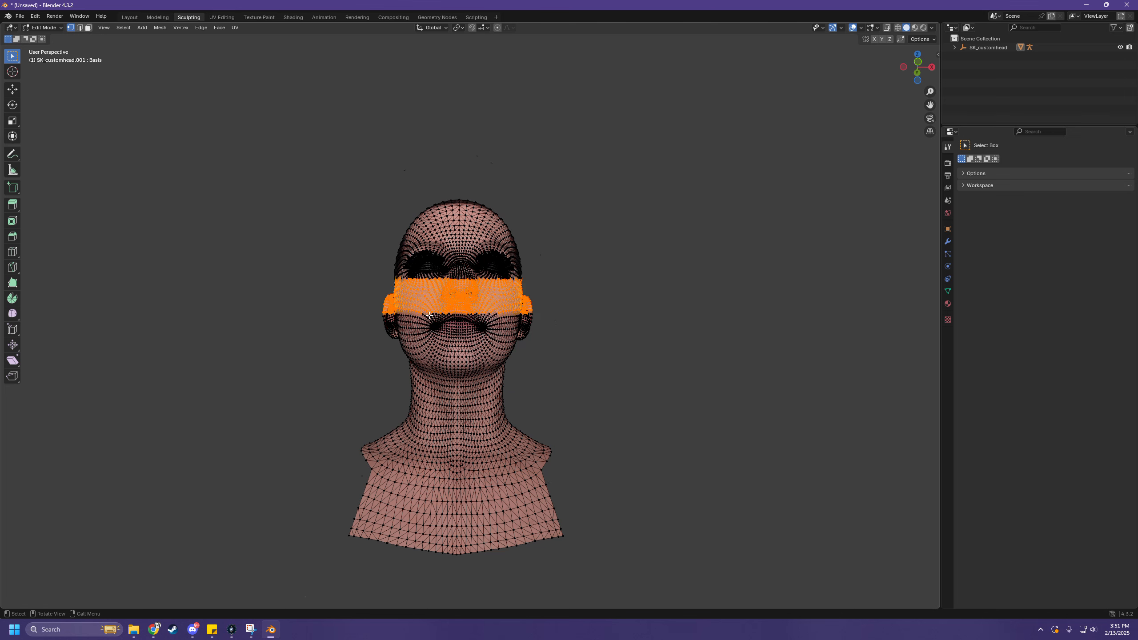
scroll(325, 289, "up", 4)
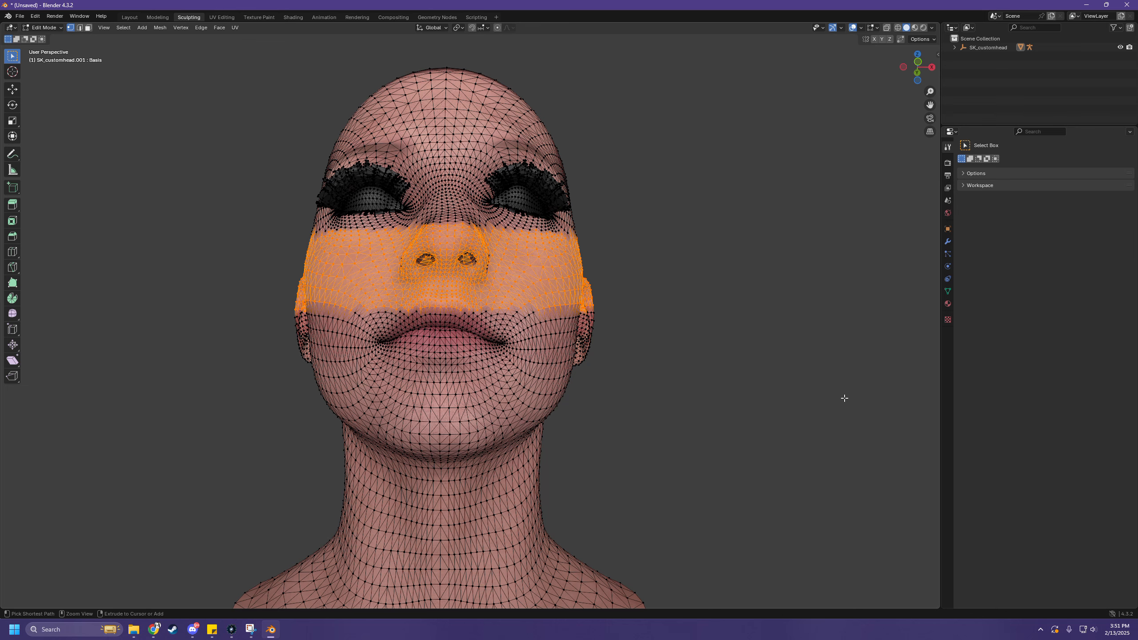
key("ctrl+l")
- Inspect the selected head from several angles to check that only the eyes and lashes are left out
scroll(686, 365, "down", 3)
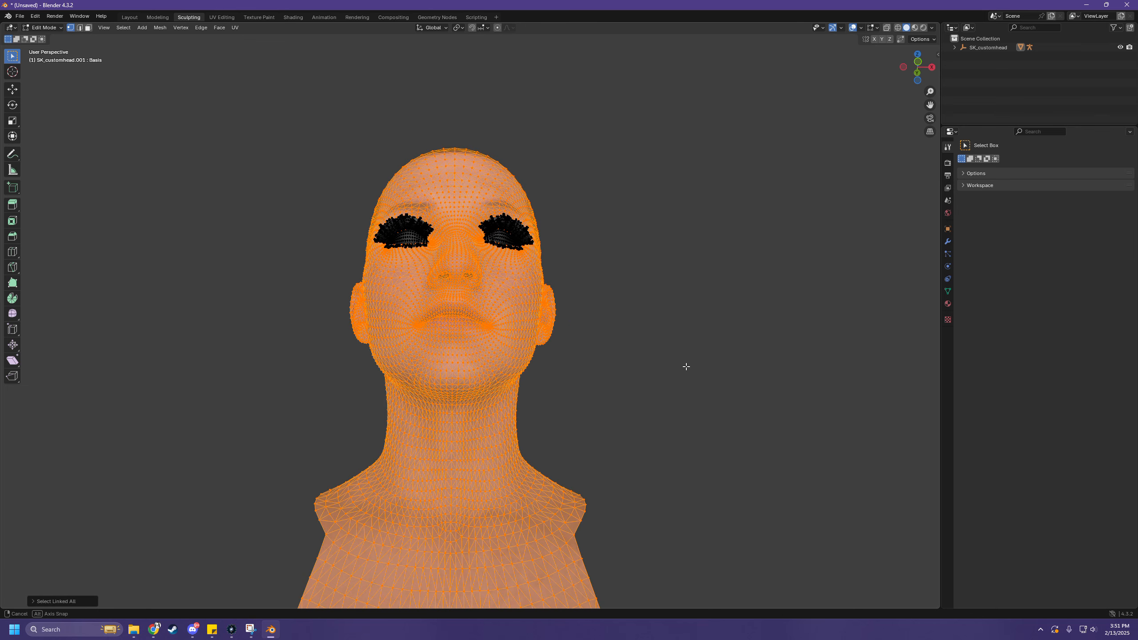
middle_click_drag(686, 366, 685, 381)
left_click_drag(928, 106, 946, 47)
middle_click_drag(738, 249, 736, 257)
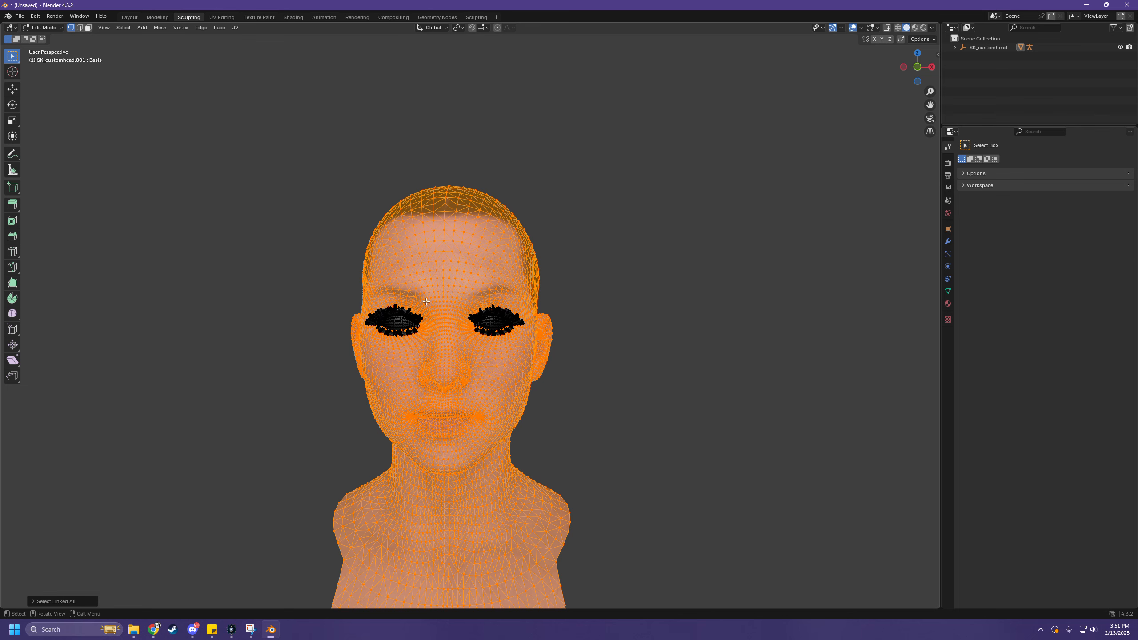
middle_click_drag(428, 418, 440, 361)
left_click_drag(930, 105, 927, 553)
middle_click_drag(739, 269, 714, 206)
middle_click_drag(470, 125, 645, 224)
left_click_drag(930, 105, 865, 2)
middle_click_drag(856, 239, 820, 257)
scroll(669, 271, "up", 3)
middle_click_drag(669, 271, 797, 216)
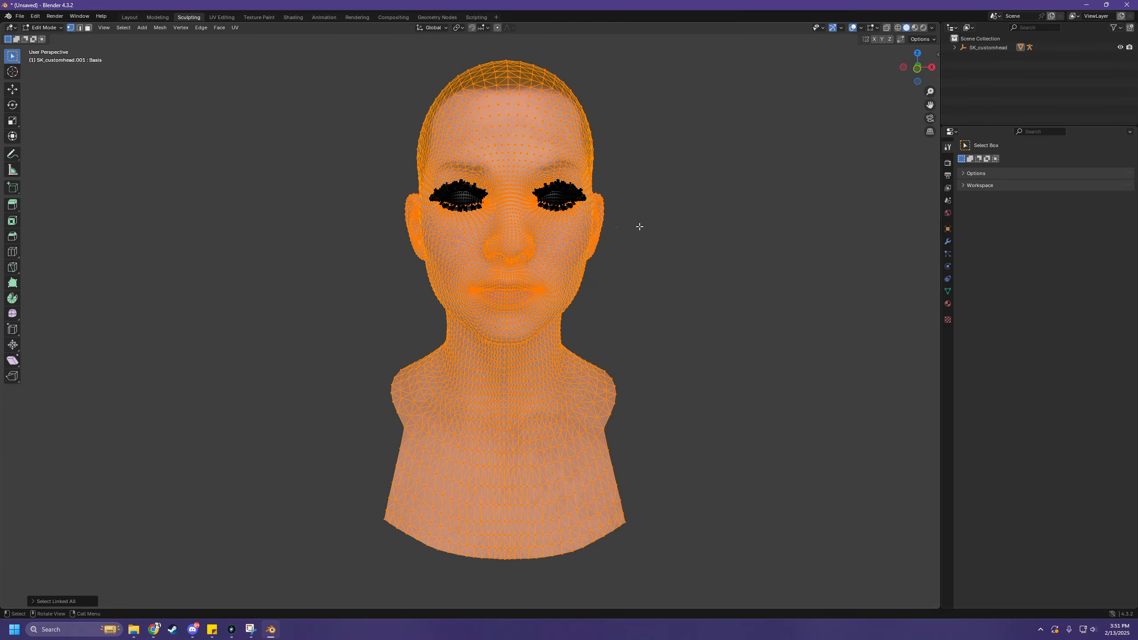
- Invert the selection to pick only the eye and eyelash geometry
right_click(708, 246)
right_click(643, 187)
key("ctrl+i")
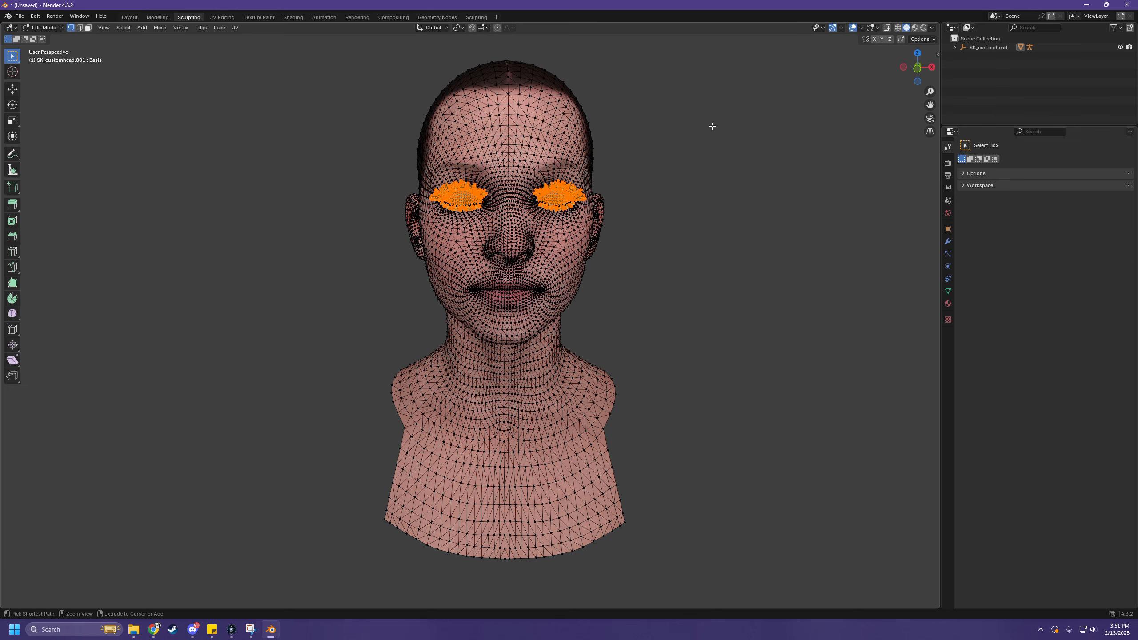
mouse_move(773, 140)
middle_mouse_down()
mouse_move(767, 67)
mouse_move(773, 144)
middle_mouse_up()
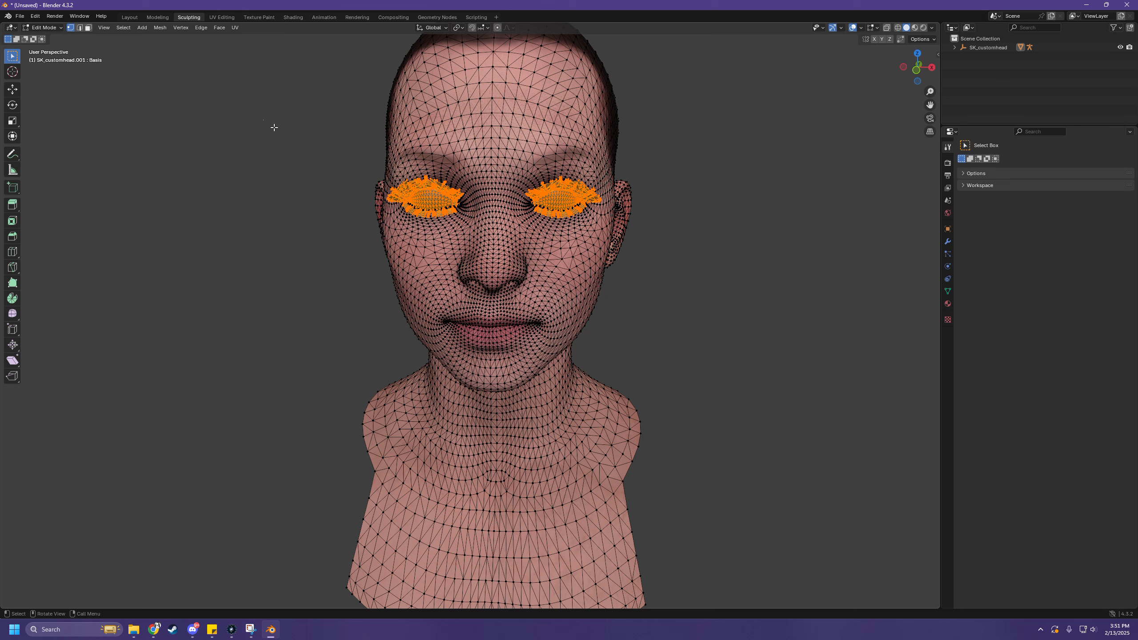
- Duplicate the selected eye and eyelash geometry in place without moving it
left_click(156, 29)
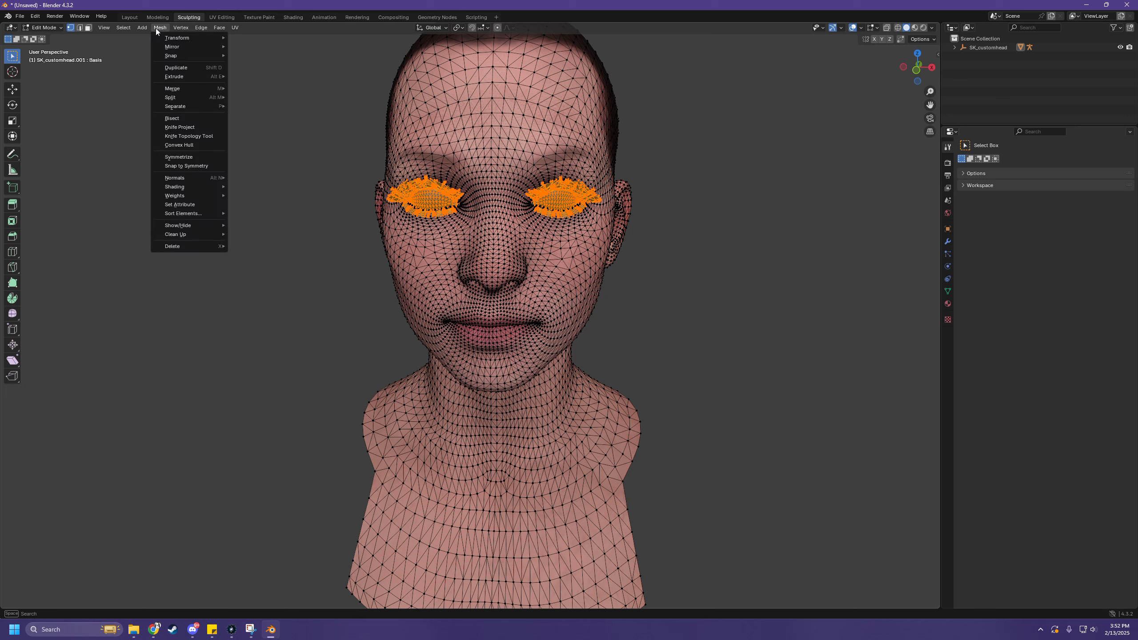
left_click(153, 29)
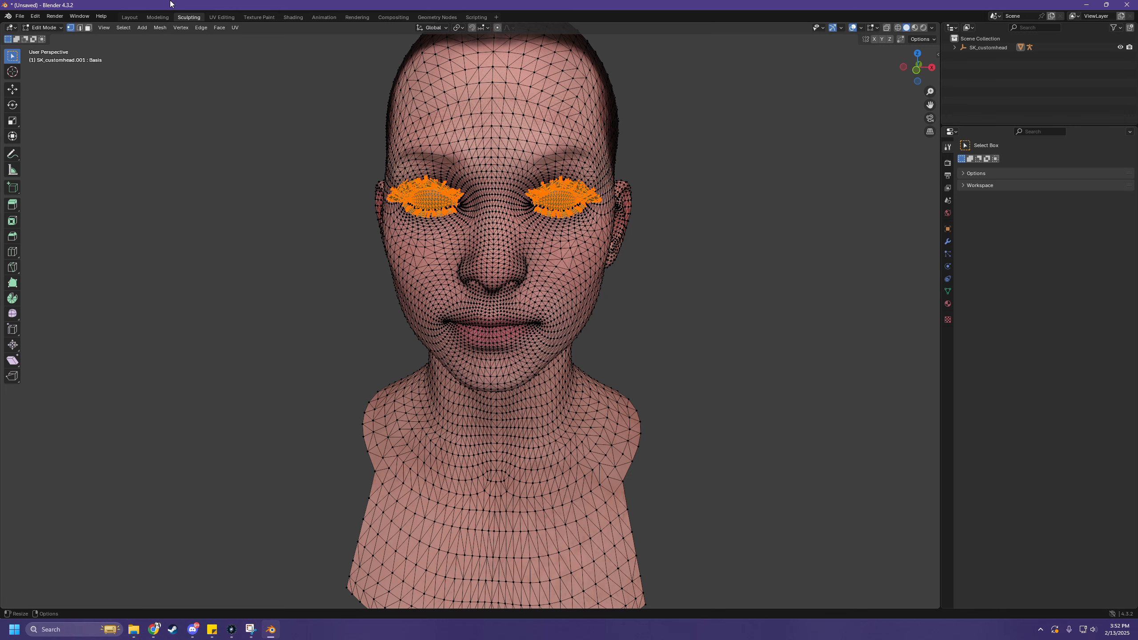
left_click(160, 28)
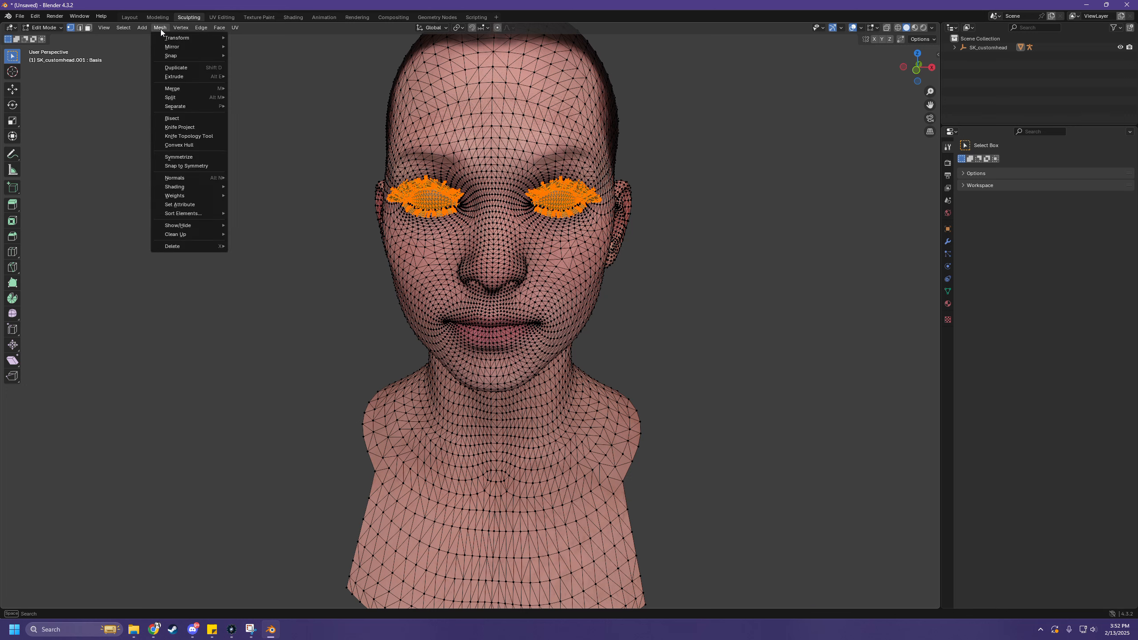
left_click(191, 67)
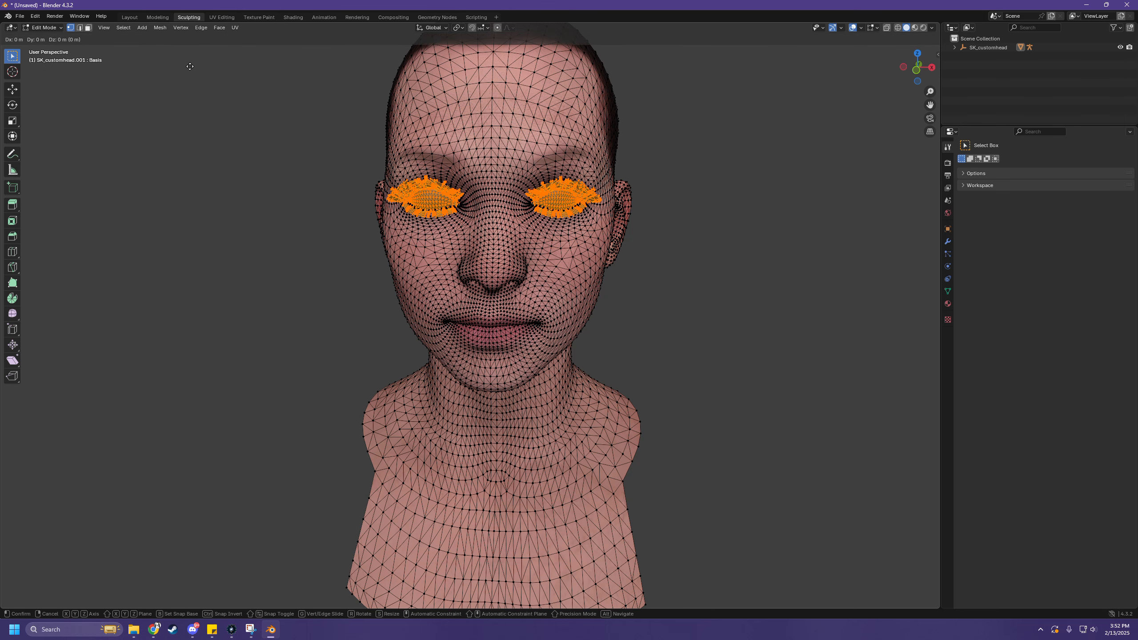
left_click(190, 66)
scroll(752, 282, "down", 2)
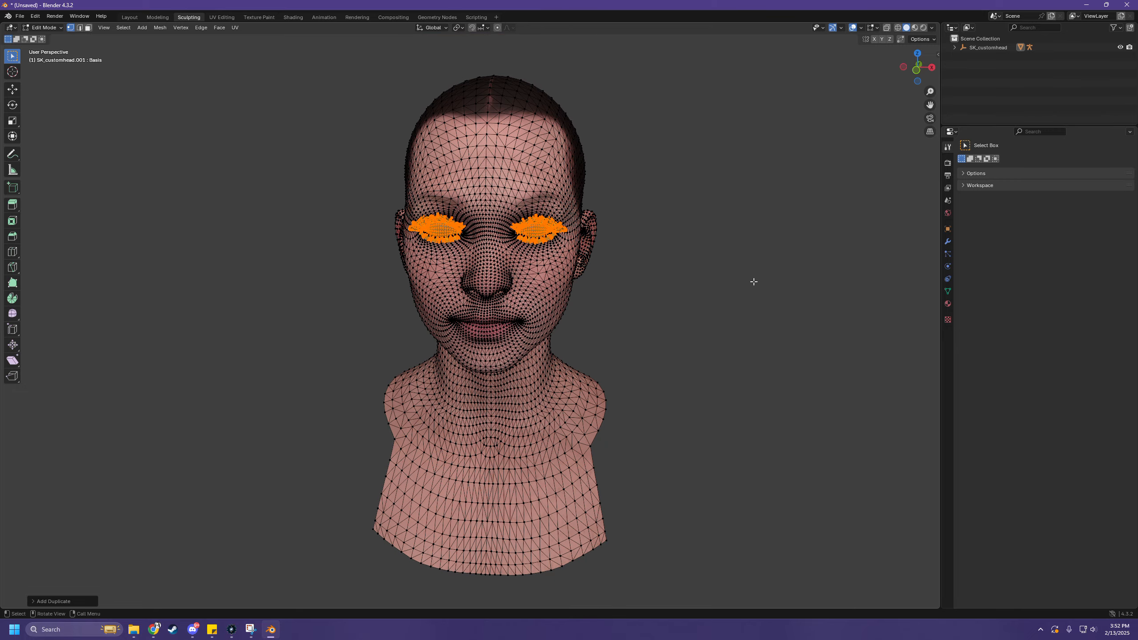
mouse_move(753, 282)
middle_mouse_down()
mouse_move(804, 279)
mouse_move(836, 239)
mouse_move(767, 168)
mouse_move(742, 305)
mouse_move(758, 274)
middle_mouse_up()
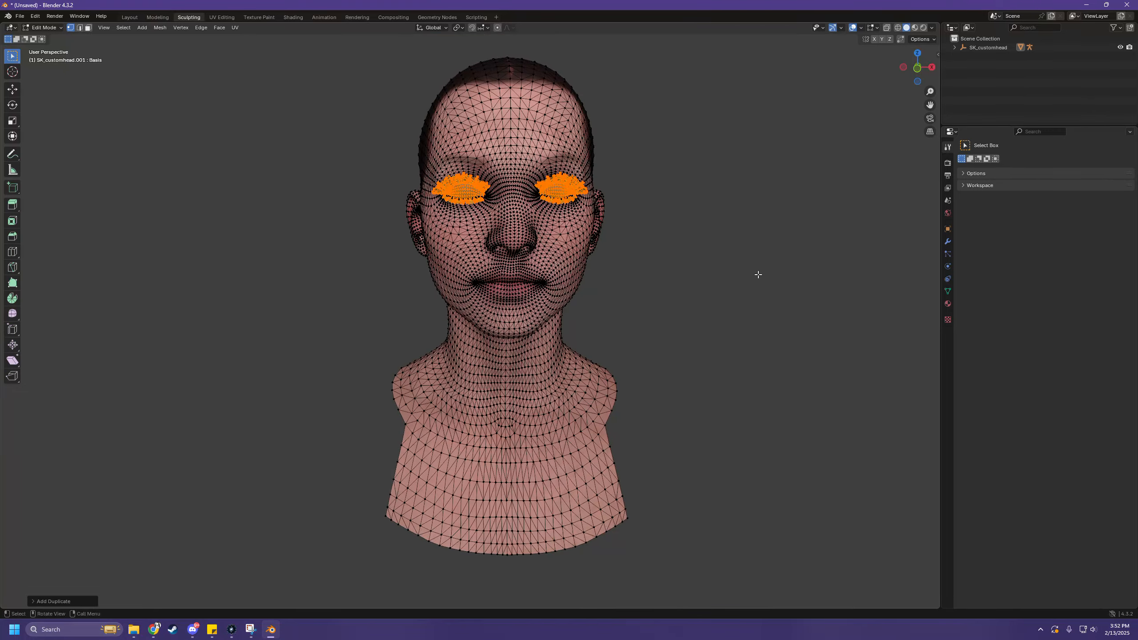
- Separate the duplicated eye and eyelash selection into its own object
key("ctrl+v")
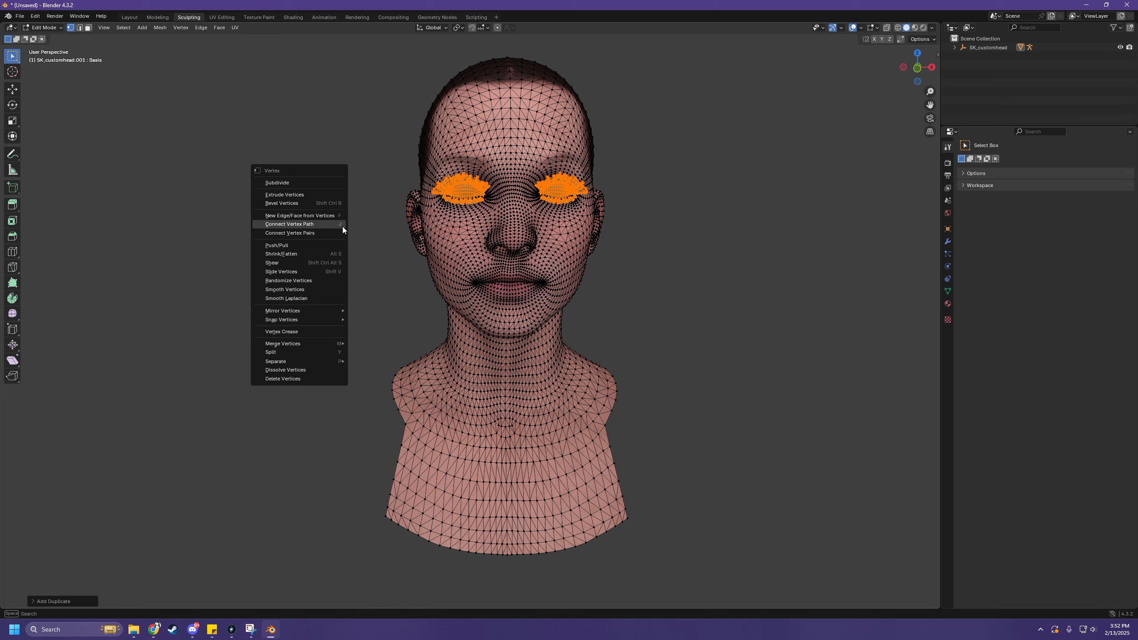
right_click(237, 278)
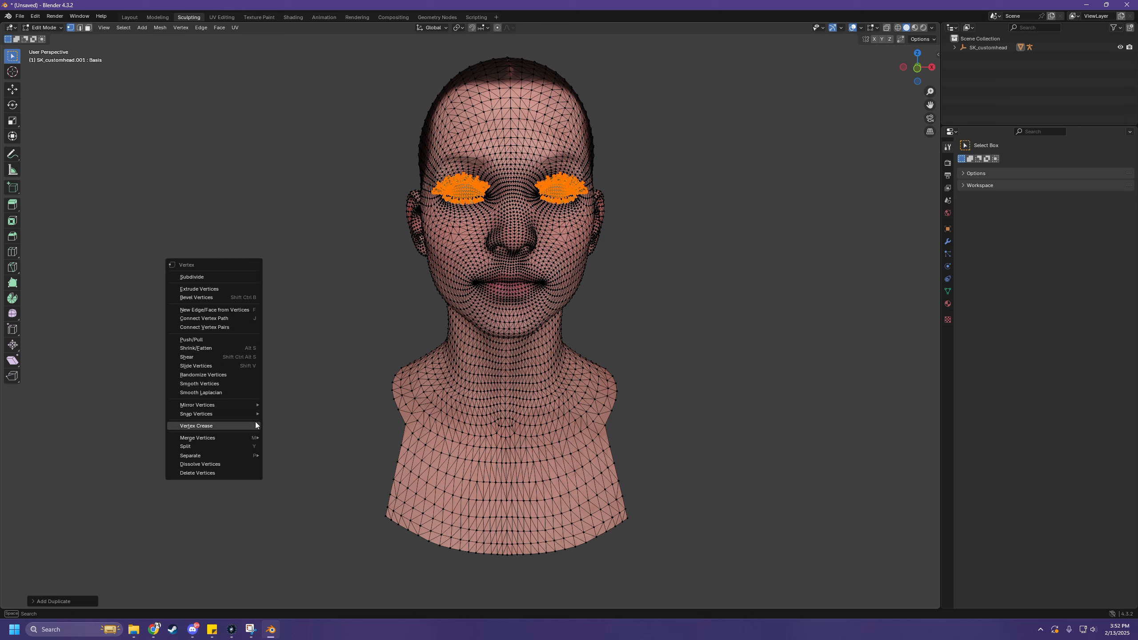
mouse_move(247, 455)
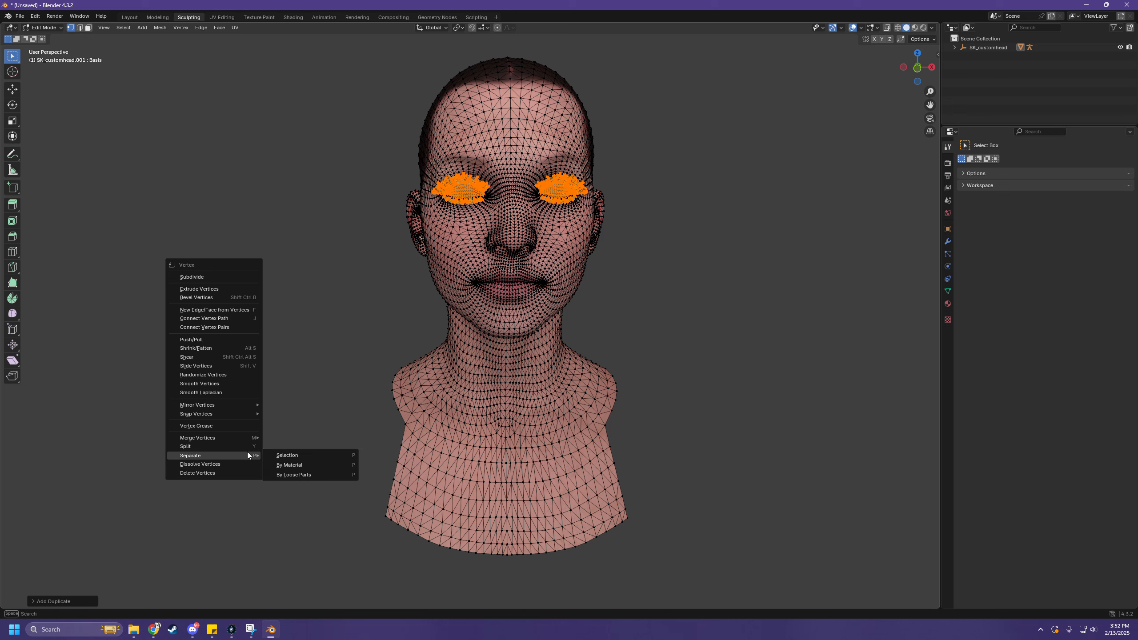
left_click(282, 455)
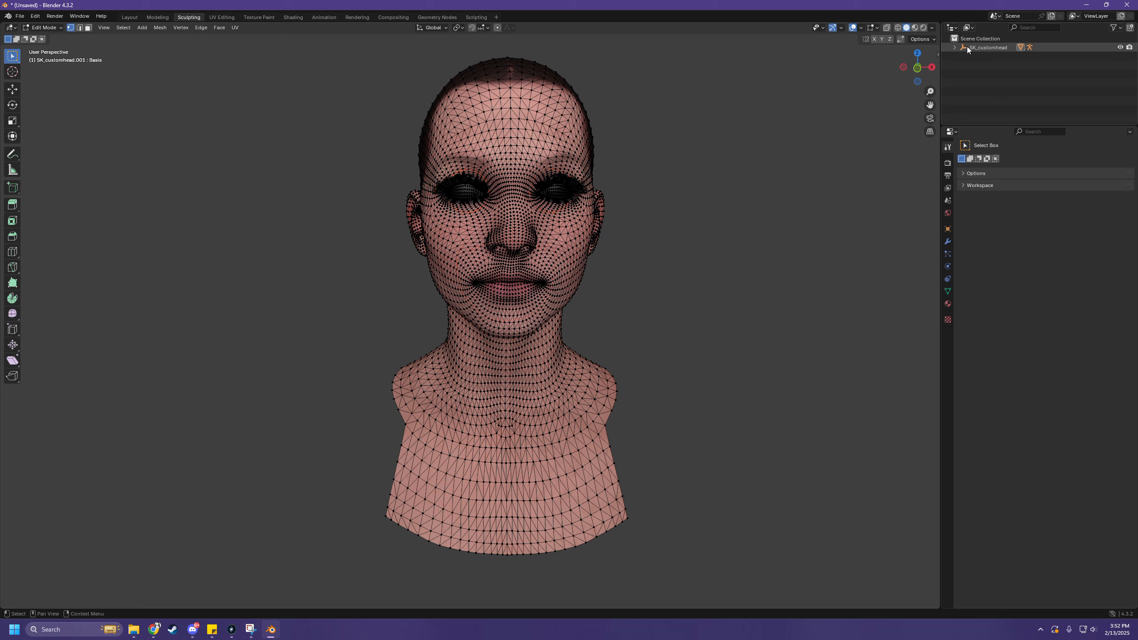
- Expand SK_customhead and its Reference armature in the scene hierarchy, and make the armature visible
left_click(954, 47)
left_click(959, 57)
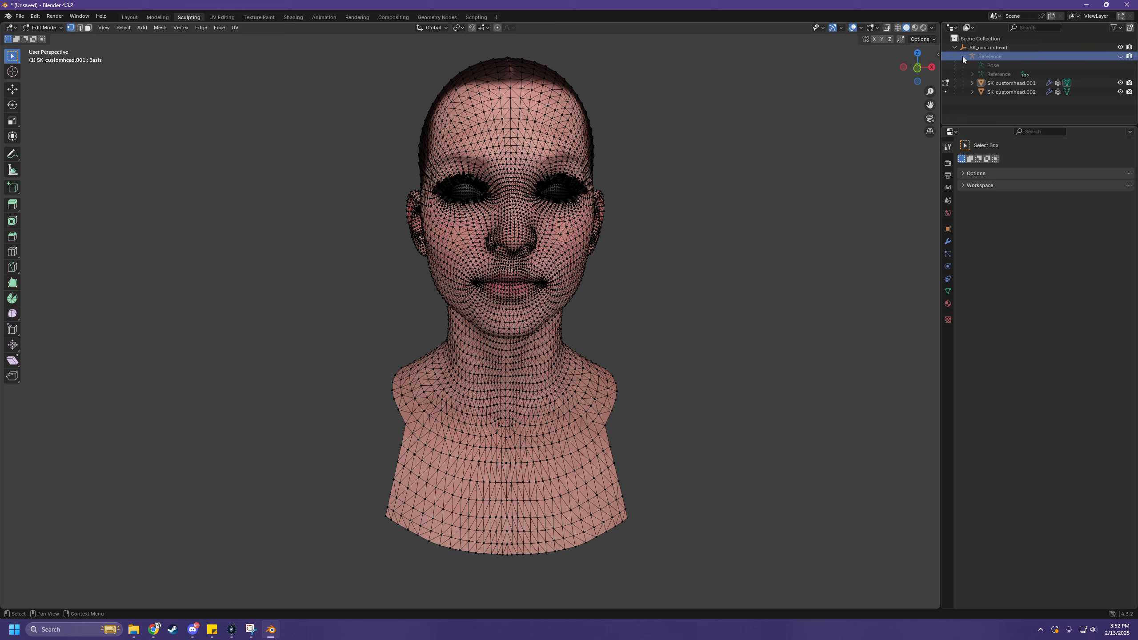
left_click(963, 56)
left_click(1120, 56)
- Hide SK_customhead.001, keep the separated eye object visible, and inspect it up close
left_click(1120, 92)
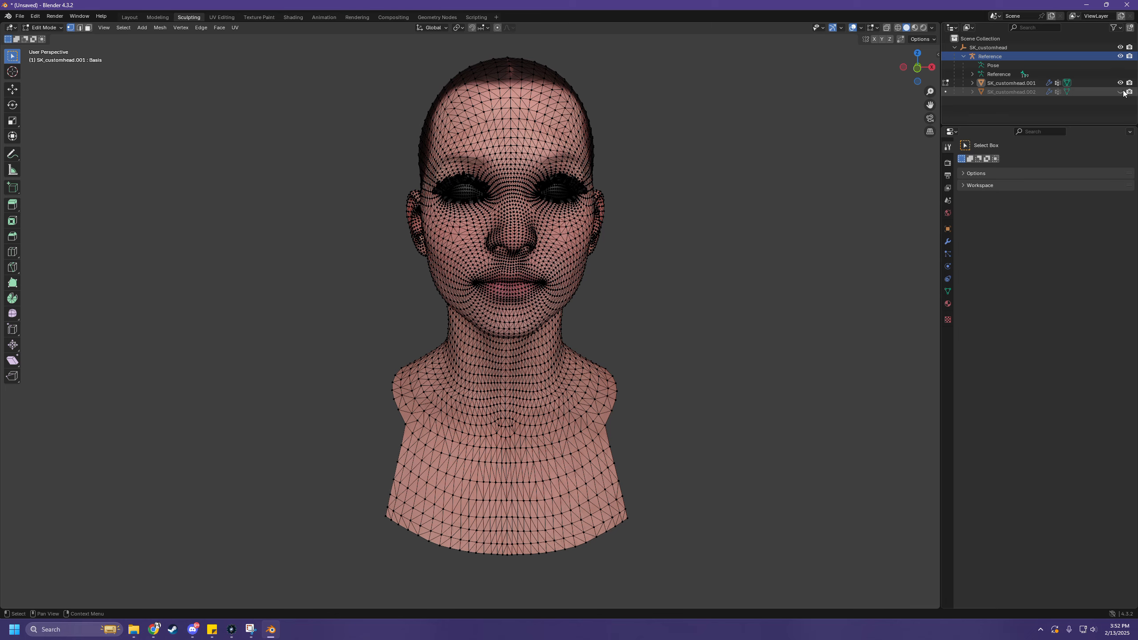
left_click(1121, 83)
left_click(1121, 92)
middle_click_drag(775, 197, 630, 223)
scroll(630, 224, "up", 3)
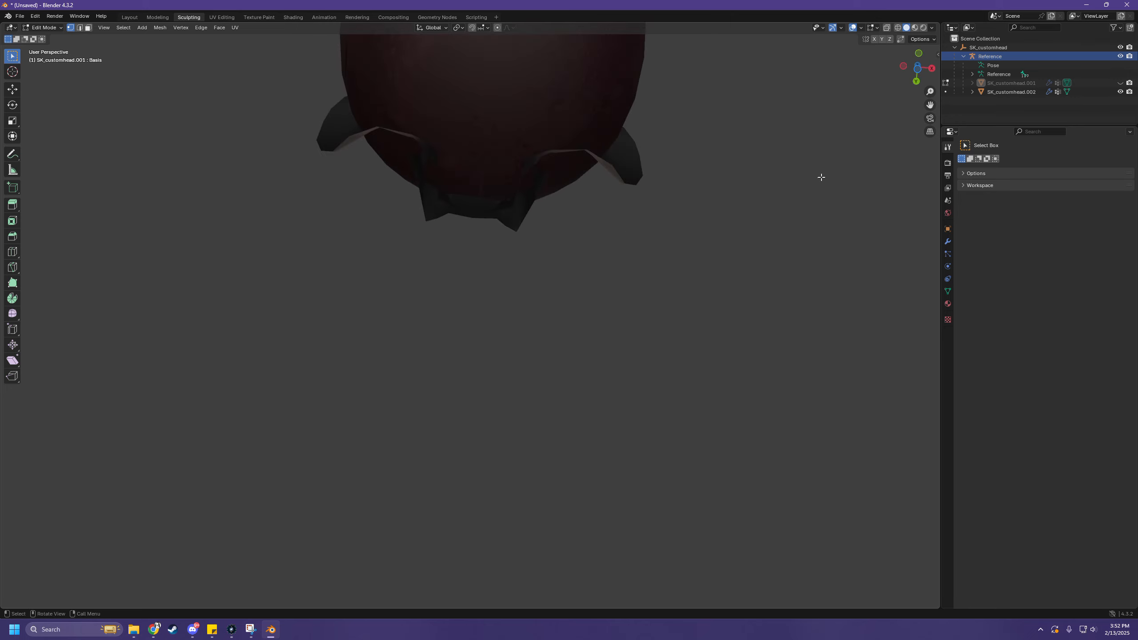
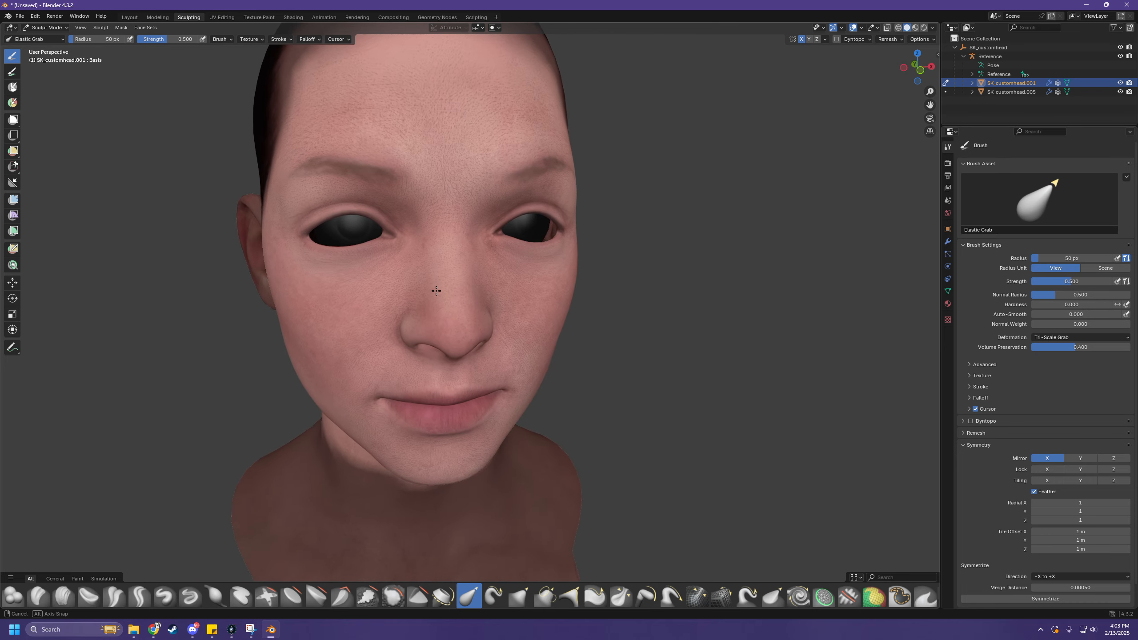
- Undo the last sculpt stroke and inspect the sculpted head from the front and from both sides
scroll(451, 283, "up", 4)
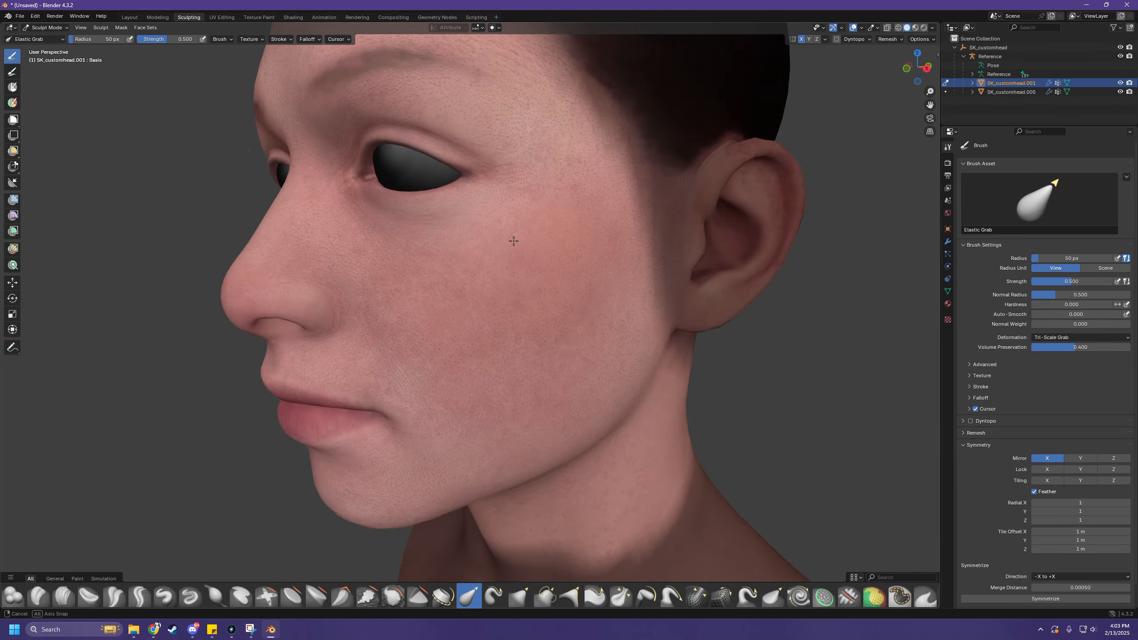
scroll(579, 267, "down", 4)
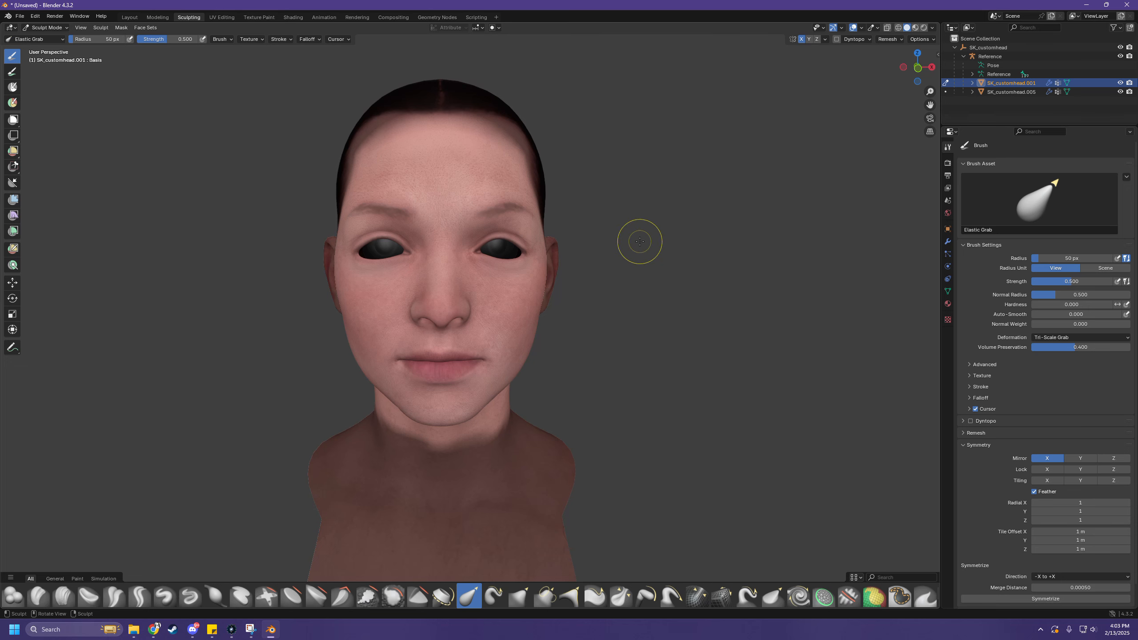
key("ctrl+z")
middle_click_drag(569, 280, 582, 264)
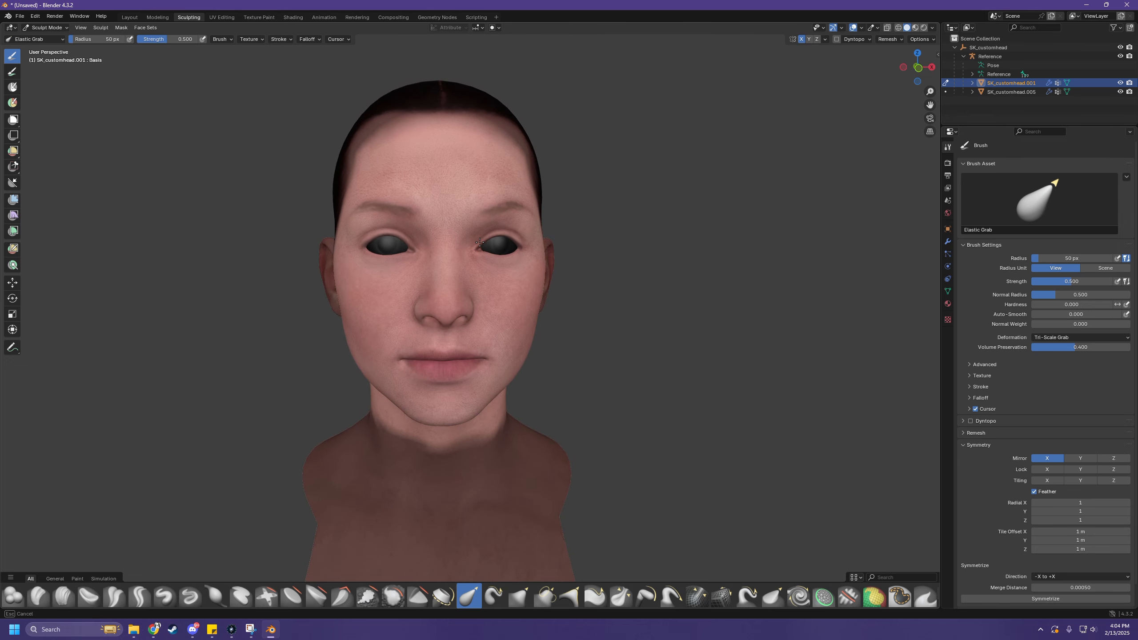
middle_click_drag(569, 248, 561, 248)
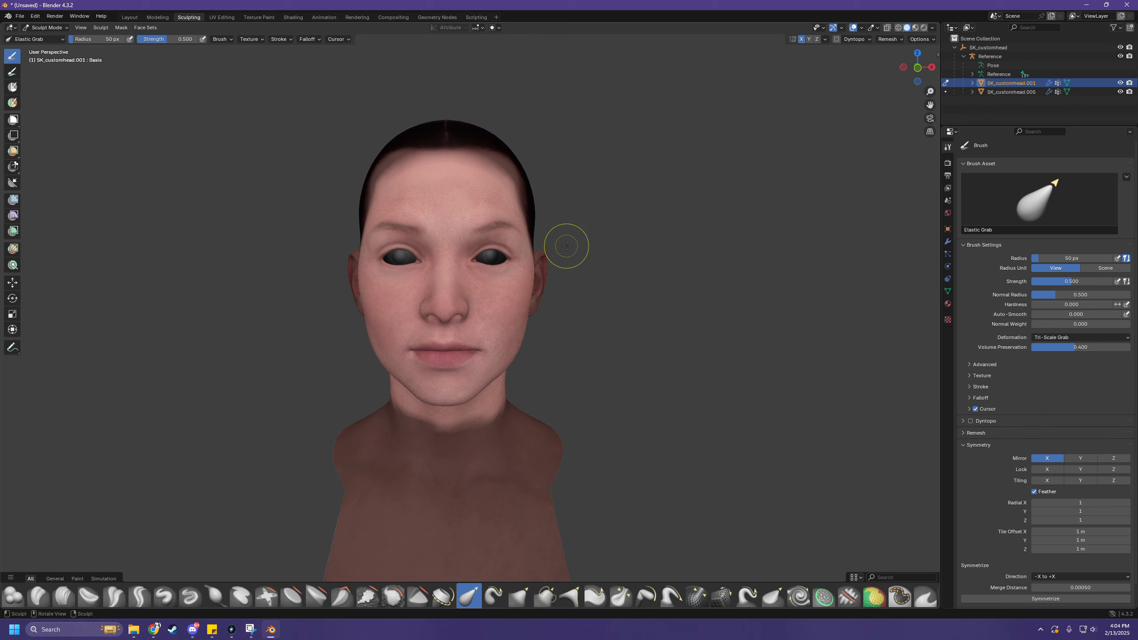
scroll(565, 247, "down", 3)
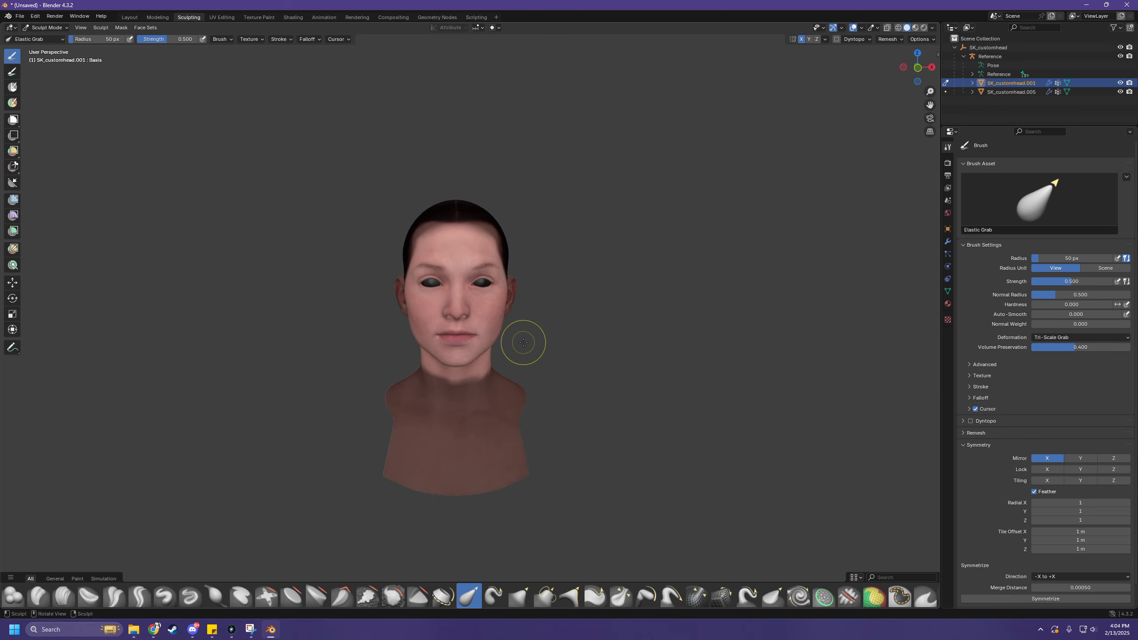
scroll(523, 342, "up", 1)
middle_click_drag(523, 342, 497, 358)
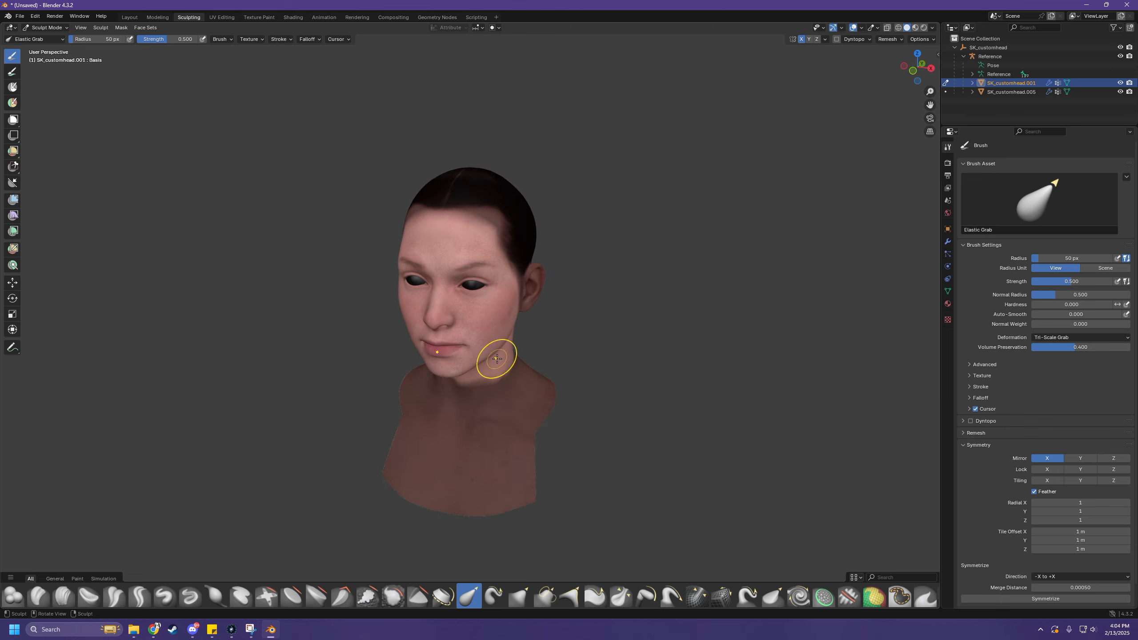
- Pull the jaw slightly upward and push the area between nose and upper lip inward with the Elastic Grab brush
left_click_drag(496, 352, 493, 332)
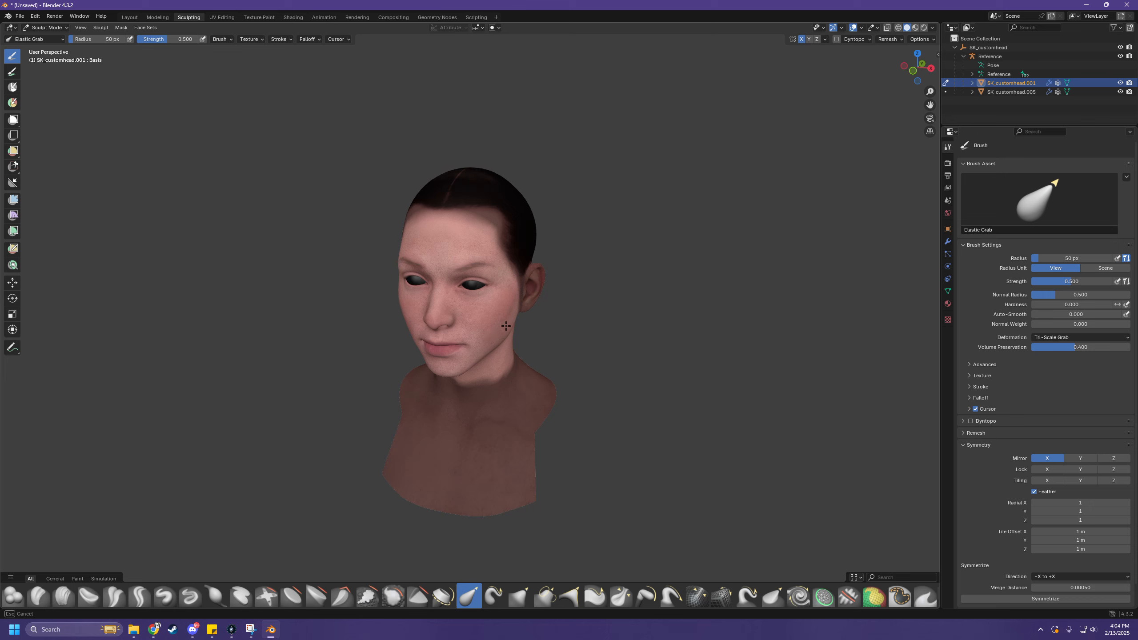
mouse_move(530, 312)
middle_mouse_down()
mouse_move(578, 313)
mouse_move(538, 298)
mouse_move(424, 310)
mouse_move(412, 294)
middle_mouse_up()
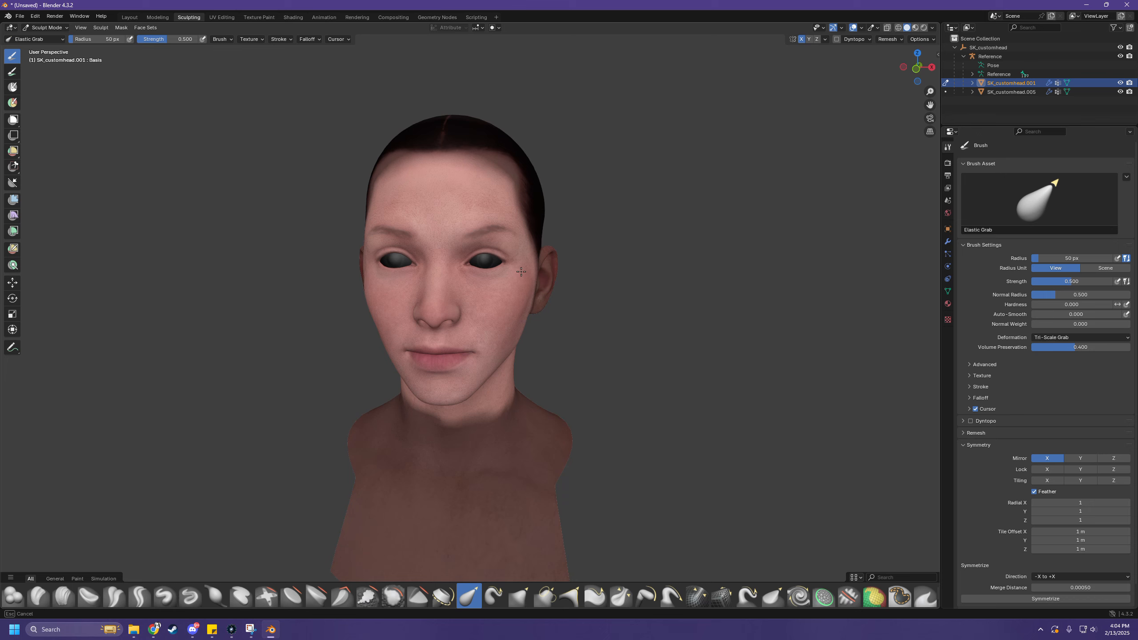
mouse_move(518, 257)
middle_mouse_down()
mouse_move(465, 275)
mouse_move(538, 274)
mouse_move(582, 300)
mouse_move(575, 343)
middle_mouse_up()
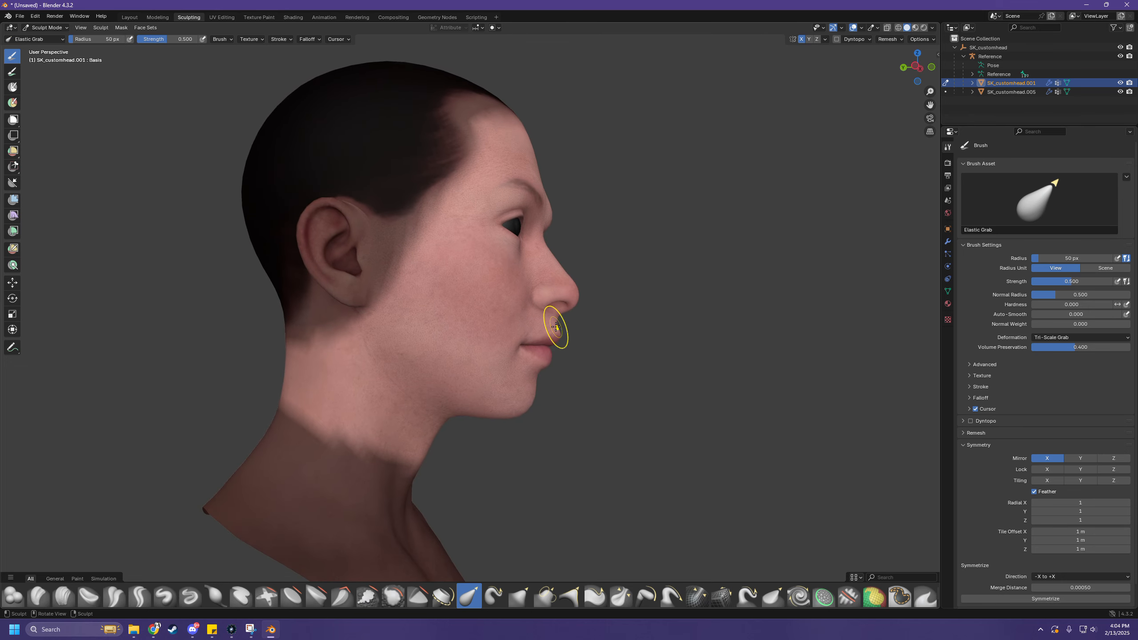
left_click_drag(556, 328, 537, 326)
middle_click_drag(537, 325, 552, 348)
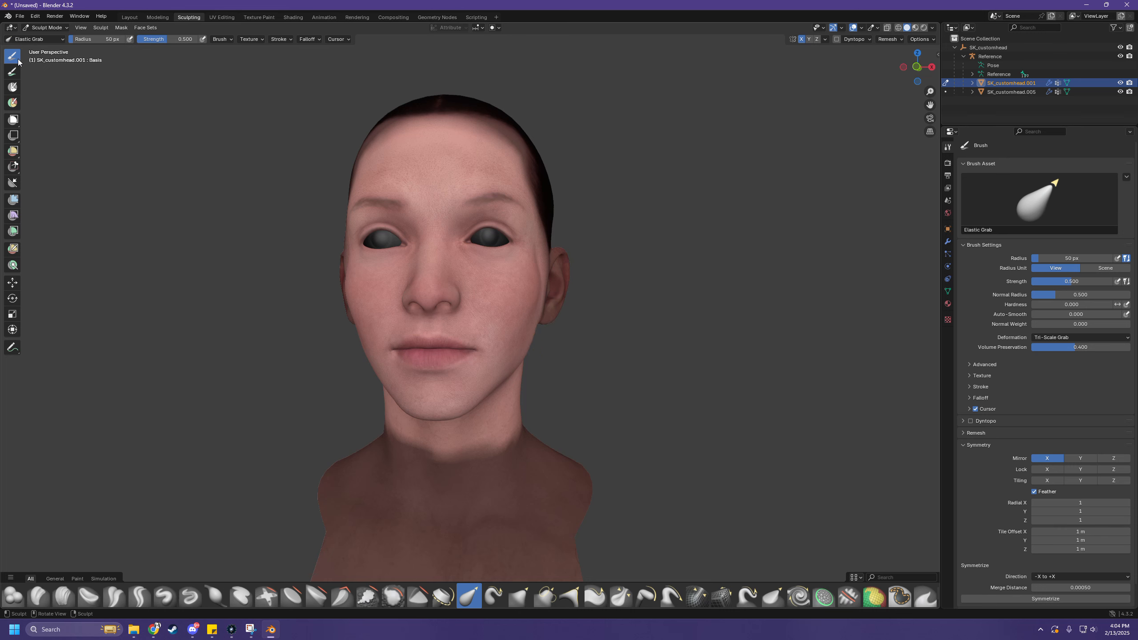
- Switch the head to Edit Mode, try to move a patch of forehead vertices sideways, and undo the move
left_click(30, 30)
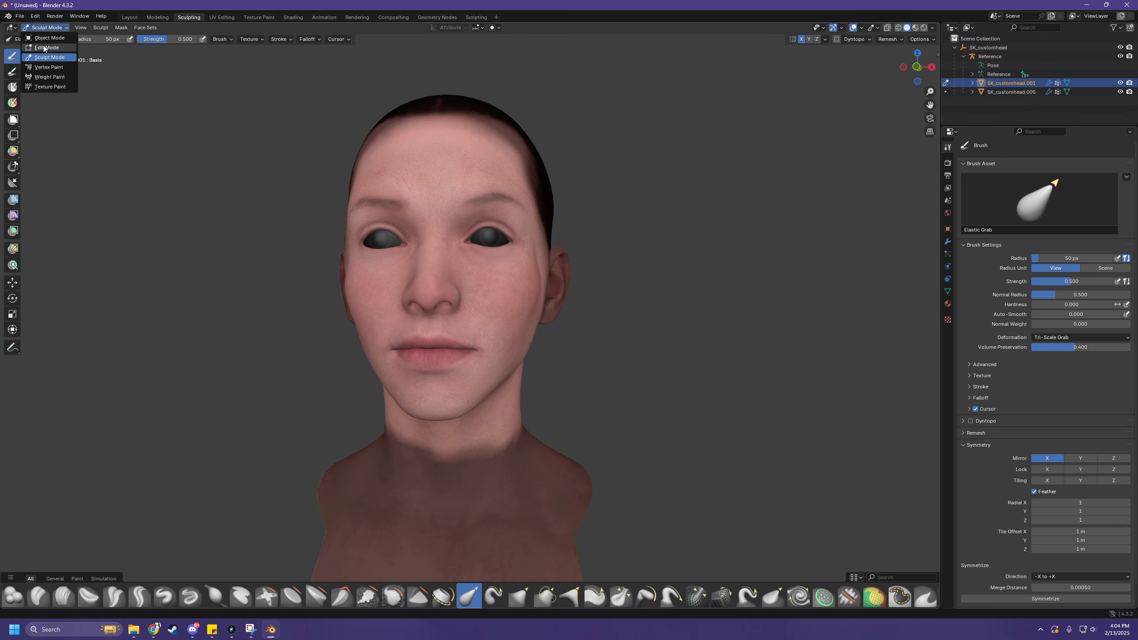
left_click(44, 48)
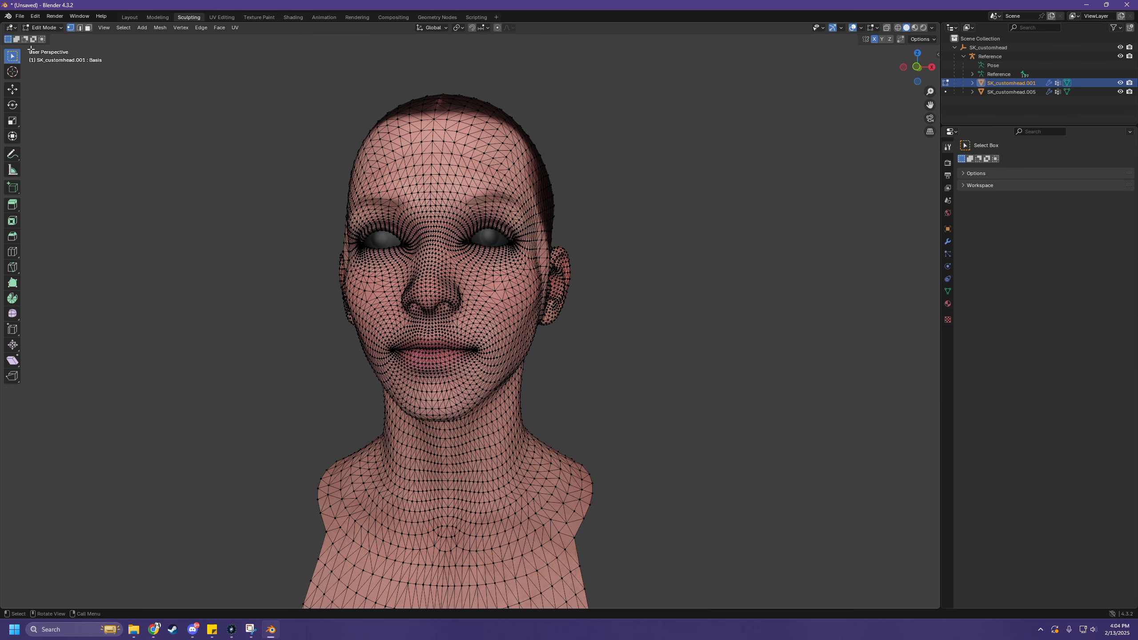
left_click(12, 91)
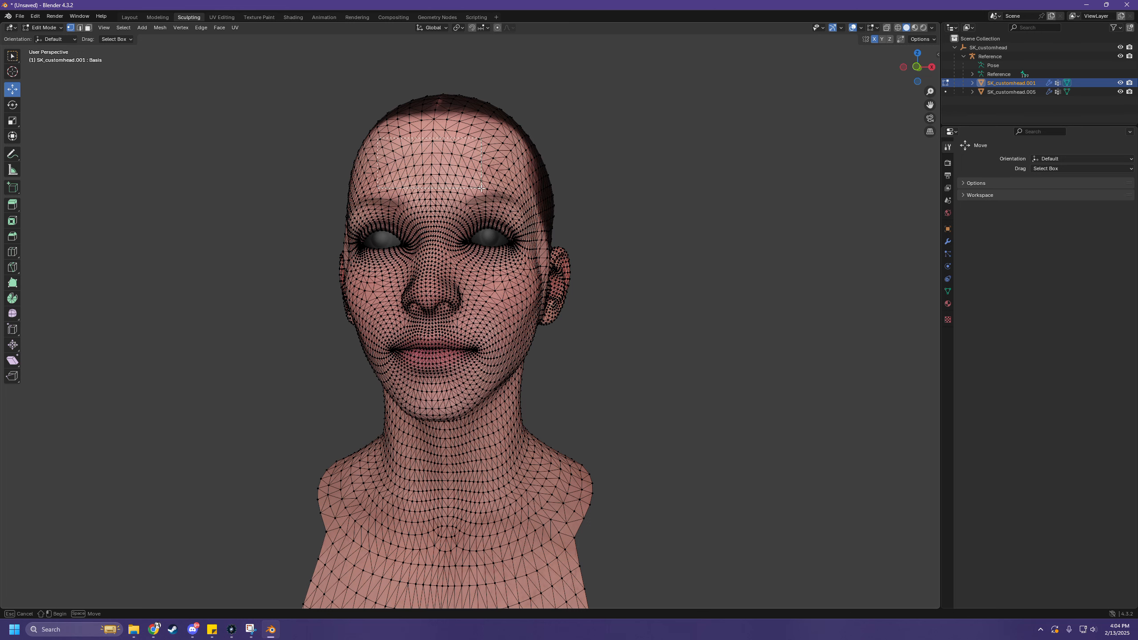
left_click_drag(481, 188, 462, 173)
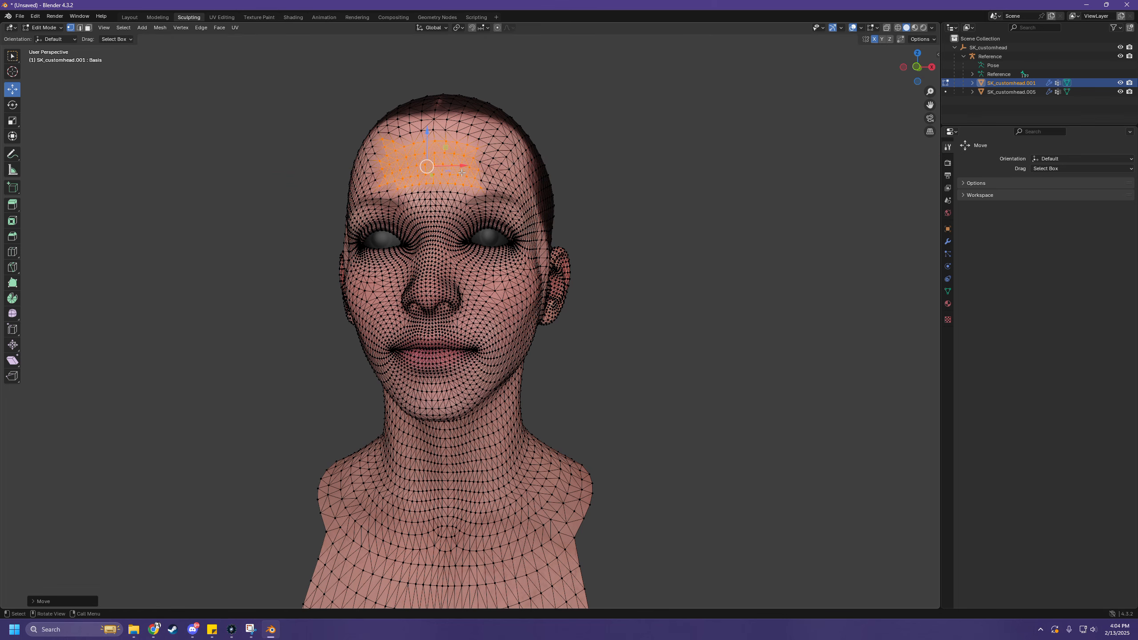
key("ctrl+z")
key("ctrl+z")
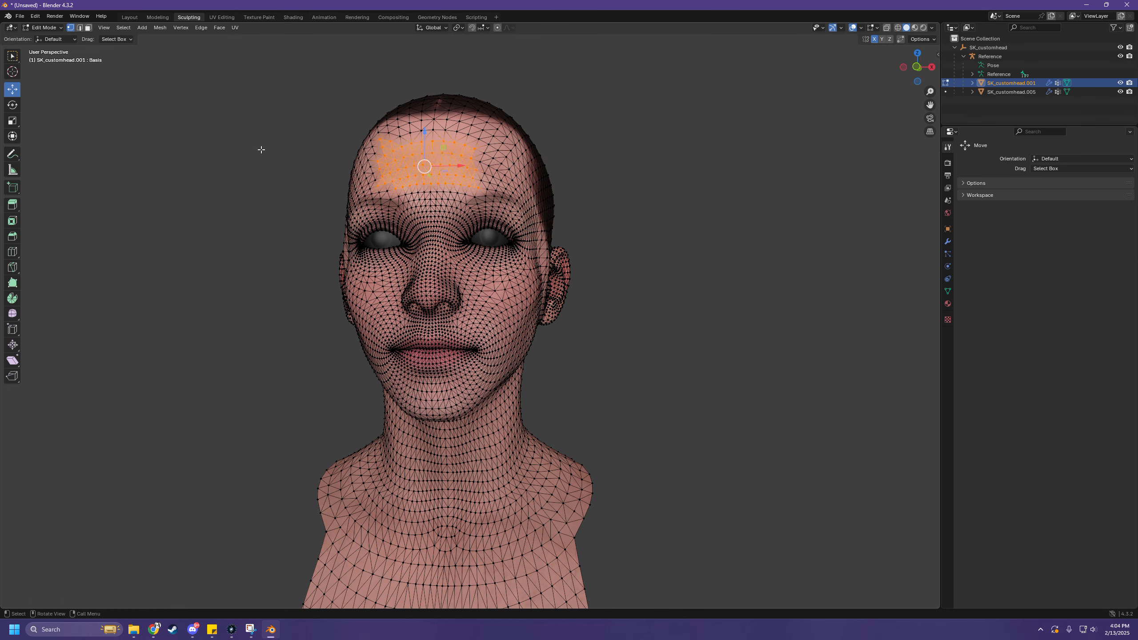
- Try to rotate the selected forehead patch with the Rotate tool, working in side view
middle_click_drag(259, 145, 28, 106)
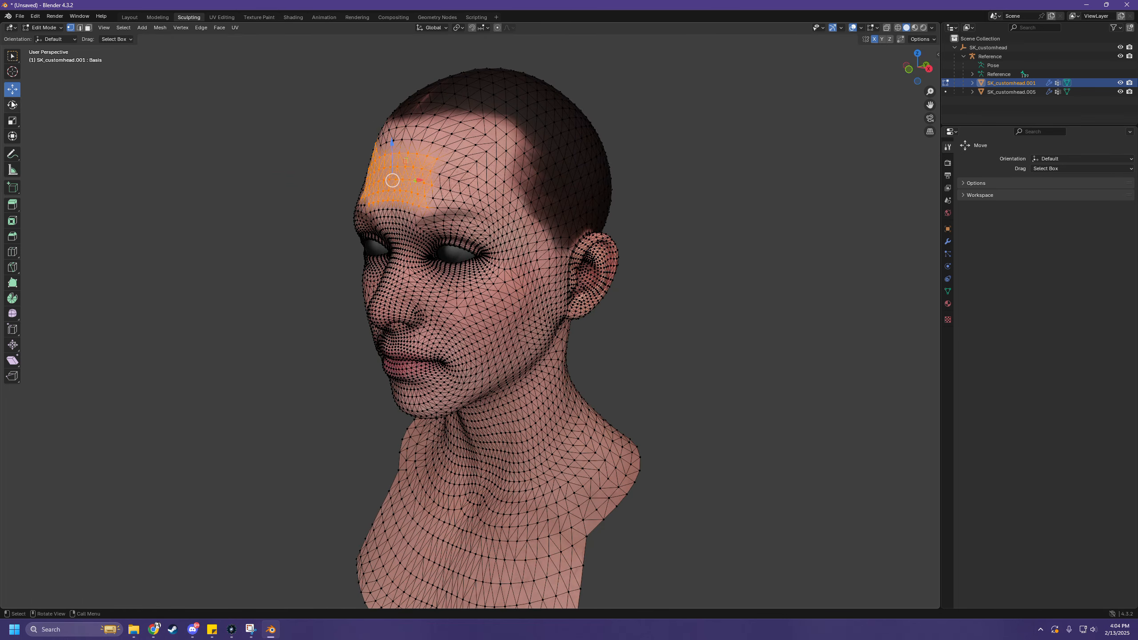
left_click(12, 105)
middle_click_drag(157, 135, 314, 167)
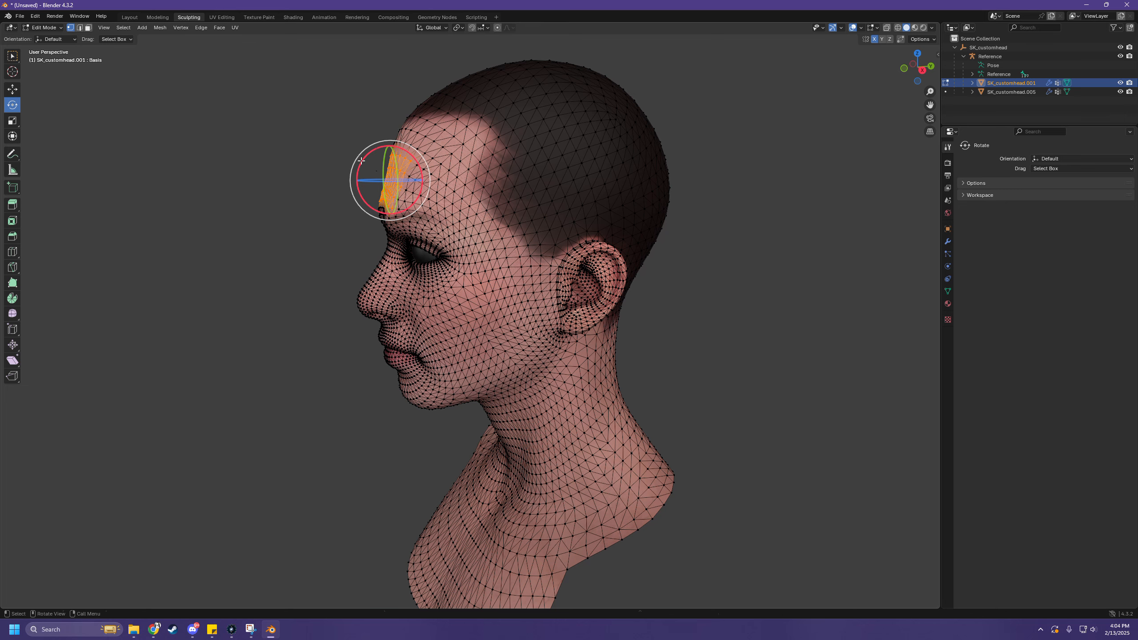
left_click_drag(361, 161, 358, 187)
mouse_move(337, 188)
middle_mouse_down()
mouse_move(353, 191)
mouse_move(344, 185)
middle_mouse_up()
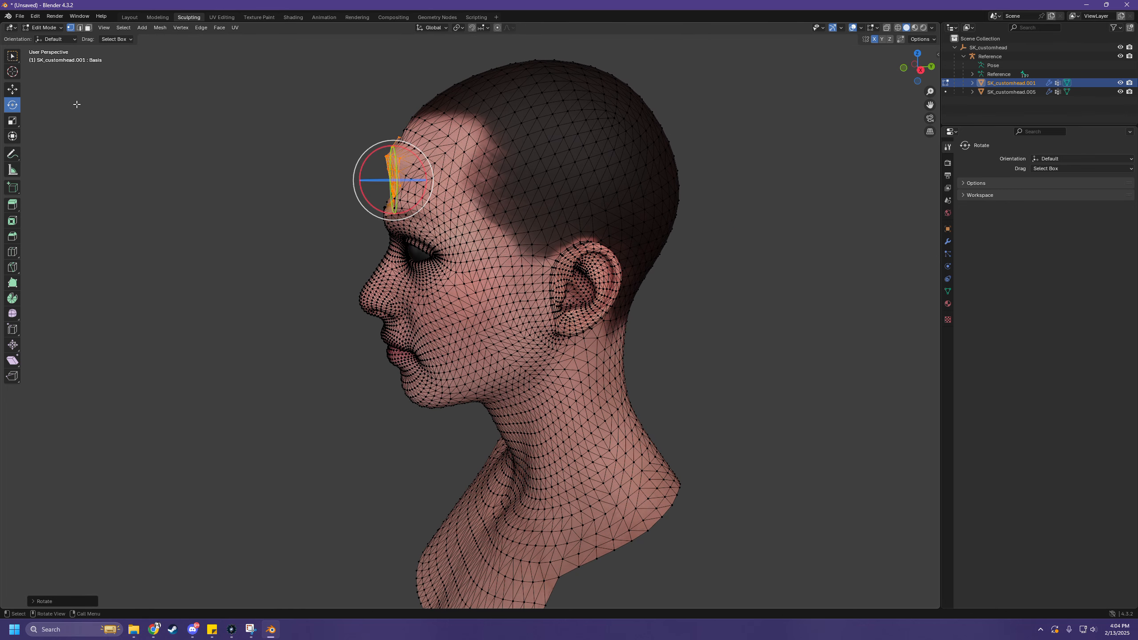
left_click_drag(424, 180, 413, 185)
middle_click_drag(413, 185, 518, 196)
- Try to move a vertex just in front of the ear toward the face and inspect the deformation up close
middle_click_drag(455, 152, 523, 131)
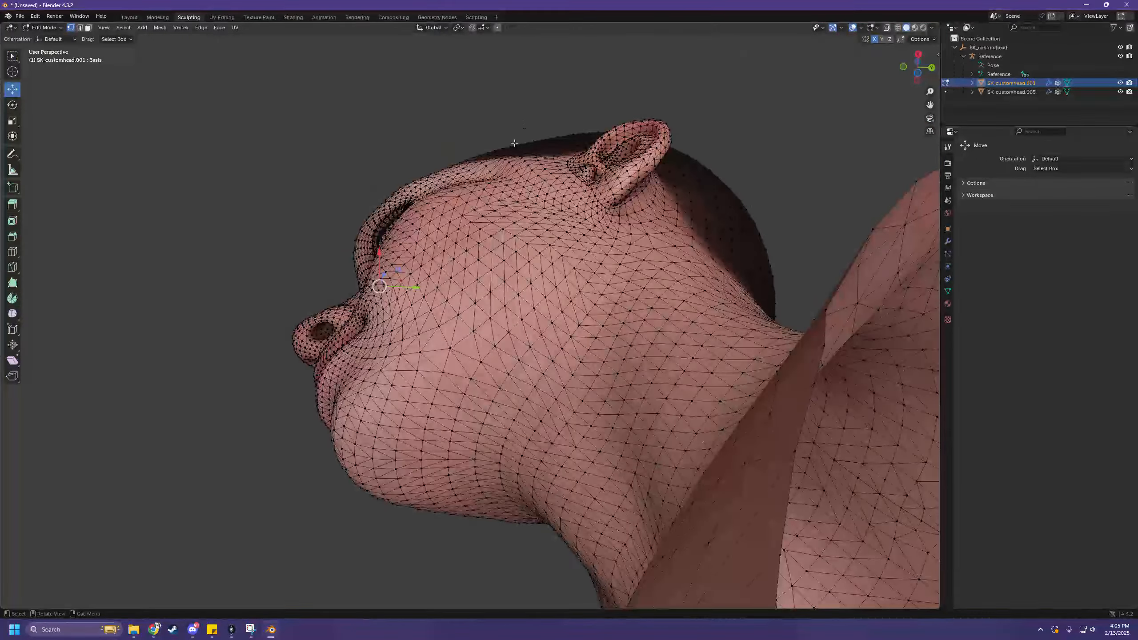
middle_click_drag(570, 194, 586, 212)
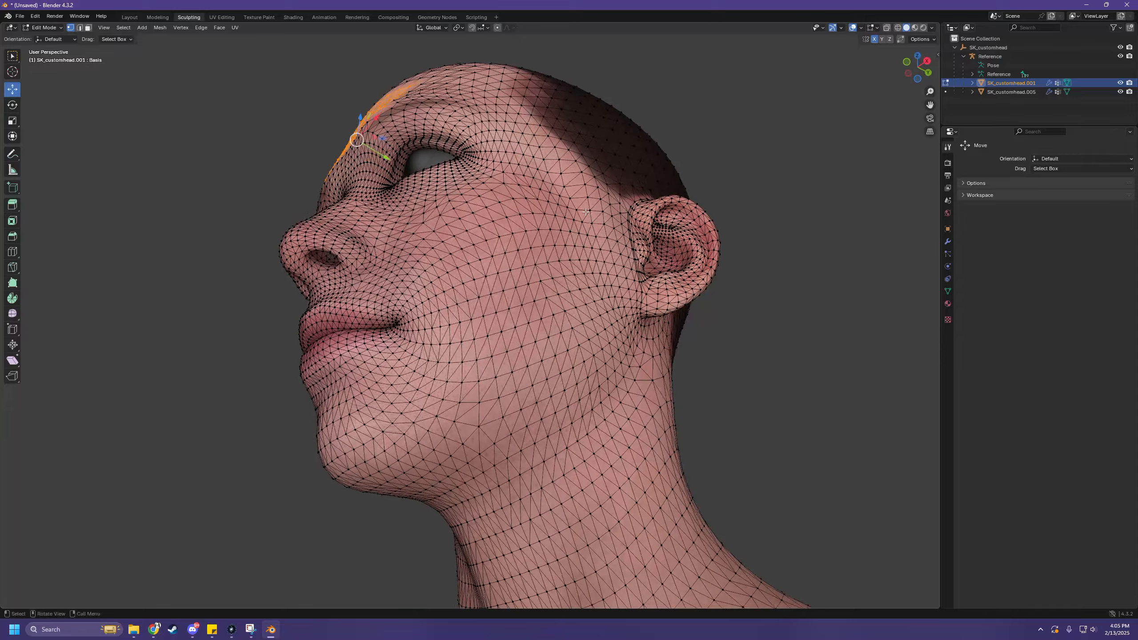
middle_click_drag(600, 170, 572, 188)
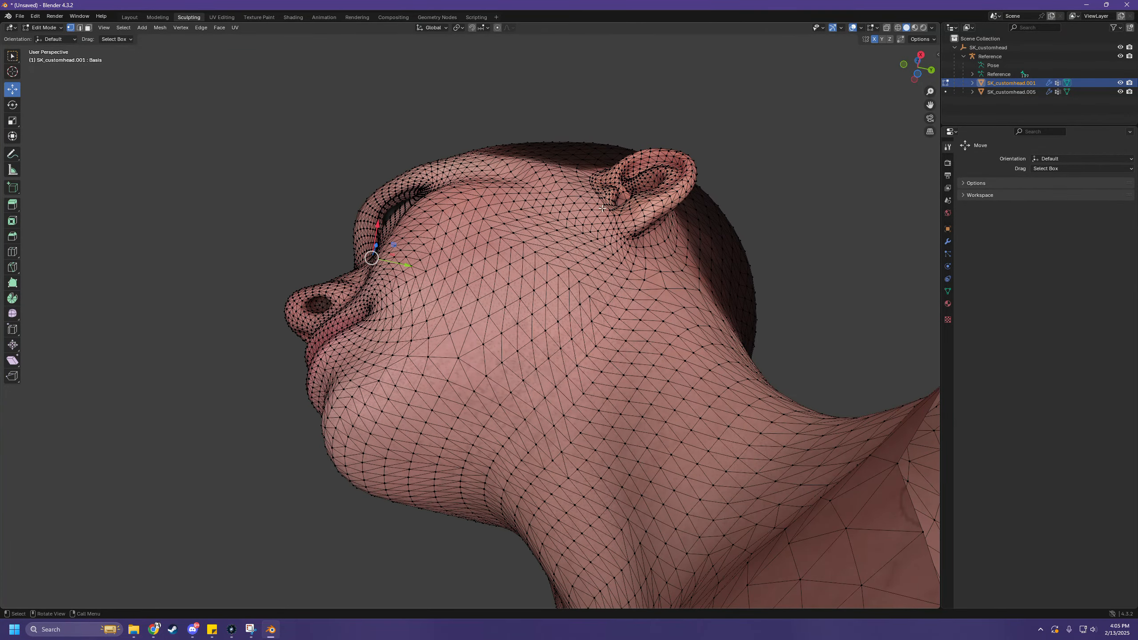
middle_click_drag(600, 210, 625, 266)
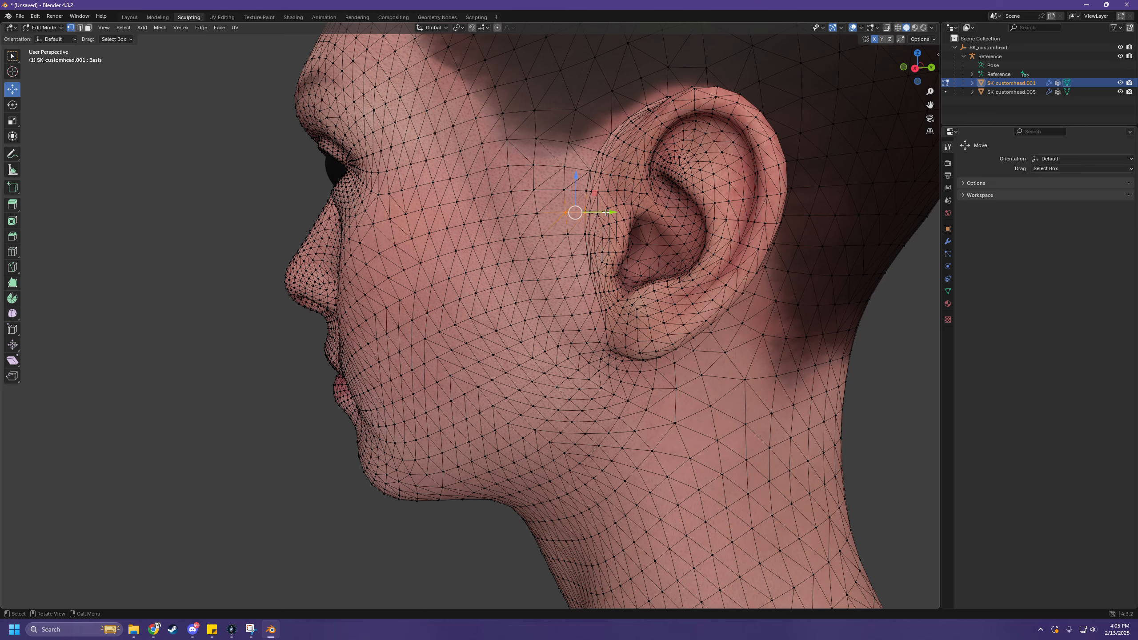
left_click_drag(605, 212, 564, 214)
scroll(566, 224, "up", 4)
middle_click_drag(588, 276, 647, 250)
scroll(605, 273, "down", 4)
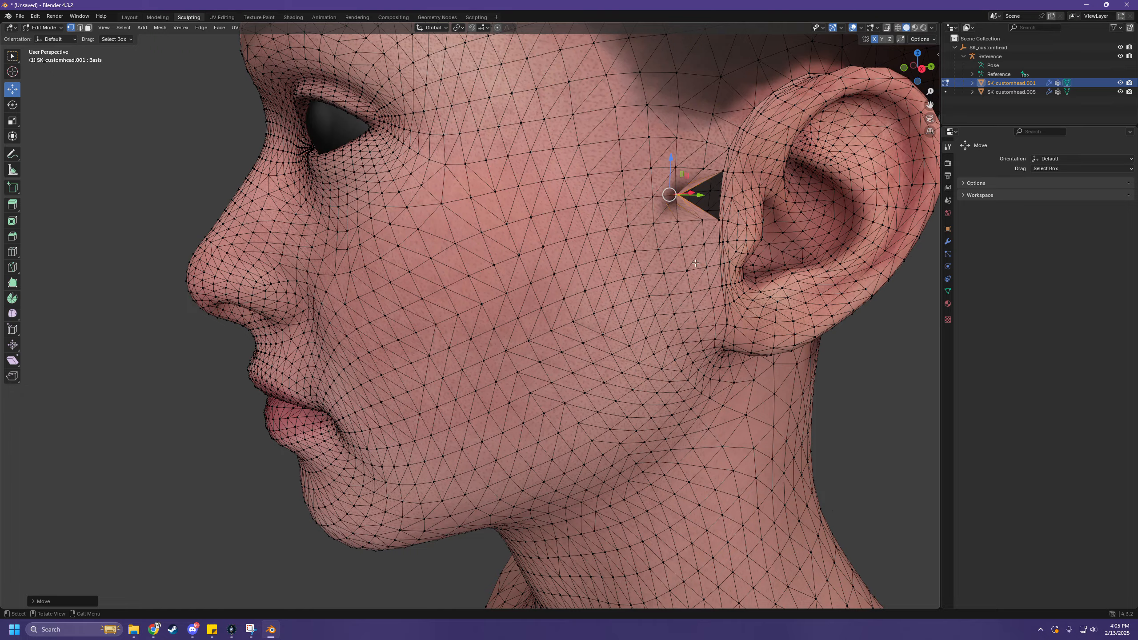
middle_click_drag(696, 263, 753, 259)
scroll(652, 273, "up", 3)
scroll(625, 279, "up", 2)
scroll(631, 287, "down", 5)
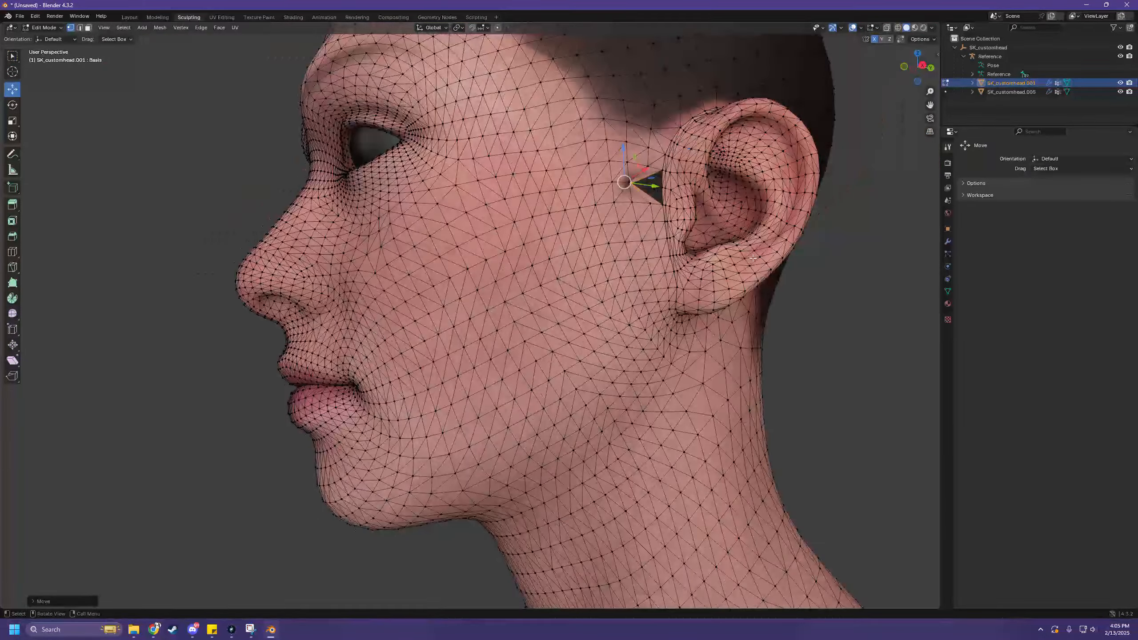
- Undo the vertex move in front of the ear and return the head to Sculpt Mode
key("ctrl+z")
scroll(759, 294, "down", 2)
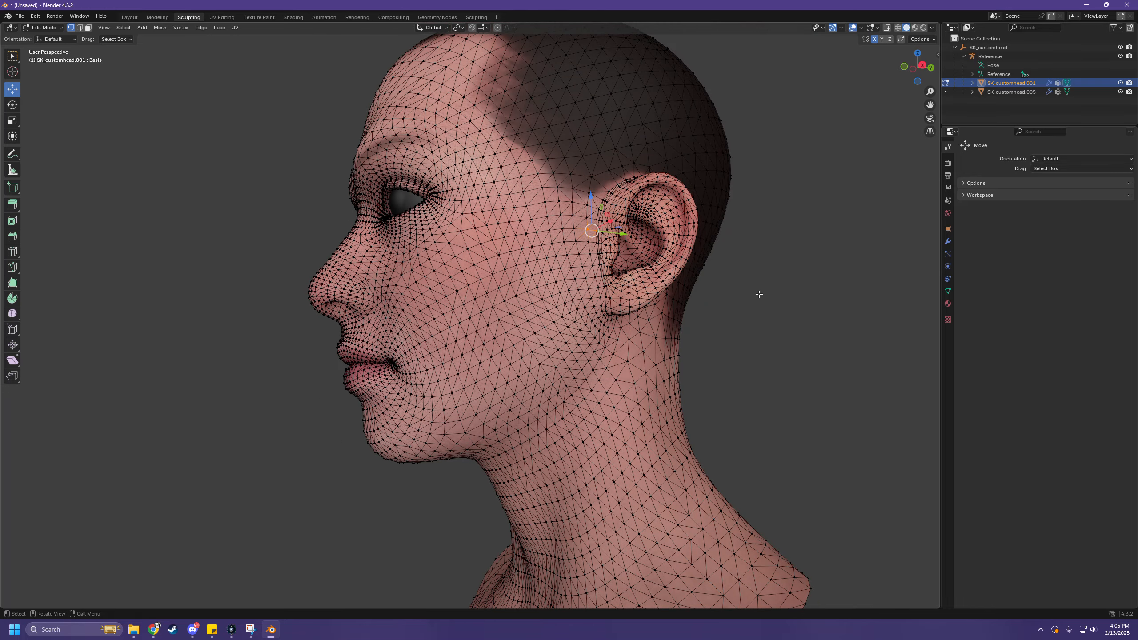
middle_click_drag(555, 267, 739, 330)
scroll(777, 333, "down", 2)
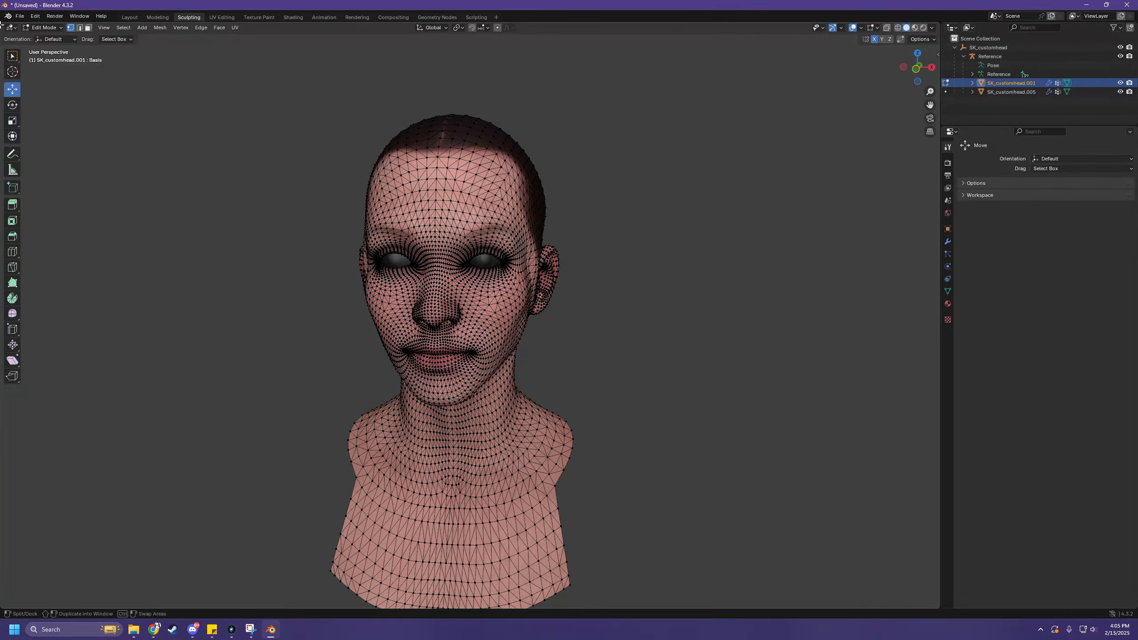
left_click(45, 27)
left_click(57, 56)
mouse_move(257, 160)
middle_mouse_down()
mouse_move(238, 182)
mouse_move(367, 224)
mouse_move(431, 269)
mouse_move(538, 318)
mouse_move(538, 272)
middle_mouse_up()
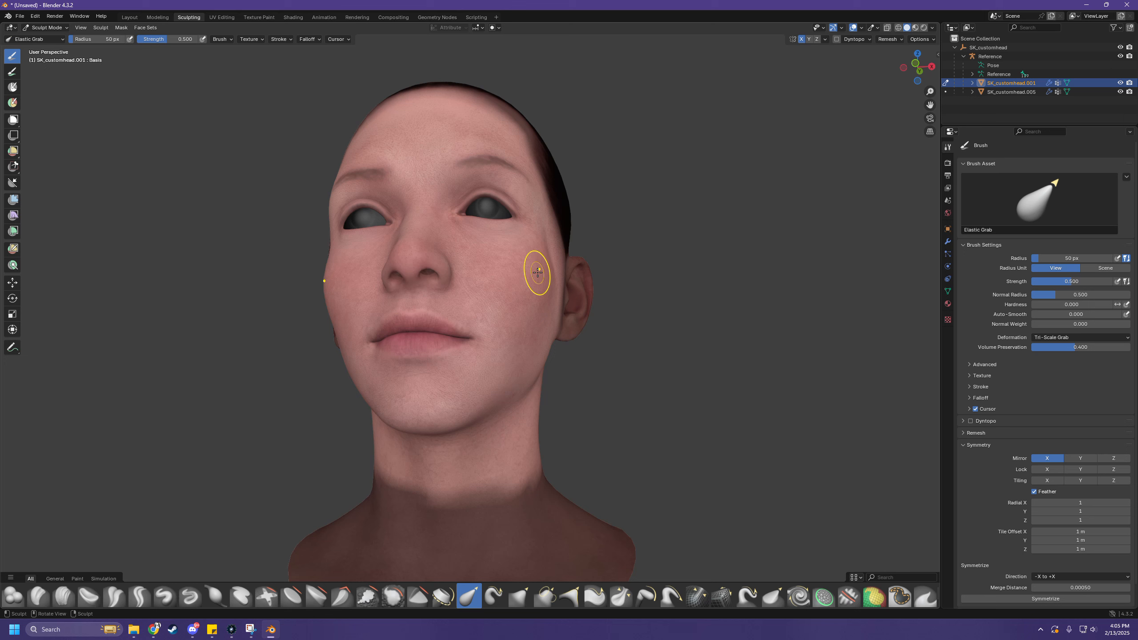
- Change the sculpt brush from Elastic Grab to Smooth
left_click(46, 28)
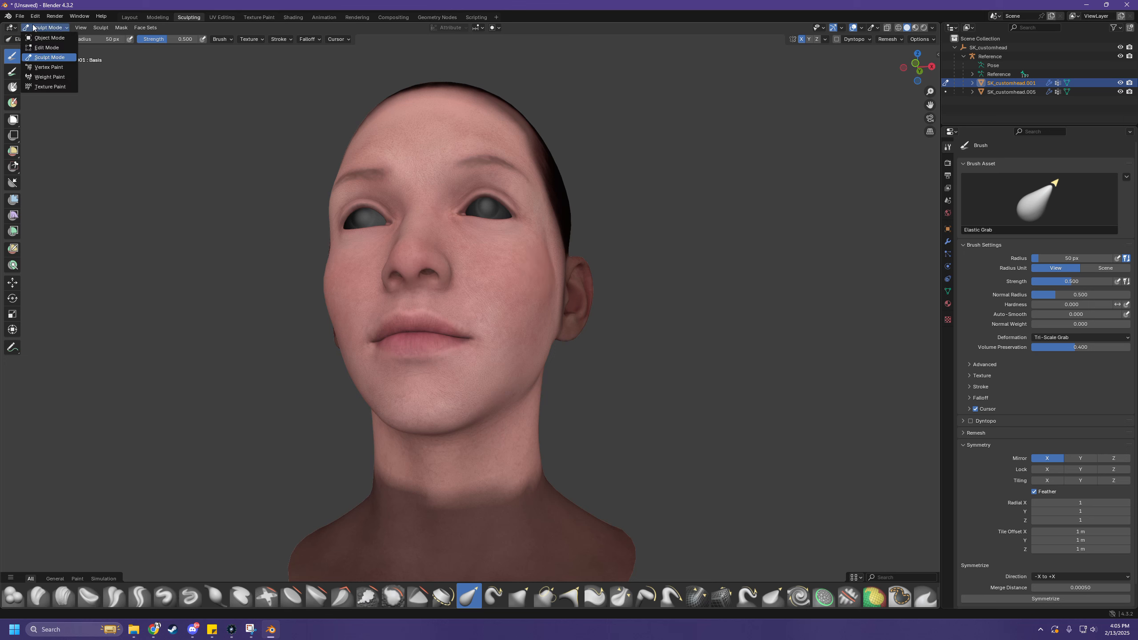
left_click(35, 39)
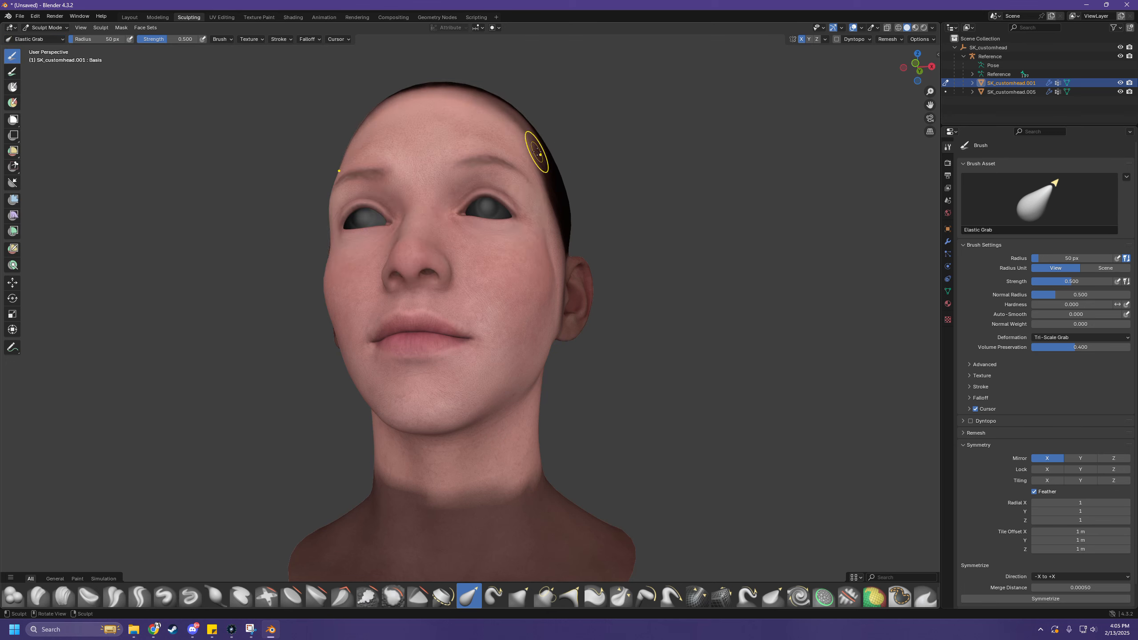
left_click(105, 39)
left_click(46, 39)
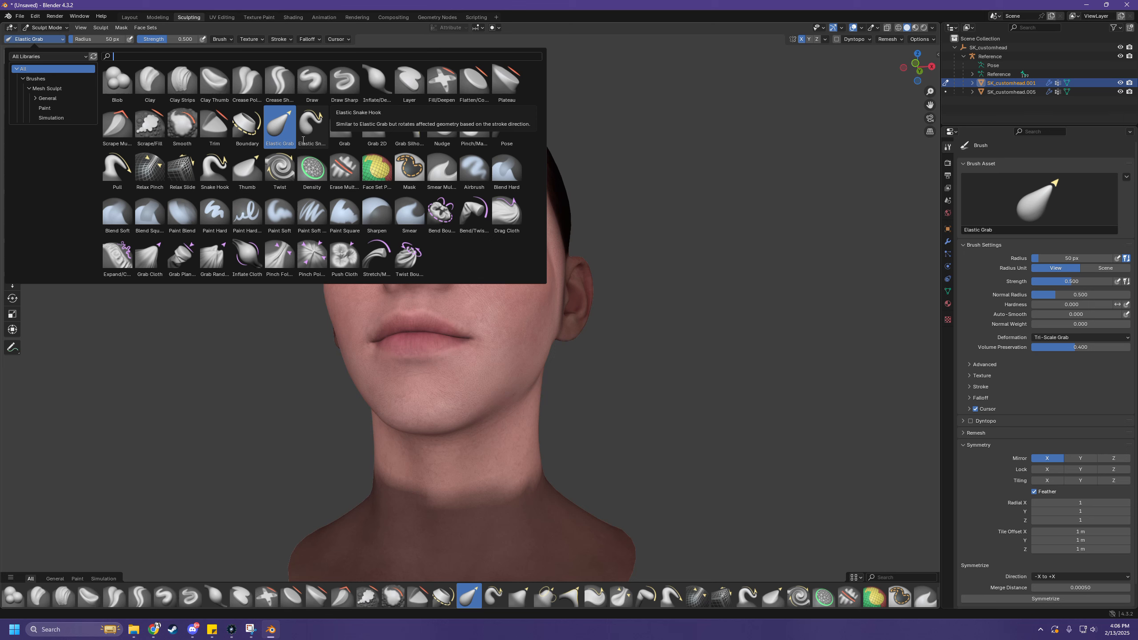
left_click(181, 129)
- Examine the side of the face in wireframe display, and restore solid shading
middle_click_drag(747, 285, 695, 180)
scroll(666, 299, "down", 3)
scroll(601, 264, "up", 4)
scroll(627, 249, "up", 2)
left_click(899, 28)
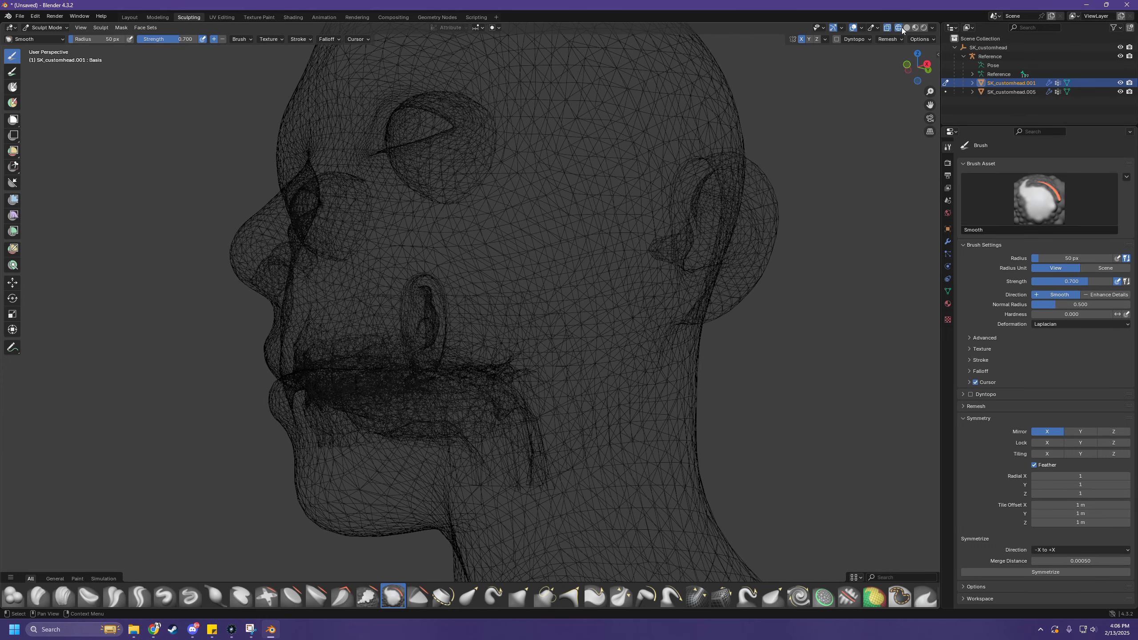
left_click(906, 29)
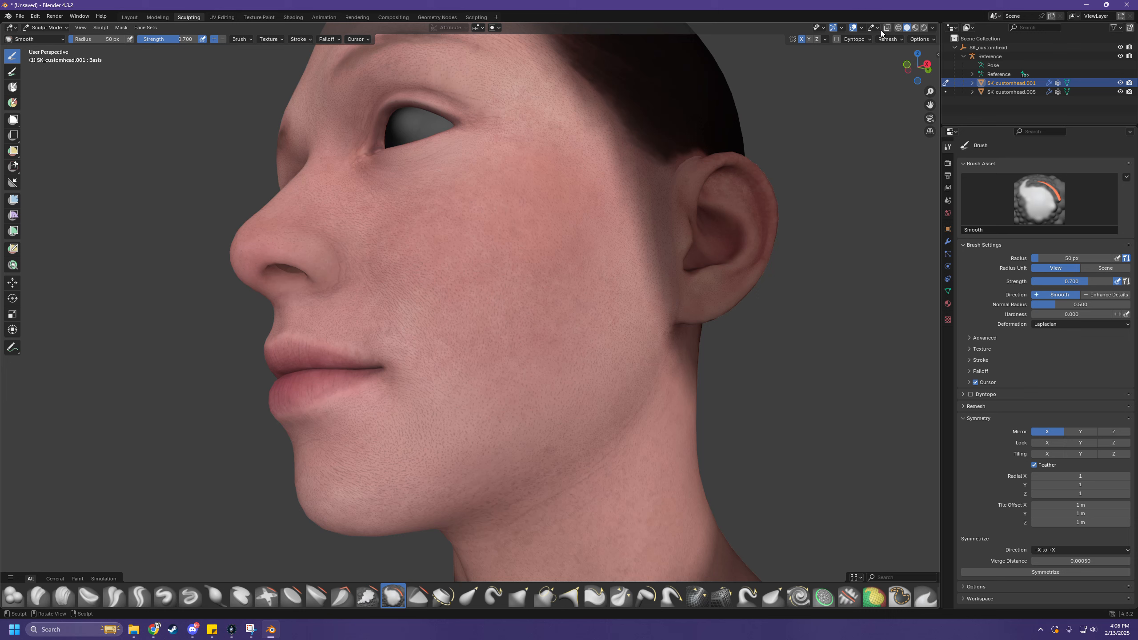
- Try toggling the Outline option in the viewport shading settings
left_click(823, 28)
left_click(842, 28)
left_click(842, 29)
left_click(933, 28)
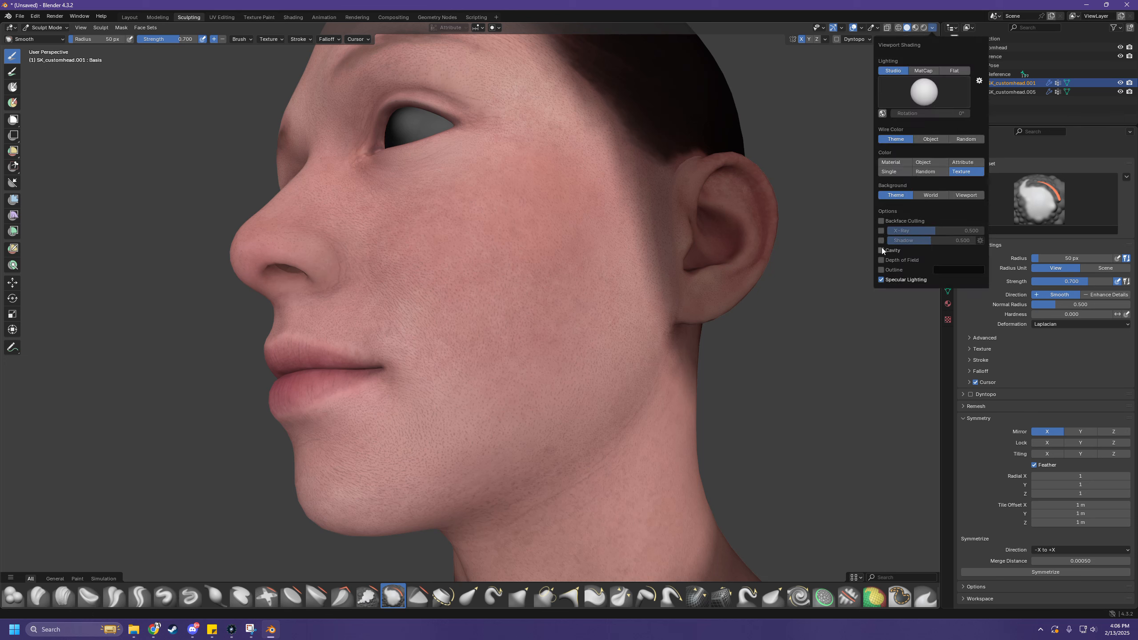
left_click(882, 271)
left_click(883, 270)
left_click(935, 28)
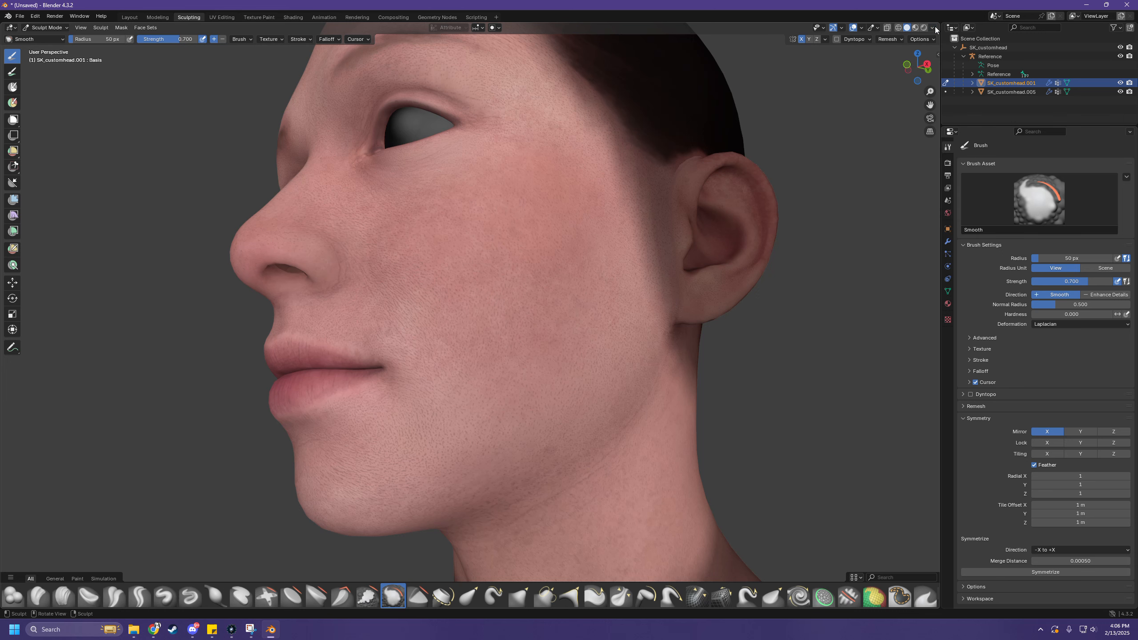
- Turn on the wireframe overlay for the sculpted head and bring the front of the face into view
left_click(859, 29)
left_click(860, 29)
left_click(861, 29)
left_click(806, 178)
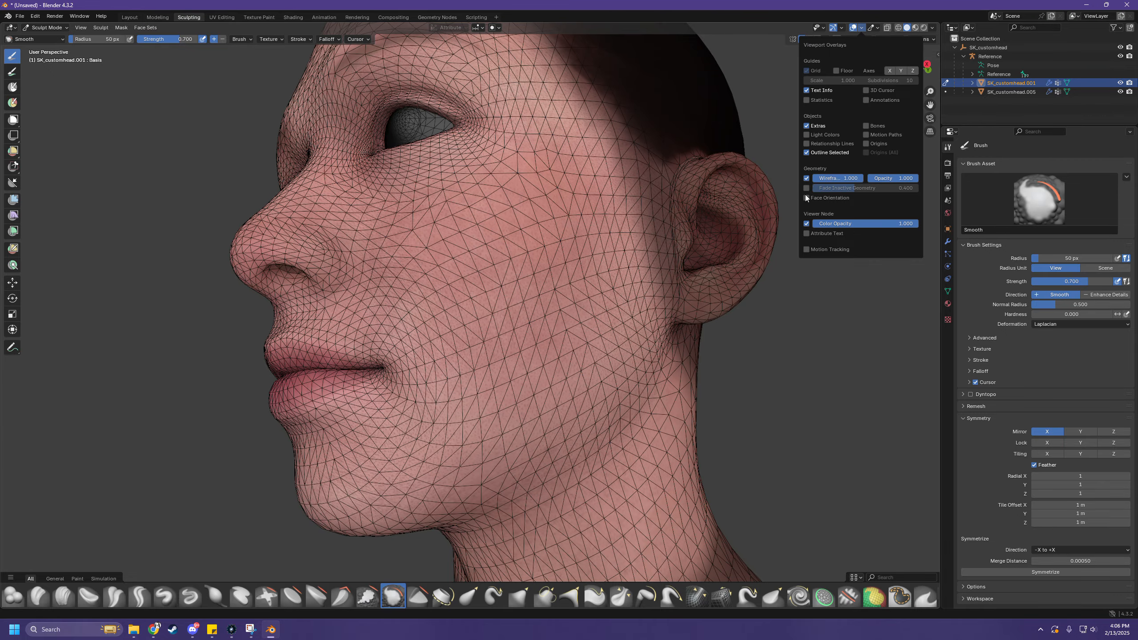
middle_click_drag(806, 194, 830, 343)
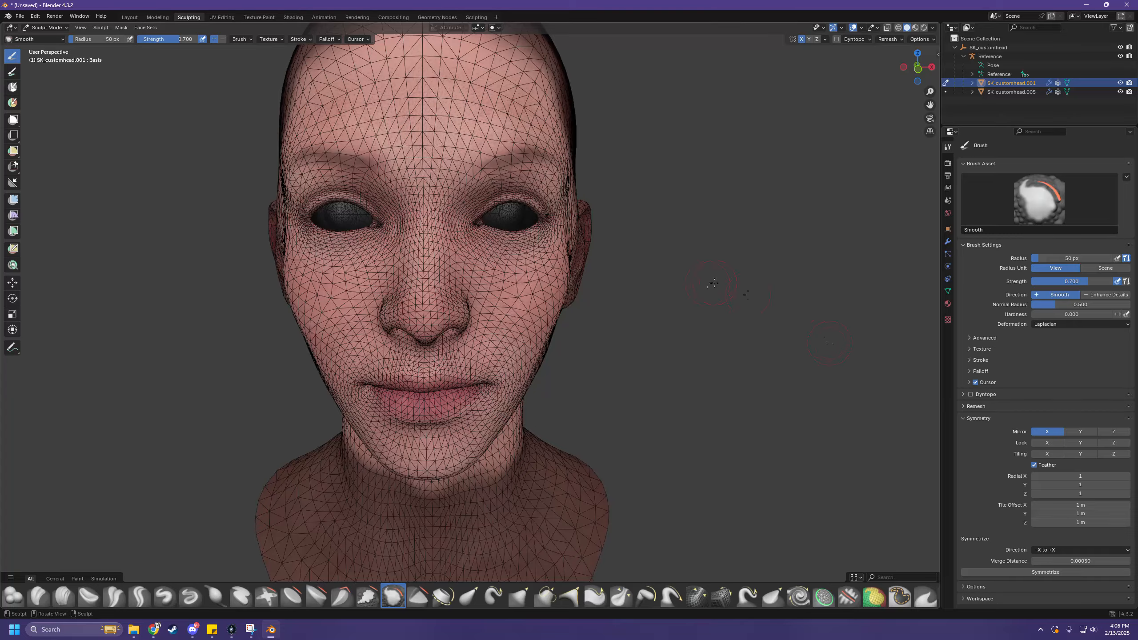
mouse_move(714, 283)
middle_mouse_down()
mouse_move(742, 287)
mouse_move(612, 255)
mouse_move(569, 330)
mouse_move(516, 343)
mouse_move(547, 357)
middle_mouse_up()
scroll(569, 331, "up", 1)
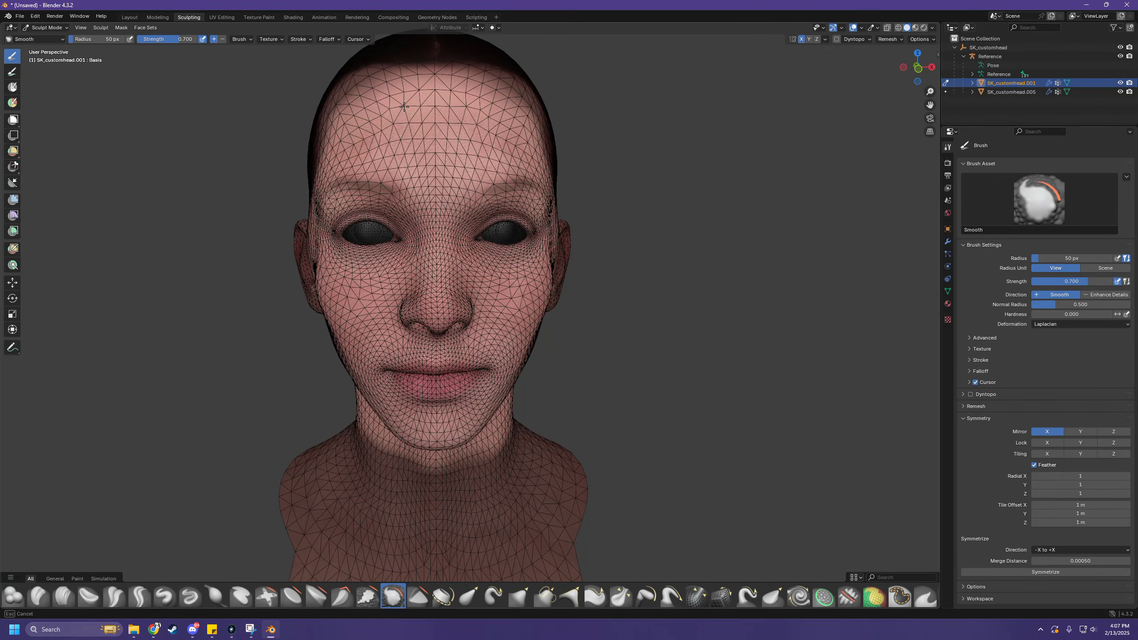
- Switch to the Blob brush and build up a raised ridge along the eyebrows
left_click(29, 39)
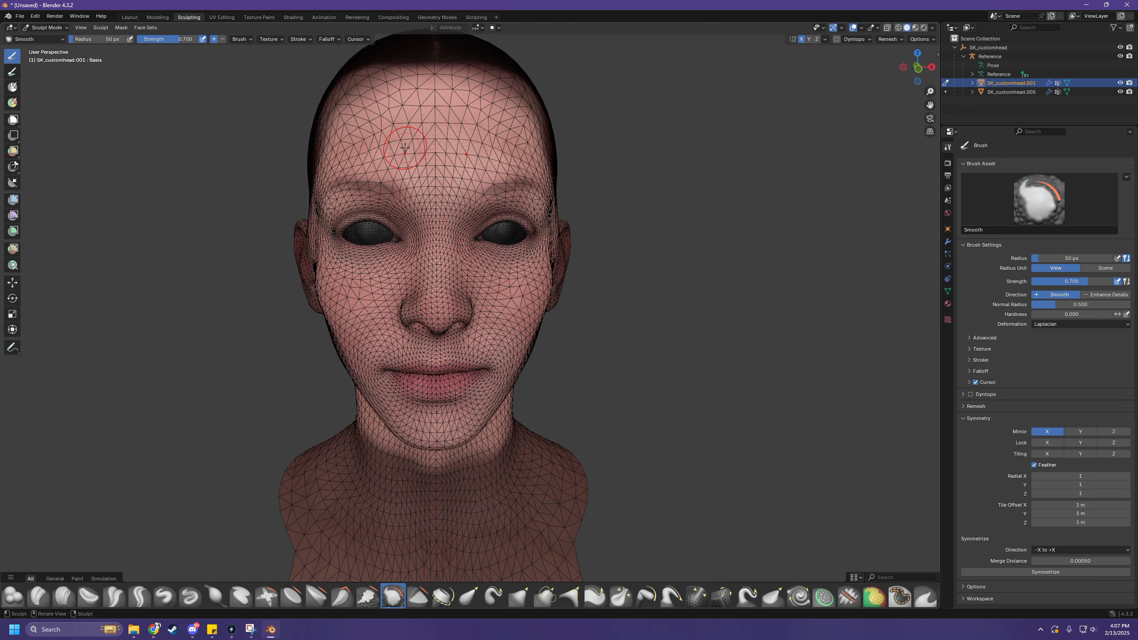
left_click(40, 40)
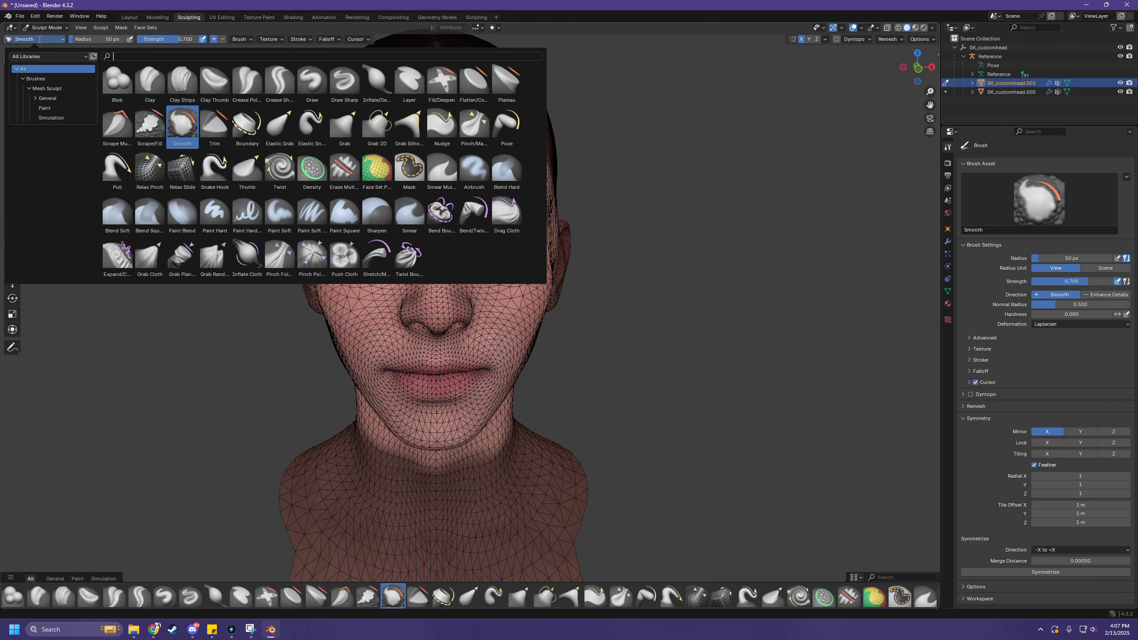
left_click(117, 80)
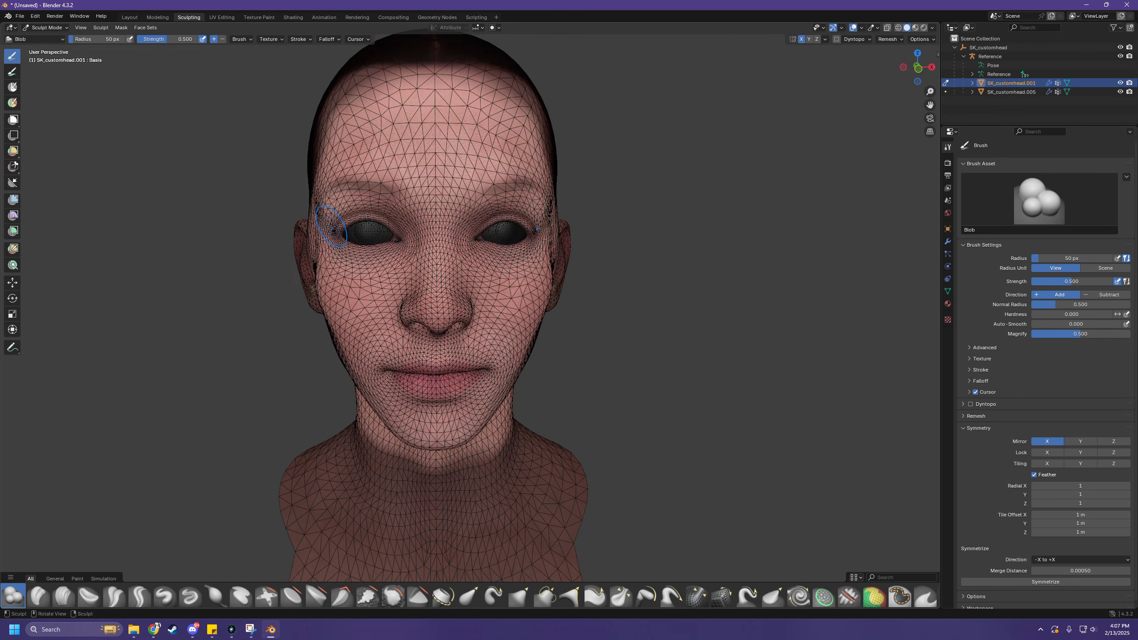
scroll(417, 215, "down", 1)
mouse_move(441, 232)
left_mouse_down()
mouse_move(384, 223)
mouse_move(345, 239)
left_mouse_up()
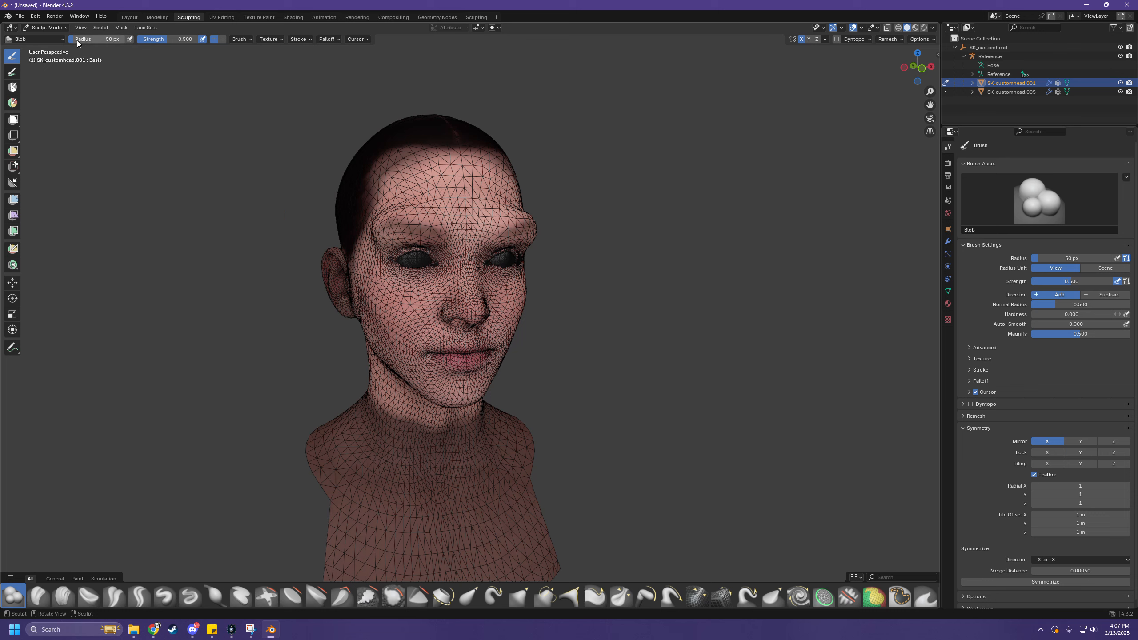
- Change the sculpt brush from Blob to Smooth and examine the raised brow from several angles
left_click(56, 40)
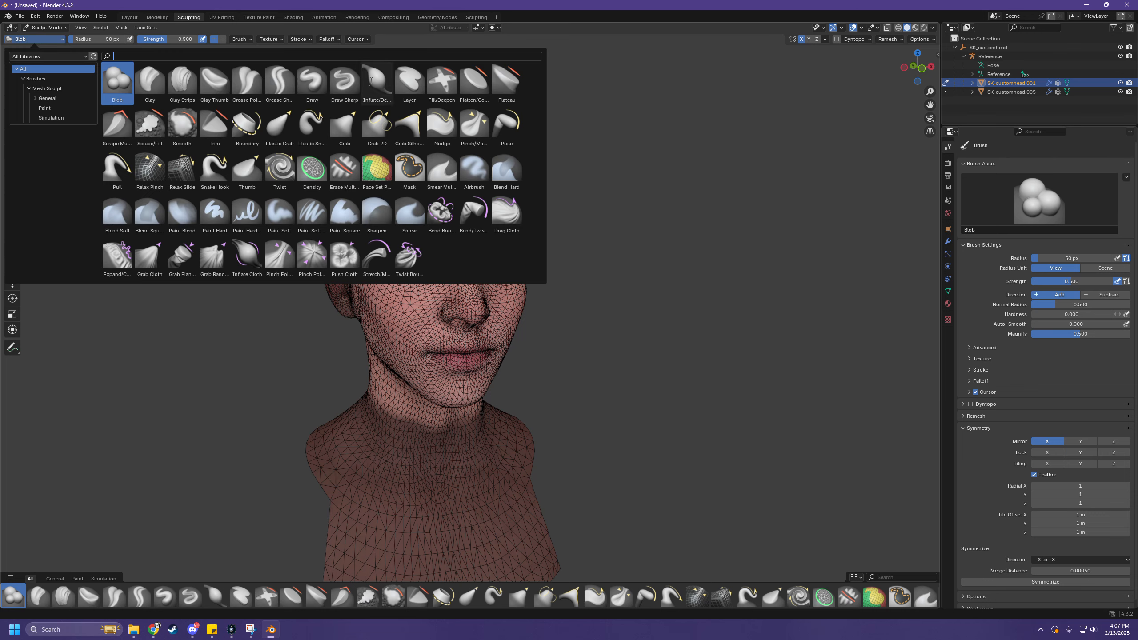
left_click(176, 120)
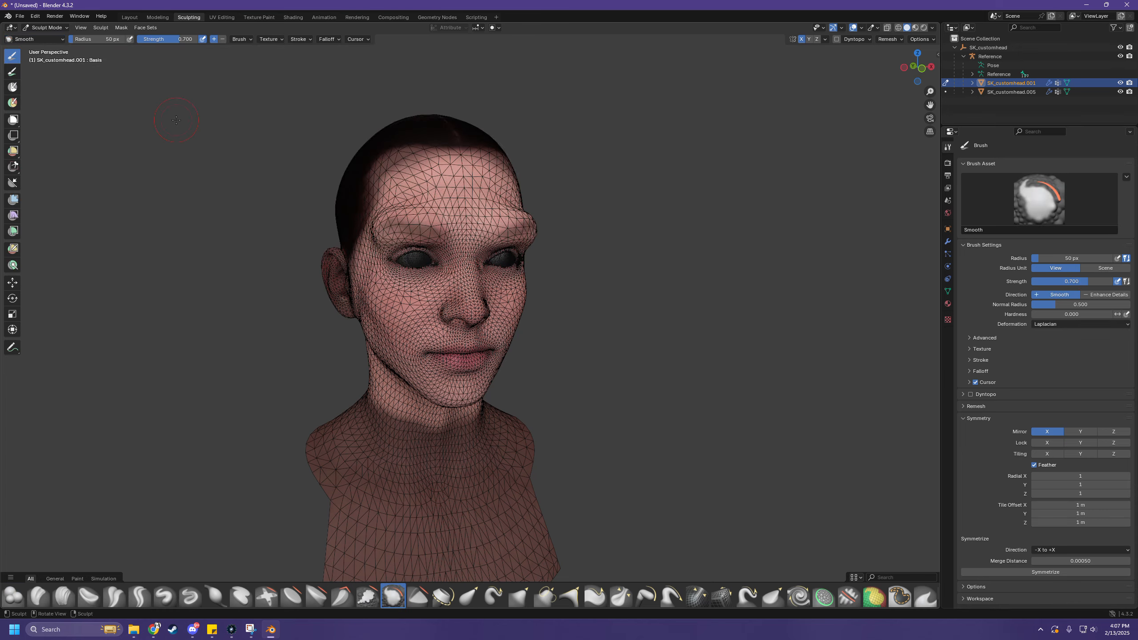
scroll(223, 198, "up", 2)
mouse_move(224, 198)
middle_mouse_down()
mouse_move(270, 233)
mouse_move(201, 191)
mouse_move(355, 135)
middle_mouse_up()
scroll(268, 233, "up", 1)
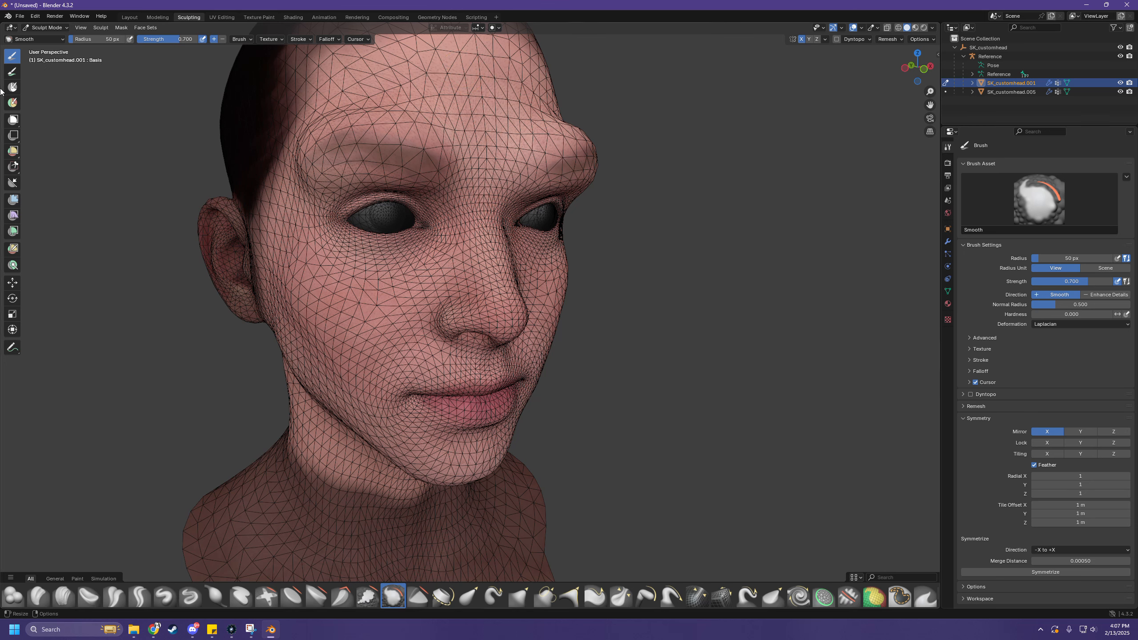
left_click(41, 39)
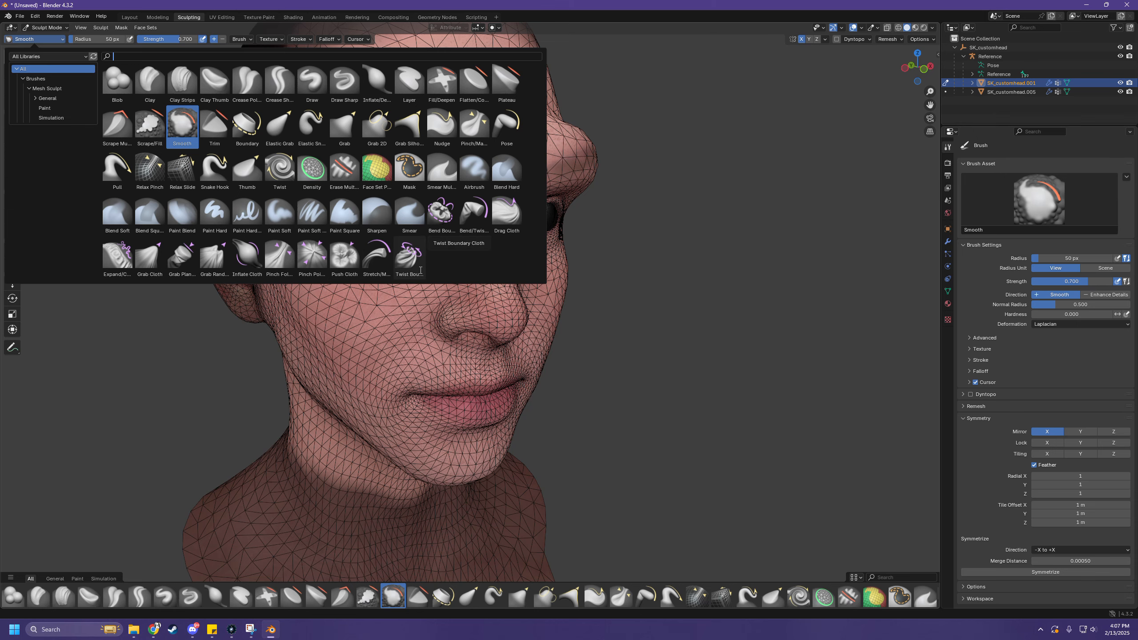
mouse_move(690, 299)
middle_mouse_down()
mouse_move(656, 288)
mouse_move(559, 297)
mouse_move(319, 207)
middle_mouse_up()
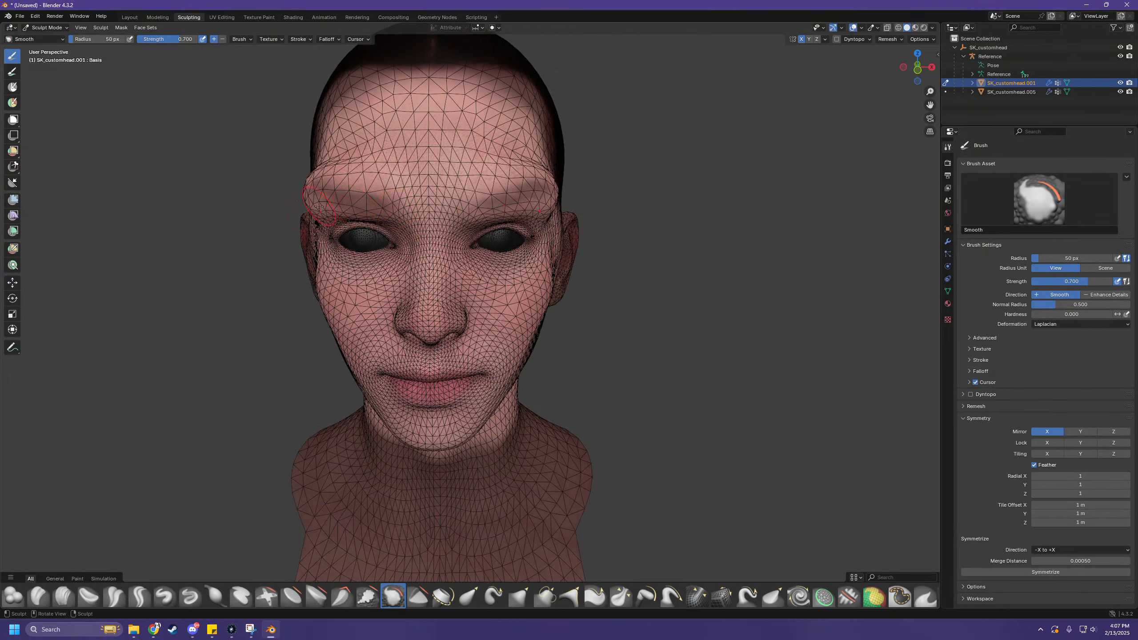
scroll(237, 191, "up", 2)
middle_click_drag(135, 92, 163, 103)
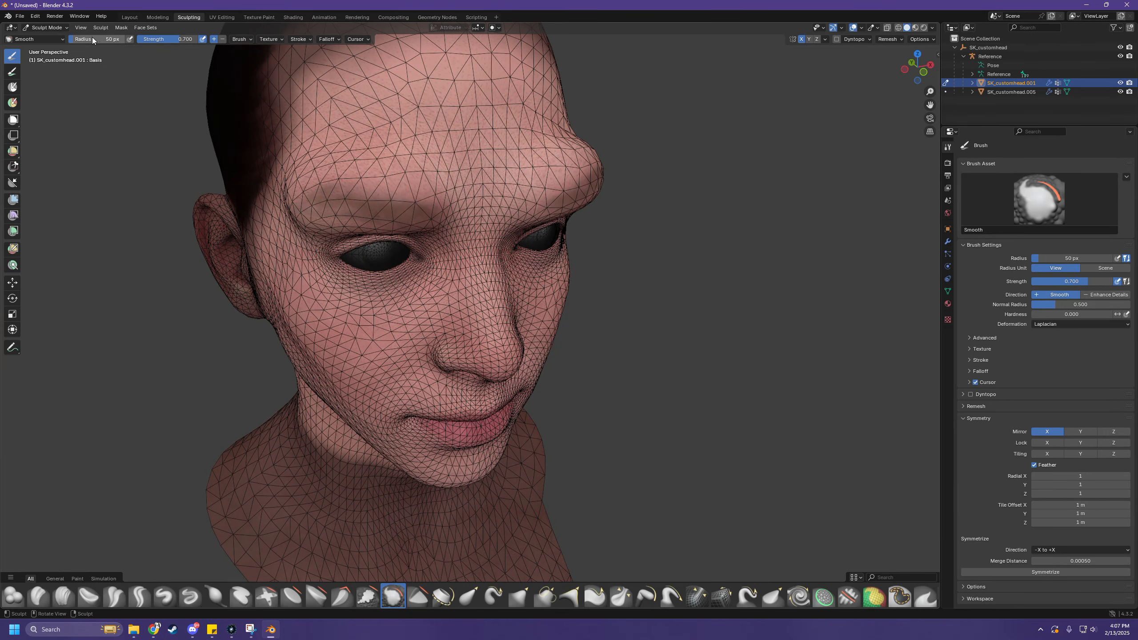
- Switch to the Draw brush and set its strength to 0.590
left_click(42, 40)
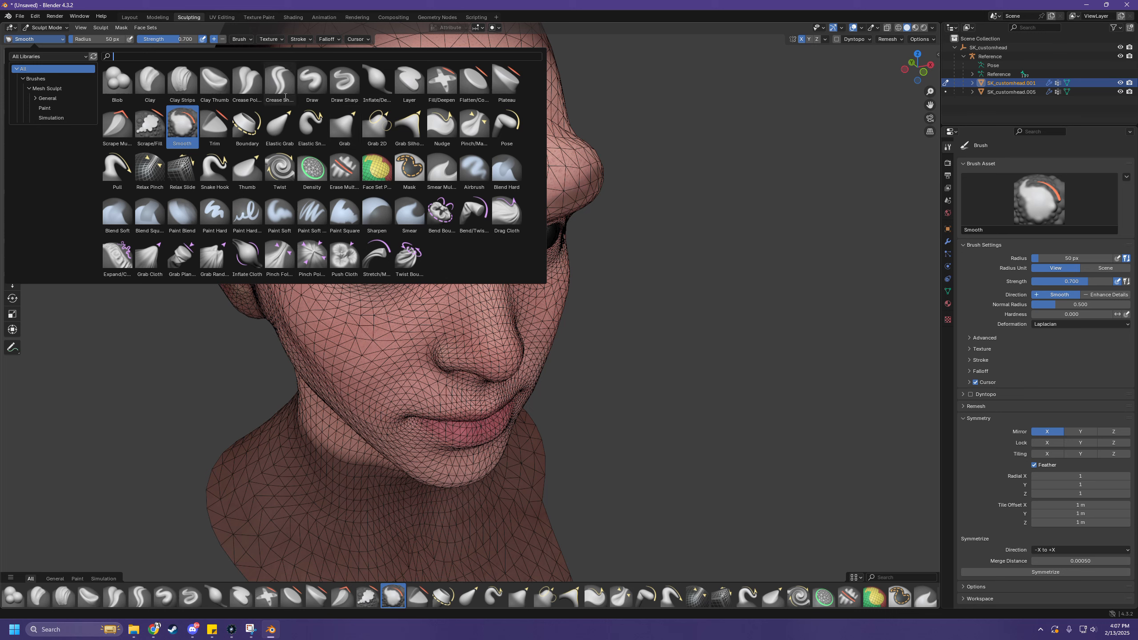
left_click(315, 84)
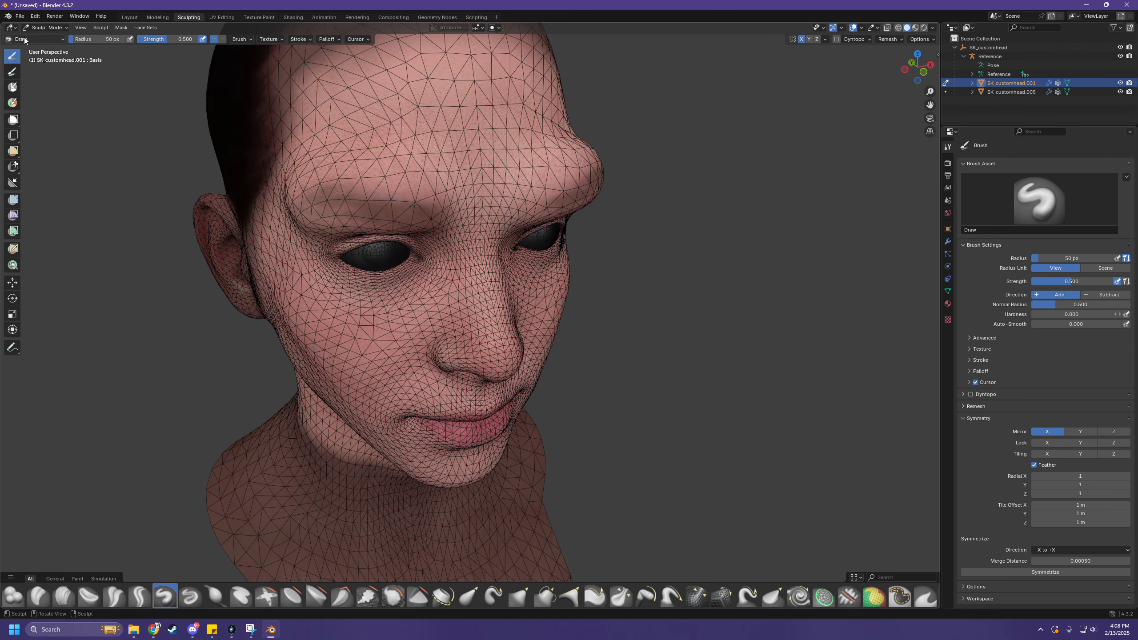
mouse_move(414, 103)
left_mouse_down()
mouse_move(338, 115)
mouse_move(419, 147)
mouse_move(336, 145)
left_mouse_up()
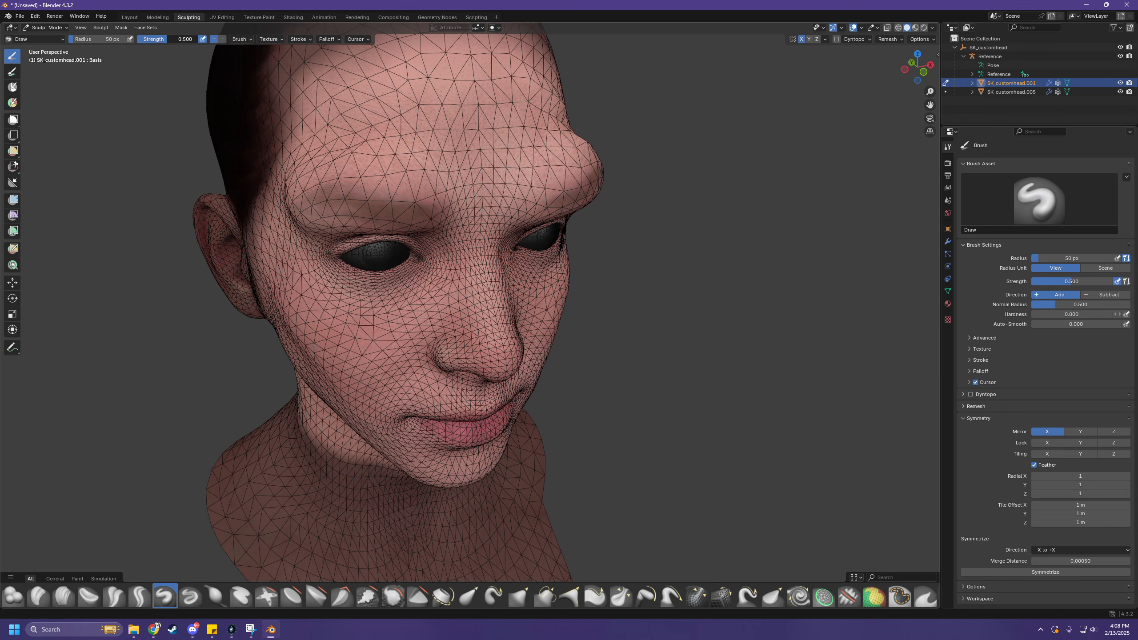
left_click_drag(142, 39, 137, 39)
scroll(330, 244, "down", 1)
middle_click_drag(317, 219, 308, 199)
left_click_drag(143, 39, 164, 39)
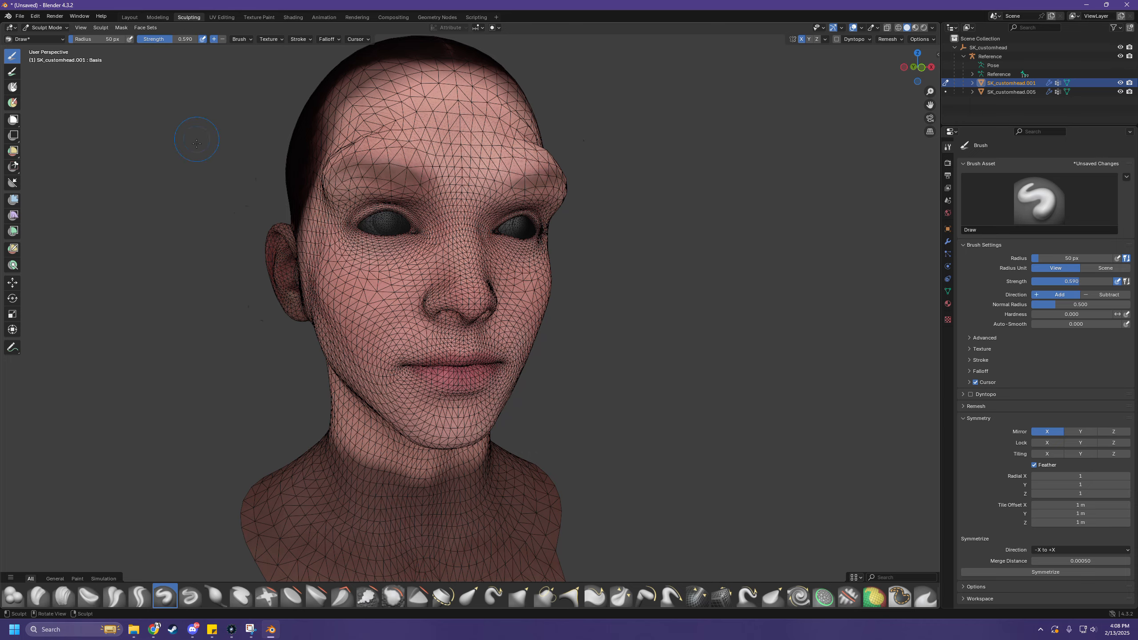
- Try the Draw brush on the cheek below the eye, and lower its strength to 0.165
scroll(254, 195, "up", 3)
mouse_move(254, 138)
left_mouse_down()
mouse_move(193, 139)
mouse_move(242, 150)
mouse_move(183, 144)
left_mouse_up()
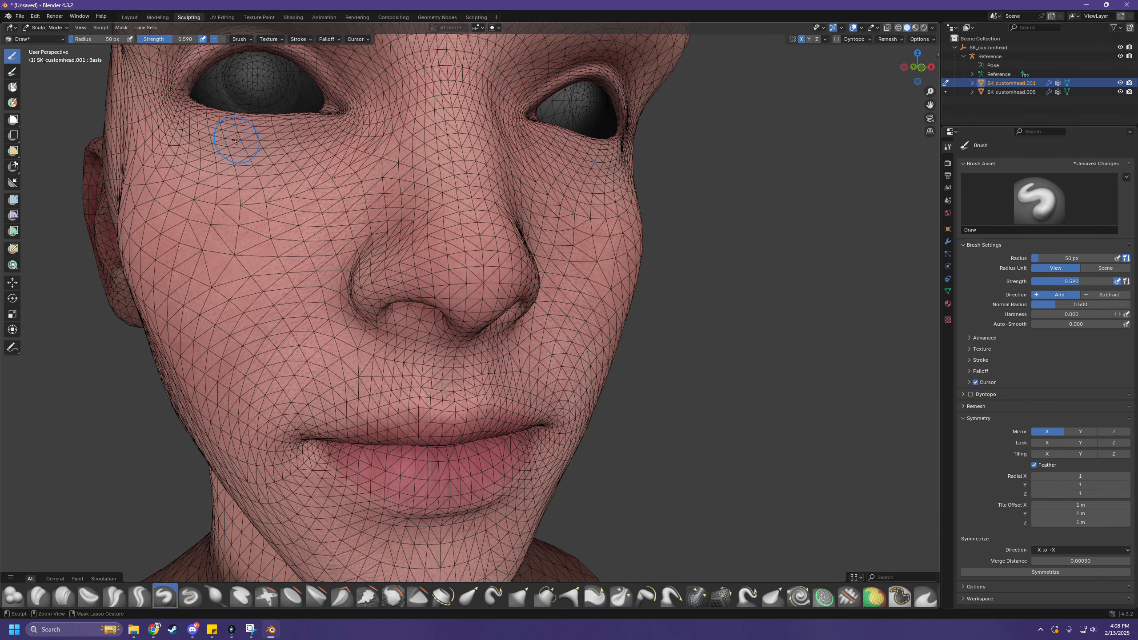
scroll(185, 108, "down", 5)
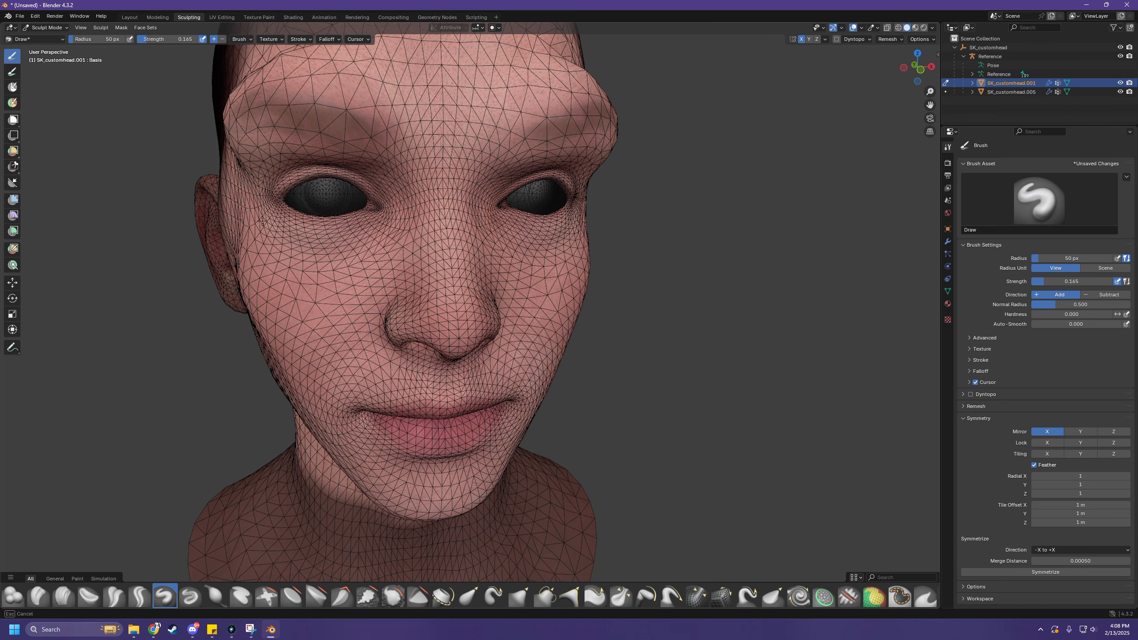
- Set the Draw brush to Subtract at strength 0.597 and carve down the raised brow ridge
middle_click_drag(264, 202, 240, 77)
left_click(223, 40)
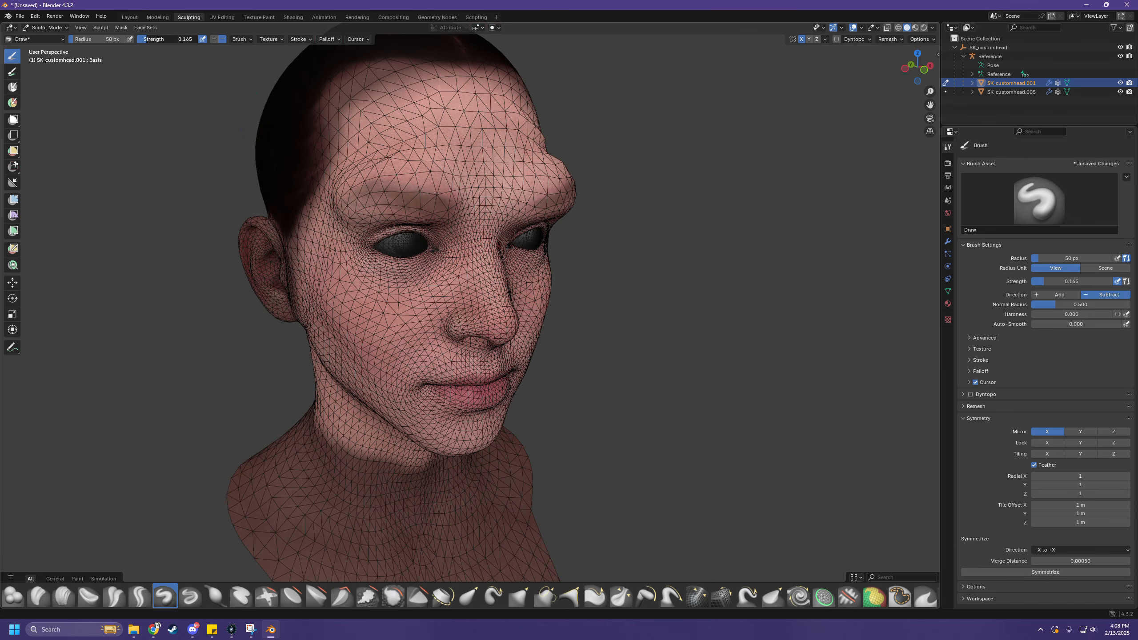
left_click_drag(168, 39, 173, 40)
middle_click_drag(242, 140, 259, 140)
mouse_move(351, 202)
left_mouse_down()
mouse_move(417, 174)
mouse_move(368, 178)
mouse_move(395, 183)
mouse_move(370, 210)
mouse_move(448, 198)
mouse_move(430, 189)
mouse_move(395, 215)
mouse_move(431, 224)
mouse_move(474, 207)
mouse_move(444, 196)
left_mouse_up()
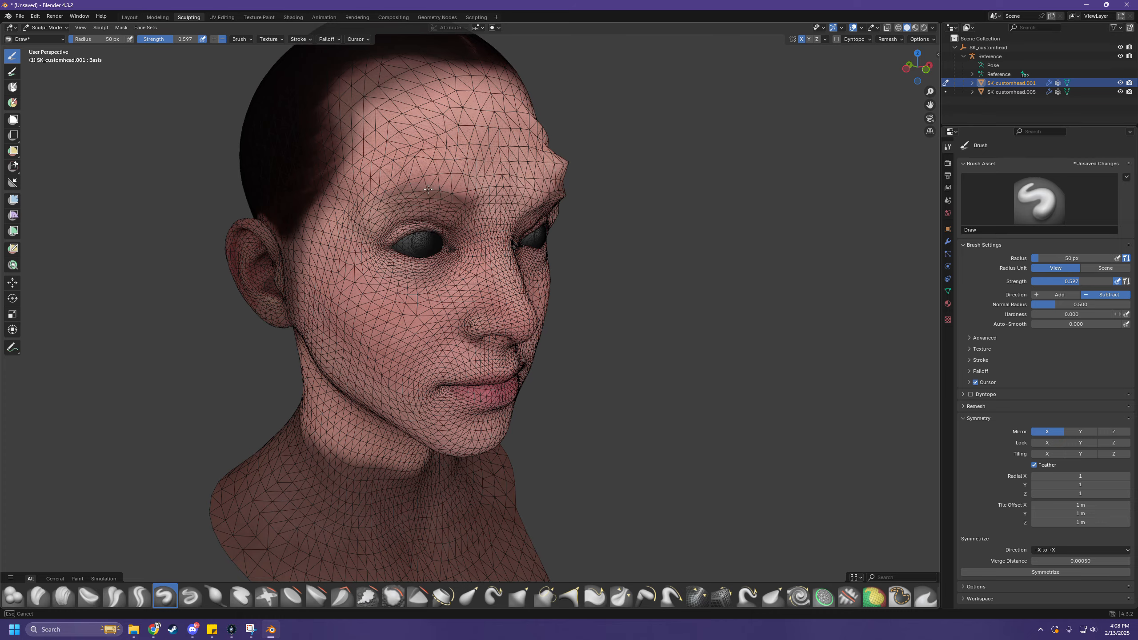
scroll(428, 189, "down", 1)
middle_click_drag(425, 188, 291, 141)
scroll(374, 179, "up", 3)
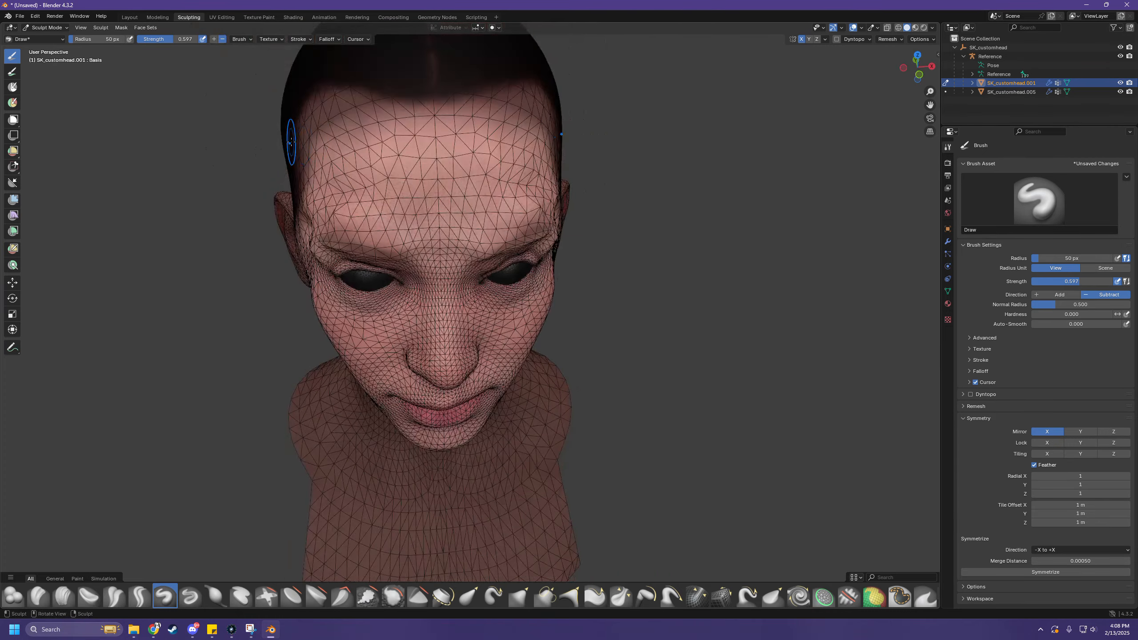
- Change the sculpt brush from Draw to Smooth with the brow in view
left_click(58, 38)
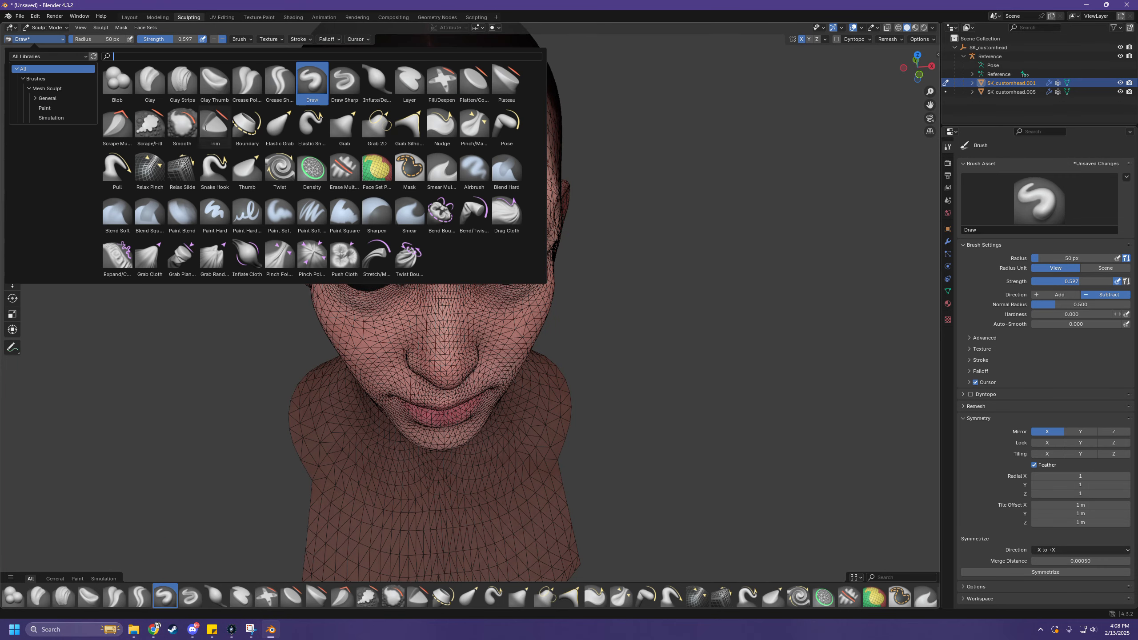
left_click(181, 127)
middle_click_drag(394, 193, 416, 198)
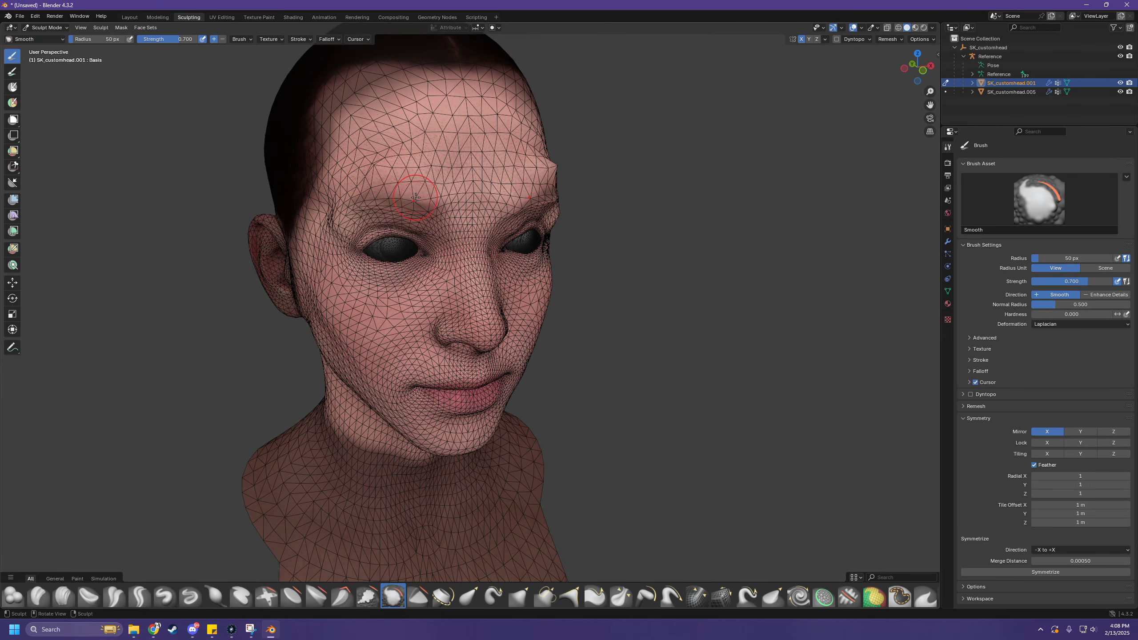
- Try smoothing the carved brow with the Smooth brush at strength 0.700, and undo the strokes
mouse_move(416, 197)
left_mouse_down()
mouse_move(345, 210)
mouse_move(444, 179)
mouse_move(345, 224)
left_mouse_up()
middle_click_drag(258, 104, 310, 175)
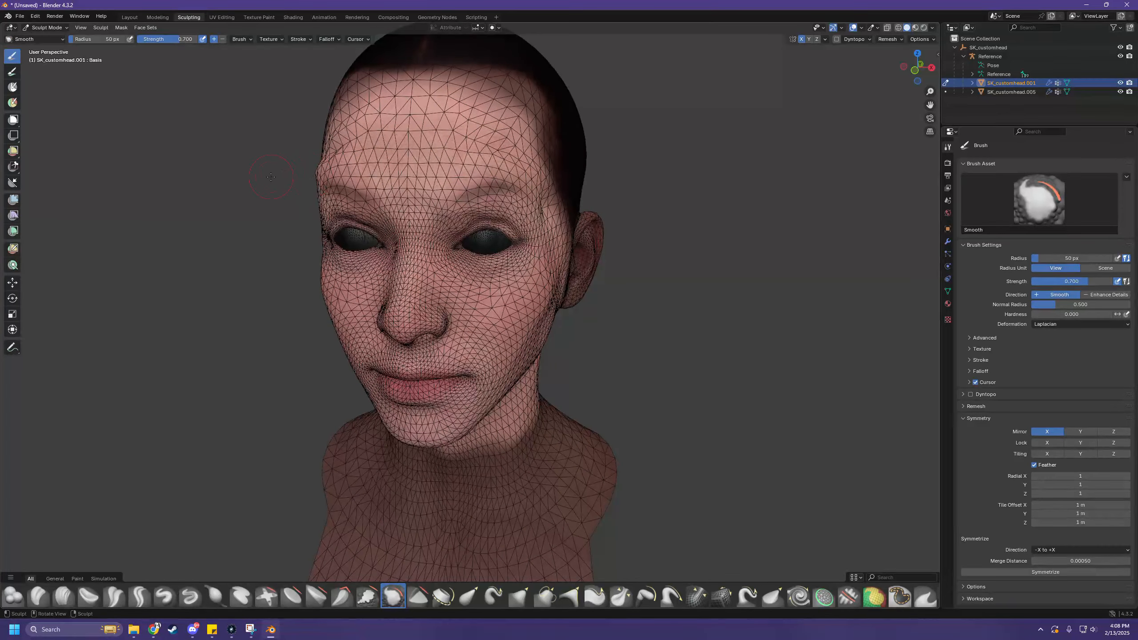
key("ctrl+z")
key("ctrl+z")
key("ctrl+z")
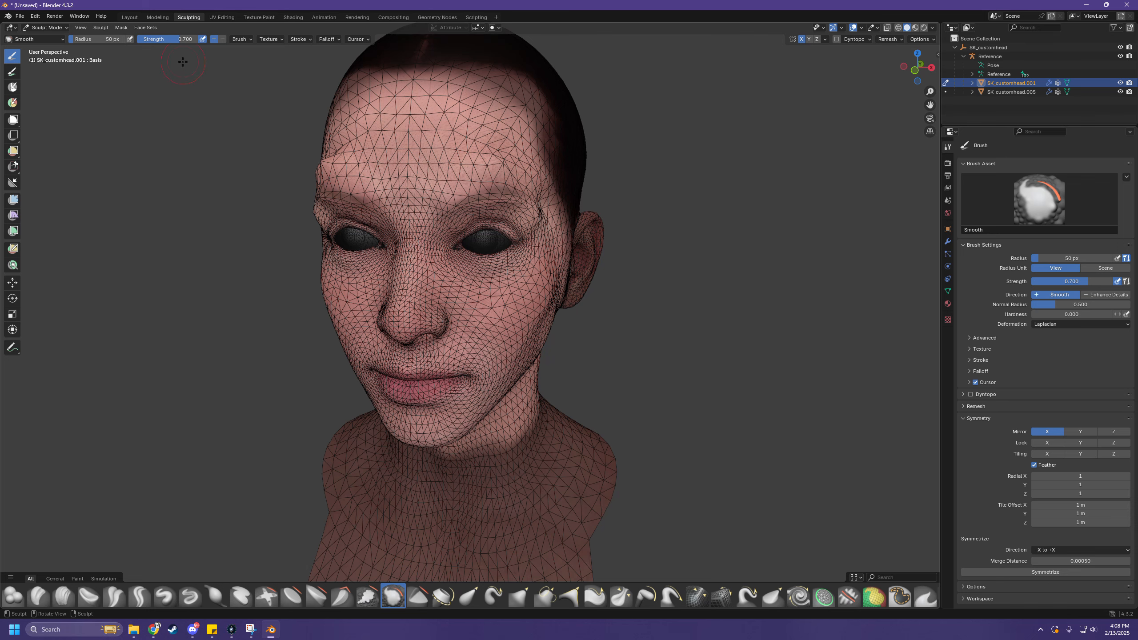
- Lower the Smooth brush strength to 0.240 and smooth out the uneven brow above the eyes
left_click_drag(179, 41, 153, 40)
middle_click_drag(320, 144, 378, 152)
mouse_move(425, 173)
left_mouse_down()
mouse_move(346, 167)
mouse_move(430, 192)
left_mouse_up()
mouse_move(353, 189)
left_mouse_down()
mouse_move(318, 213)
mouse_move(343, 194)
left_mouse_up()
middle_click_drag(343, 194, 272, 213)
scroll(272, 213, "up", 2)
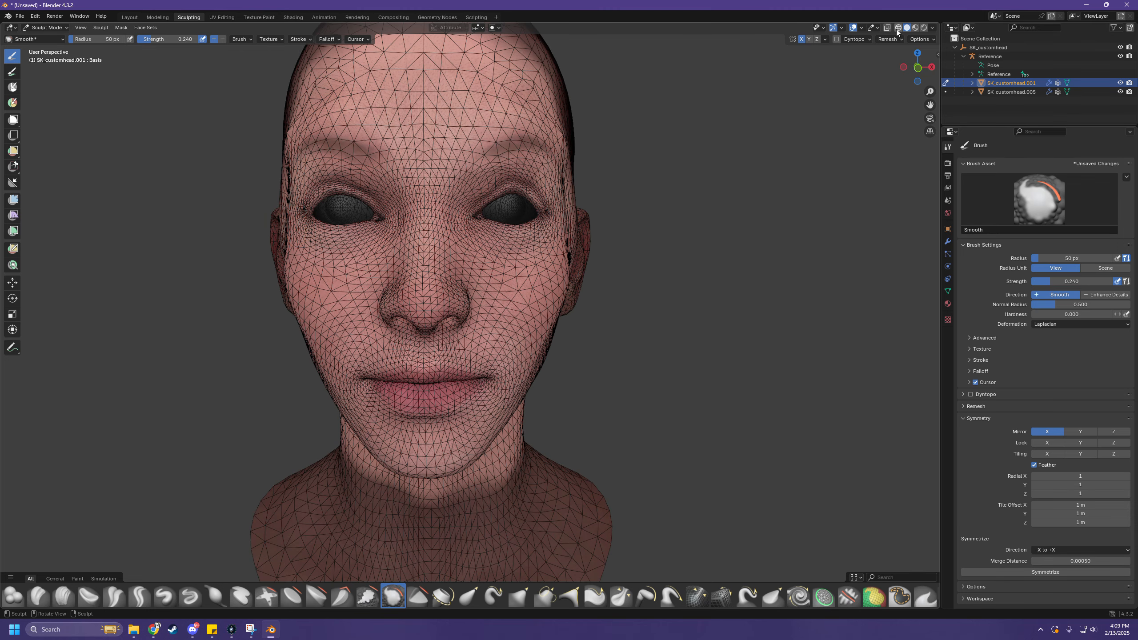
- Turn off the wireframe overlay and examine the textured face up close
left_click(931, 28)
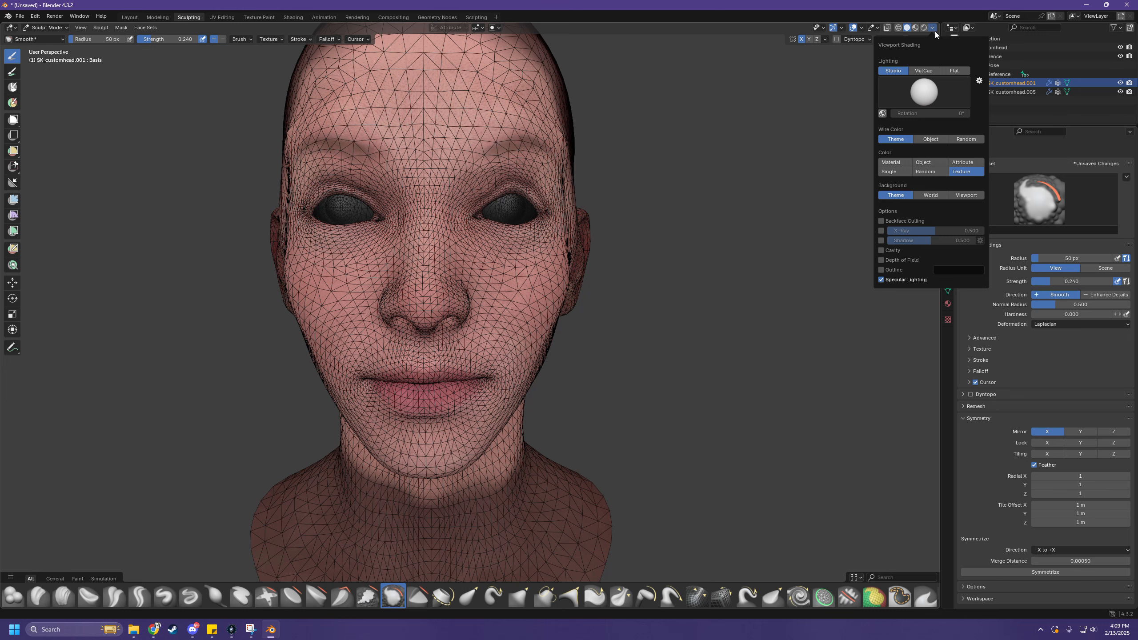
left_click(861, 28)
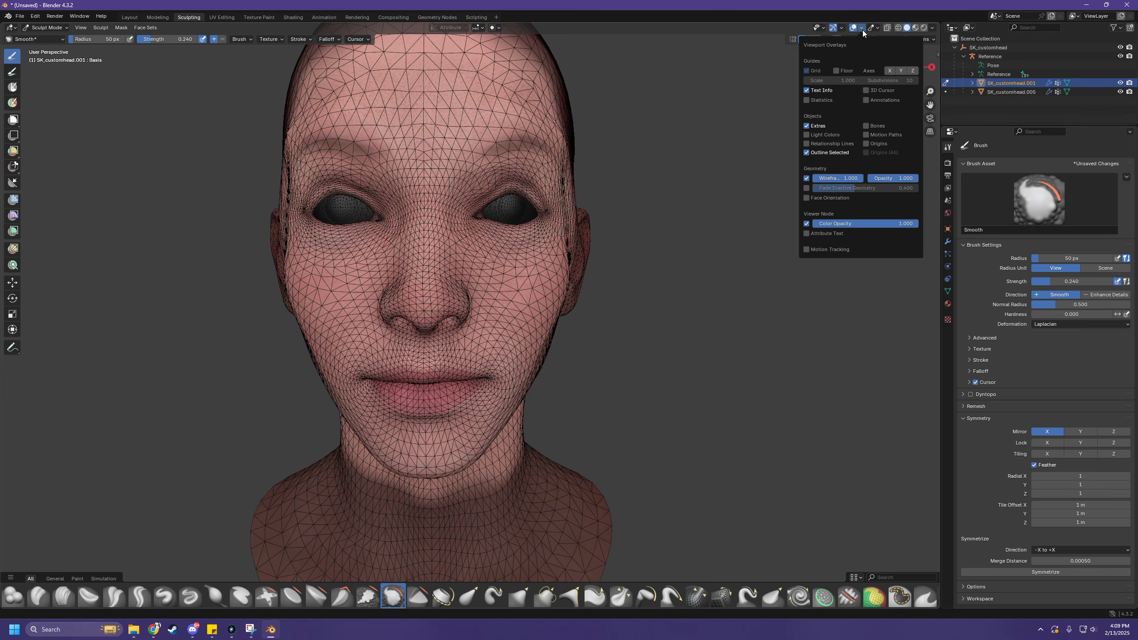
left_click(807, 178)
scroll(706, 194, "down", 3)
middle_click_drag(706, 193, 913, 183)
scroll(683, 193, "up", 4)
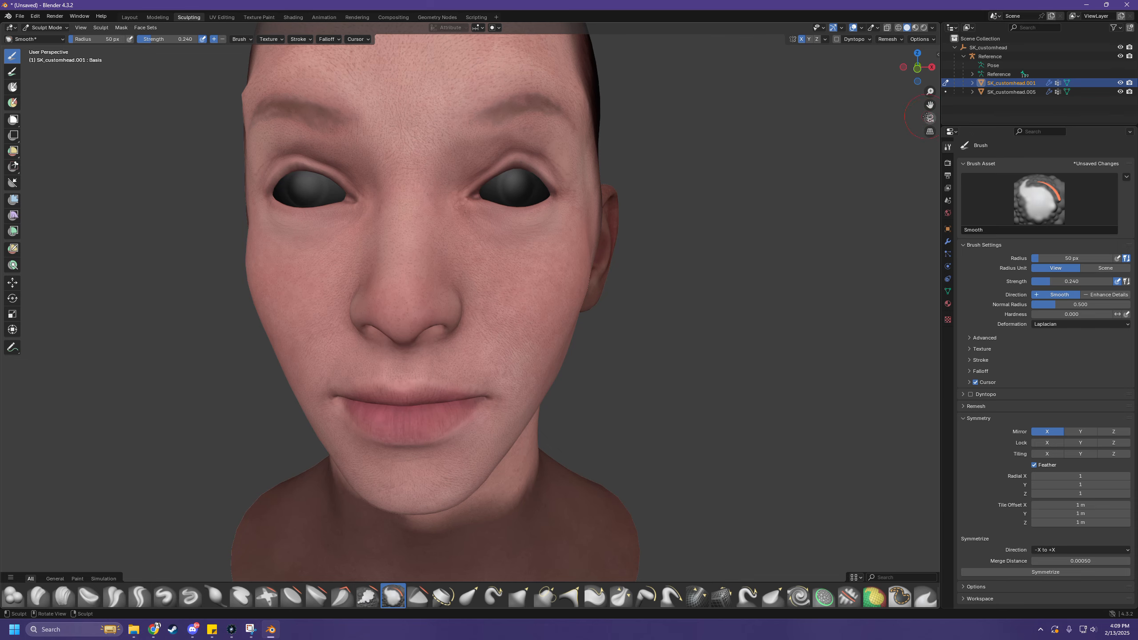
- Smooth the remaining unevenness around the eyebrow and upper eyelid with the Smooth brush
left_click_drag(929, 106, 994, 212)
scroll(352, 287, "up", 1)
mouse_move(352, 287)
middle_mouse_down()
mouse_move(376, 288)
mouse_move(338, 257)
mouse_move(348, 247)
mouse_move(337, 232)
mouse_move(366, 236)
mouse_move(319, 238)
middle_mouse_up()
scroll(337, 232, "down", 2)
scroll(339, 239, "down", 1)
left_click_drag(519, 225, 545, 228)
mouse_move(545, 228)
left_mouse_down()
mouse_move(519, 211)
mouse_move(549, 232)
left_mouse_up()
mouse_move(550, 232)
left_mouse_down()
mouse_move(364, 223)
mouse_move(474, 268)
left_mouse_up()
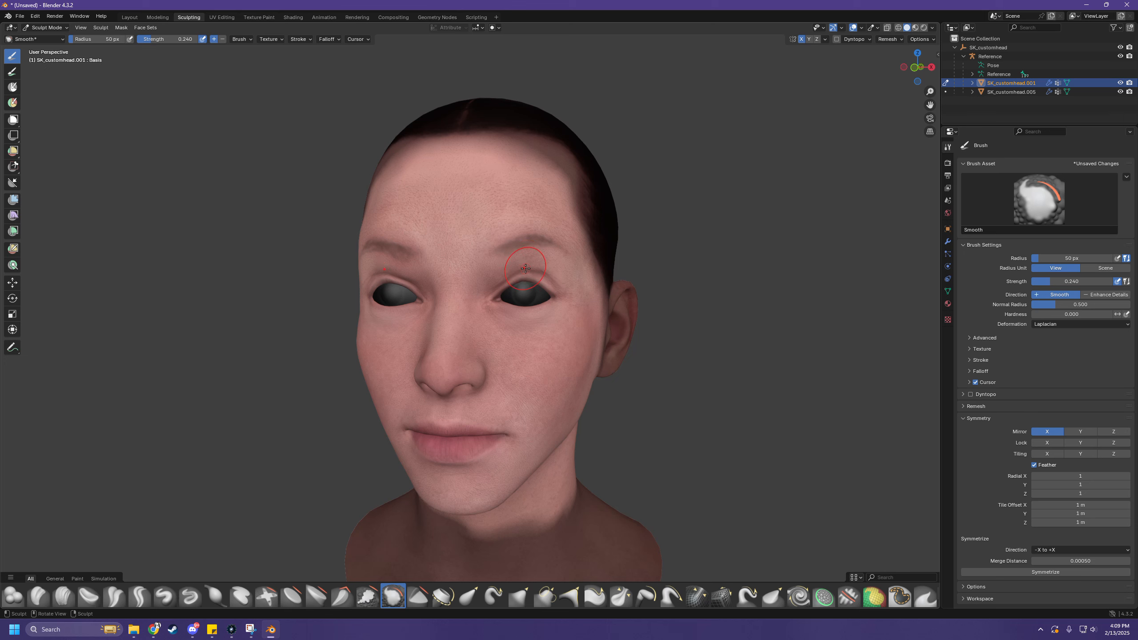
middle_click_drag(692, 286, 760, 294)
scroll(758, 281, "up", 1)
- Change the sculpt brush from Smooth to Relax Slide
left_click(38, 28)
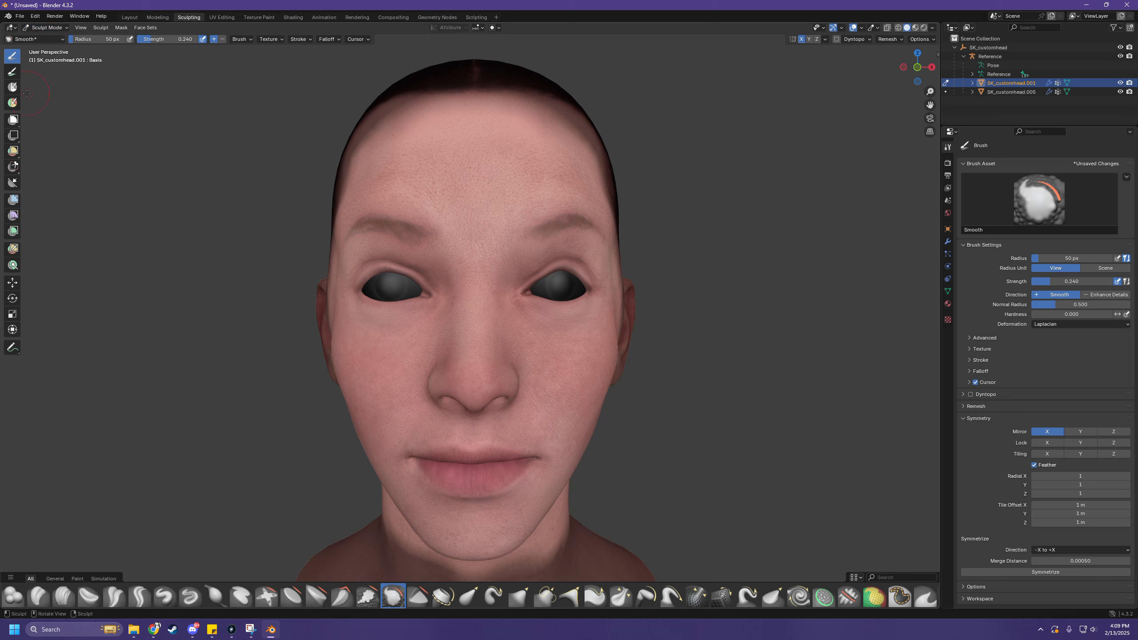
left_click(32, 41)
left_click(182, 170)
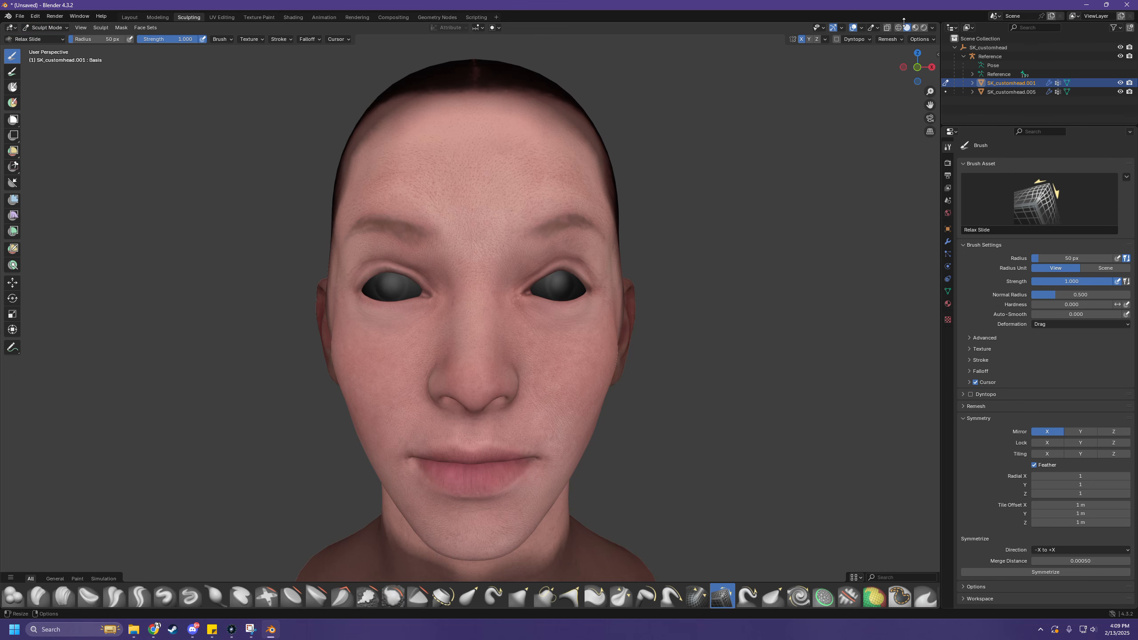
- Turn on the wireframe overlay for the head mesh
left_click(932, 29)
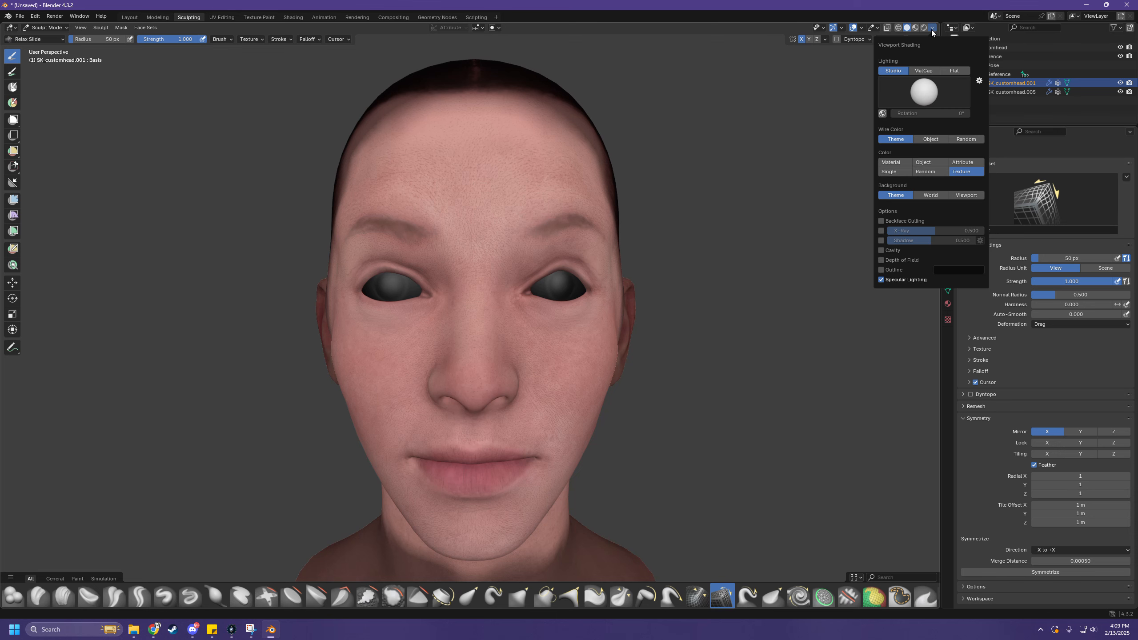
left_click(863, 29)
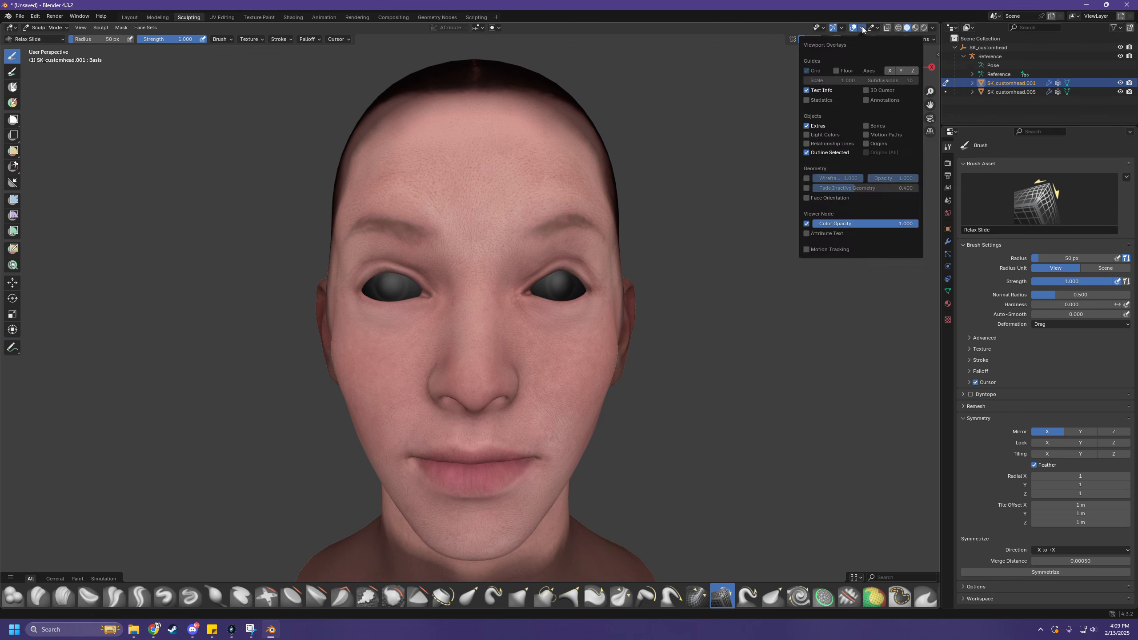
left_click(805, 178)
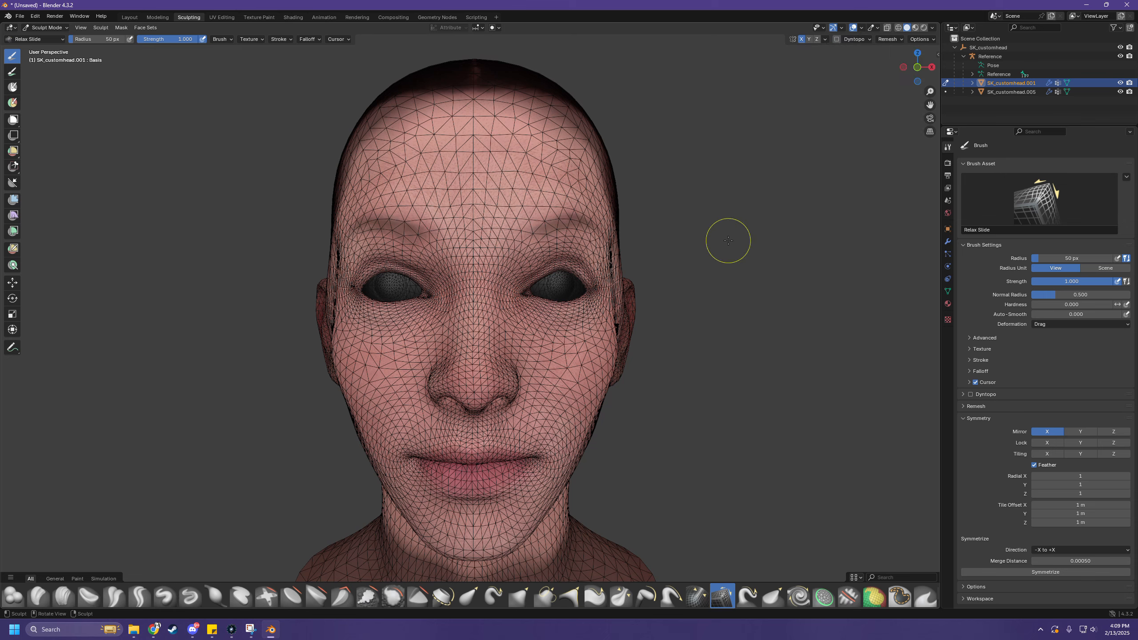
- Examine the face topology around the forehead, eyebrows, eyes and nose from the front and both sides
middle_click_drag(729, 236, 735, 245)
scroll(739, 245, "down", 1)
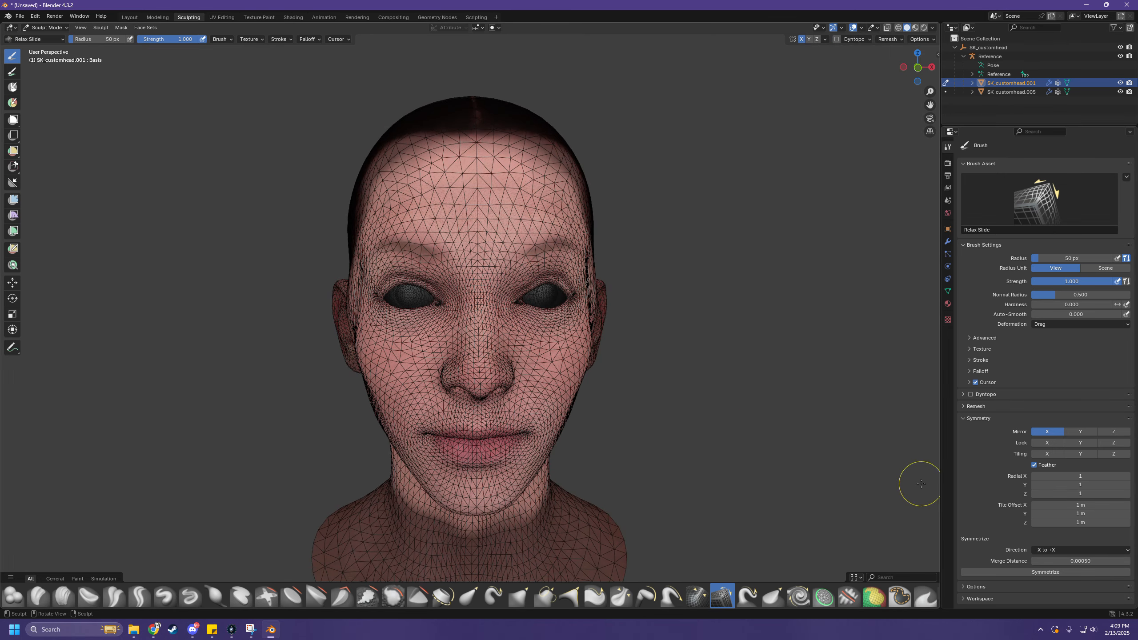
scroll(770, 394, "down", 1)
middle_click_drag(761, 390, 738, 393)
scroll(738, 393, "up", 2)
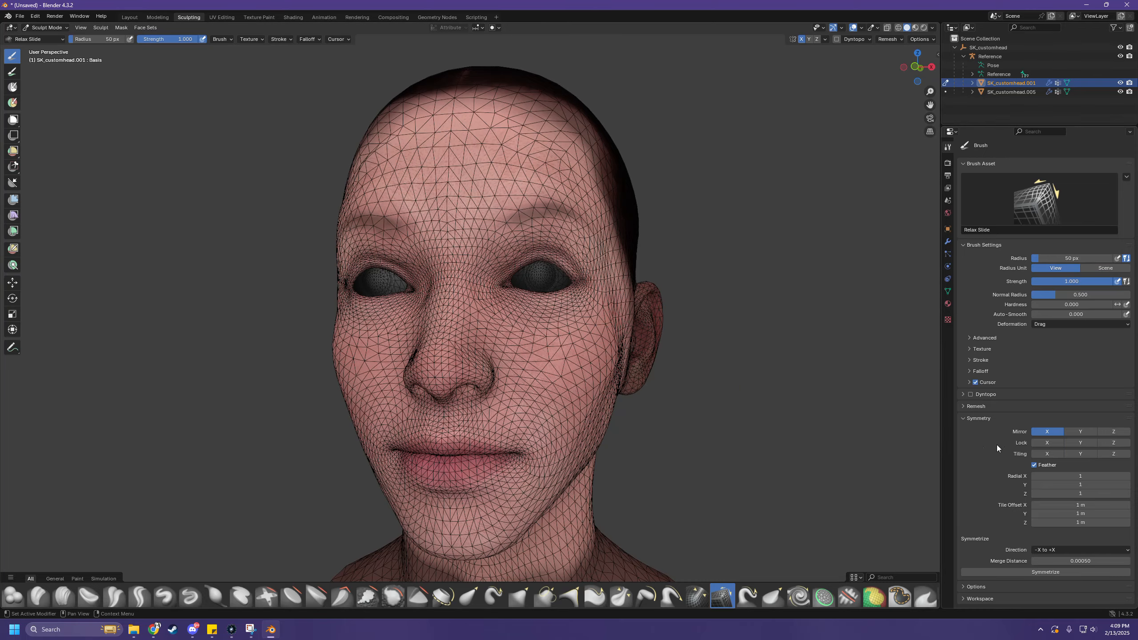
mouse_move(778, 427)
middle_mouse_down()
mouse_move(860, 434)
mouse_move(815, 439)
mouse_move(867, 445)
mouse_move(821, 454)
middle_mouse_up()
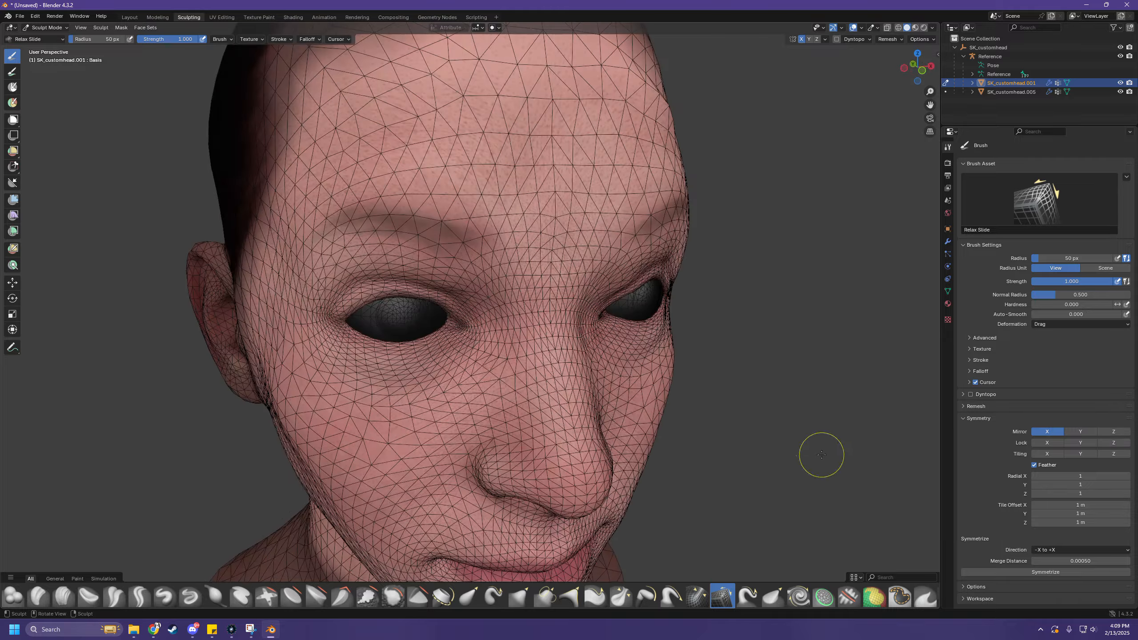
middle_click_drag(793, 380, 782, 389)
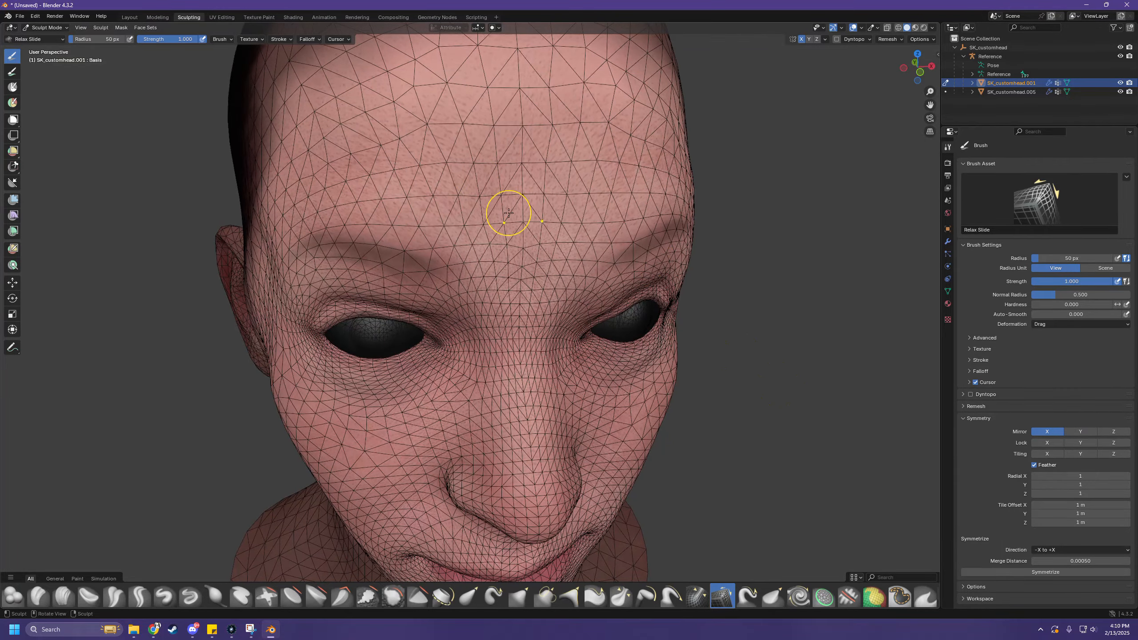
mouse_move(445, 254)
middle_mouse_down()
mouse_move(452, 193)
mouse_move(414, 190)
middle_mouse_up()
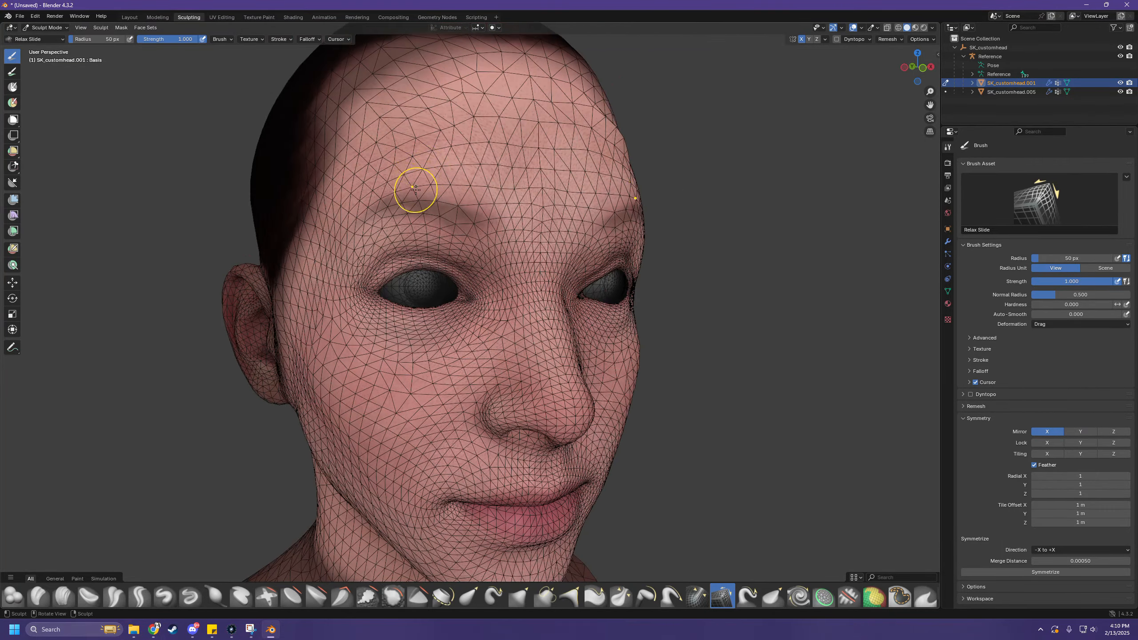
middle_click_drag(365, 222, 345, 221)
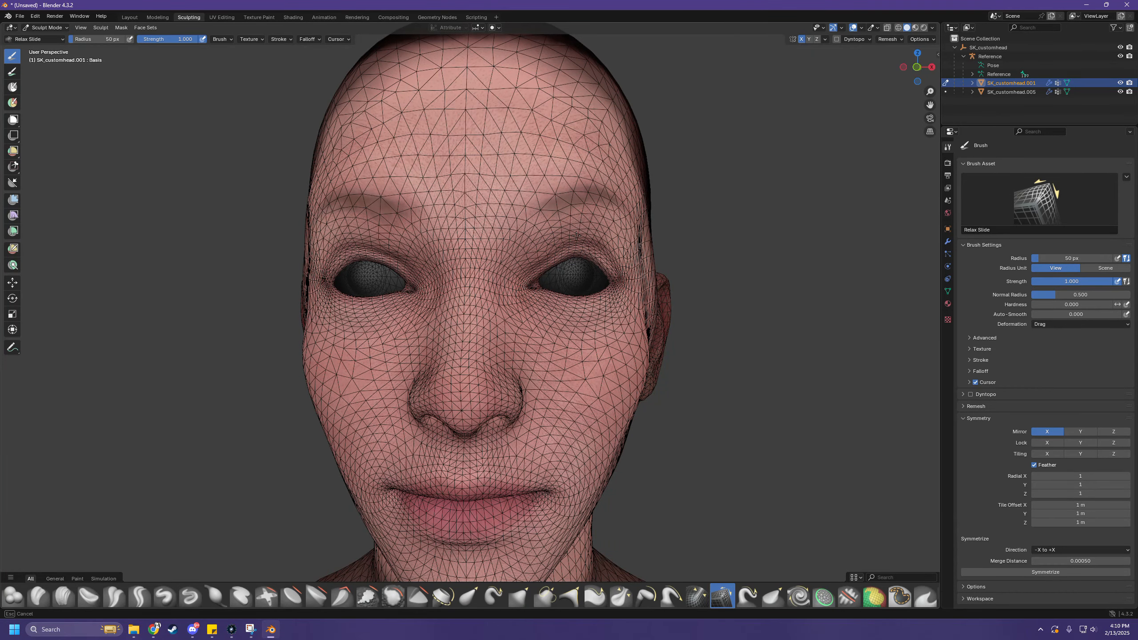
- Even out the upper eyelid mesh with Relax Slide, reducing the brush strength to 0.331
left_click_drag(567, 238, 542, 249)
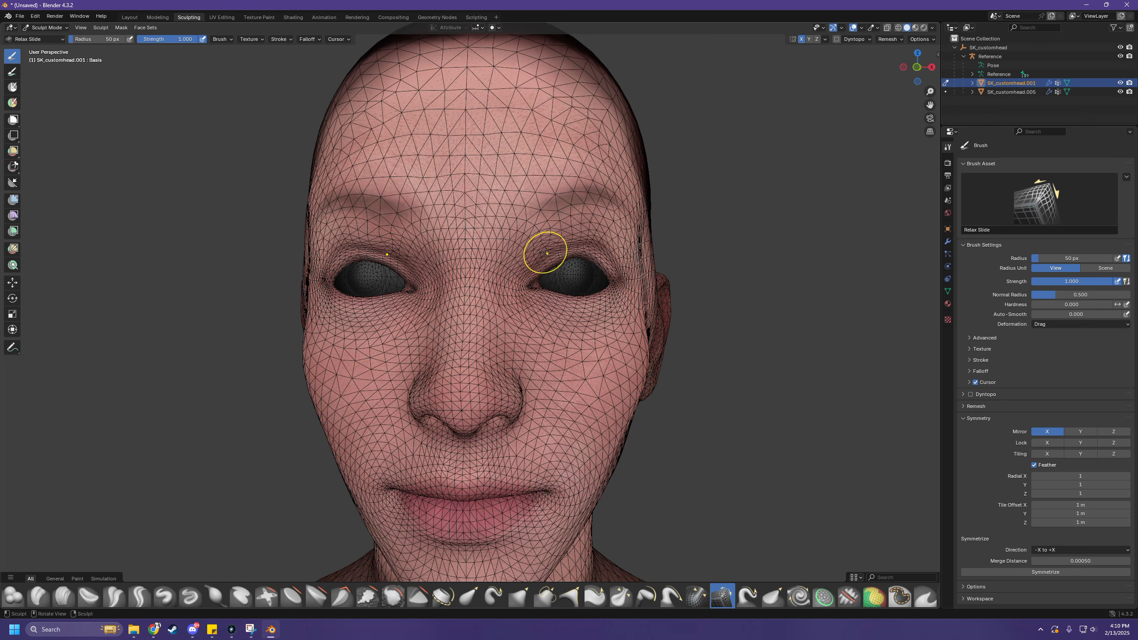
scroll(539, 253, "up", 3)
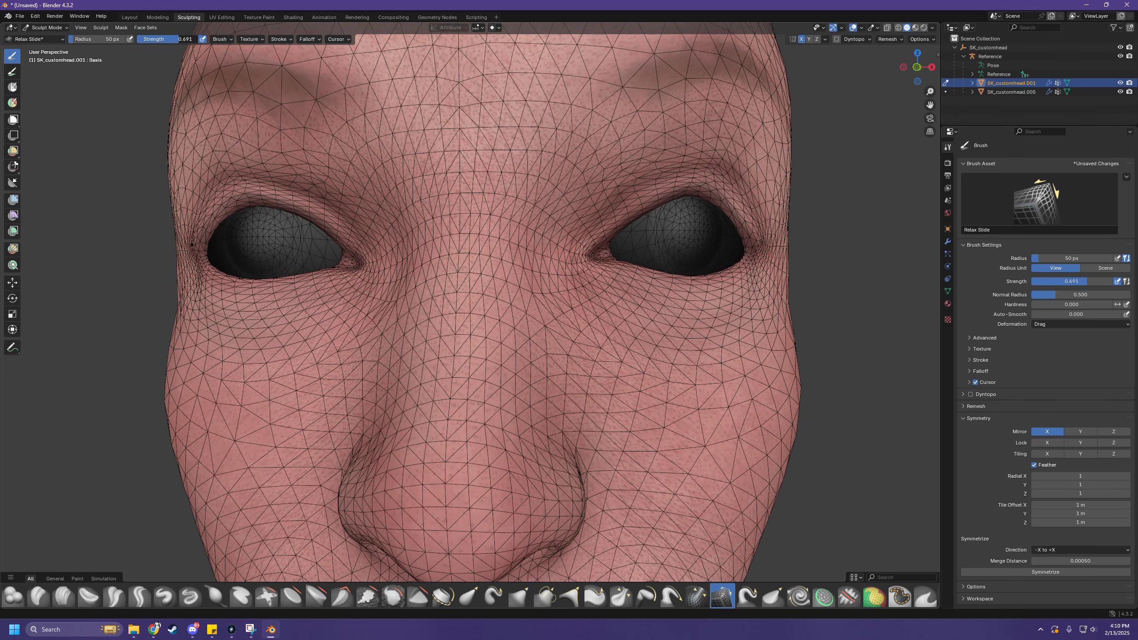
left_click_drag(179, 39, 157, 39)
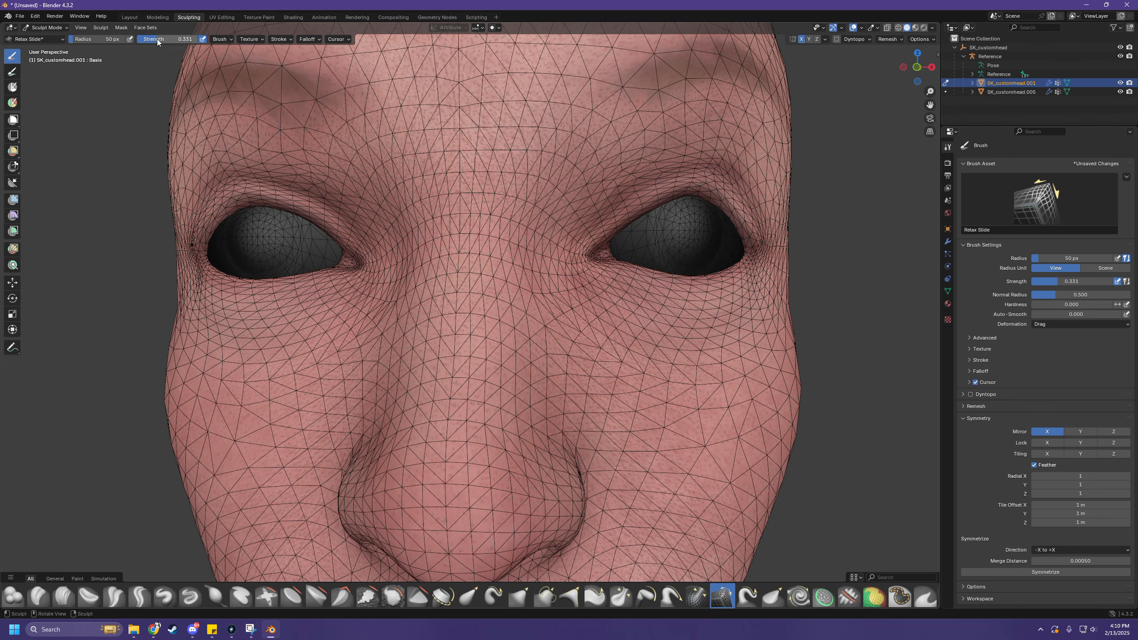
left_click_drag(653, 133, 756, 178)
- Relax the wireframe across the eyebrow and out toward the temple with the Relax Slide brush
middle_click_drag(761, 182, 735, 189)
scroll(726, 191, "down", 3)
scroll(577, 201, "down", 1)
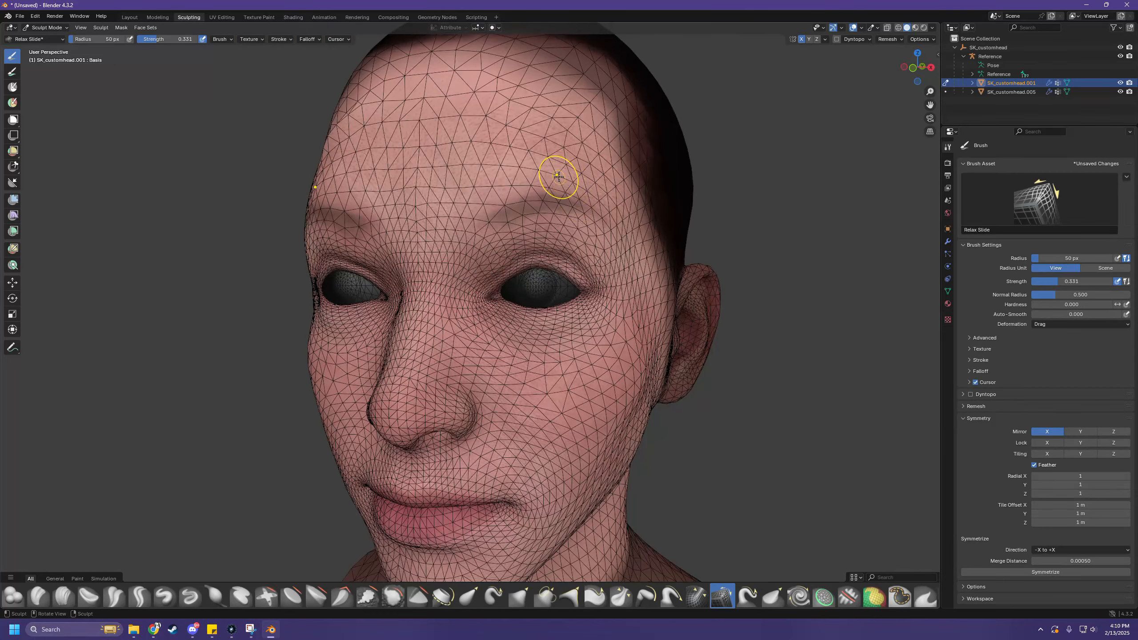
mouse_move(559, 176)
left_mouse_down()
mouse_move(557, 205)
mouse_move(574, 203)
mouse_move(555, 220)
mouse_move(525, 213)
left_mouse_up()
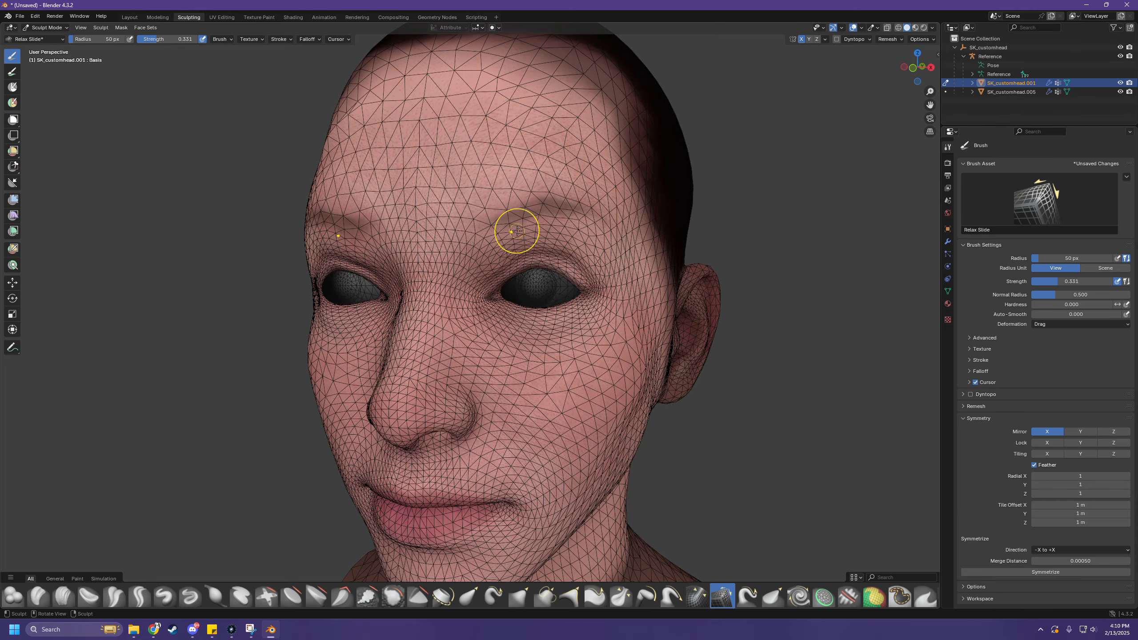
middle_click_drag(516, 262, 449, 261)
mouse_move(448, 263)
middle_mouse_down()
mouse_move(587, 256)
mouse_move(439, 245)
mouse_move(516, 224)
mouse_move(490, 214)
middle_mouse_up()
mouse_move(487, 240)
left_mouse_down()
mouse_move(498, 249)
mouse_move(469, 211)
mouse_move(400, 179)
left_mouse_up()
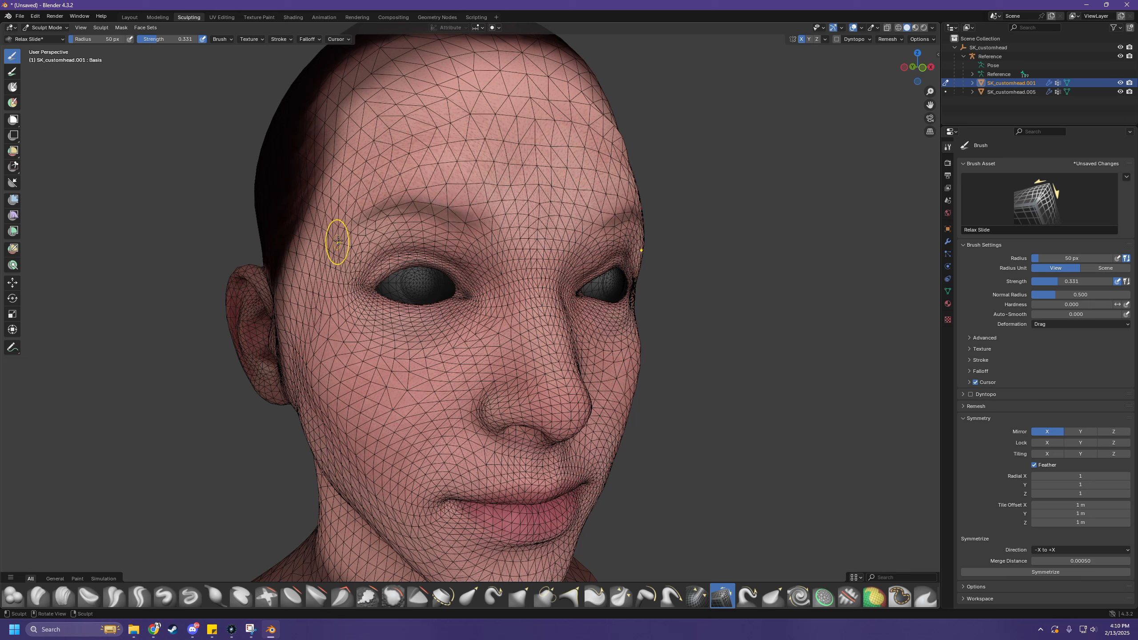
middle_click_drag(491, 204, 560, 248)
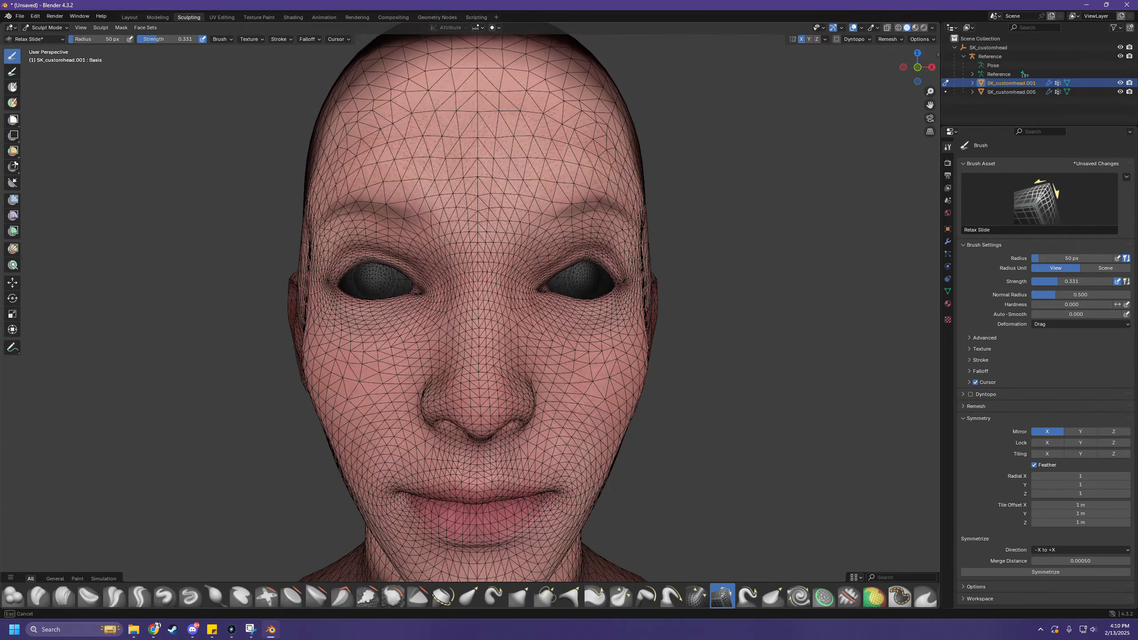
- Even out the polygons between the eyebrow and upper eyelid on both sides with Relax Slide
mouse_move(628, 244)
middle_mouse_down()
mouse_move(348, 265)
mouse_move(374, 274)
mouse_move(414, 271)
mouse_move(382, 264)
mouse_move(362, 178)
mouse_move(323, 272)
mouse_move(345, 287)
mouse_move(349, 273)
mouse_move(400, 259)
middle_mouse_up()
scroll(353, 267, "down", 2)
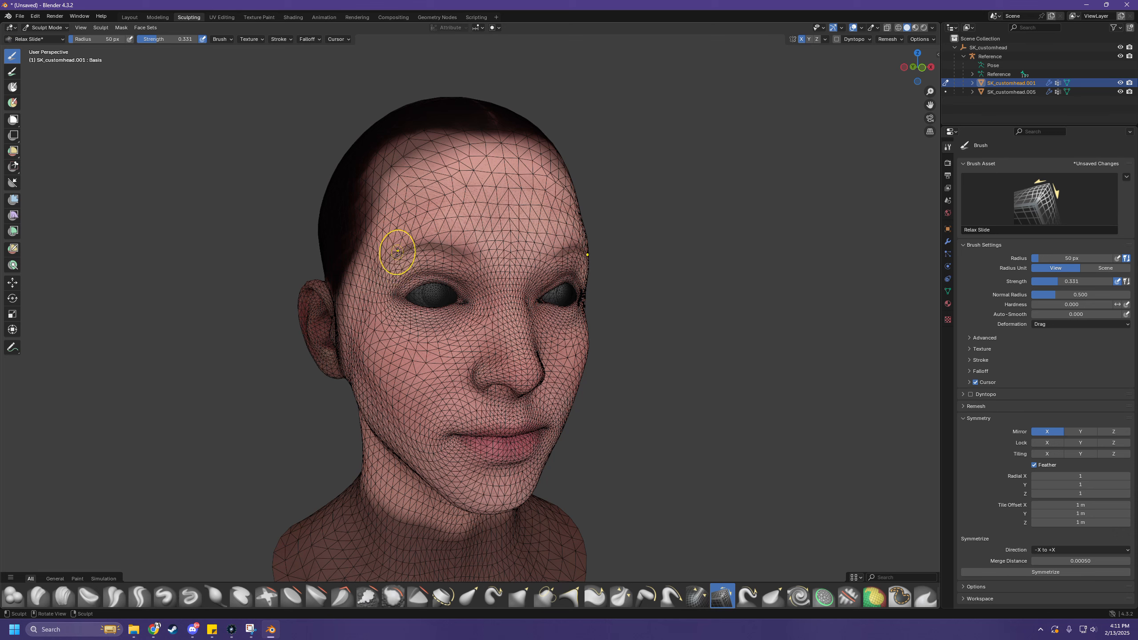
middle_click_drag(381, 255, 417, 264)
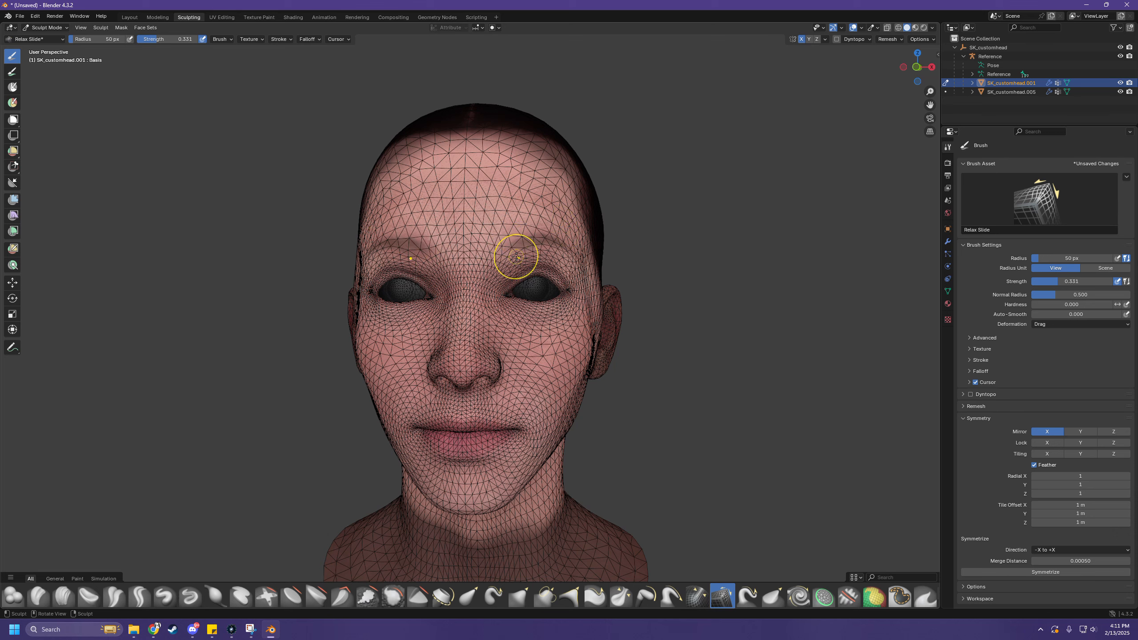
scroll(420, 253, "down", 1)
middle_click_drag(420, 252, 448, 251)
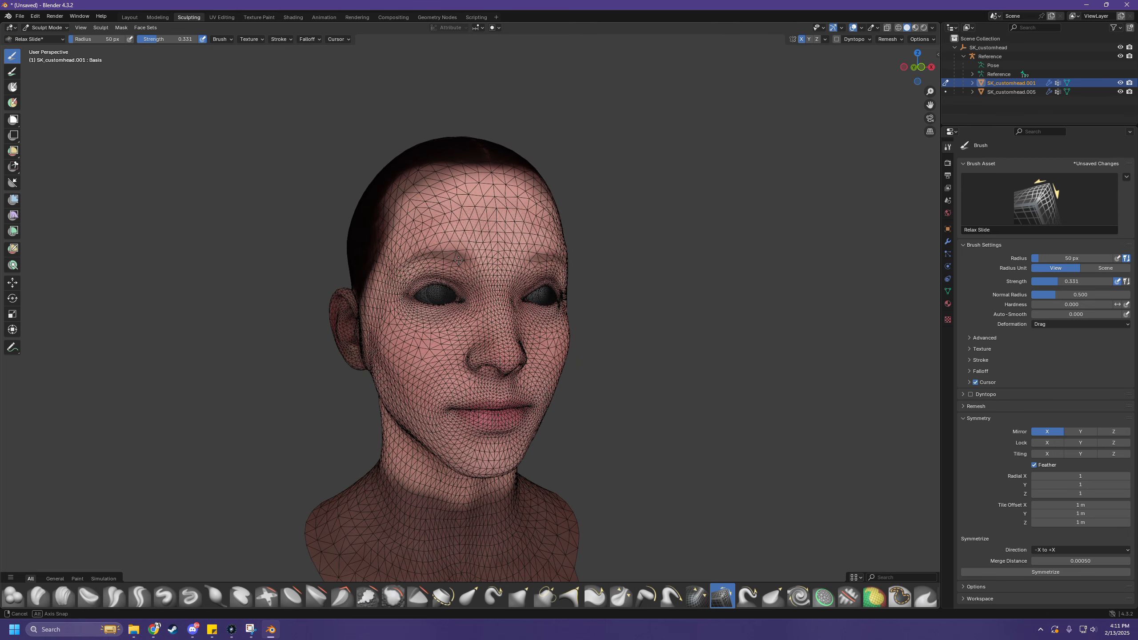
middle_click_drag(606, 285, 577, 290)
left_click_drag(510, 272, 528, 272)
mouse_move(402, 263)
left_mouse_down()
mouse_move(426, 279)
mouse_move(402, 263)
left_mouse_up()
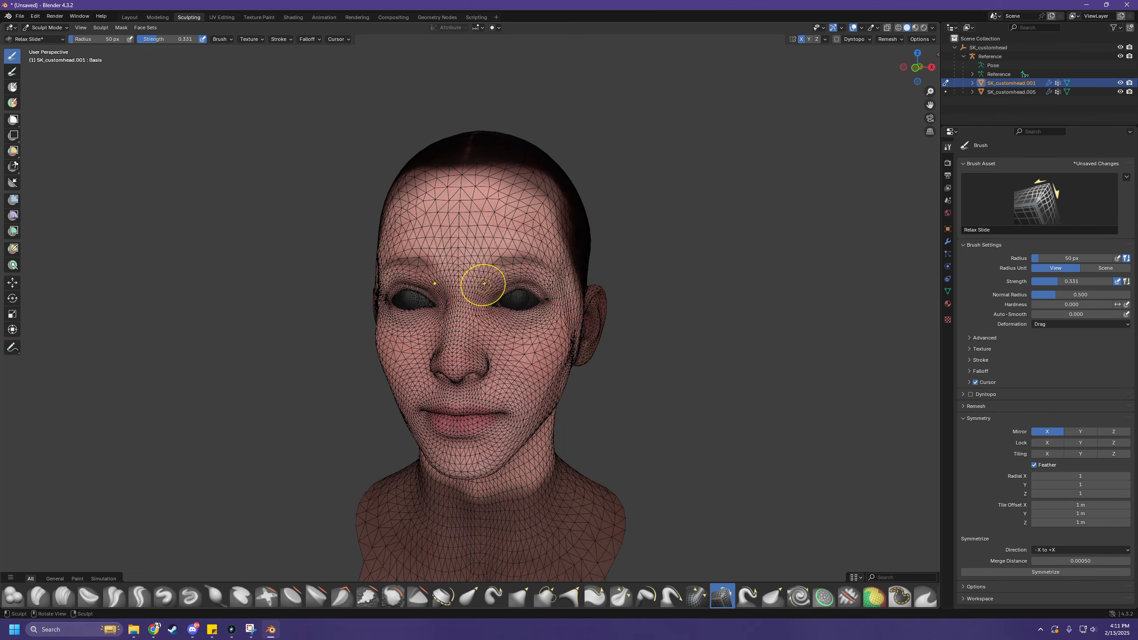
middle_click_drag(470, 279, 440, 247)
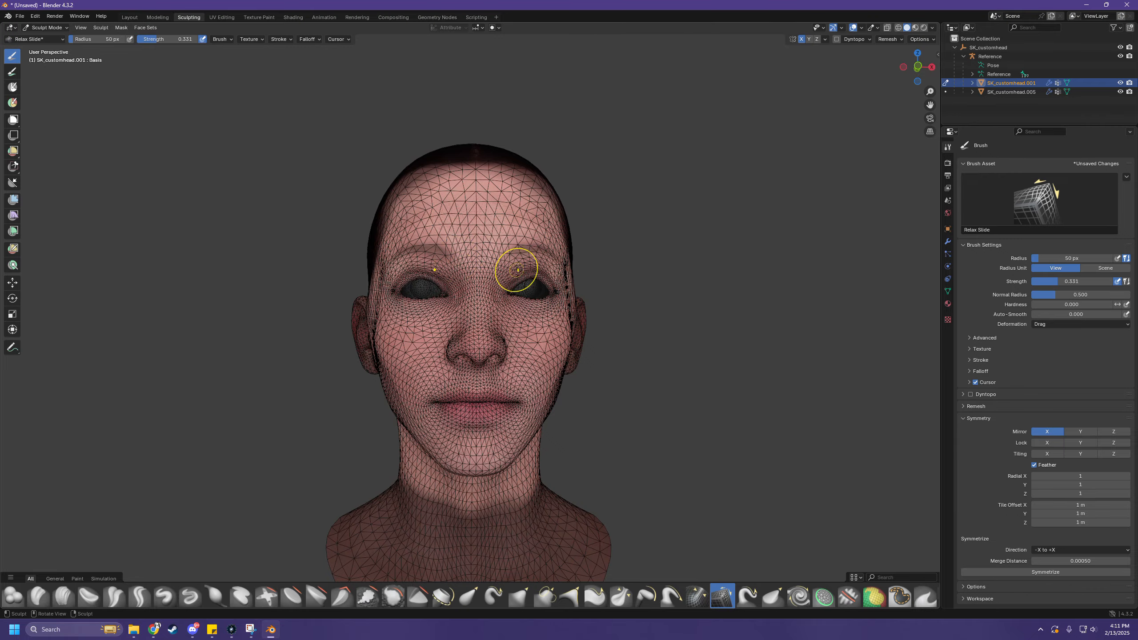
- Relax the mesh just below the center of the lower lip, working from beneath the face
mouse_move(583, 280)
middle_mouse_down()
mouse_move(618, 309)
mouse_move(605, 273)
mouse_move(516, 467)
middle_mouse_up()
scroll(605, 298, "down", 2)
scroll(619, 308, "up", 1)
scroll(618, 308, "up", 2)
scroll(571, 338, "down", 2)
scroll(563, 359, "up", 4)
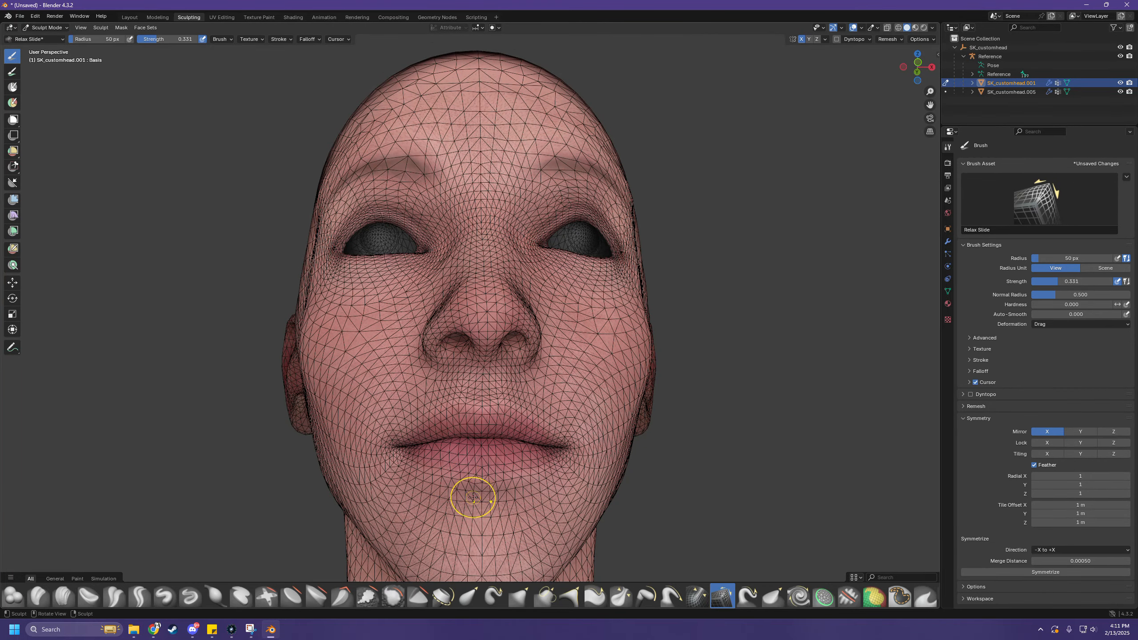
left_click_drag(487, 497, 489, 501)
scroll(493, 511, "up", 5)
middle_click_drag(493, 520, 507, 499)
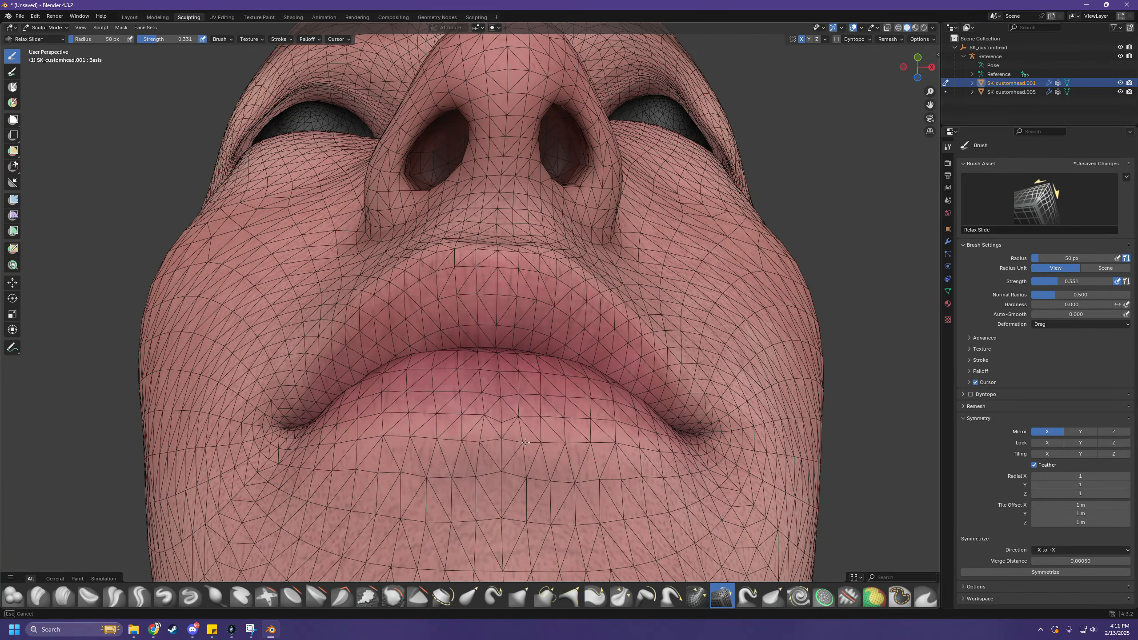
left_click_drag(528, 429, 526, 433)
scroll(506, 468, "down", 3)
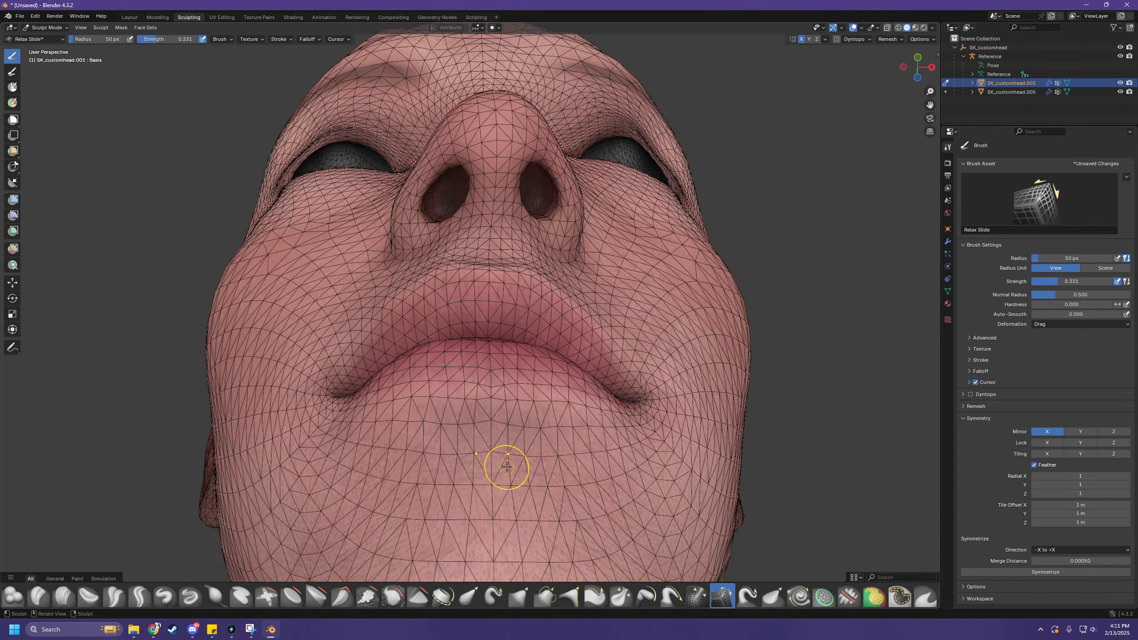
- Even out the edge flow in the crease between the lower lip and chin with short upward Relax Slide strokes
middle_click_drag(505, 469, 508, 506)
scroll(507, 506, "down", 2)
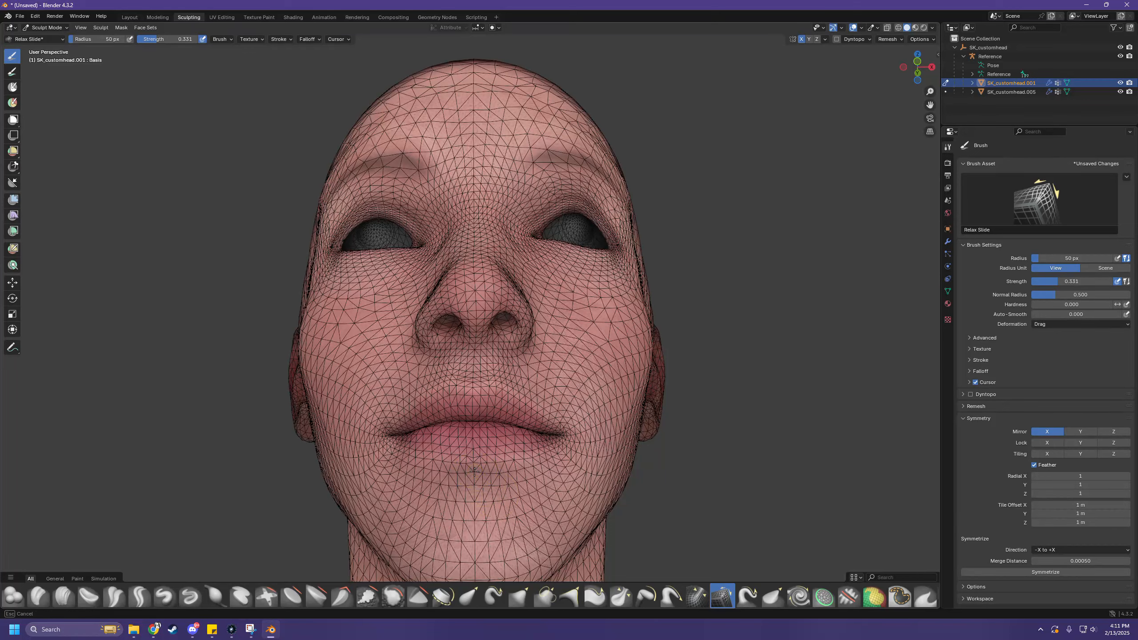
left_click_drag(477, 485, 471, 469)
left_click_drag(476, 486, 477, 473)
left_click_drag(480, 489, 482, 474)
middle_click_drag(530, 470, 532, 491)
scroll(511, 488, "down", 1)
left_click_drag(510, 457, 511, 446)
- Relax the mesh over the eyebrow with one more Relax Slide stroke
scroll(485, 451, "down", 1)
middle_click_drag(486, 455, 487, 465)
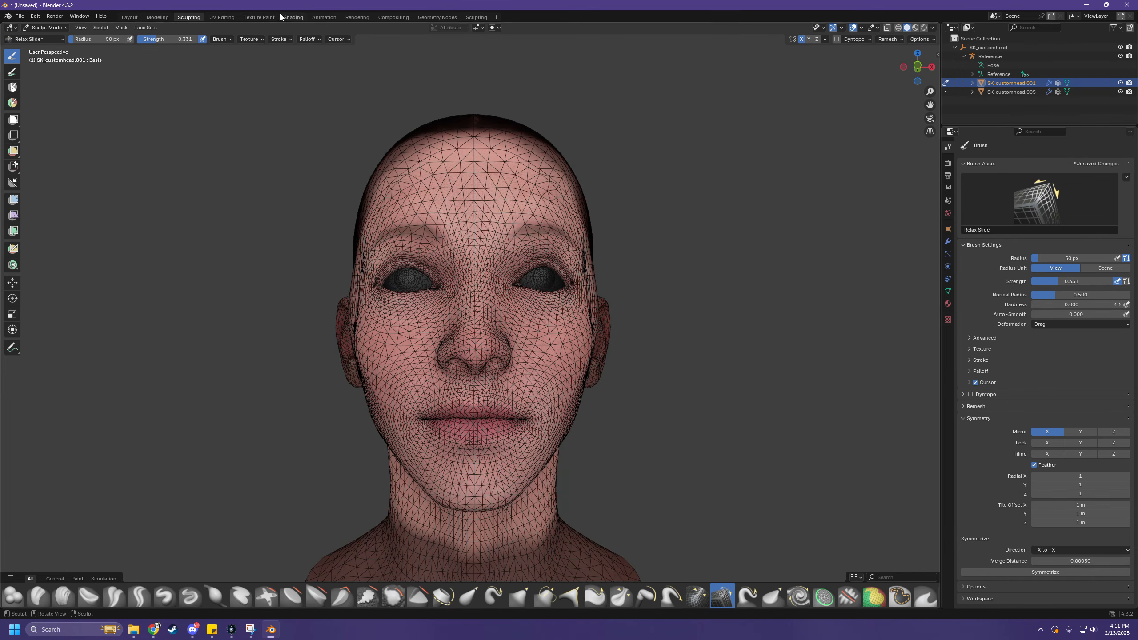
scroll(520, 292, "down", 1)
middle_click_drag(523, 300, 518, 310)
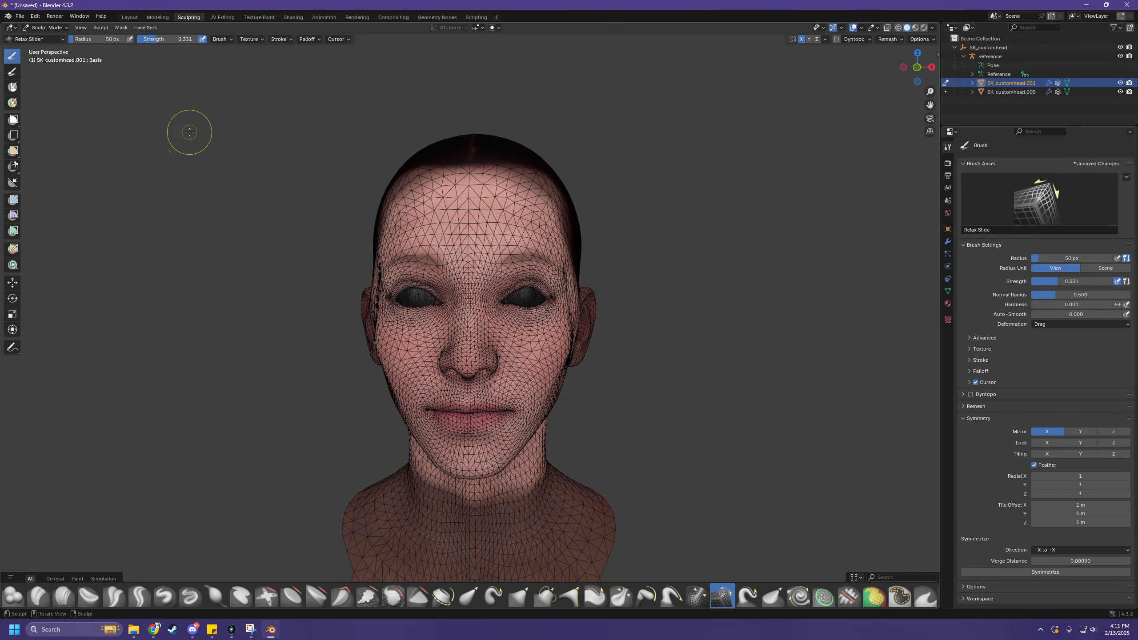
left_click_drag(532, 244, 542, 252)
- Browse the sculpt brush library and change the brush from Relax Slide to Elastic Grab
left_click(49, 28)
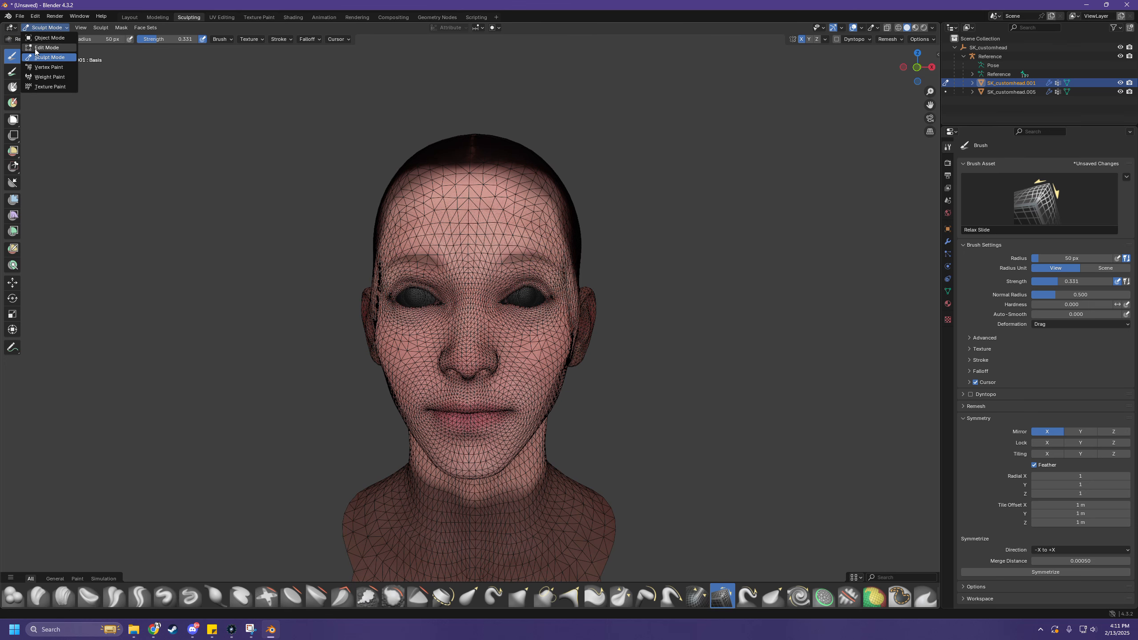
key("Escape")
left_click(33, 39)
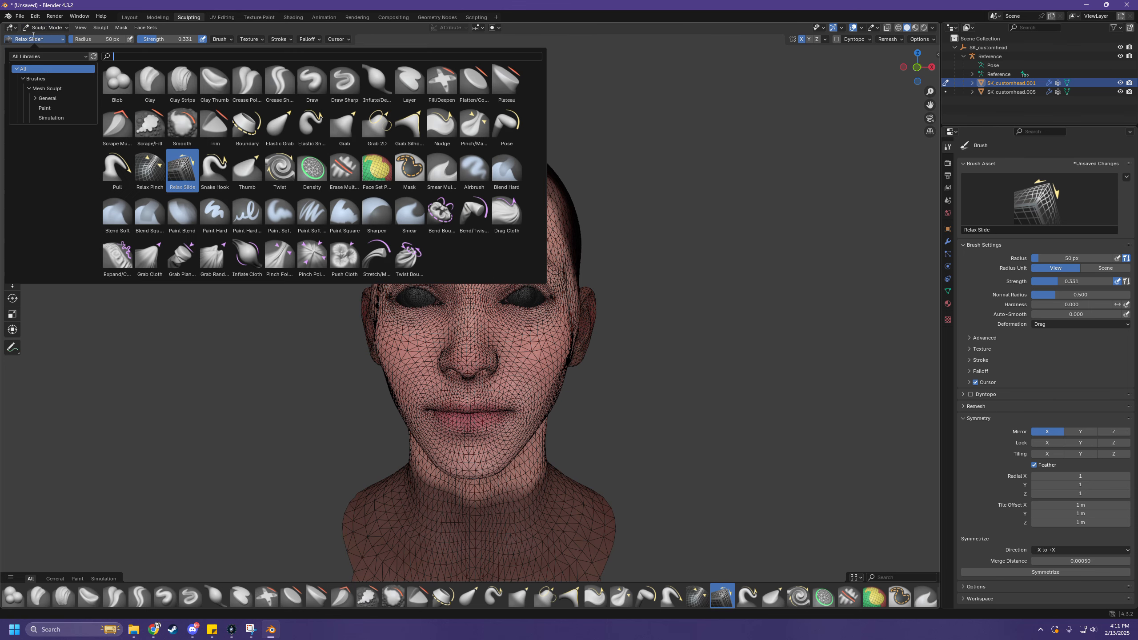
key("Escape")
left_click(50, 39)
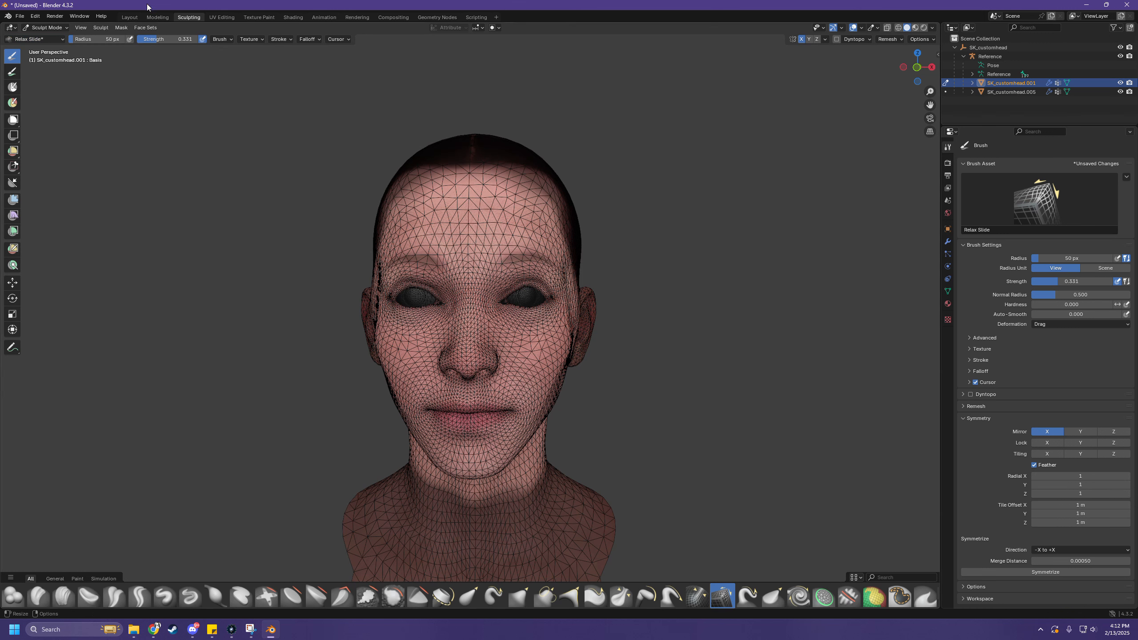
left_click(34, 40)
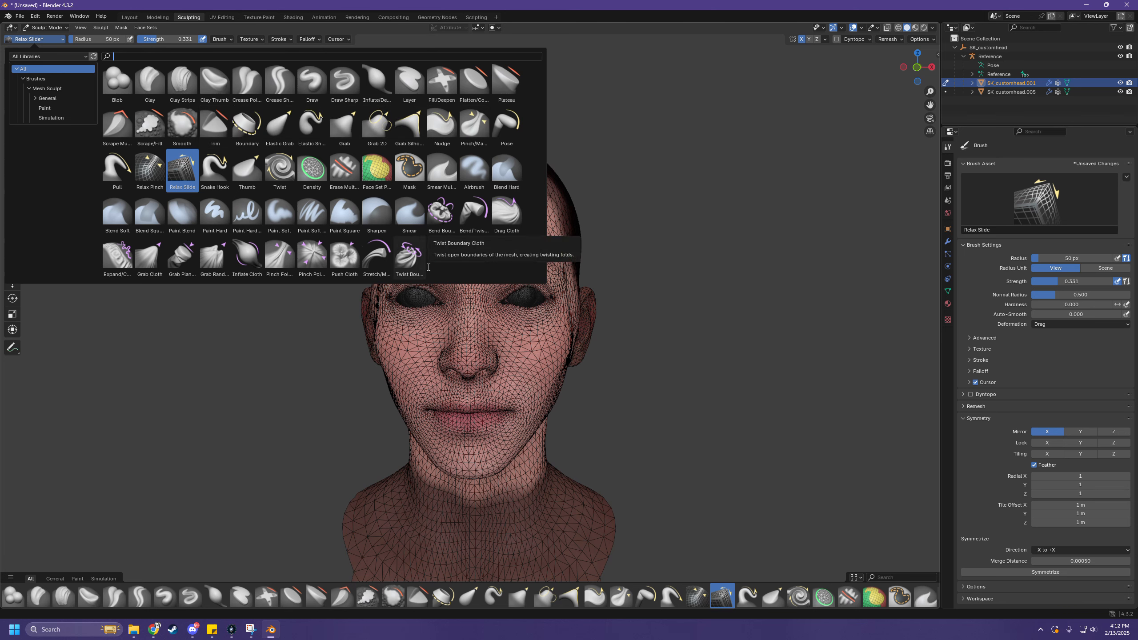
left_click(54, 38)
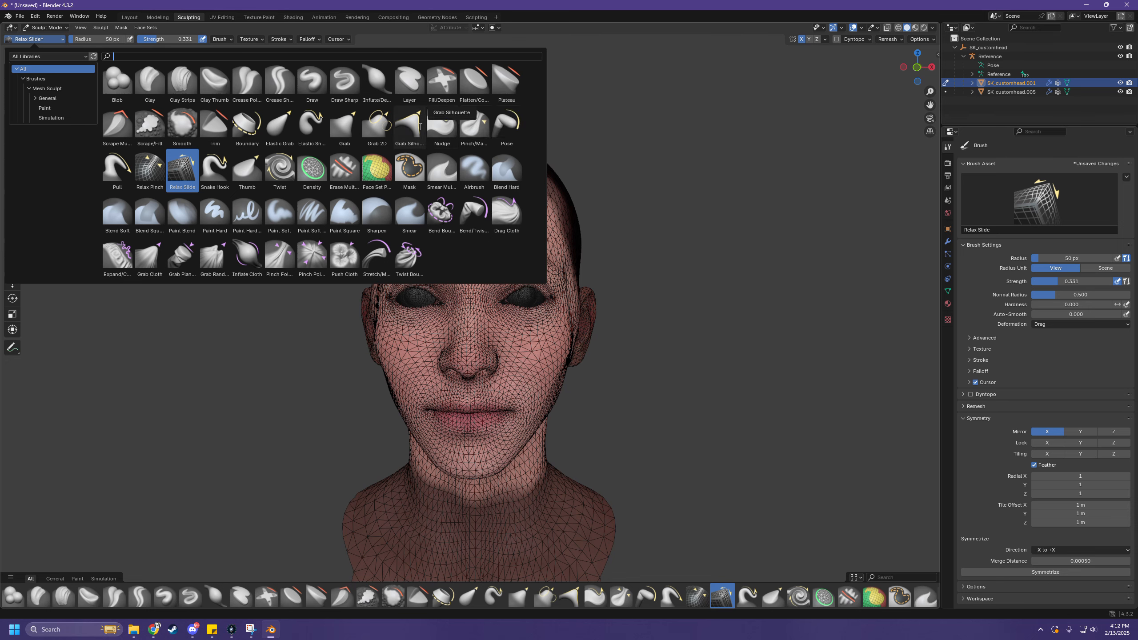
left_click(280, 128)
- Adjust the shape beside the outer eye and at the upper eyelid with the Elastic Grab brush
left_click_drag(394, 242, 469, 299)
middle_click_drag(469, 299, 439, 301)
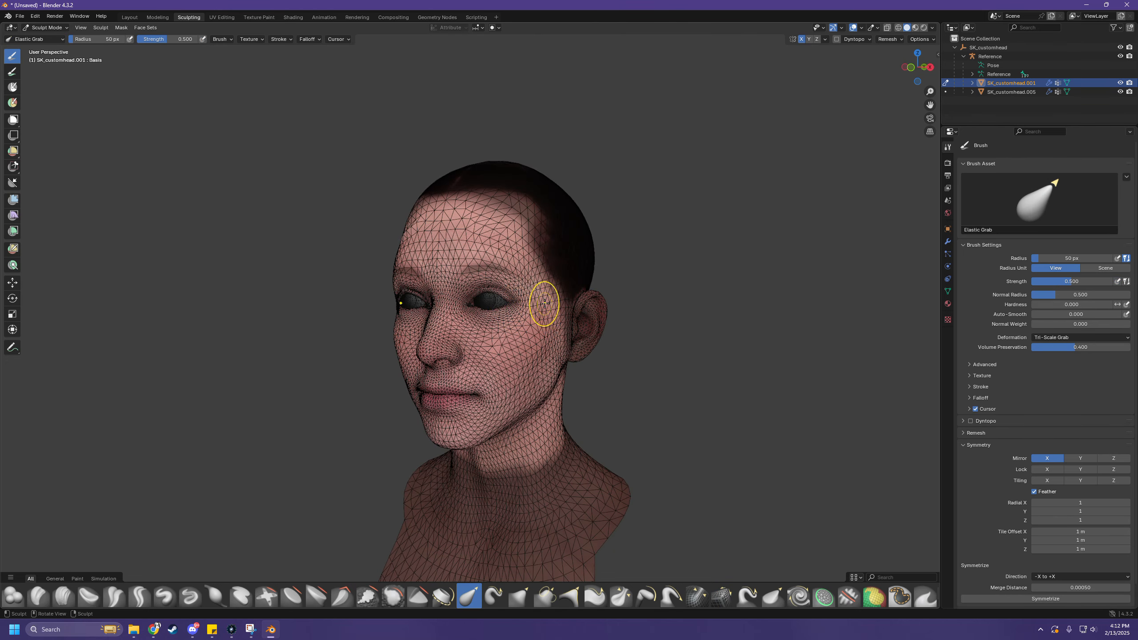
left_click_drag(541, 306, 533, 309)
mouse_move(550, 313)
middle_mouse_down()
mouse_move(569, 314)
mouse_move(553, 300)
middle_mouse_up()
scroll(554, 300, "up", 4)
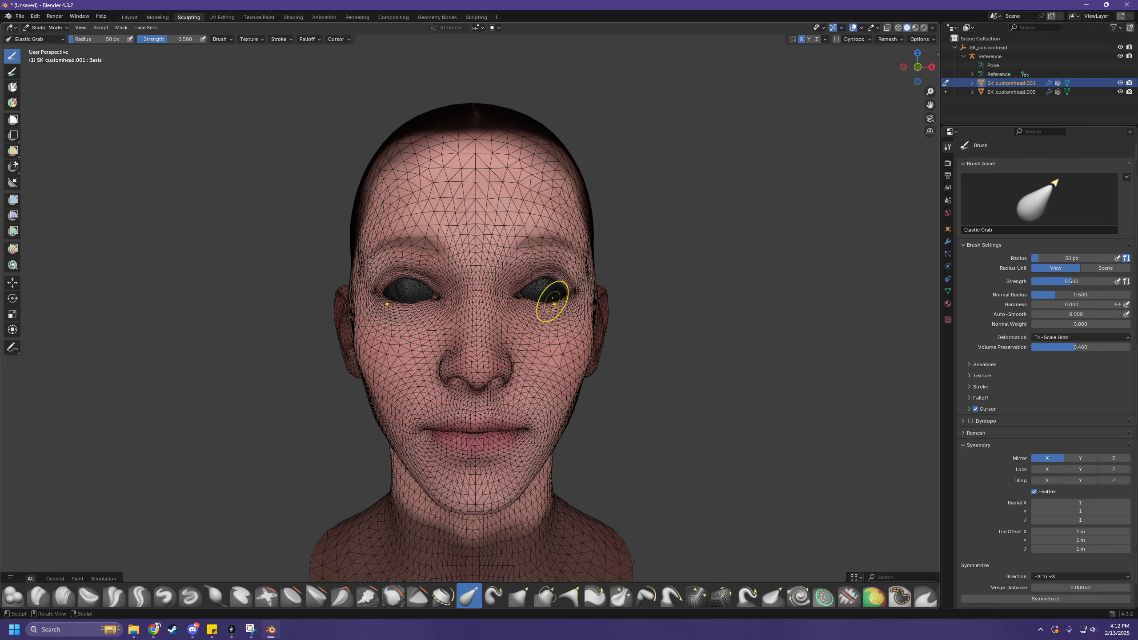
left_click_drag(564, 264, 563, 271)
middle_click_drag(563, 271, 556, 273)
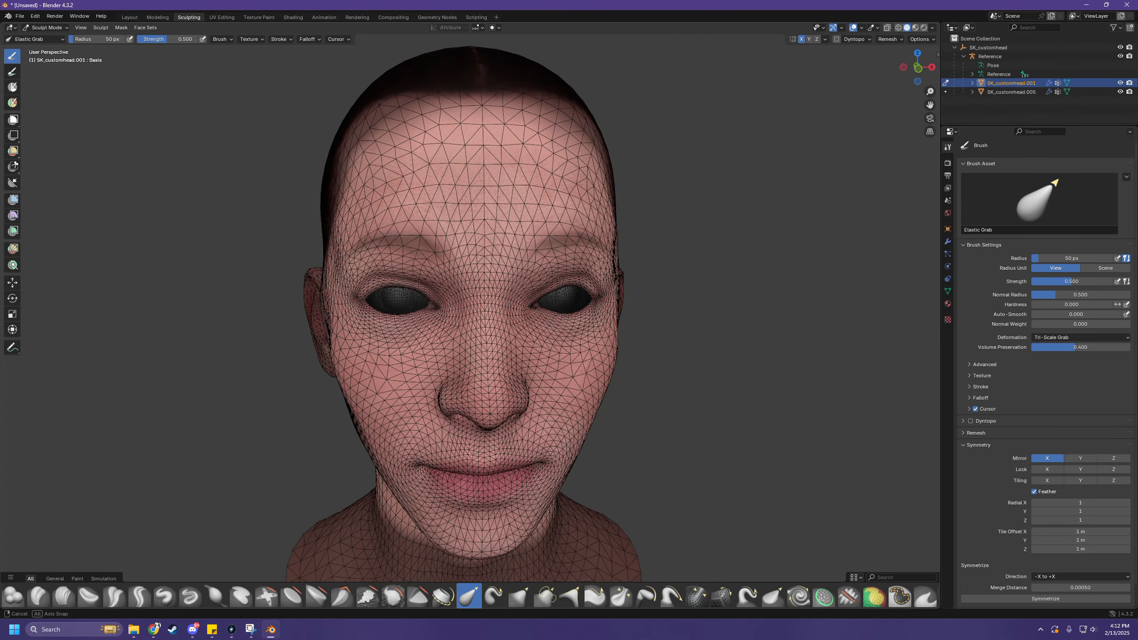
- Inspect the reshaped head's wireframe and silhouette from the front, both profiles and three-quarter angles
scroll(556, 273, "up", 4)
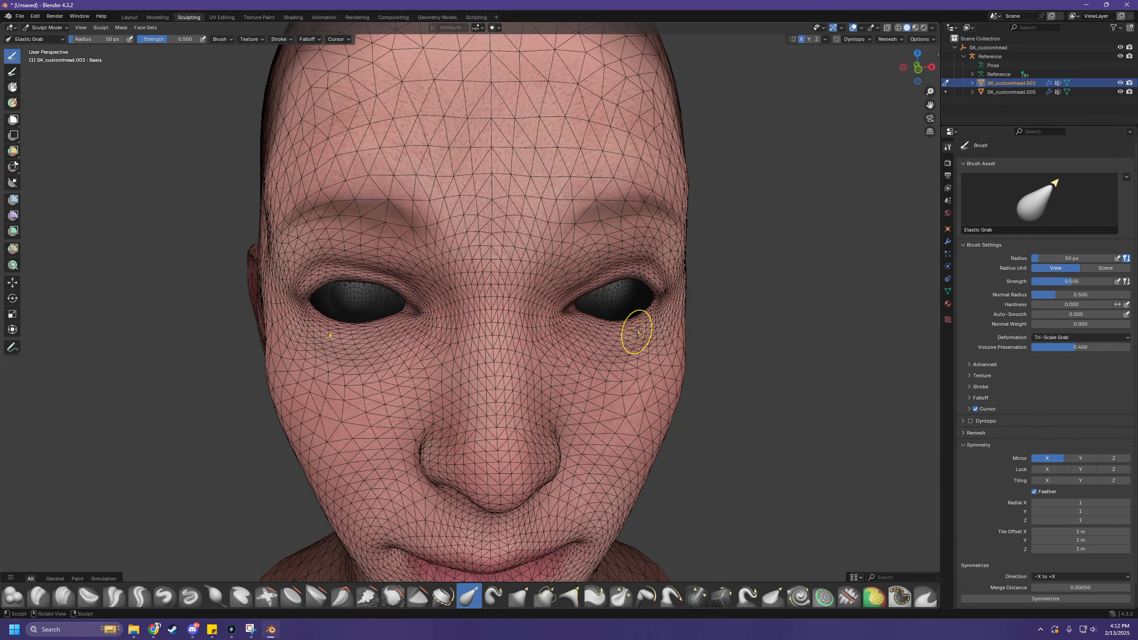
middle_click_drag(636, 332, 668, 323)
mouse_move(602, 234)
middle_mouse_down()
mouse_move(602, 245)
mouse_move(583, 226)
mouse_move(482, 244)
middle_mouse_up()
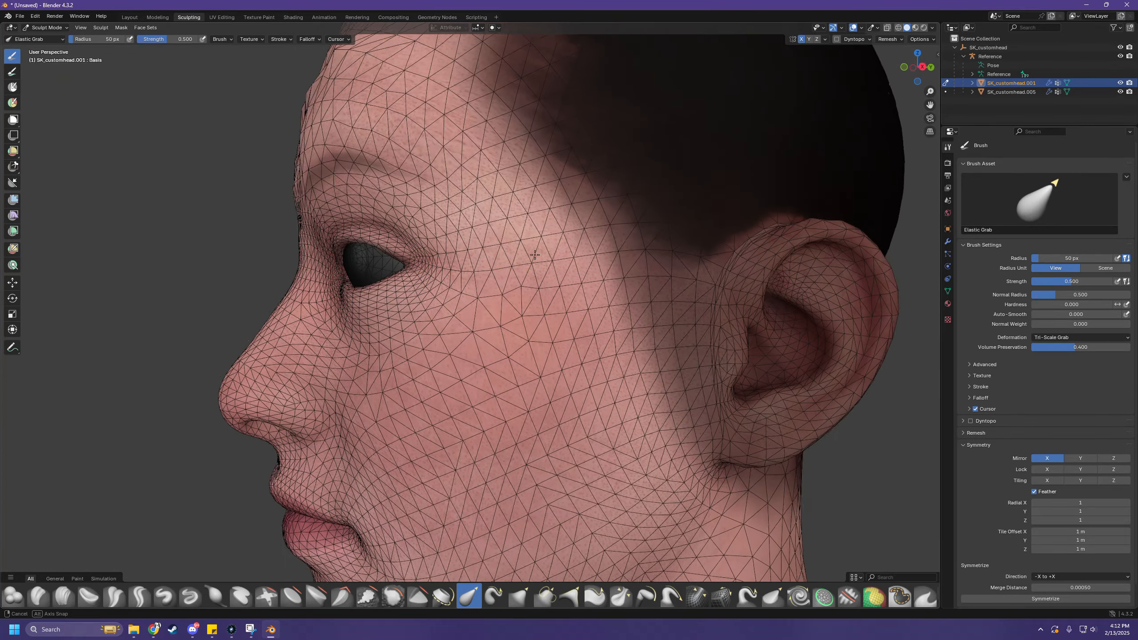
scroll(357, 237, "down", 6)
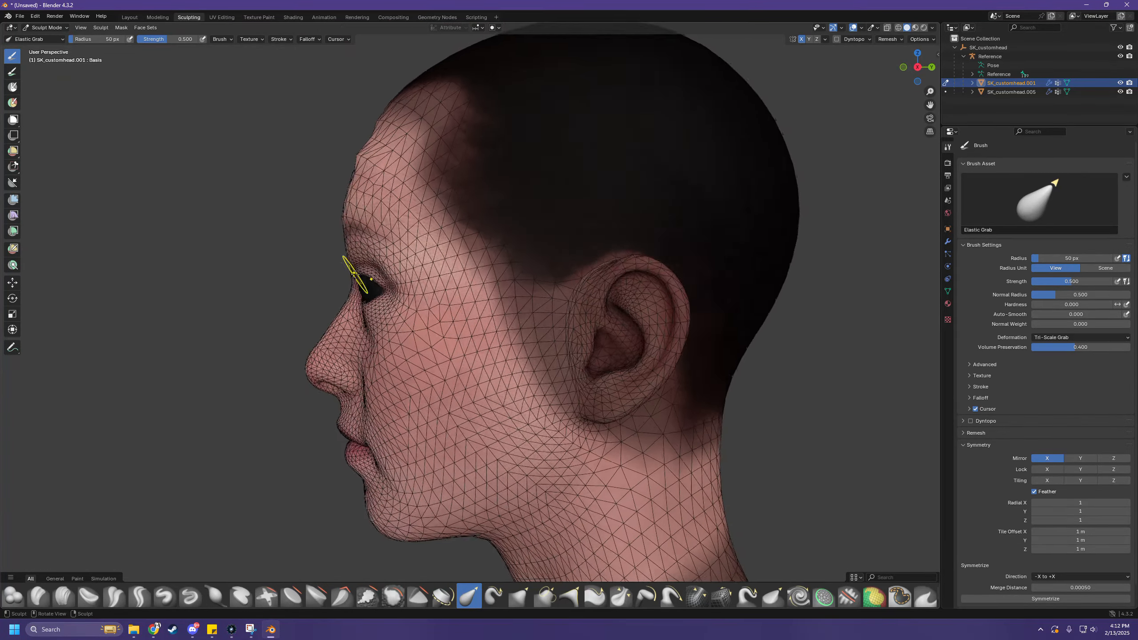
scroll(389, 330, "up", 1)
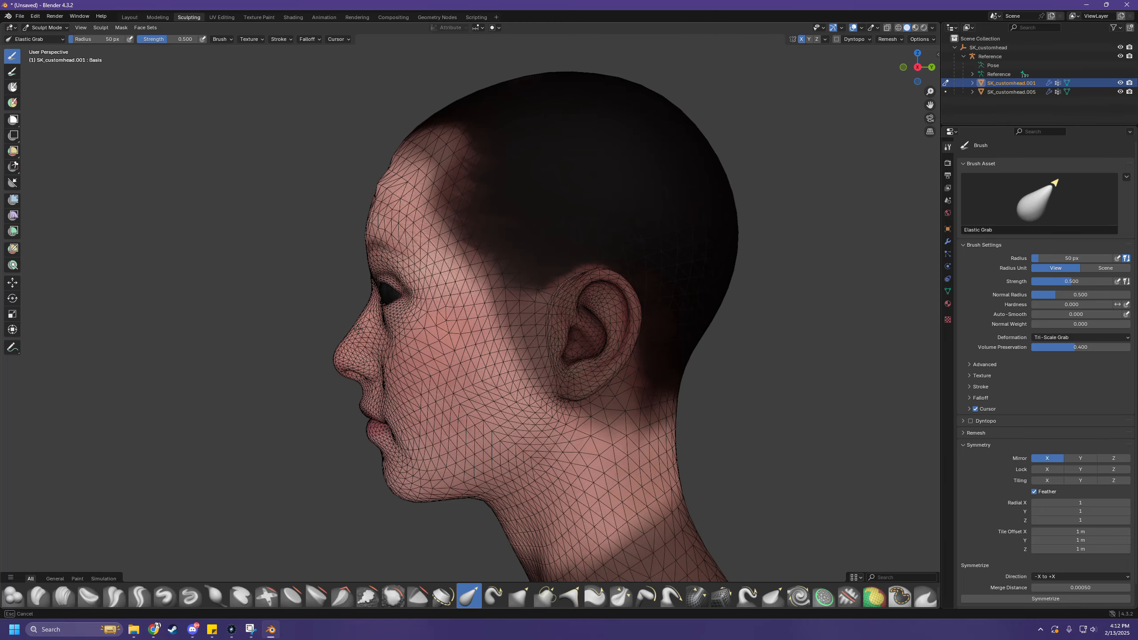
mouse_move(375, 332)
middle_mouse_down()
mouse_move(305, 330)
mouse_move(529, 329)
mouse_move(539, 343)
middle_mouse_up()
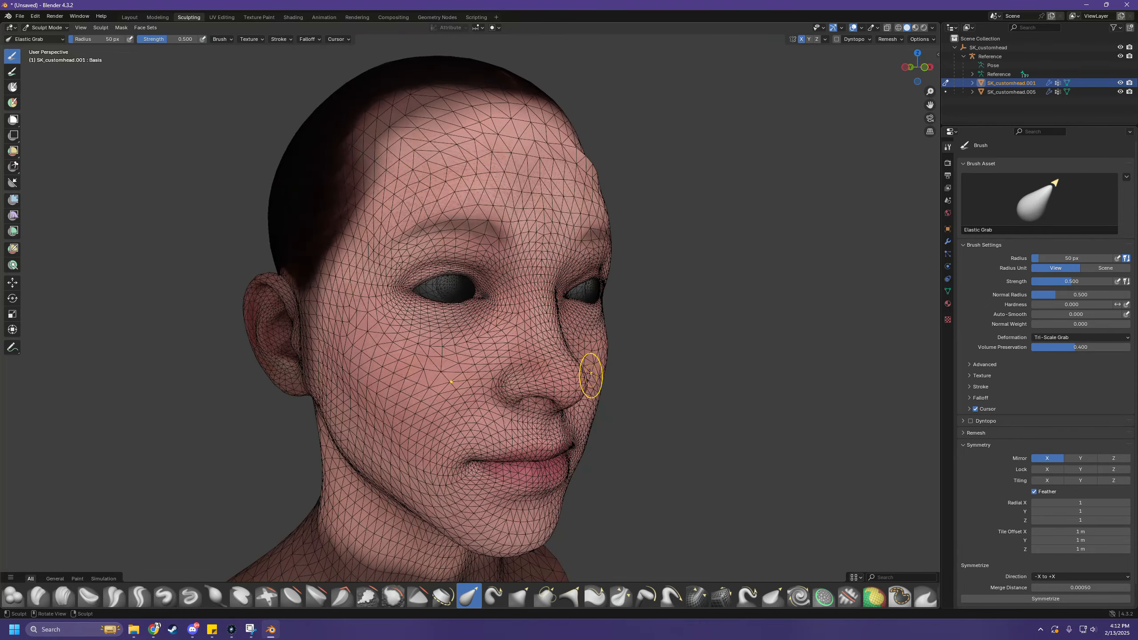
mouse_move(590, 373)
middle_mouse_down()
mouse_move(607, 361)
mouse_move(625, 408)
mouse_move(551, 419)
mouse_move(540, 435)
middle_mouse_up()
scroll(534, 425, "down", 3)
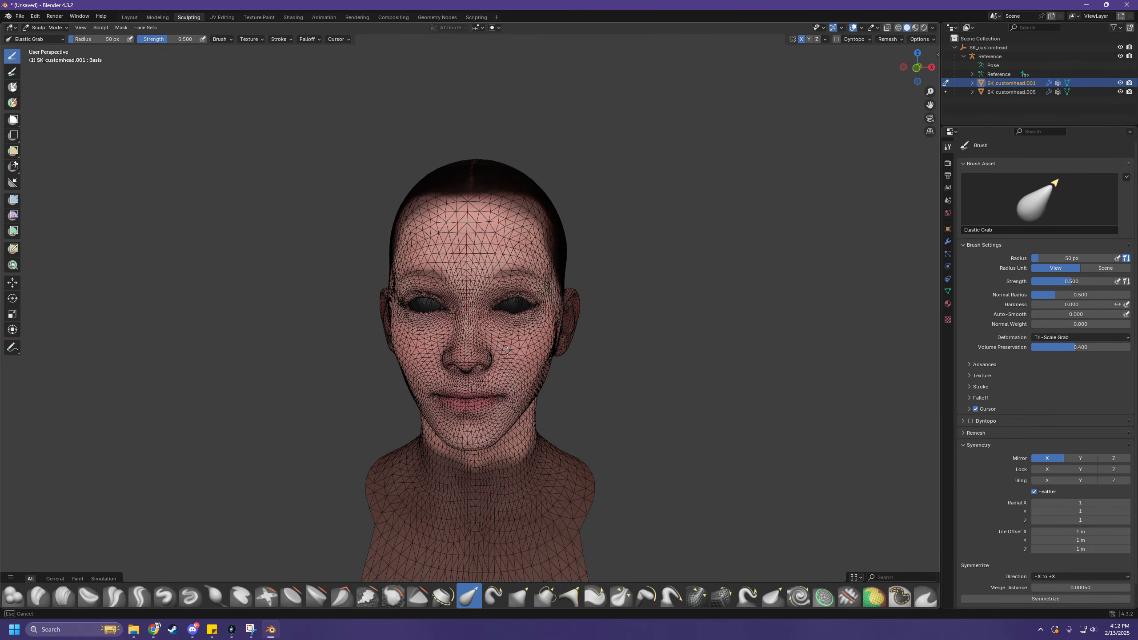
mouse_move(541, 378)
middle_mouse_down()
mouse_move(415, 351)
mouse_move(628, 377)
mouse_move(488, 388)
mouse_move(448, 417)
mouse_move(415, 368)
middle_mouse_up()
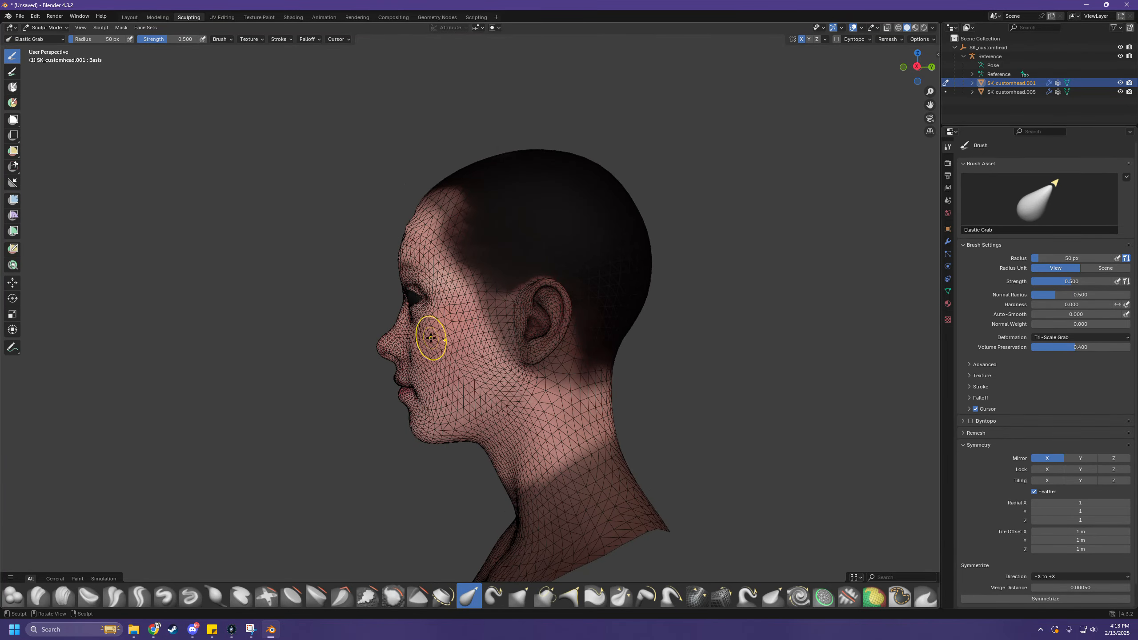
mouse_move(439, 325)
middle_mouse_down()
mouse_move(608, 363)
mouse_move(546, 425)
middle_mouse_up()
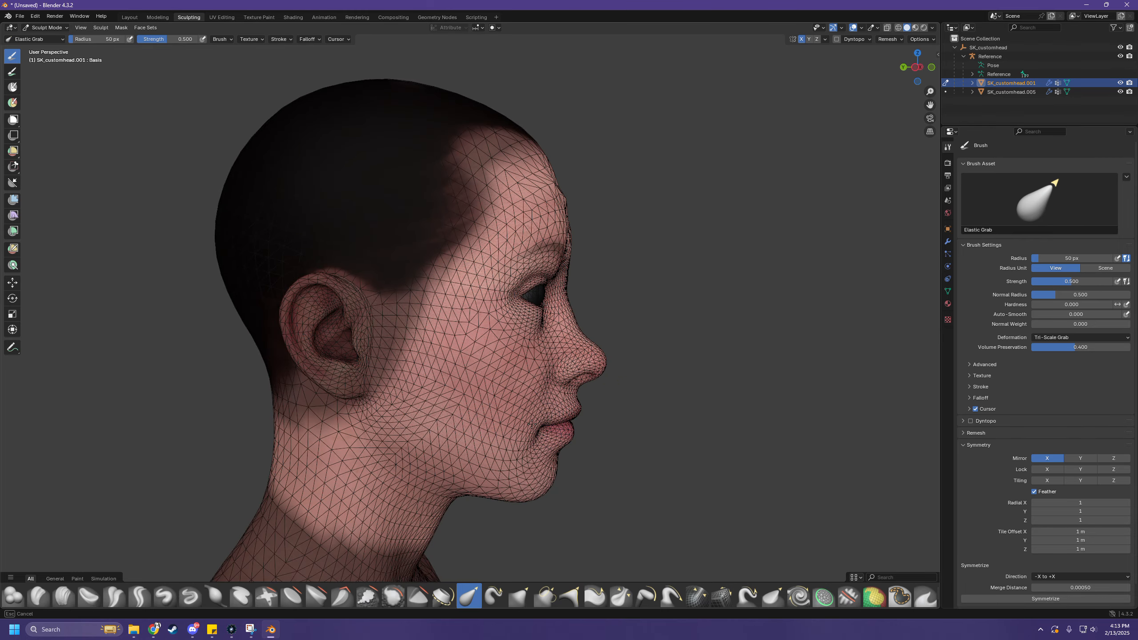
middle_click_drag(520, 452, 399, 471)
scroll(372, 429, "down", 3)
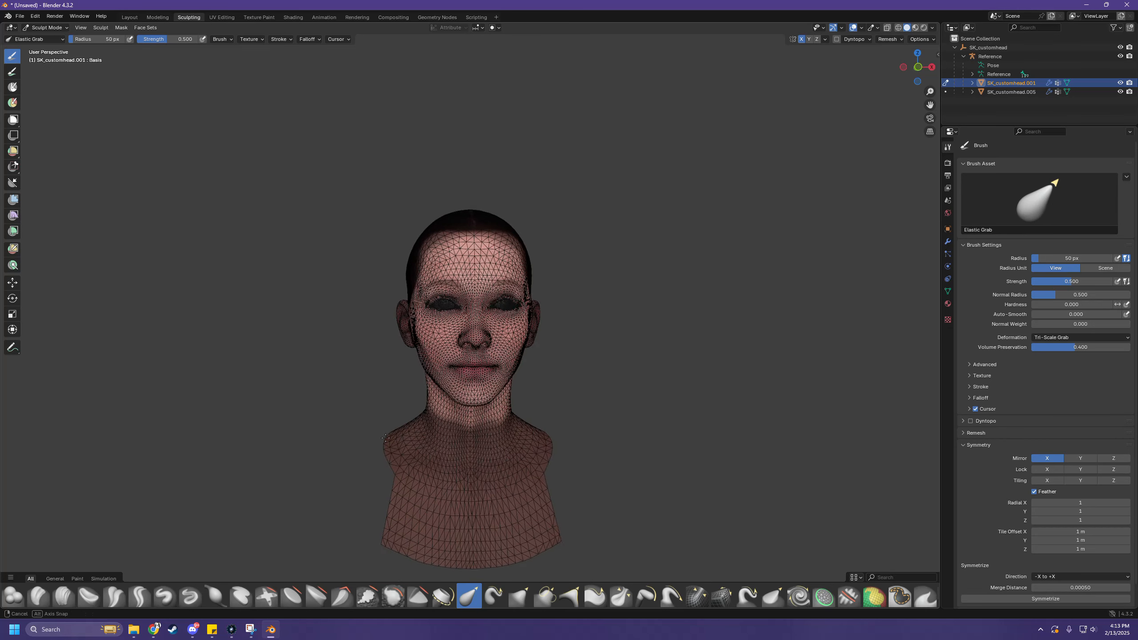
mouse_move(353, 399)
middle_mouse_down()
mouse_move(381, 376)
mouse_move(414, 395)
mouse_move(440, 369)
mouse_move(365, 359)
mouse_move(505, 366)
middle_mouse_up()
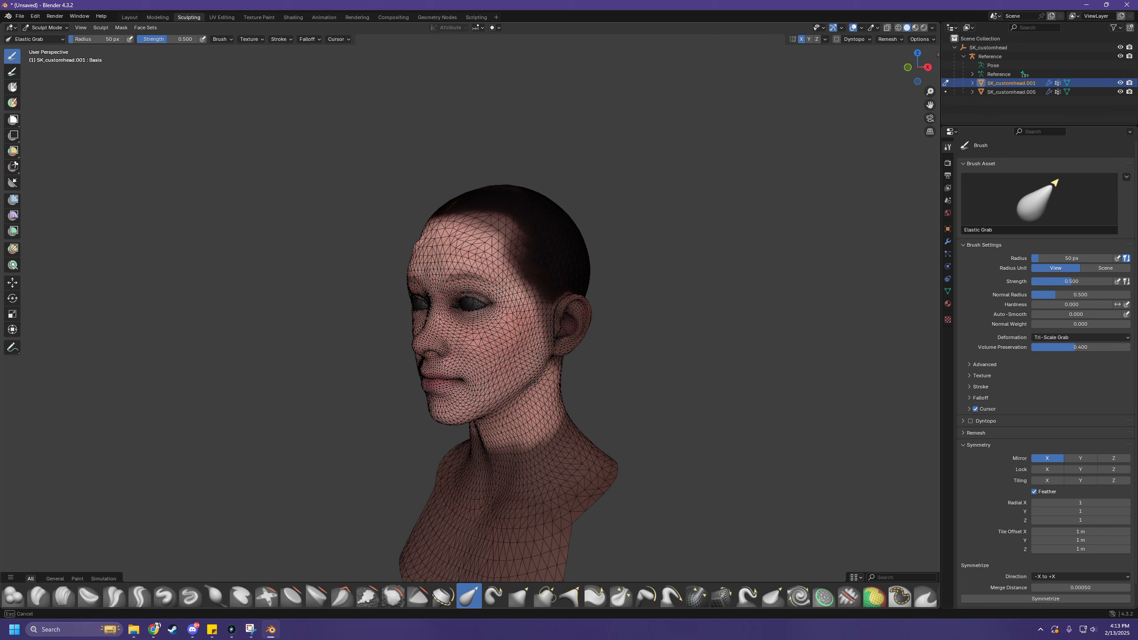
mouse_move(496, 402)
middle_mouse_down()
mouse_move(444, 419)
mouse_move(461, 416)
middle_mouse_up()
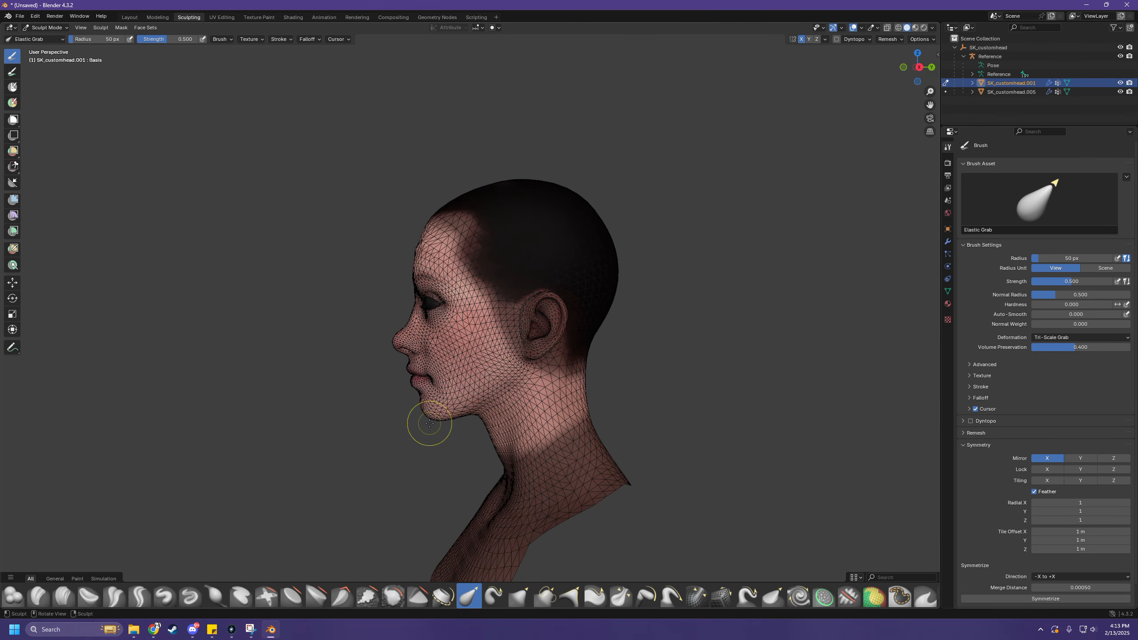
- Adjust the underside of the chin in near-profile with short Elastic Grab strokes
left_click_drag(432, 418, 440, 425)
middle_click_drag(440, 425, 470, 422)
left_click_drag(469, 421, 470, 415)
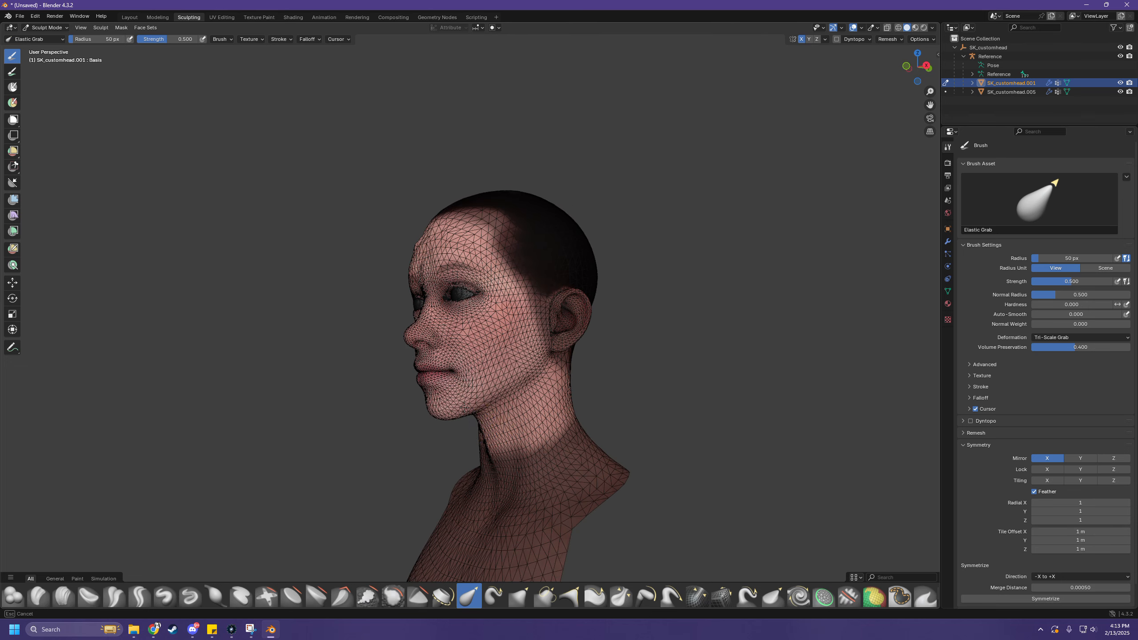
- Turn off the wireframe overlay so the head shows only its shaded surface
middle_click_drag(470, 415, 557, 431)
scroll(510, 421, "up", 2)
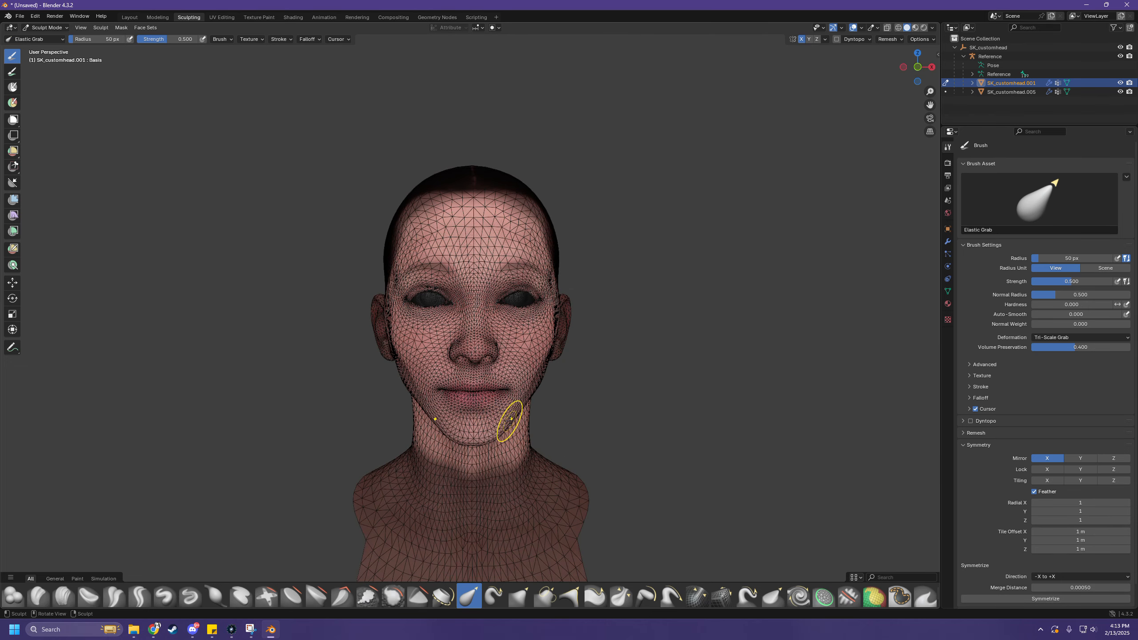
scroll(509, 386, "down", 1)
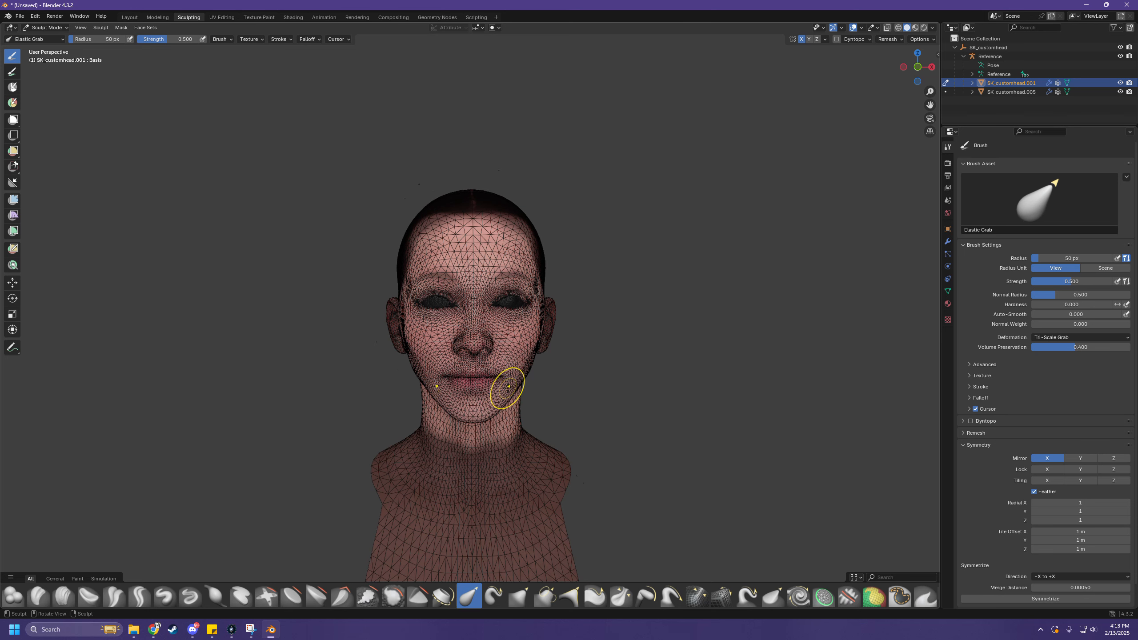
left_click(841, 28)
left_click(873, 29)
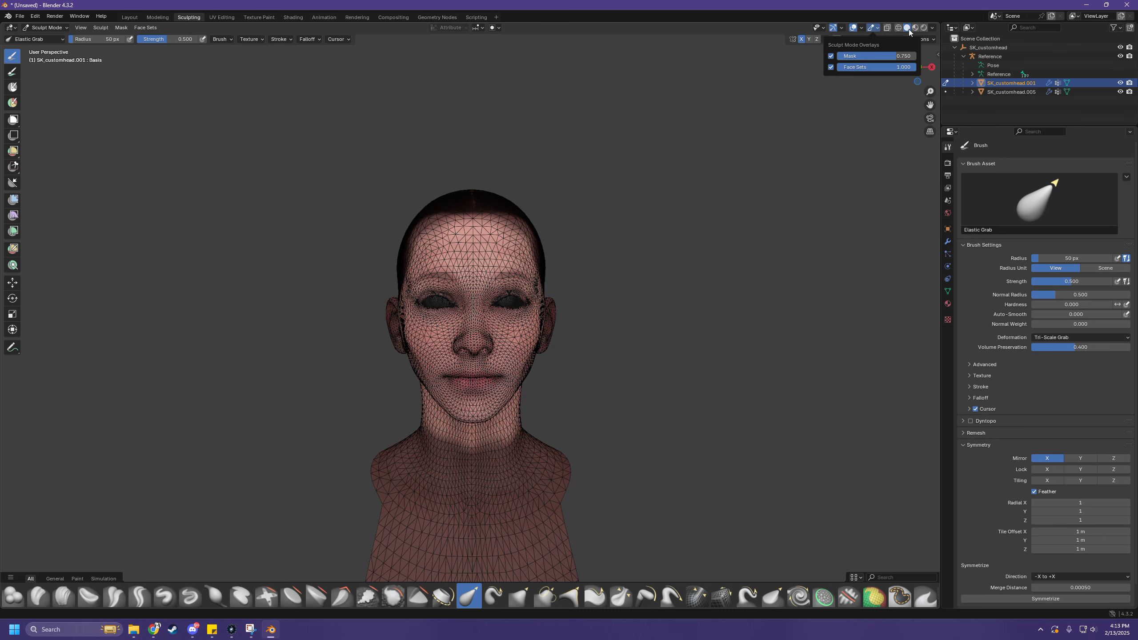
left_click(860, 30)
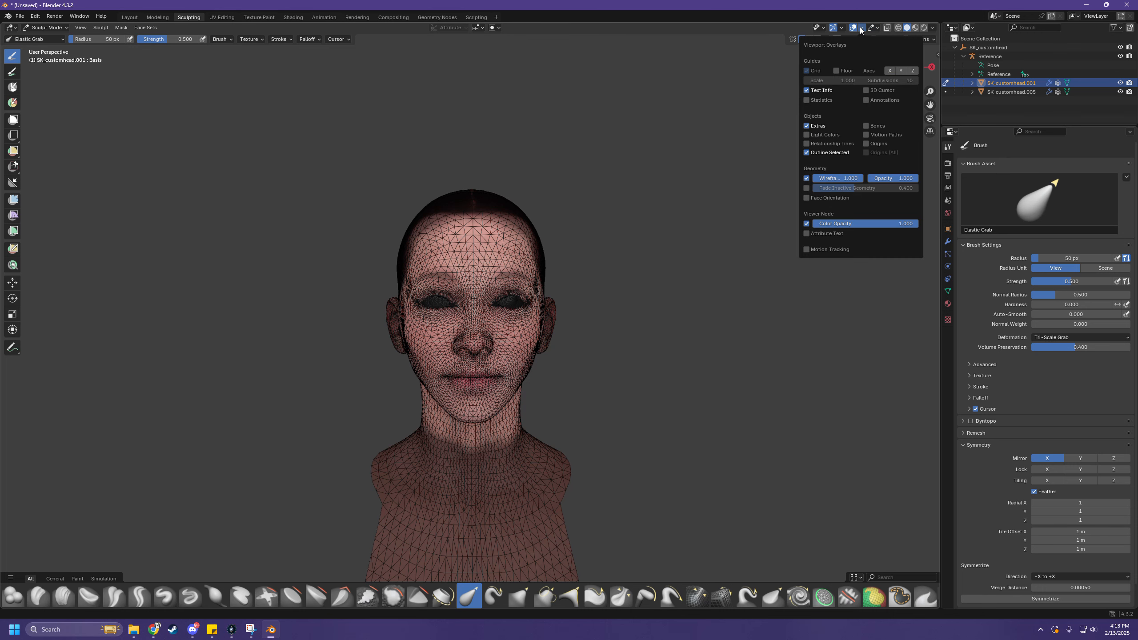
left_click(806, 178)
- Refine the profile of the lips and the shape of the lower cheek near the jaw with Elastic Grab strokes
middle_click_drag(602, 388, 561, 417)
middle_click_drag(572, 429, 498, 376)
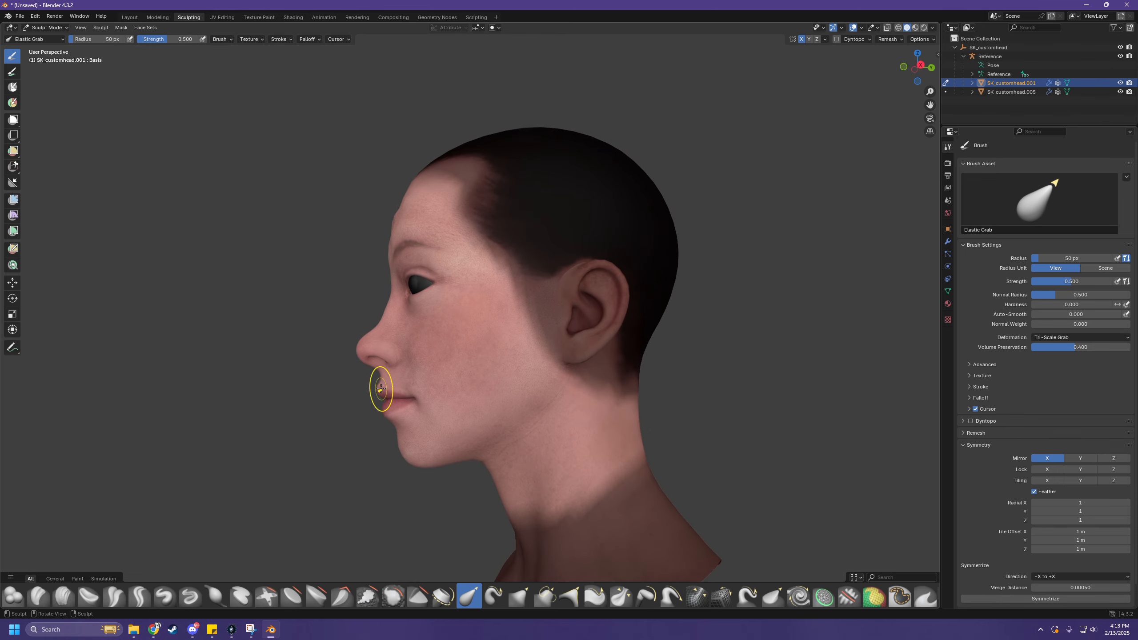
mouse_move(381, 389)
left_mouse_down()
mouse_move(391, 392)
mouse_move(383, 414)
left_mouse_up()
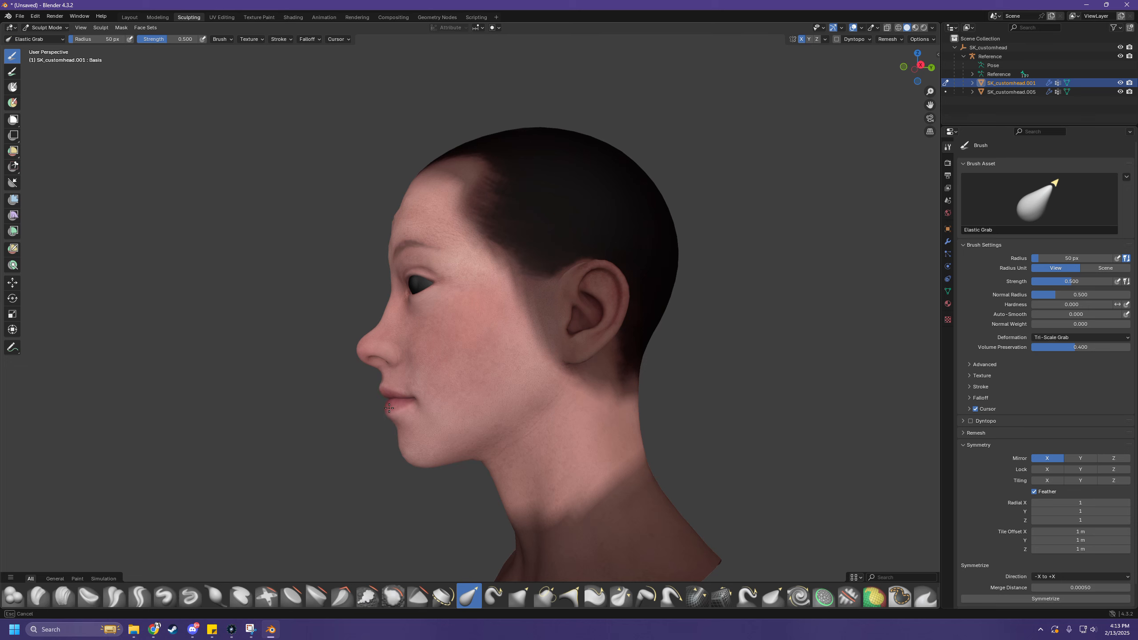
mouse_move(452, 412)
middle_mouse_down()
mouse_move(530, 420)
mouse_move(528, 401)
middle_mouse_up()
mouse_move(510, 393)
left_mouse_down()
mouse_move(494, 401)
mouse_move(518, 350)
mouse_move(547, 347)
mouse_move(538, 376)
left_mouse_up()
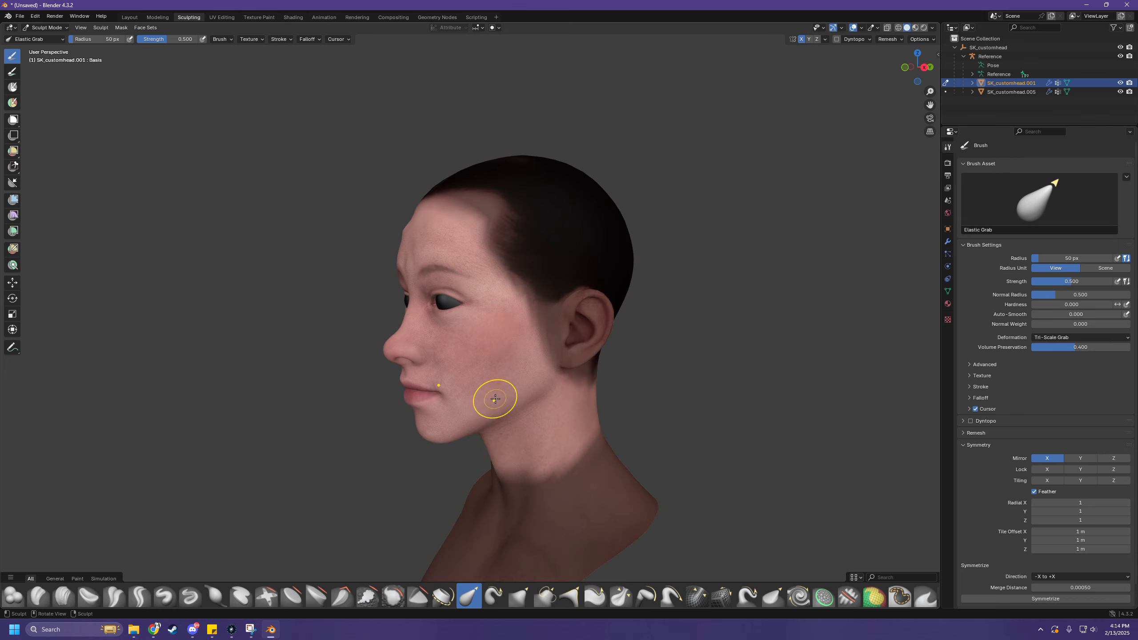
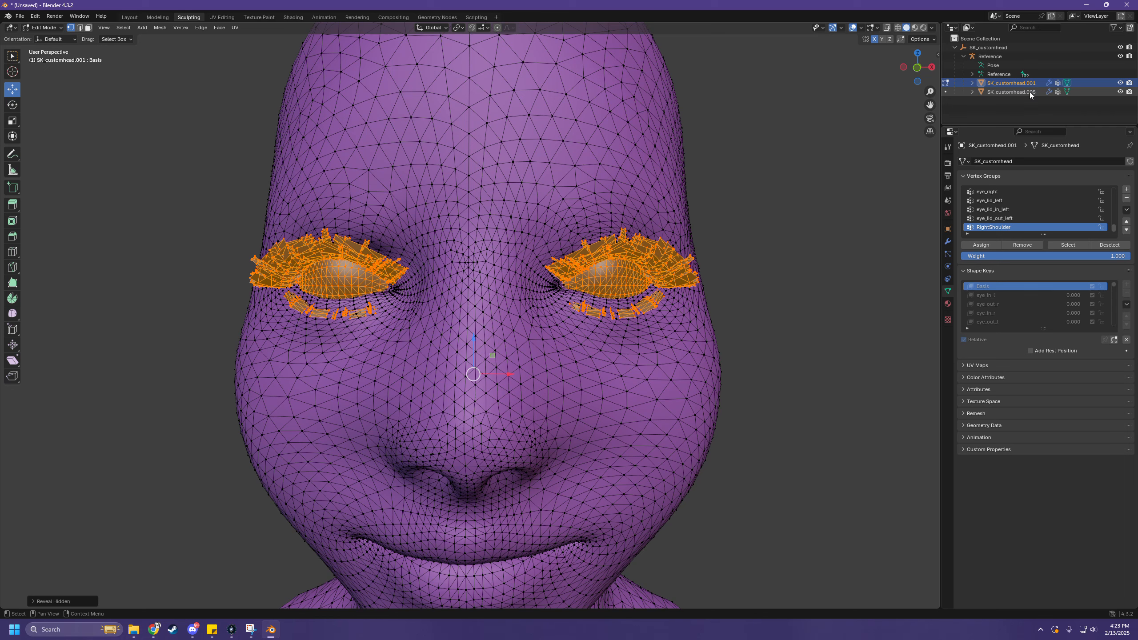
- Check the eye area of the mesh from several angles and delete the separate object SK_customhead.005
left_click(1029, 91)
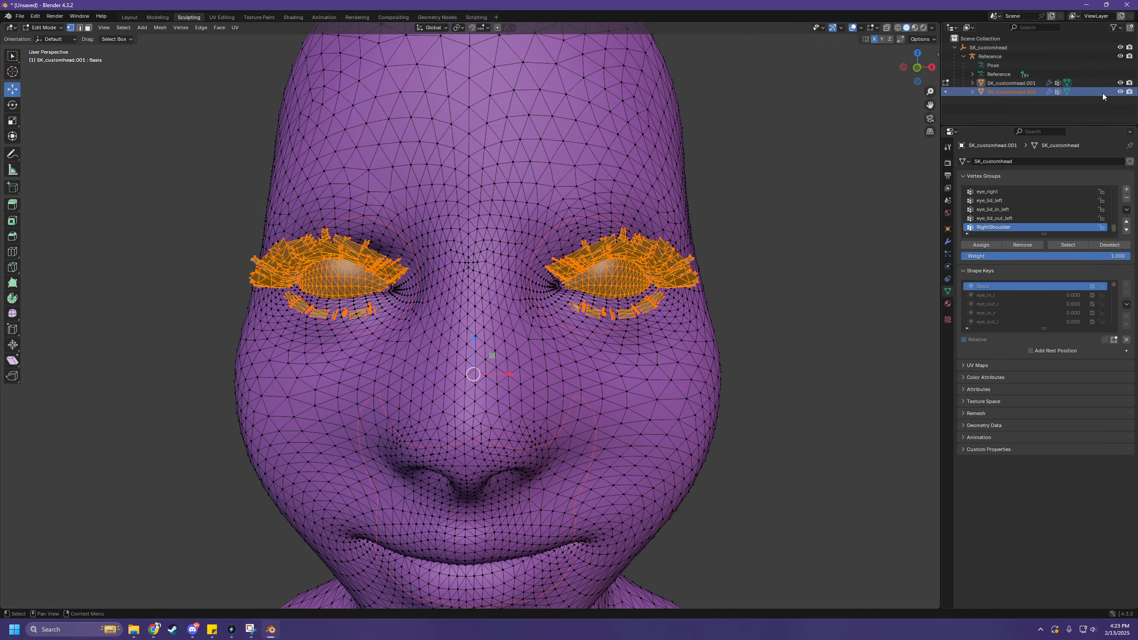
middle_click_drag(720, 303, 792, 541)
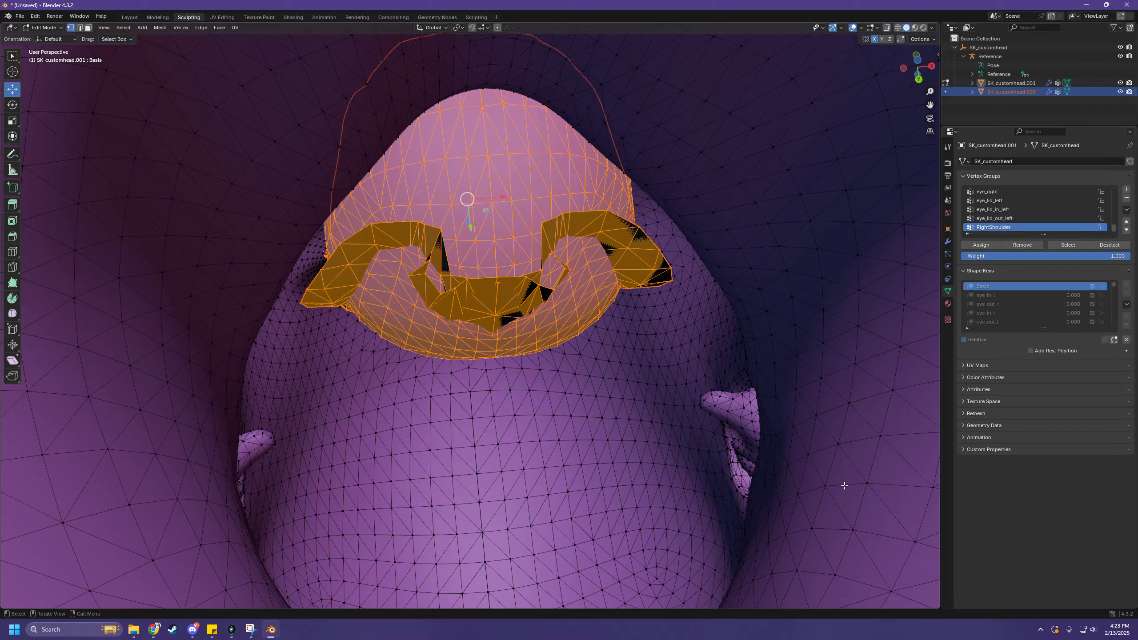
left_click(972, 83)
left_click(971, 83)
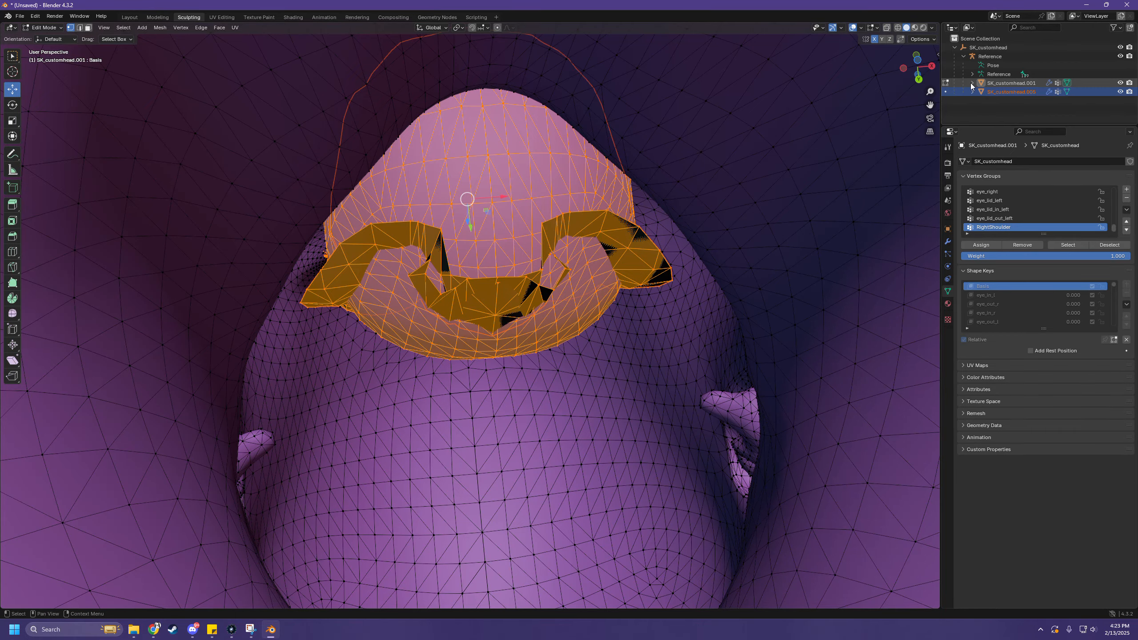
middle_click_drag(823, 185, 829, 334)
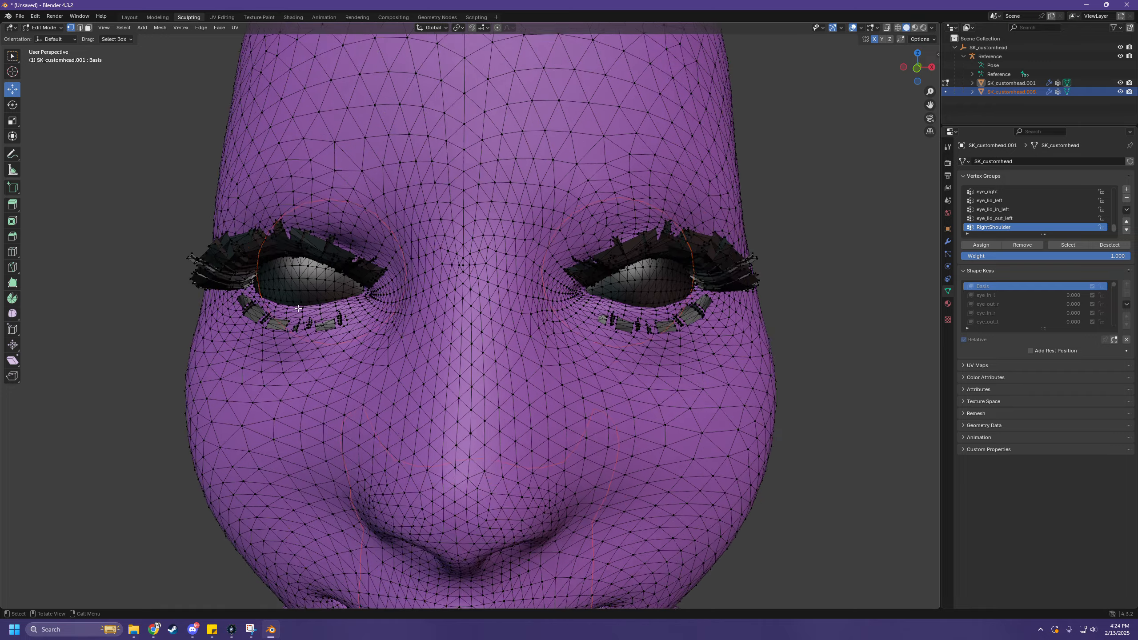
middle_click_drag(298, 309, 347, 324)
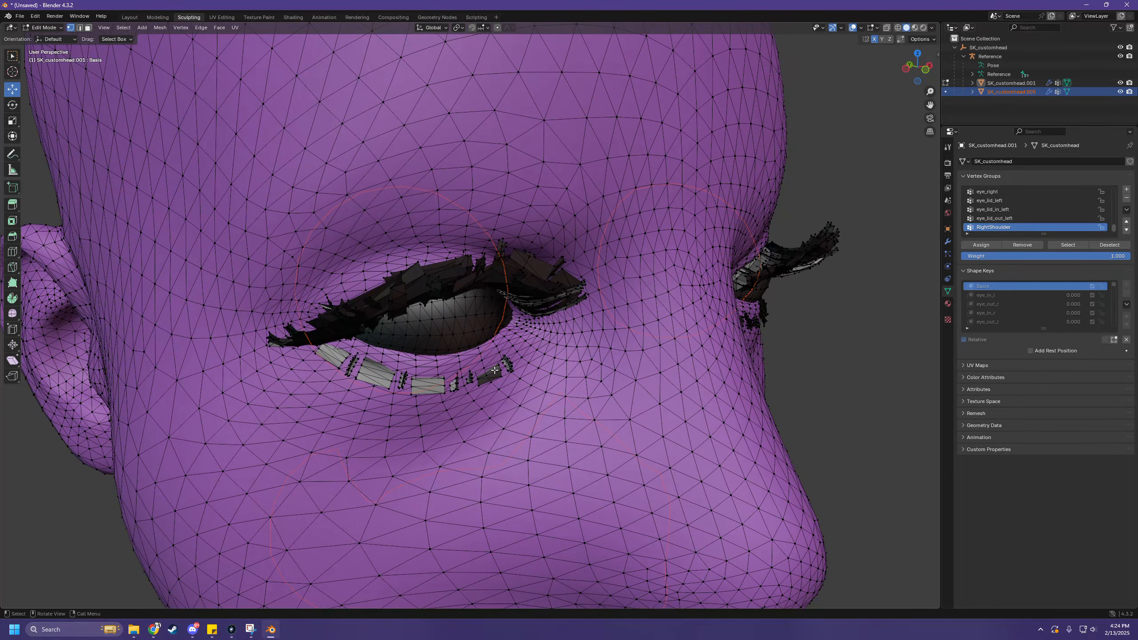
middle_click_drag(495, 370, 474, 277)
left_click_drag(241, 164, 165, 206)
middle_click_drag(165, 206, 175, 246)
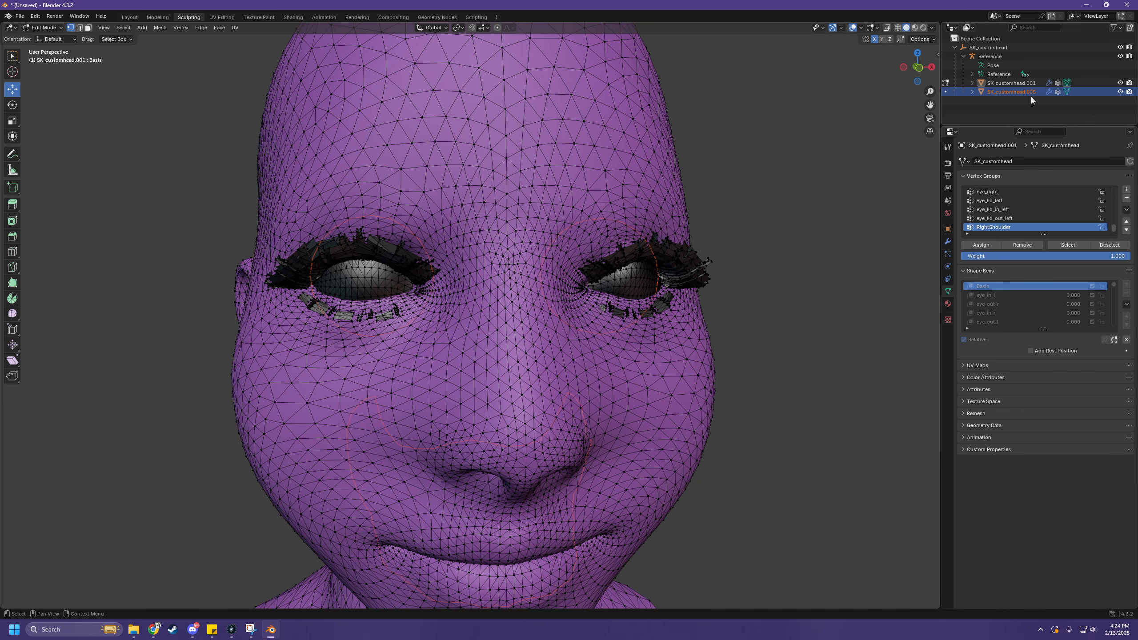
scroll(889, 264, "down", 6)
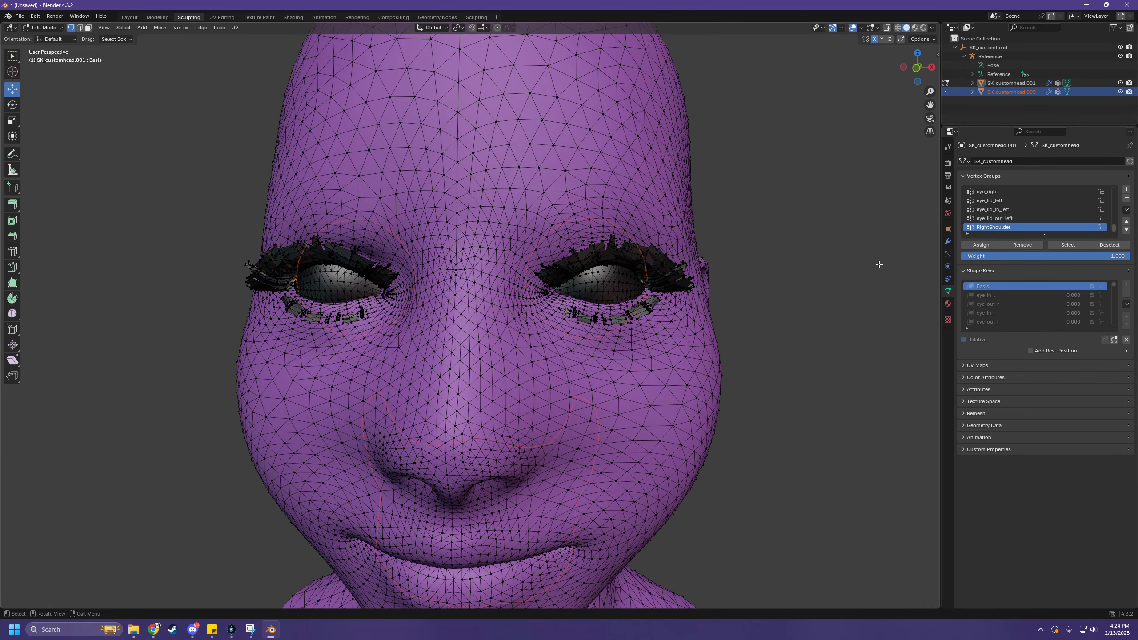
middle_click_drag(887, 228, 897, 221)
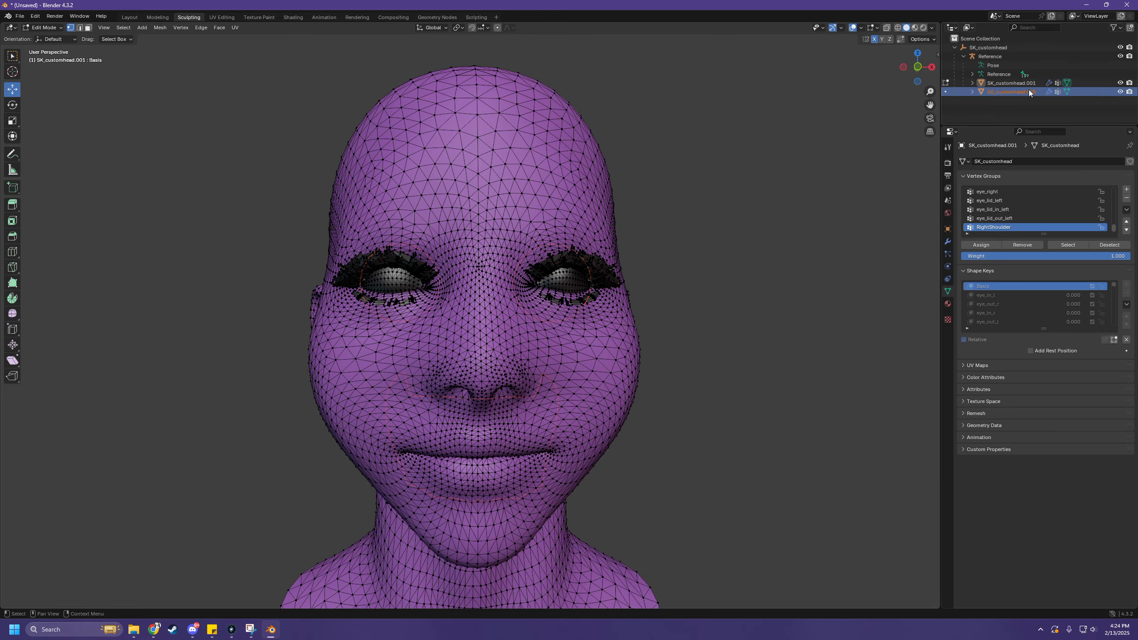
key("Delete")
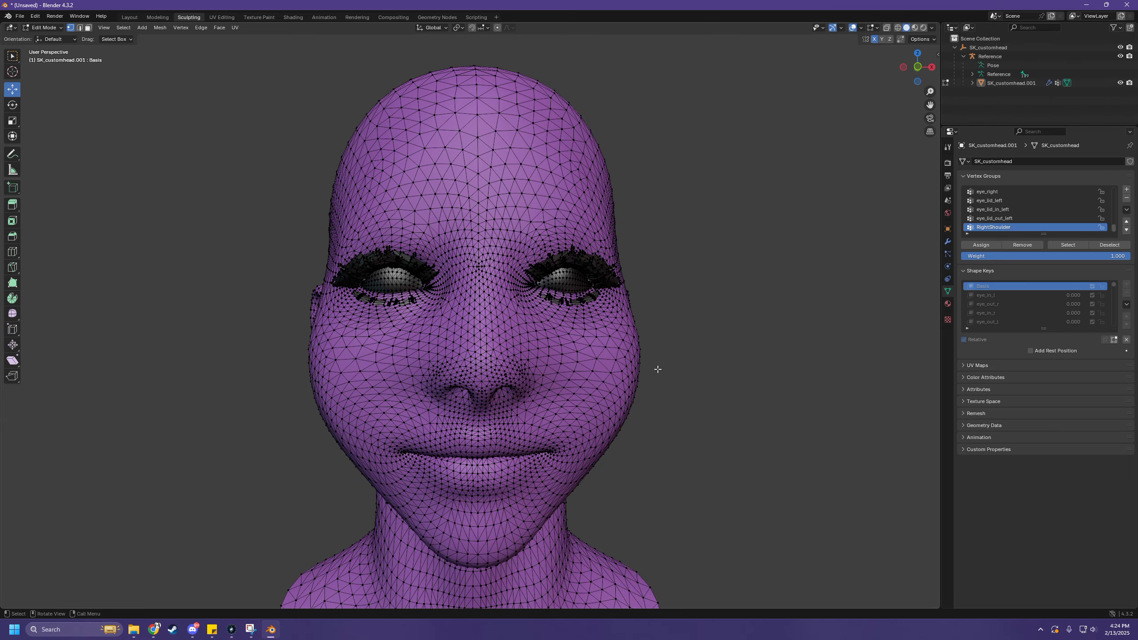
scroll(724, 317, "down", 2)
mouse_move(726, 317)
middle_mouse_down()
mouse_move(653, 315)
mouse_move(669, 287)
mouse_move(719, 288)
mouse_move(724, 315)
middle_mouse_up()
scroll(724, 315, "up", 5)
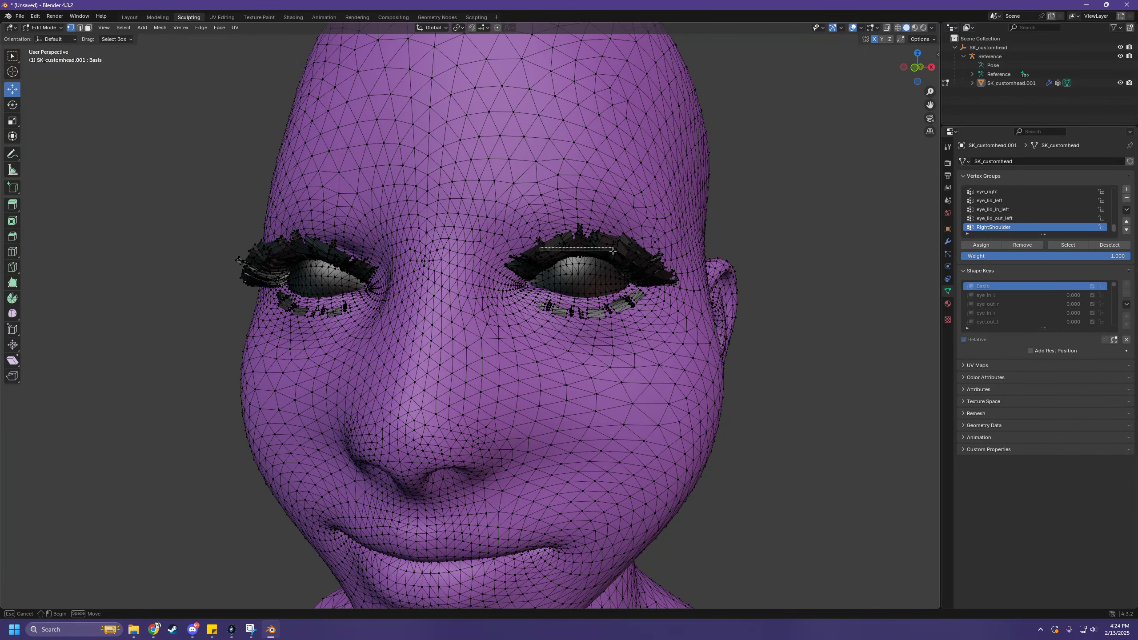
left_click_drag(613, 251, 615, 257)
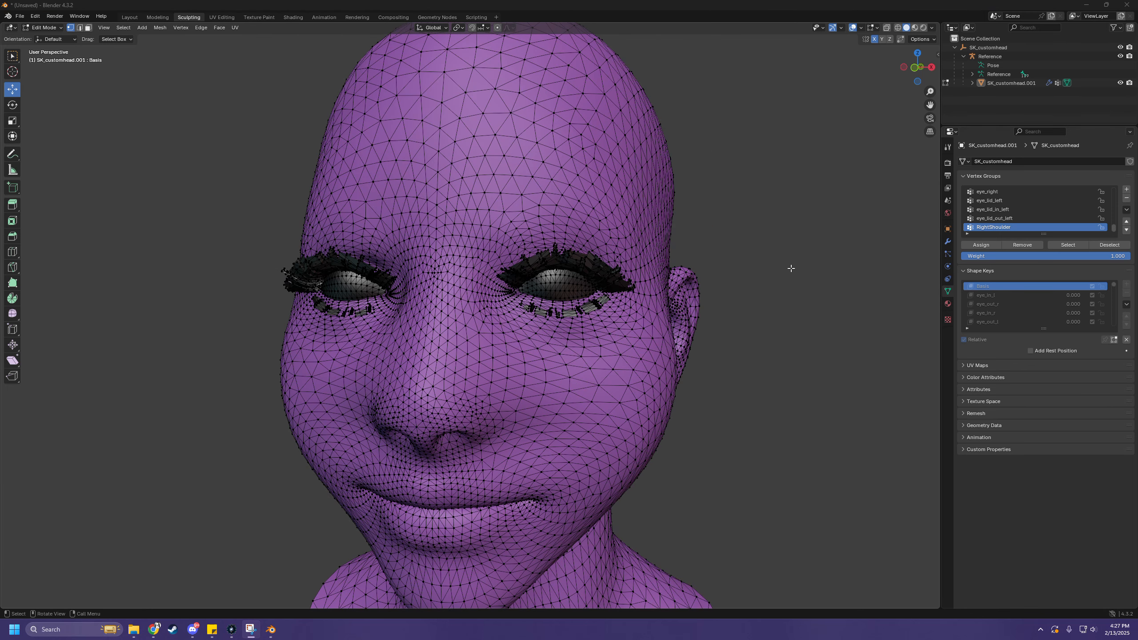
- Show the head mesh's material settings and make MI_Young_F_Head the active material slot
scroll(790, 268, "down", 1)
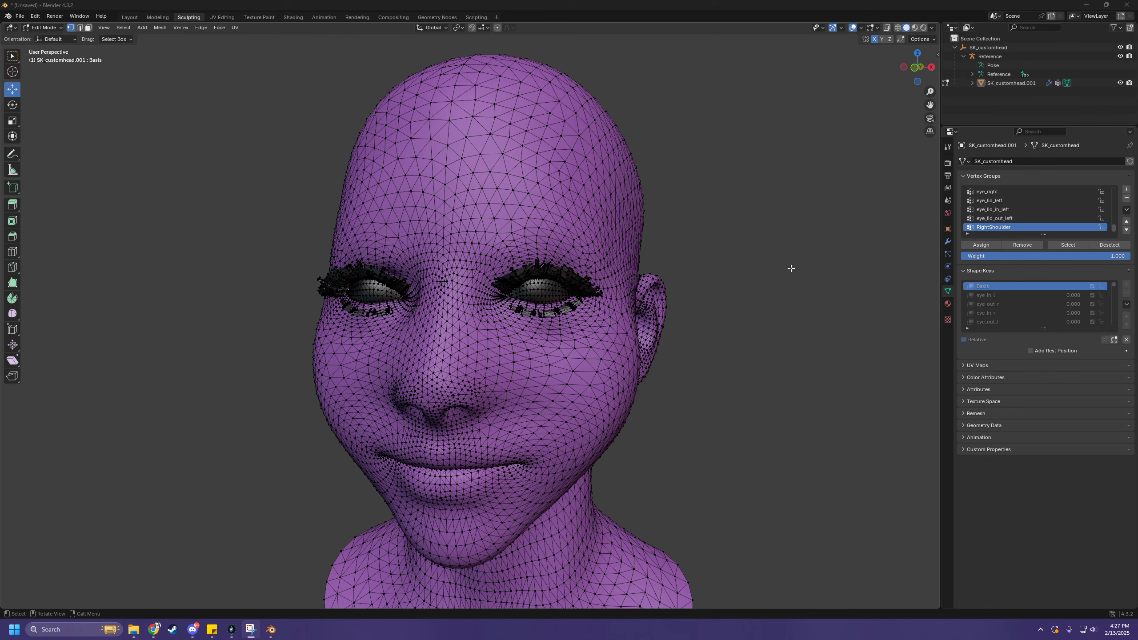
middle_click_drag(750, 274, 775, 267)
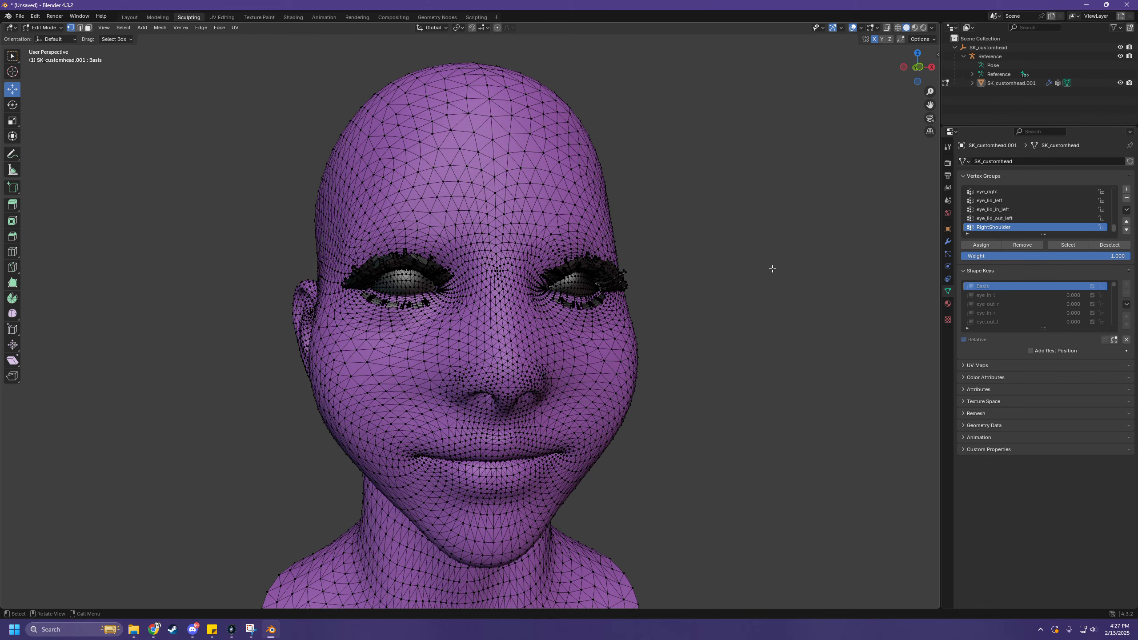
scroll(771, 265, "up", 4)
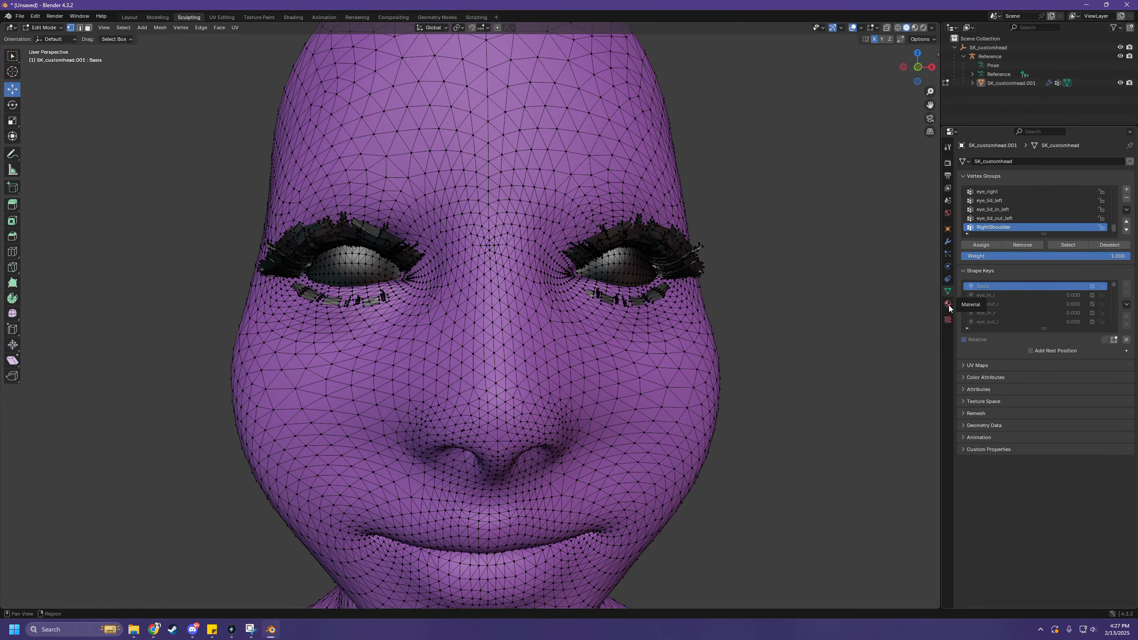
left_click(948, 305)
left_click(1009, 174)
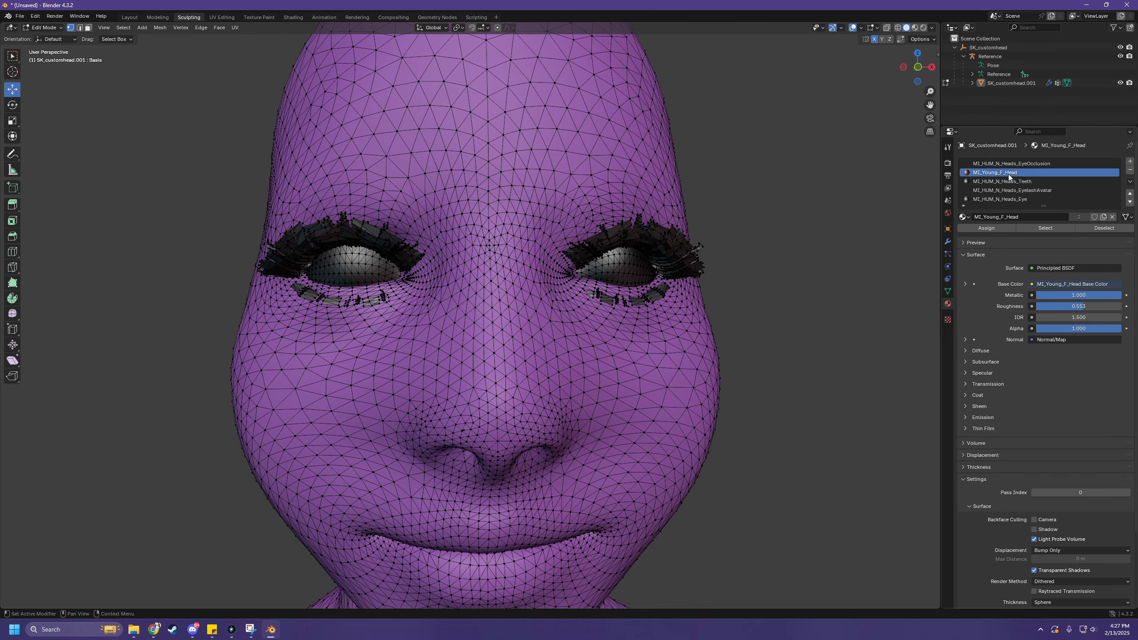
- Select all the eyelash geometry using the MI_HUM_N_Heads_EyelashAvatar material slot
left_click(1008, 163)
left_click(1005, 190)
left_click(1008, 199)
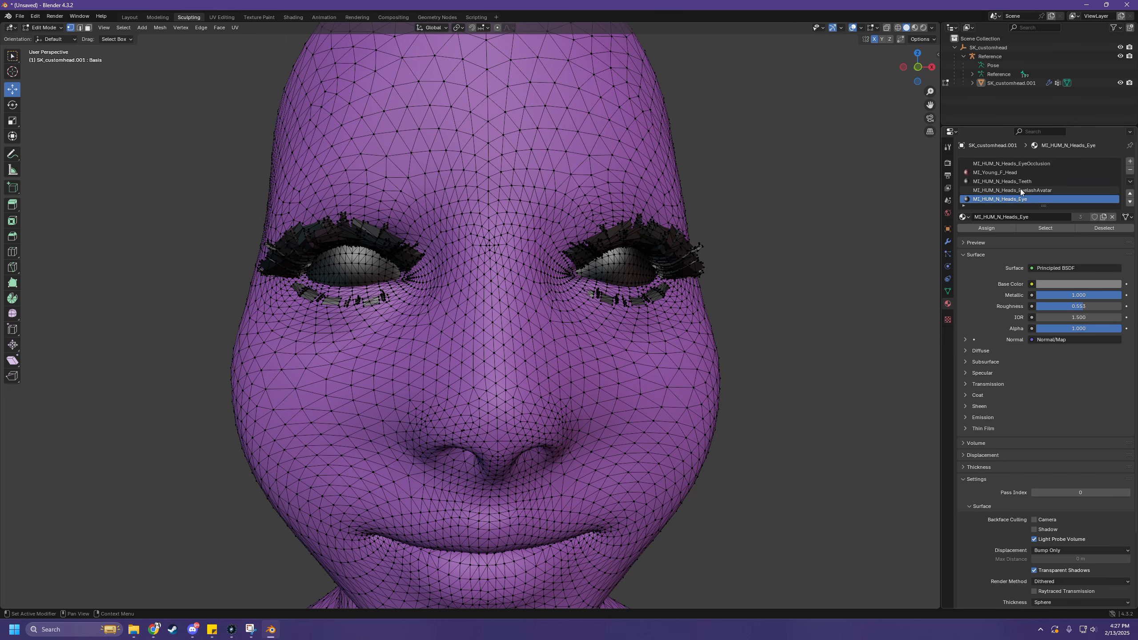
left_click(1021, 190)
middle_click_drag(826, 240, 826, 239)
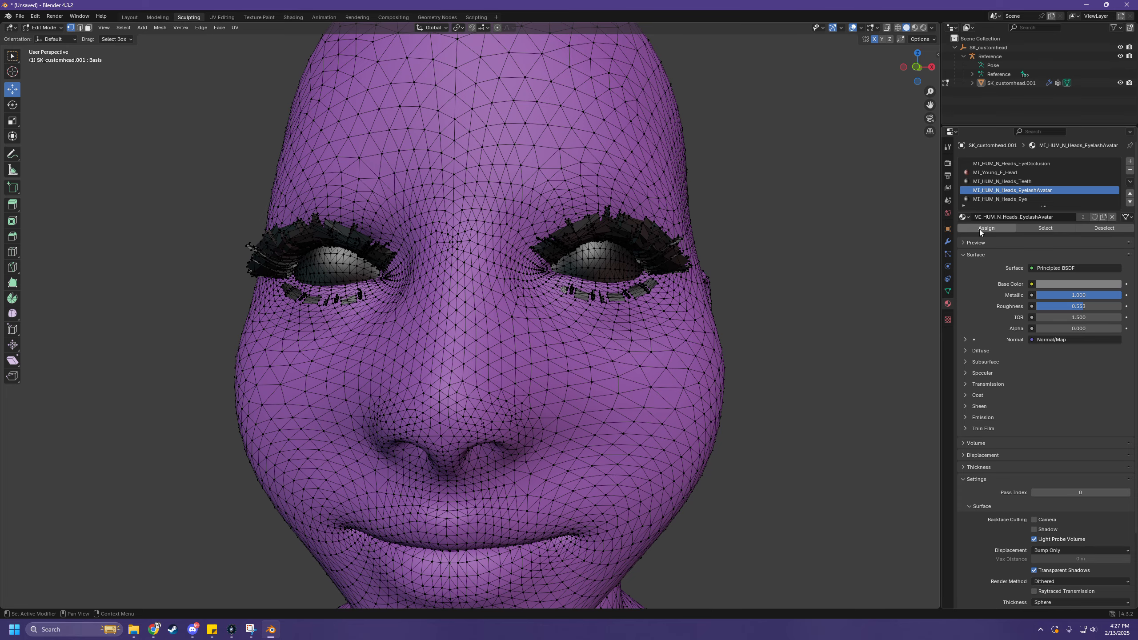
left_click(1062, 227)
- Examine from several angles and distances how the selected eyelashes sit against the lids of both eyes
middle_click_drag(851, 291, 762, 273)
scroll(793, 280, "up", 1)
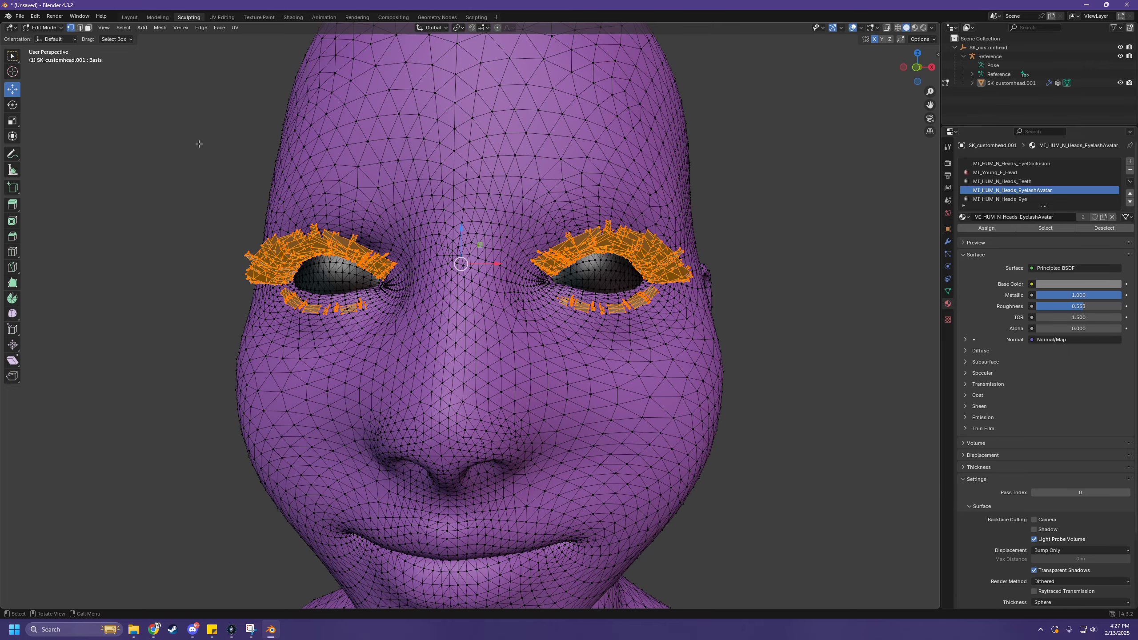
mouse_move(267, 237)
middle_mouse_down()
mouse_move(391, 249)
mouse_move(254, 247)
mouse_move(273, 252)
middle_mouse_up()
scroll(271, 254, "up", 5)
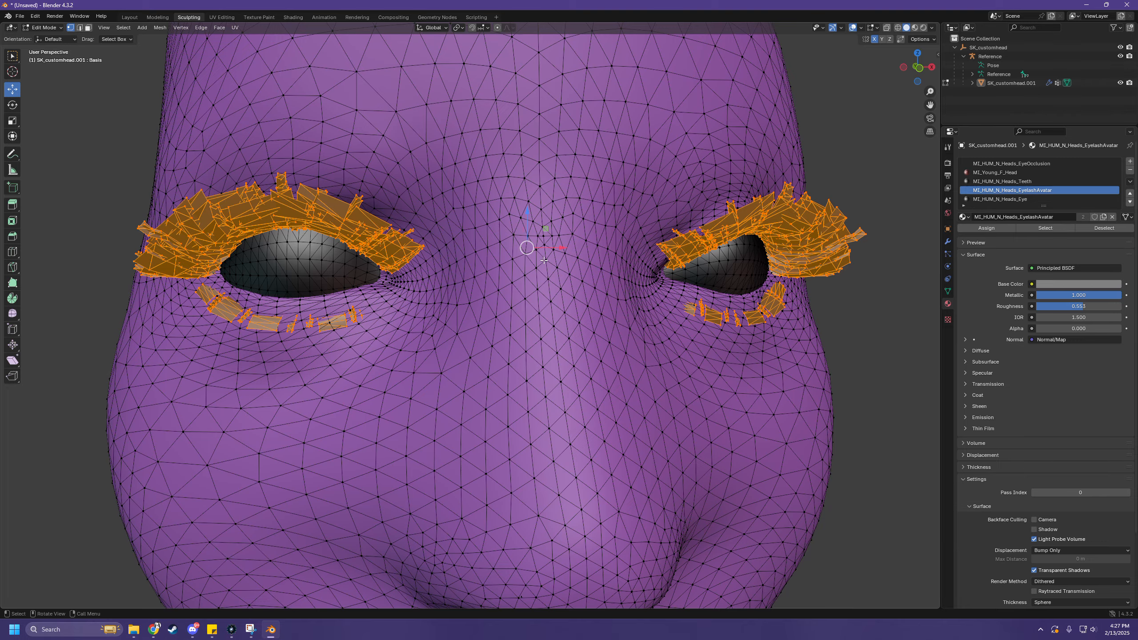
mouse_move(543, 261)
middle_mouse_down()
mouse_move(524, 249)
mouse_move(533, 245)
middle_mouse_up()
scroll(165, 191, "up", 2)
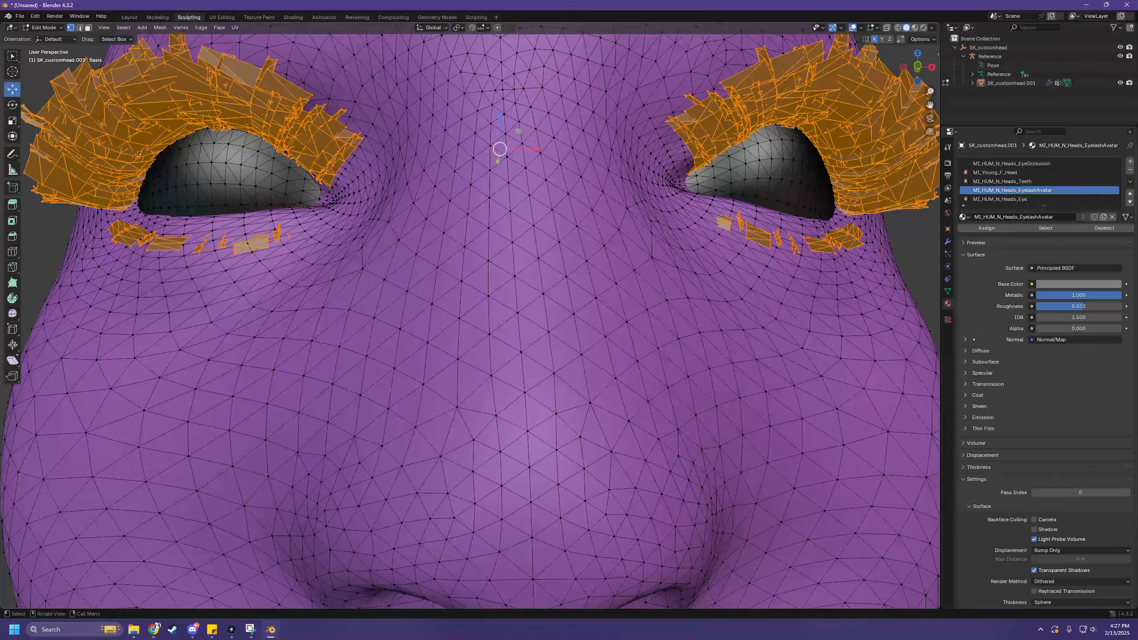
scroll(332, 166, "down", 5)
middle_click_drag(309, 265, 296, 266)
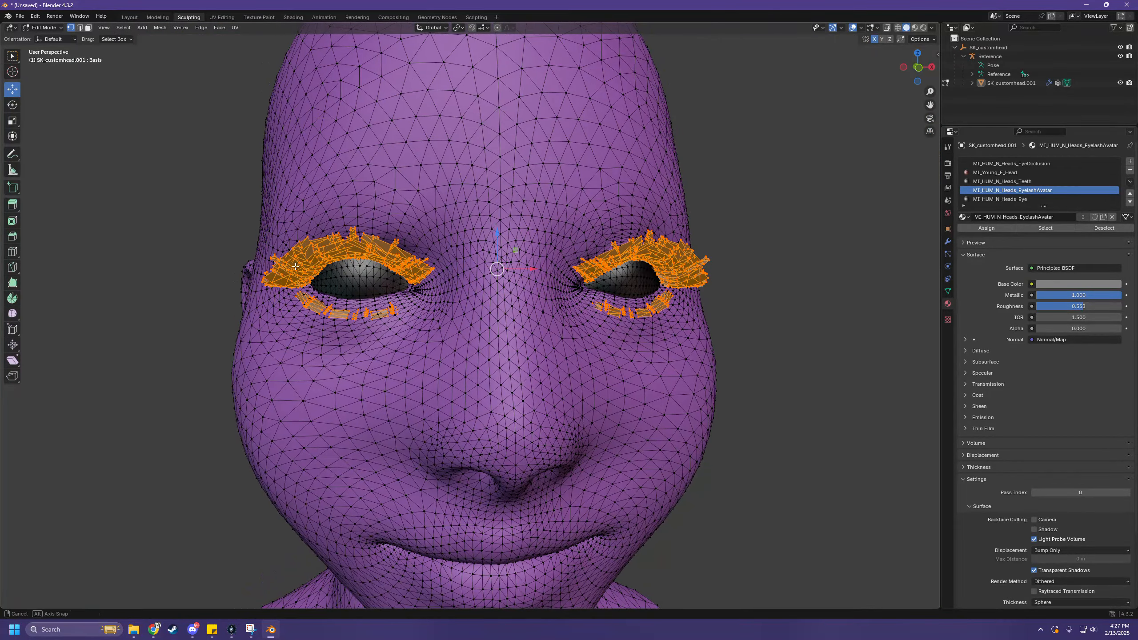
- Try a slight rotation of the selected eyelashes with the Transform tool and undo it
left_click(13, 139)
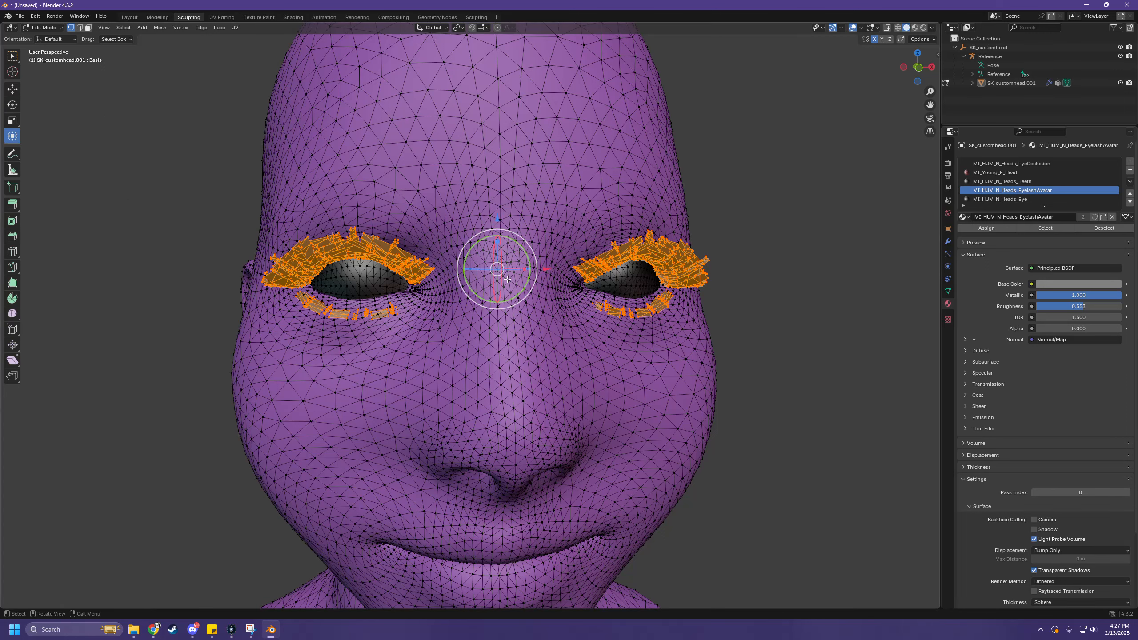
middle_click_drag(532, 277, 497, 281)
scroll(552, 312, "up", 3)
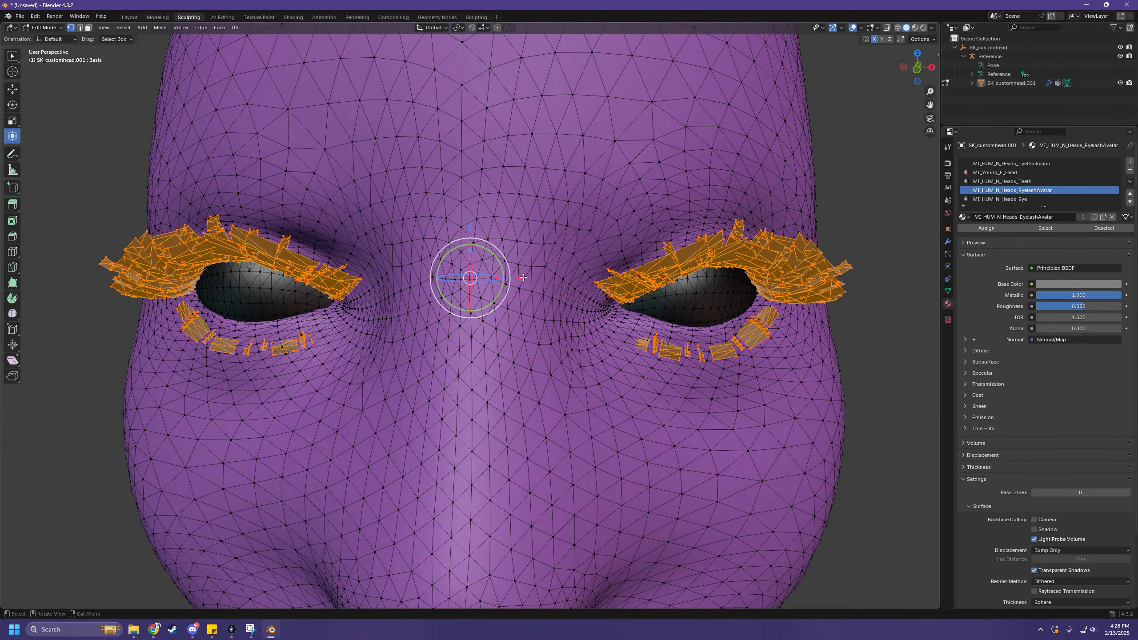
mouse_move(520, 278)
left_mouse_down()
mouse_move(587, 277)
mouse_move(443, 264)
mouse_move(632, 271)
mouse_move(416, 294)
mouse_move(582, 291)
mouse_move(515, 286)
left_mouse_up()
scroll(470, 280, "down", 3)
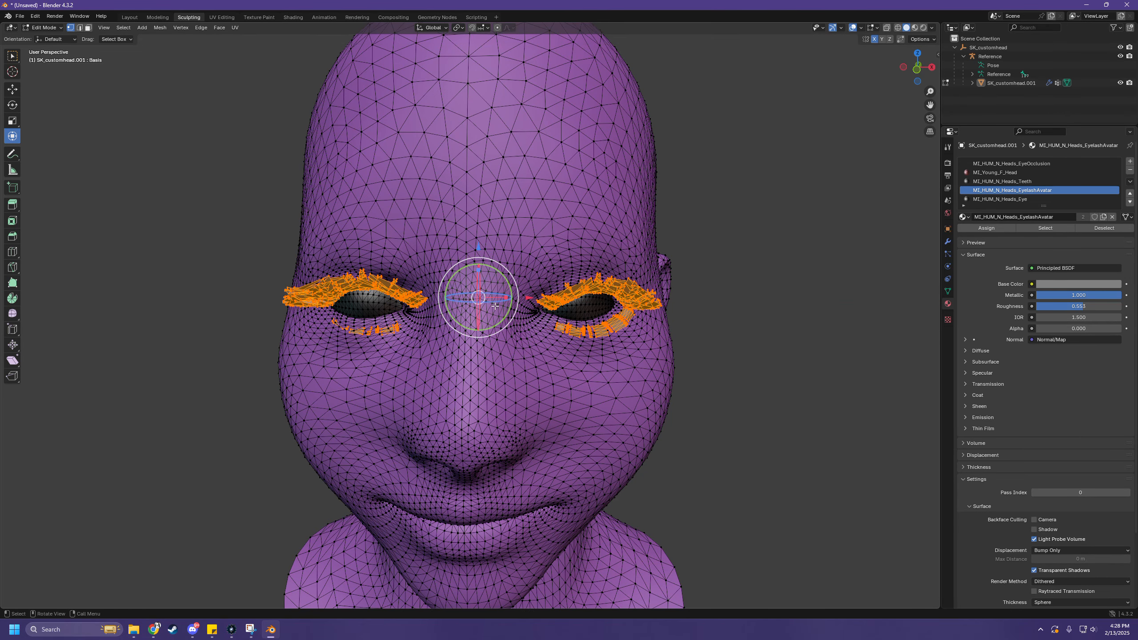
scroll(493, 366, "up", 2)
scroll(494, 367, "up", 2)
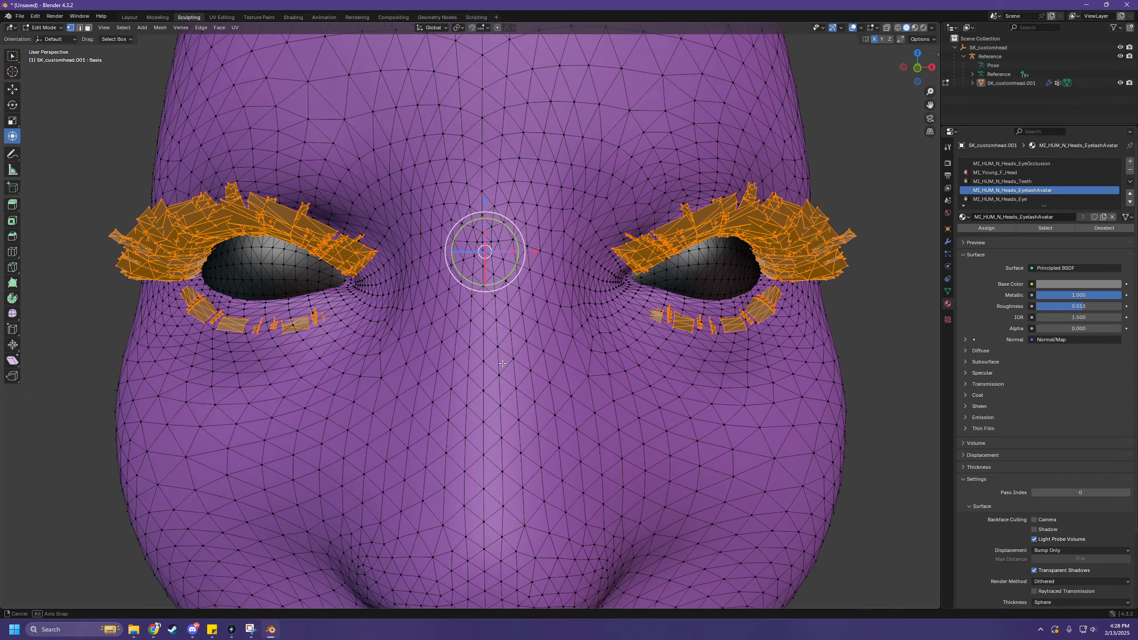
mouse_move(453, 232)
left_mouse_down()
mouse_move(466, 274)
mouse_move(453, 236)
mouse_move(446, 247)
mouse_move(454, 236)
left_mouse_up()
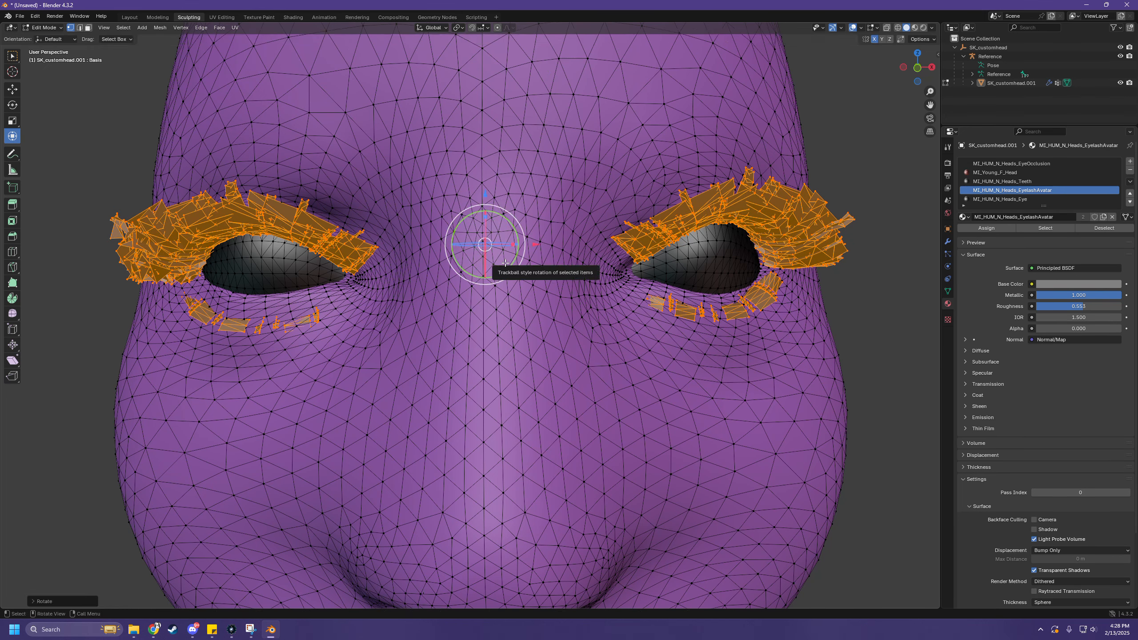
key("ctrl+z")
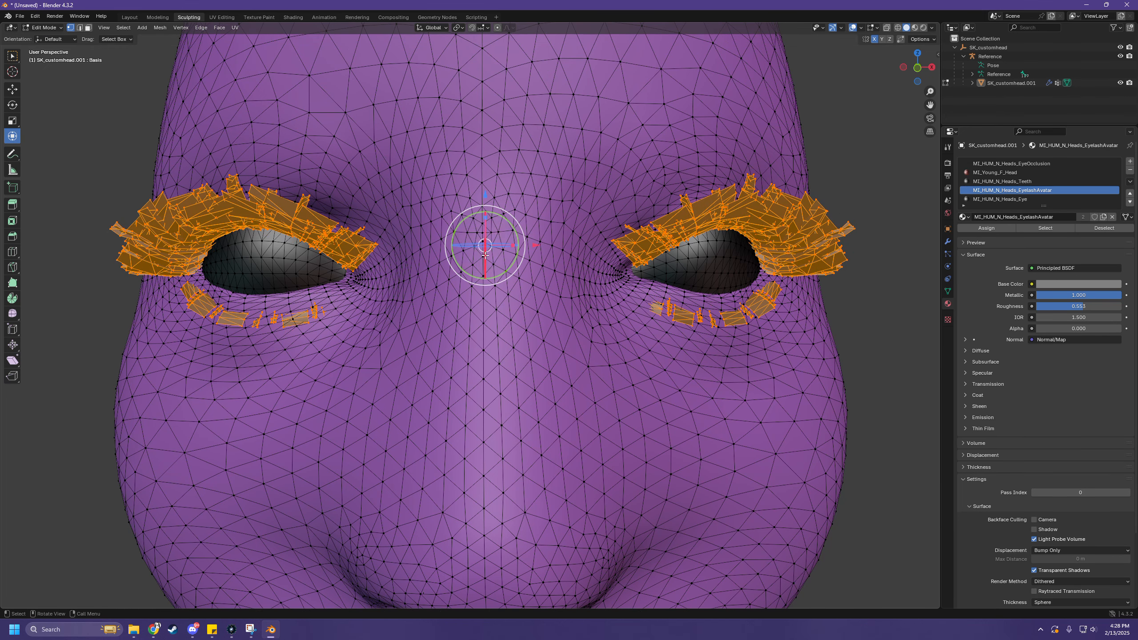
- Try widening the selected eyelashes sideways across the face along the X axis
mouse_move(513, 246)
left_mouse_down()
mouse_move(540, 245)
mouse_move(493, 247)
mouse_move(558, 254)
mouse_move(451, 258)
mouse_move(548, 259)
mouse_move(513, 261)
left_mouse_up()
scroll(495, 276, "down", 2)
middle_click_drag(495, 277, 563, 277)
left_click_drag(562, 277, 534, 270)
middle_click_drag(534, 270, 476, 313)
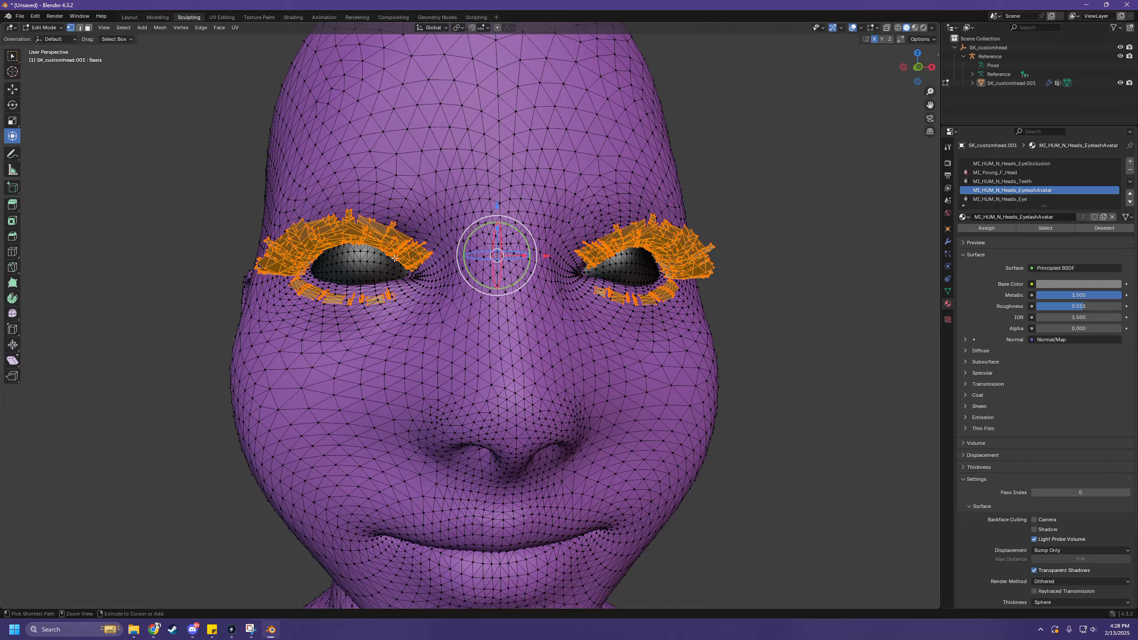
- Try stretching the eyelashes in depth along the Y axis and moving them forward, keeping them selected
scroll(398, 330, "up", 5)
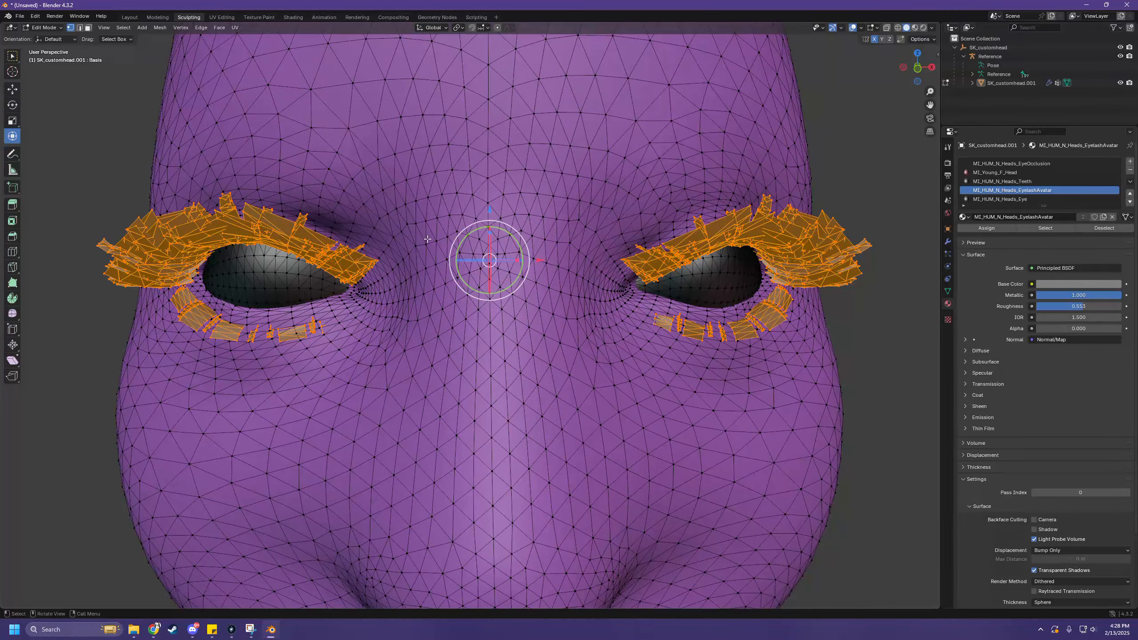
middle_click_drag(427, 239, 615, 288)
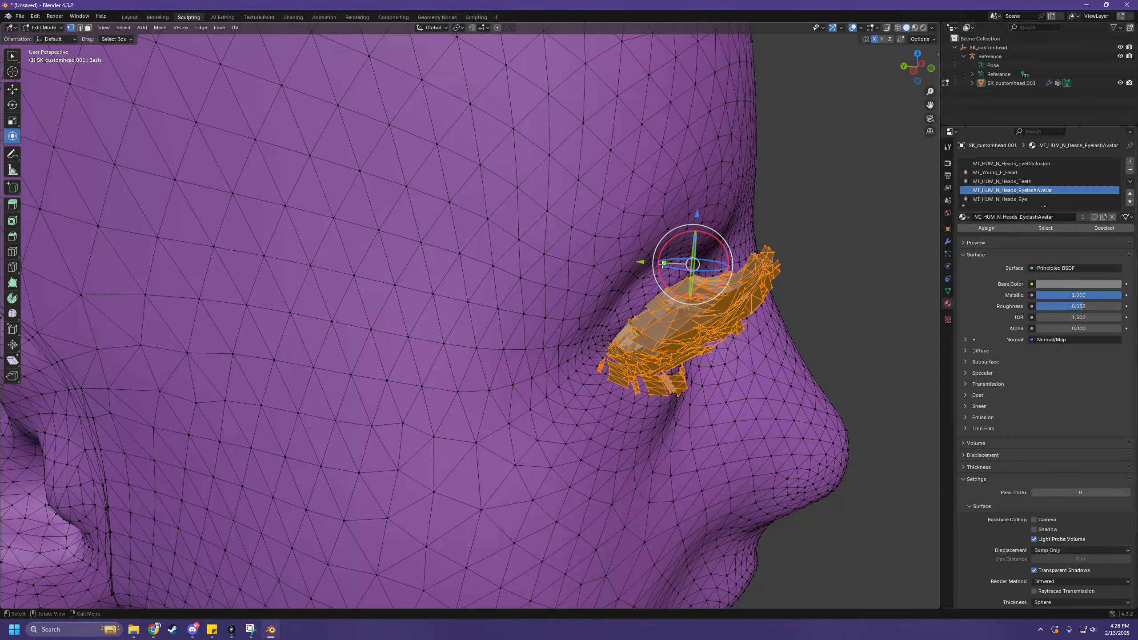
left_click_drag(663, 264, 658, 263)
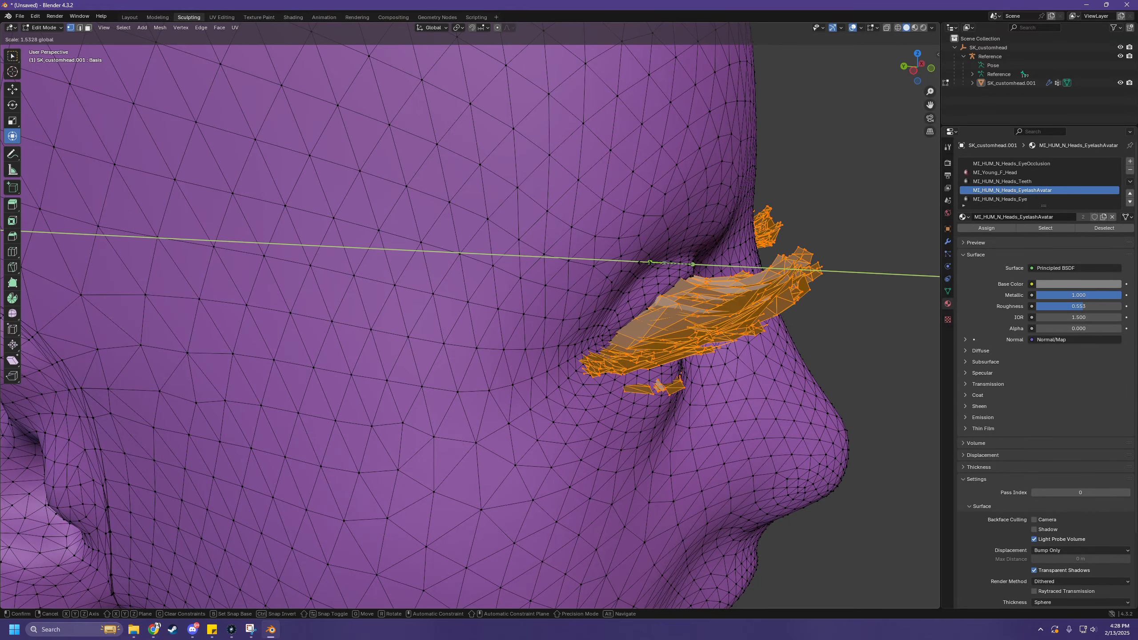
left_click(639, 381)
mouse_move(638, 382)
middle_mouse_down()
mouse_move(667, 401)
mouse_move(649, 377)
middle_mouse_up()
left_click_drag(637, 262, 679, 256)
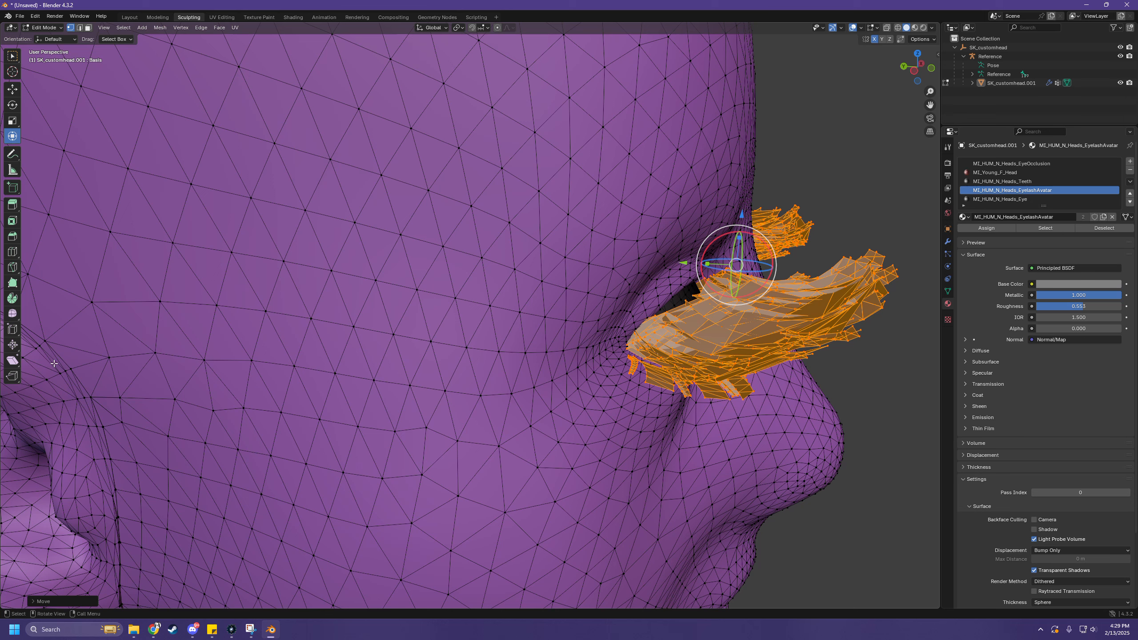
left_click_drag(571, 370, 572, 371)
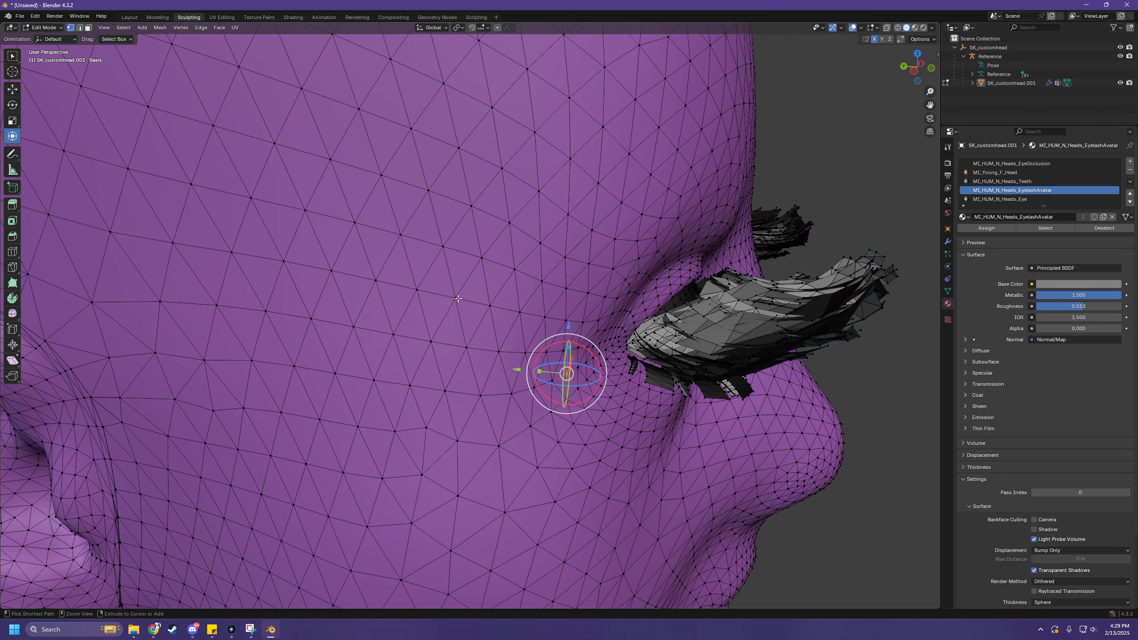
key("ctrl+z")
middle_click_drag(458, 298, 490, 332)
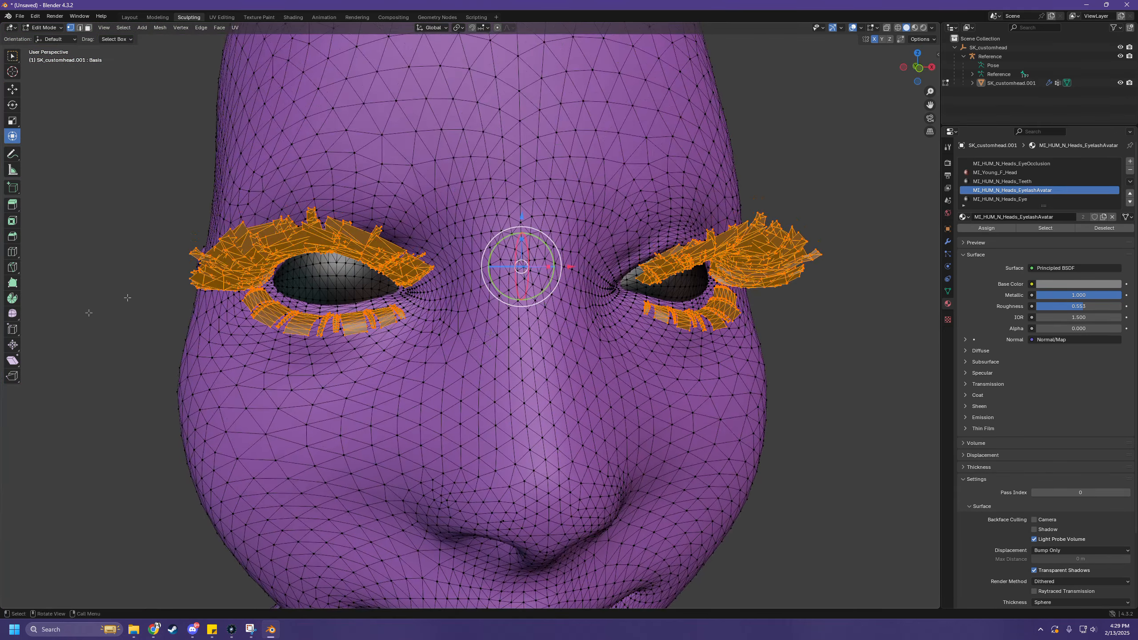
- Try slanting the selected eyelashes with the Shear tool from both side and front views of the head
left_click(13, 361)
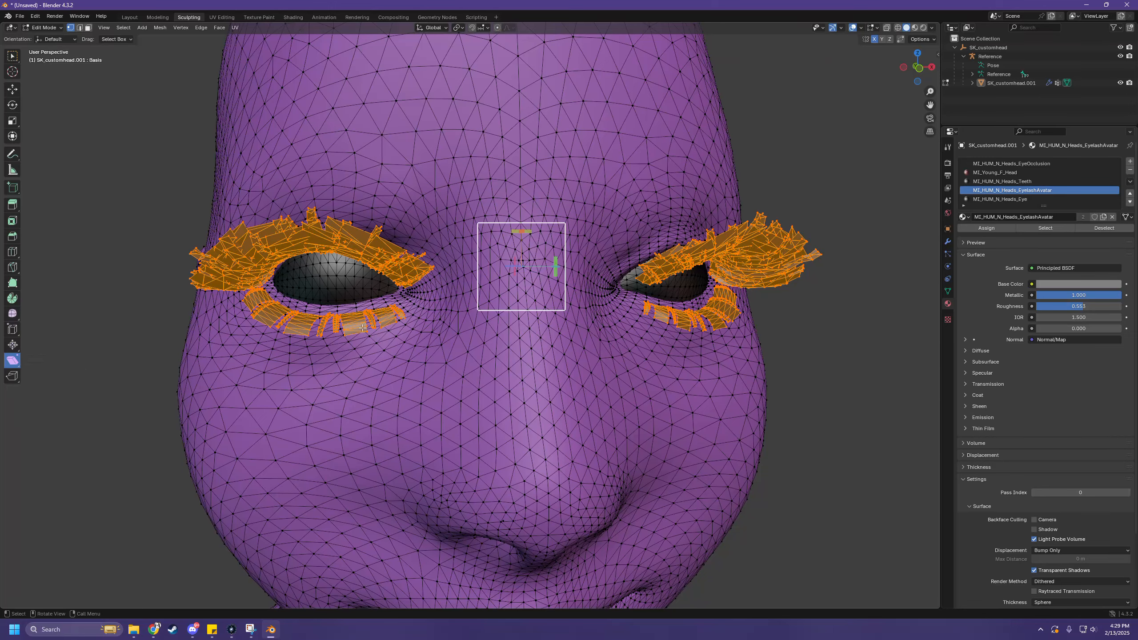
middle_click_drag(552, 269, 671, 321)
left_click_drag(615, 274, 624, 573)
middle_click_drag(743, 179, 563, 164)
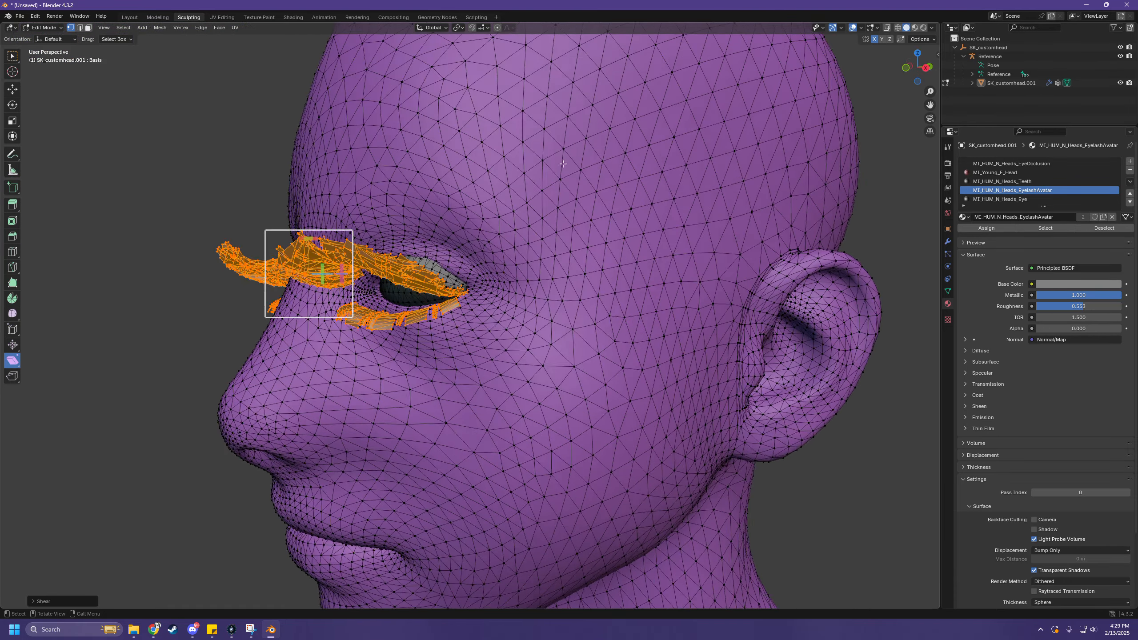
middle_click_drag(82, 351, 154, 347)
scroll(409, 281, "down", 4)
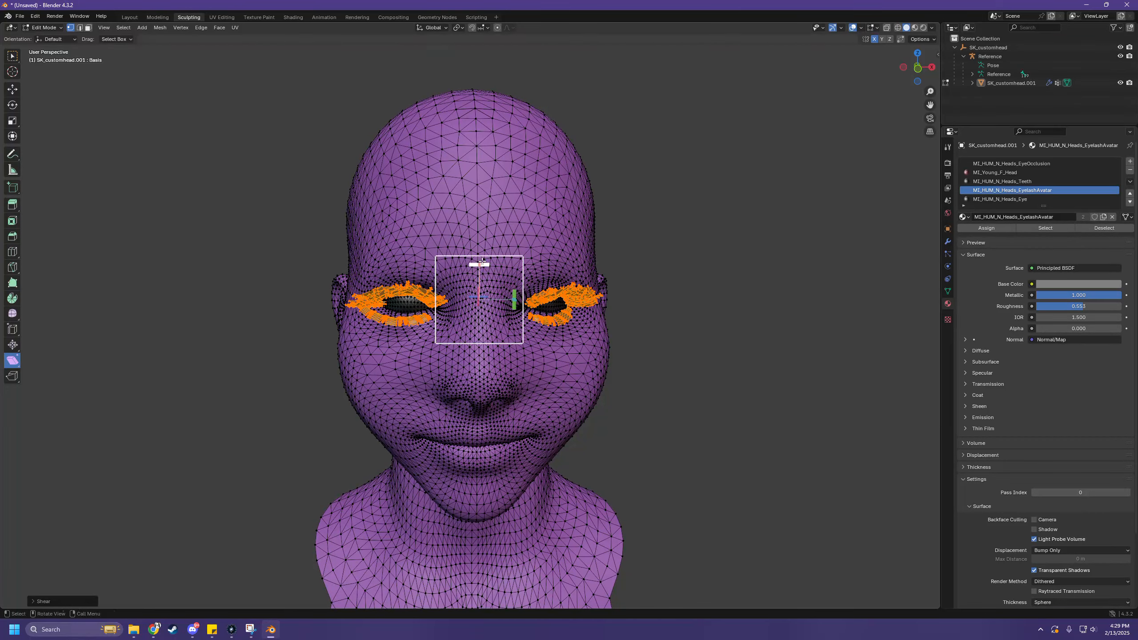
left_click_drag(482, 262, 592, 244)
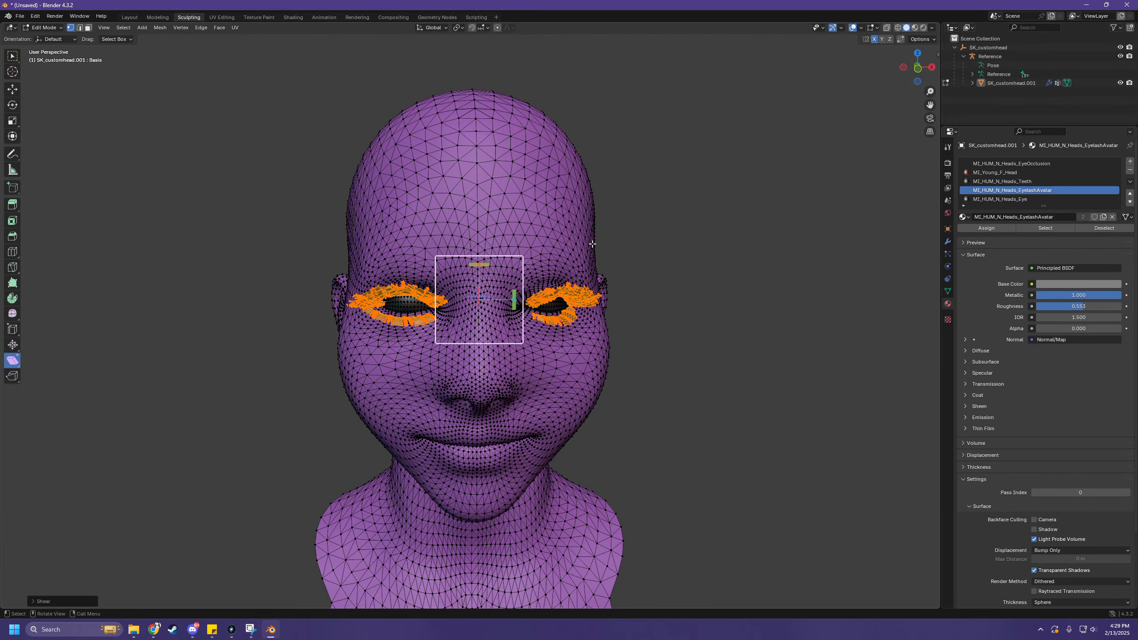
scroll(506, 318, "up", 3)
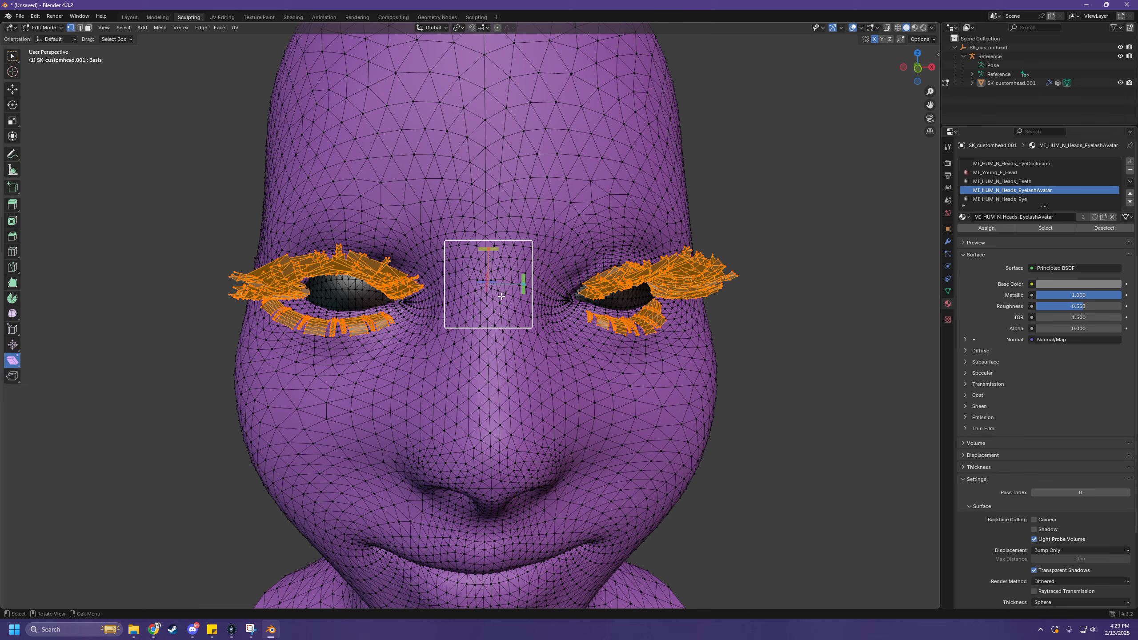
left_click_drag(501, 296, 354, 104)
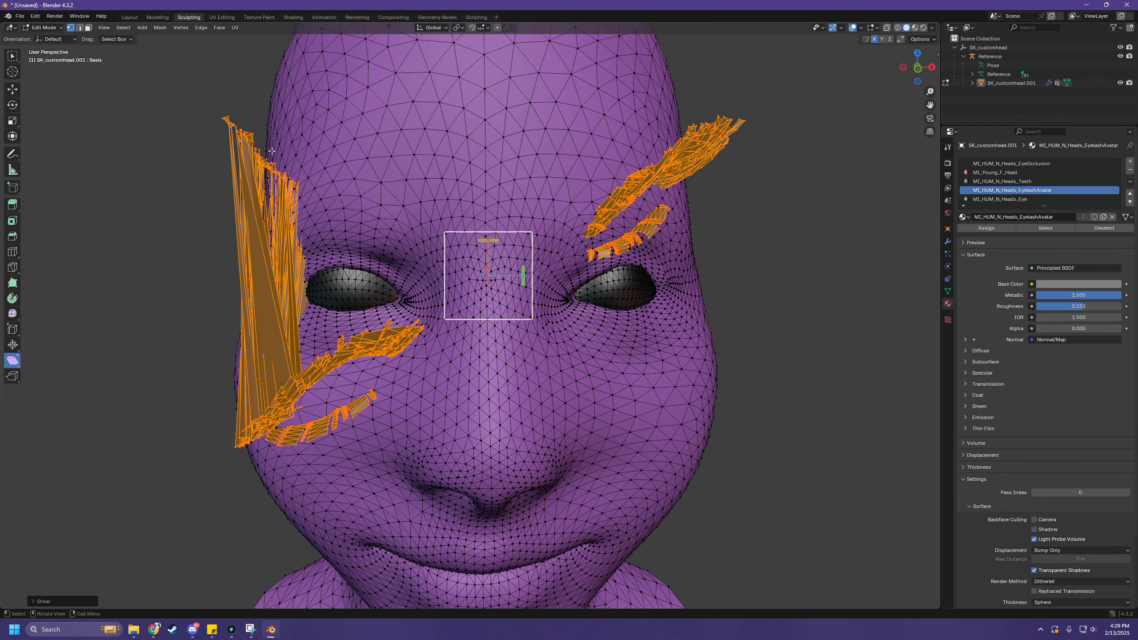
scroll(202, 160, "down", 2)
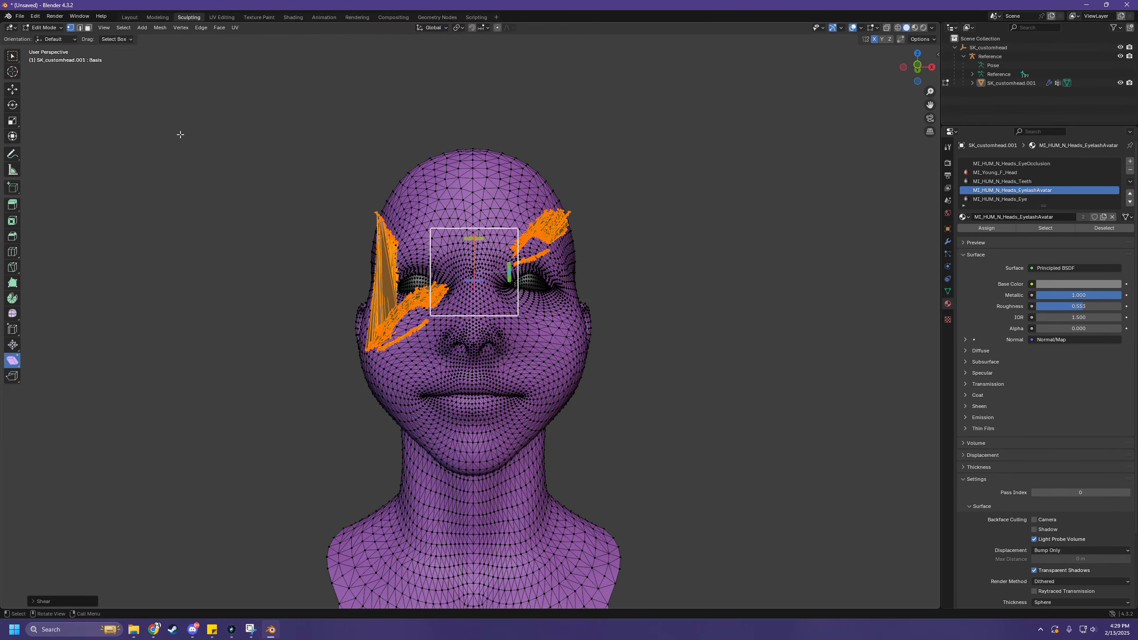
- Undo the trial shear and transform changes to the eyelashes, keeping the lashes selected
key("ctrl+z")
scroll(645, 339, "up", 1)
middle_click_drag(646, 340, 829, 291)
scroll(739, 258, "up", 1)
scroll(877, 275, "up", 1)
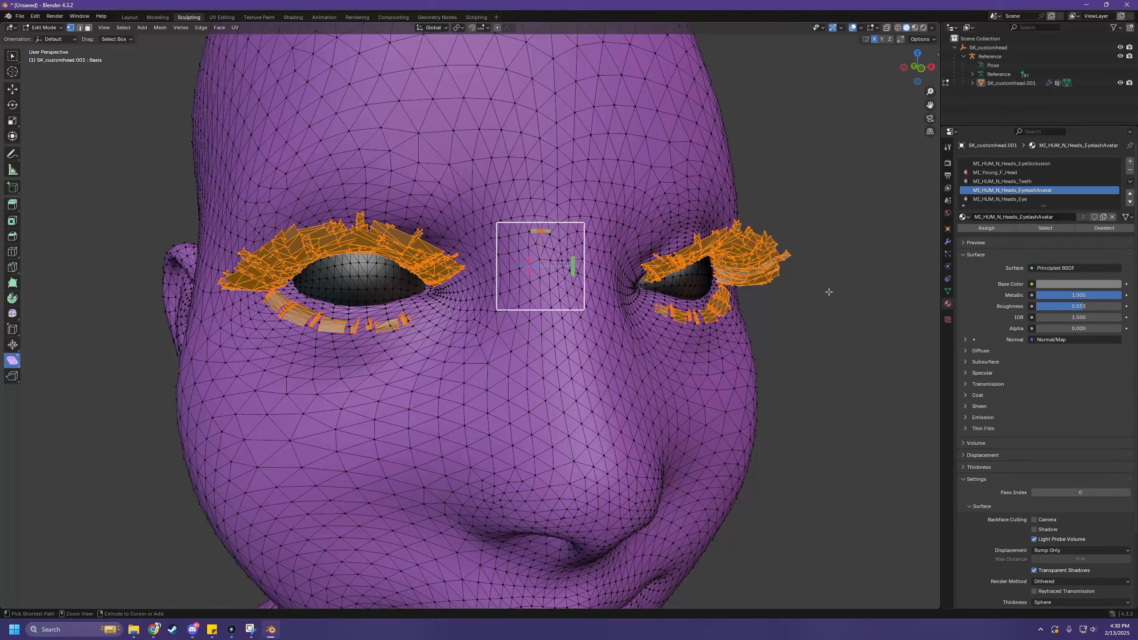
left_click(823, 291)
middle_click_drag(879, 325, 846, 324)
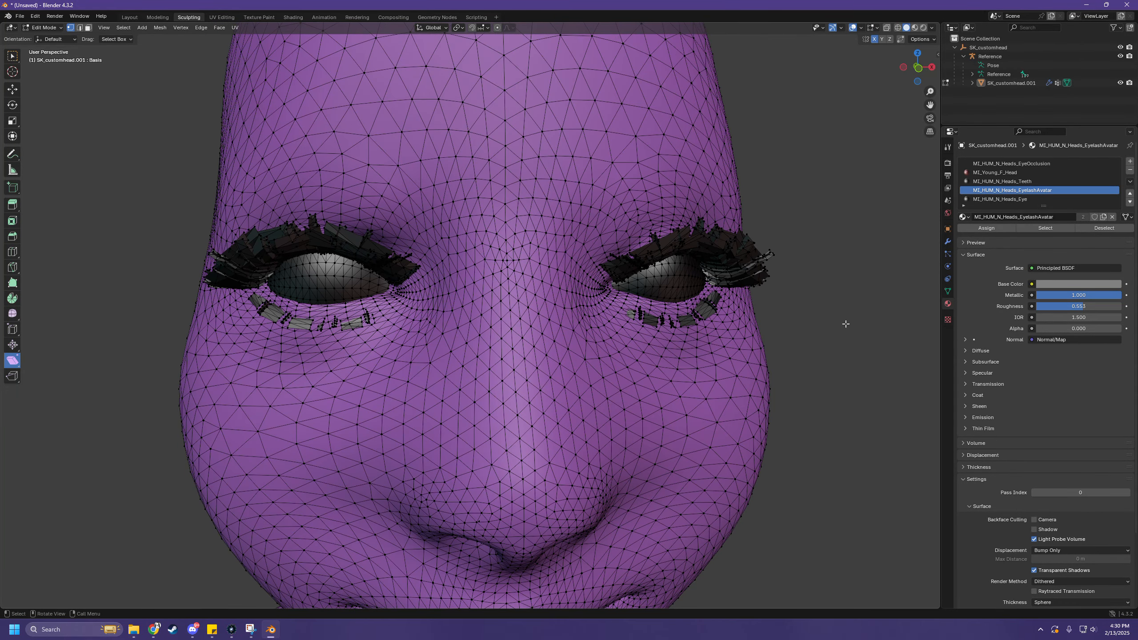
key("ctrl+z")
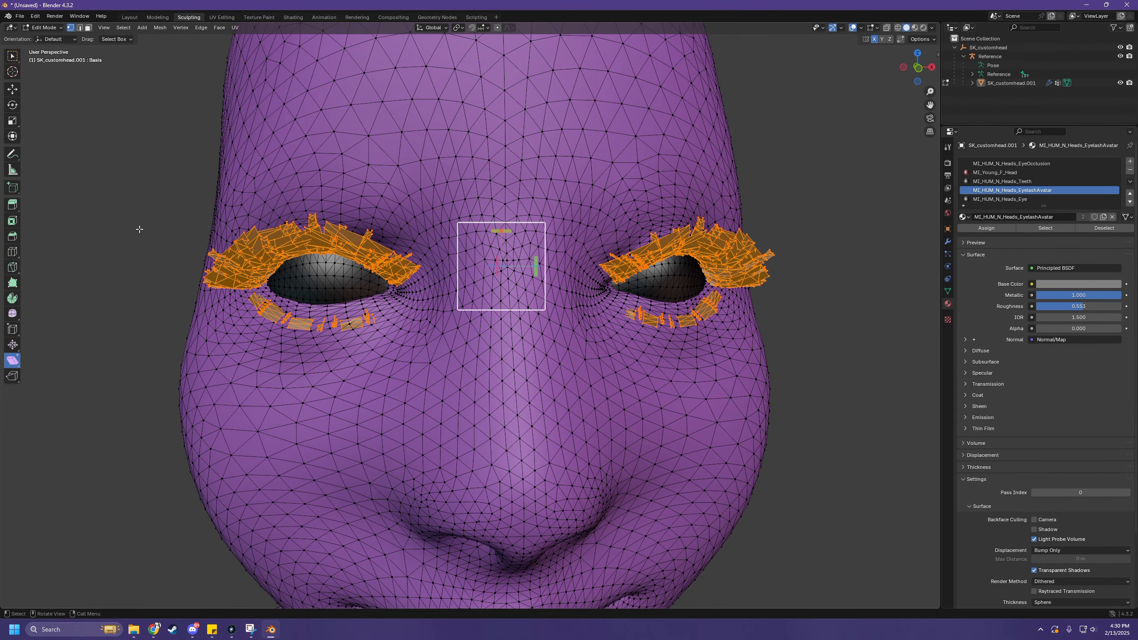
- Enlarge the selected eyelashes slightly and uniformly with the Scale tool, undoing the extra second scaling
left_click(12, 121)
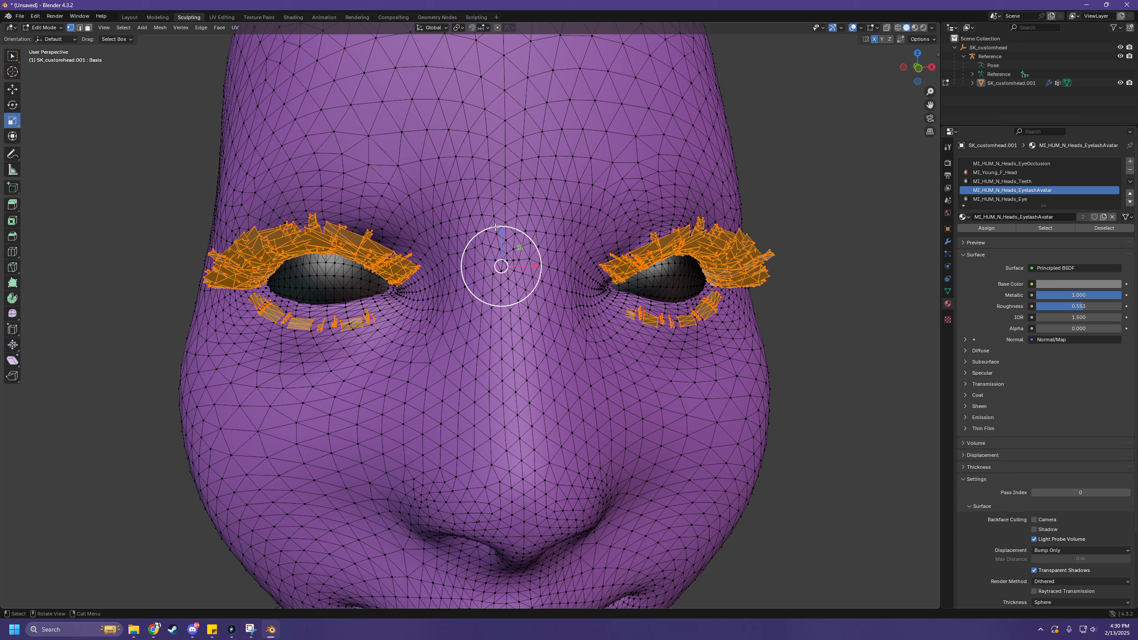
left_click_drag(495, 228, 505, 256)
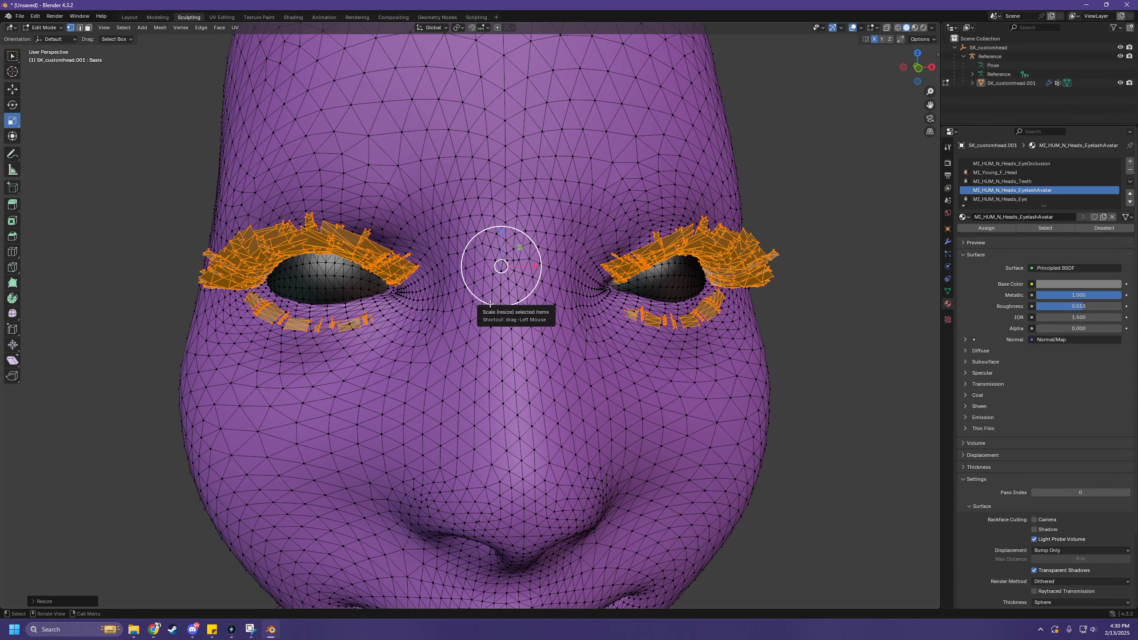
left_click_drag(492, 305, 515, 304)
key("ctrl+z")
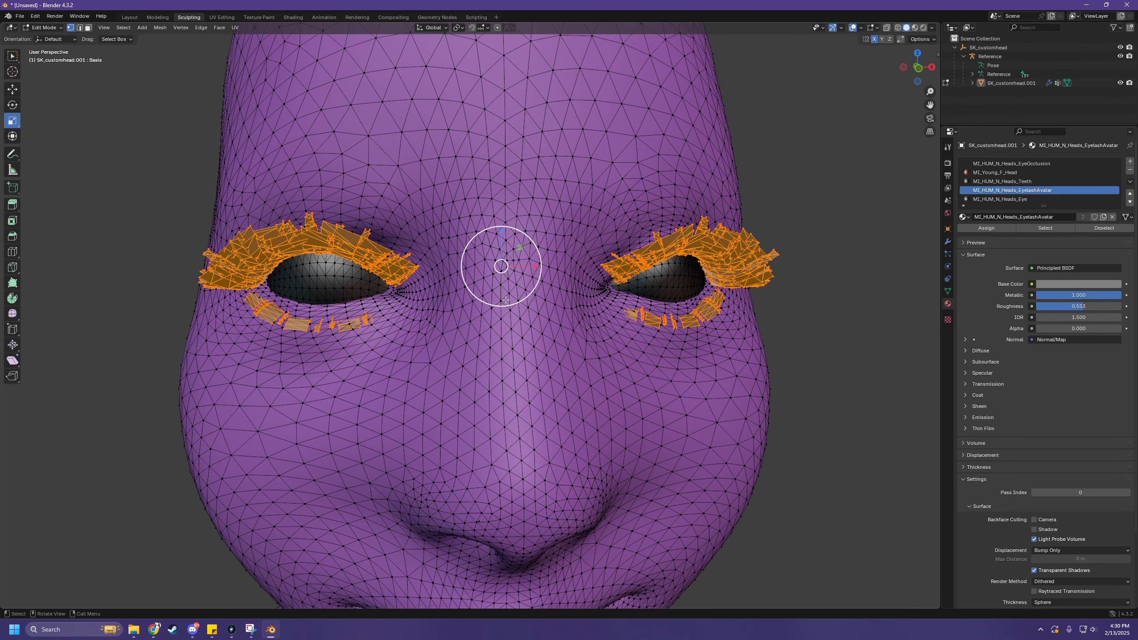
scroll(485, 323, "up", 1)
mouse_move(485, 322)
middle_mouse_down()
mouse_move(472, 318)
mouse_move(479, 340)
middle_mouse_up()
scroll(448, 314, "down", 3)
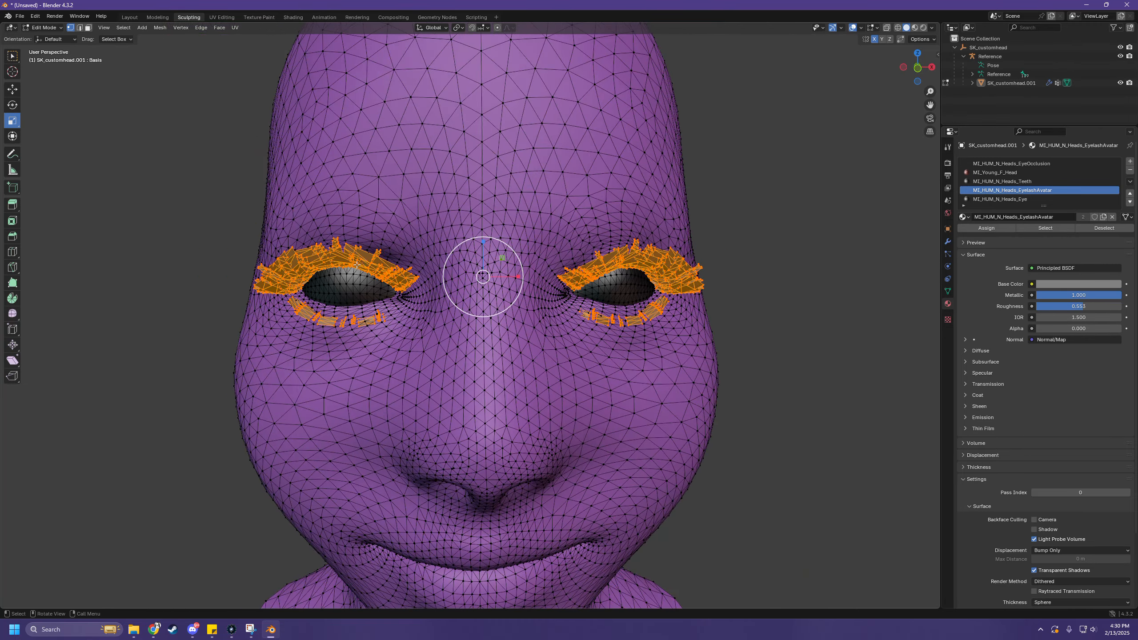
middle_click_drag(295, 307, 335, 317)
middle_click_drag(519, 231, 479, 256)
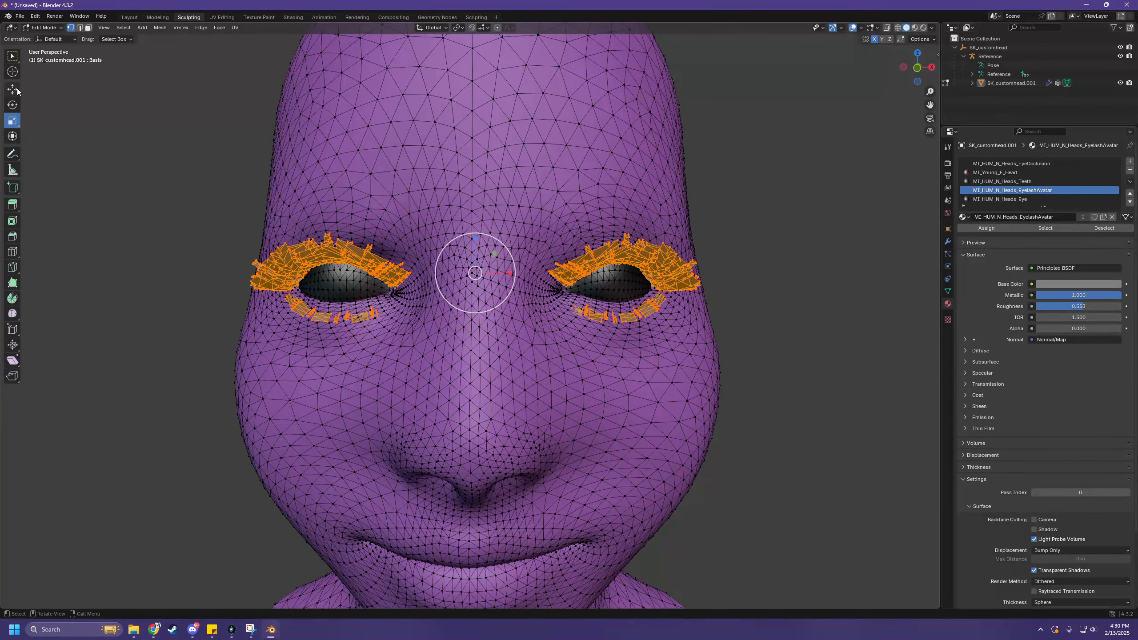
- Raise the selected eyelashes slightly along the Z axis and check their fit from below
left_click(13, 90)
left_click_drag(475, 237, 481, 230)
scroll(477, 234, "up", 3)
middle_click_drag(437, 269, 486, 121)
scroll(451, 244, "up", 1)
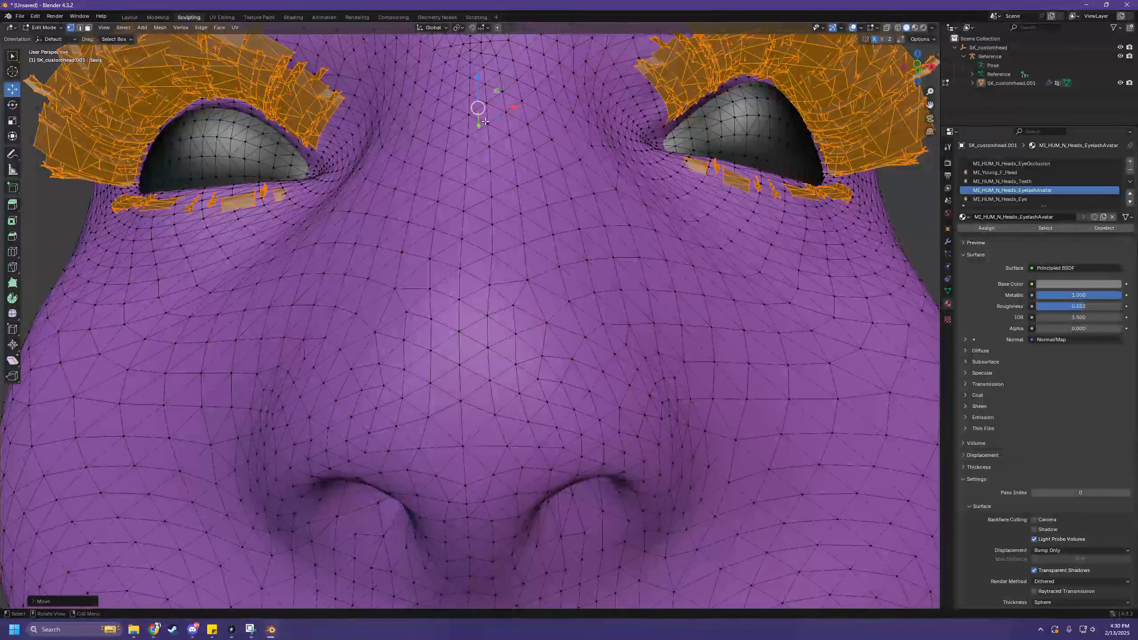
- Move the selected eyelashes slightly back along the Y axis and check their fit from several angles
mouse_move(478, 126)
left_mouse_down()
mouse_move(498, 81)
mouse_move(482, 96)
mouse_move(481, 134)
left_mouse_up()
middle_click_drag(481, 135, 522, 184)
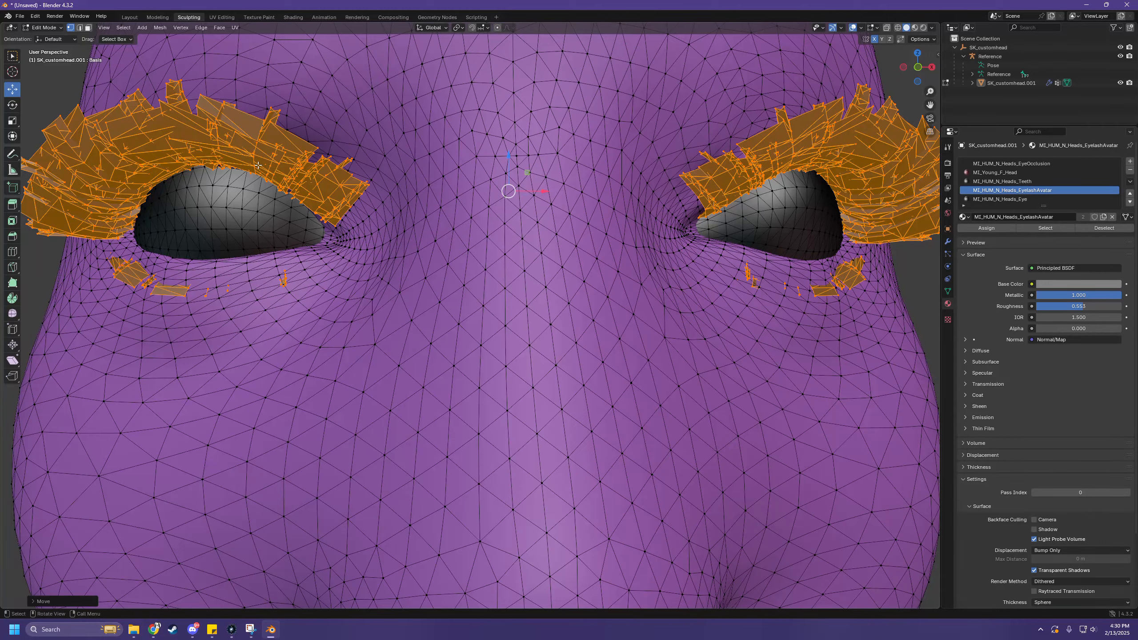
scroll(276, 192, "down", 1)
mouse_move(260, 208)
middle_mouse_down()
mouse_move(329, 241)
mouse_move(270, 207)
middle_mouse_up()
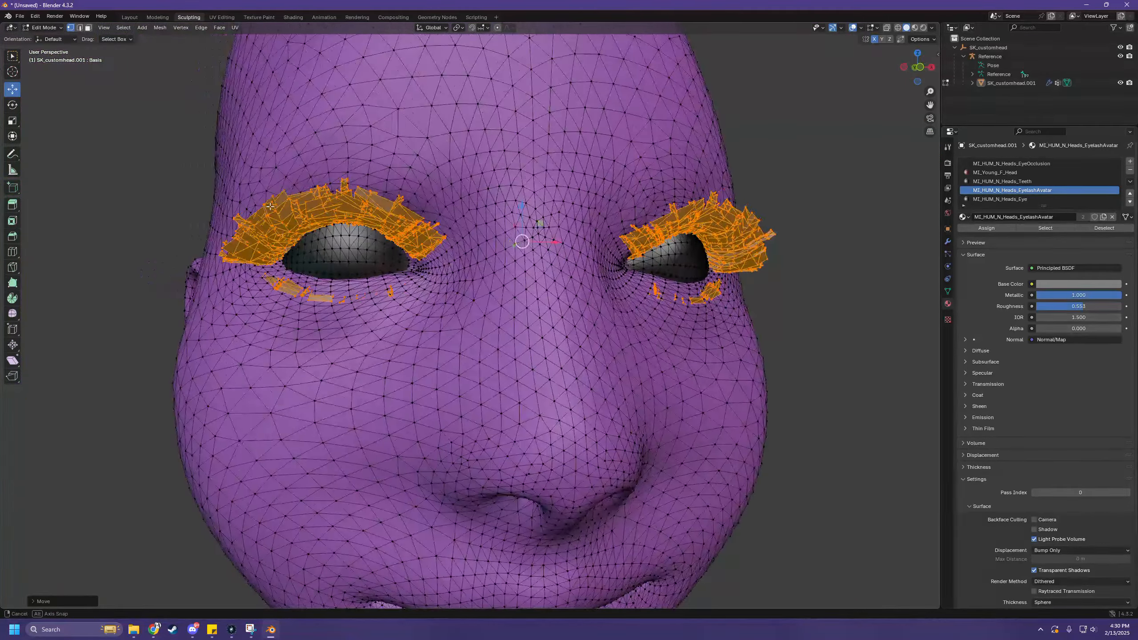
middle_click_drag(692, 277, 455, 333)
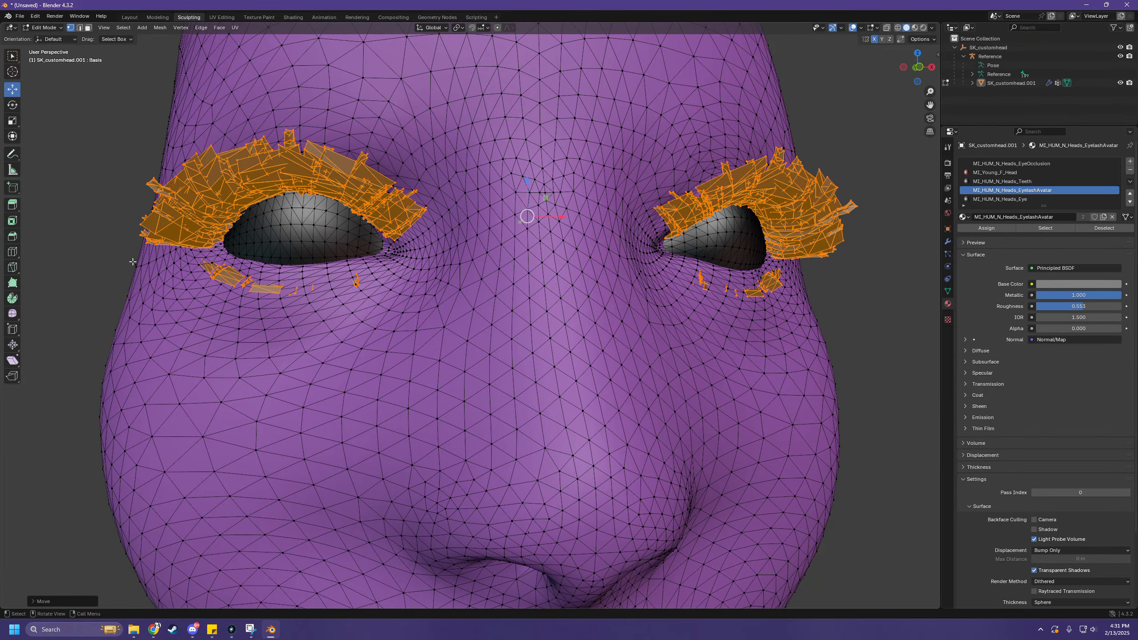
scroll(143, 249, "down", 4)
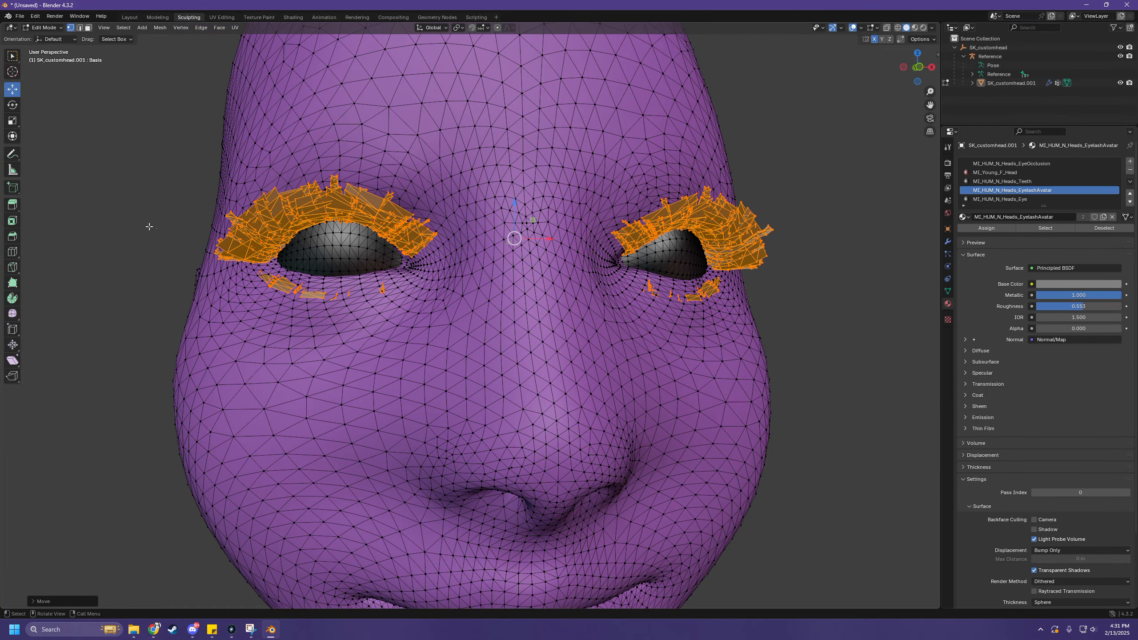
middle_click_drag(126, 231, 146, 247)
- Try Circle Select on a few forehead vertices and deselect them again, keeping the eyelashes selected
key("c")
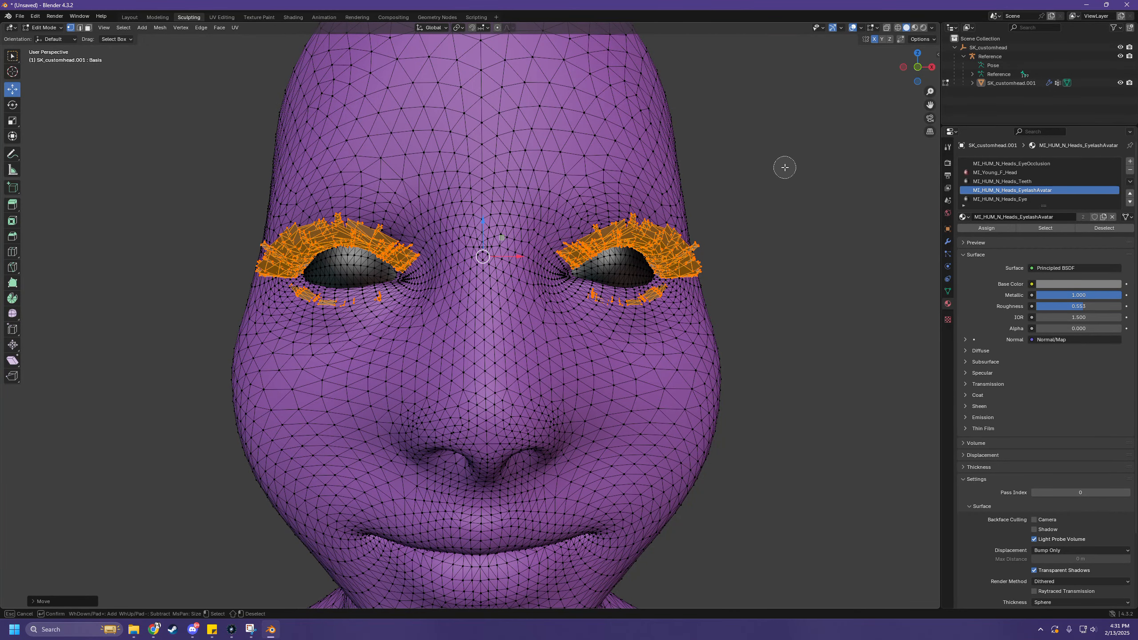
left_click_drag(308, 155, 381, 170)
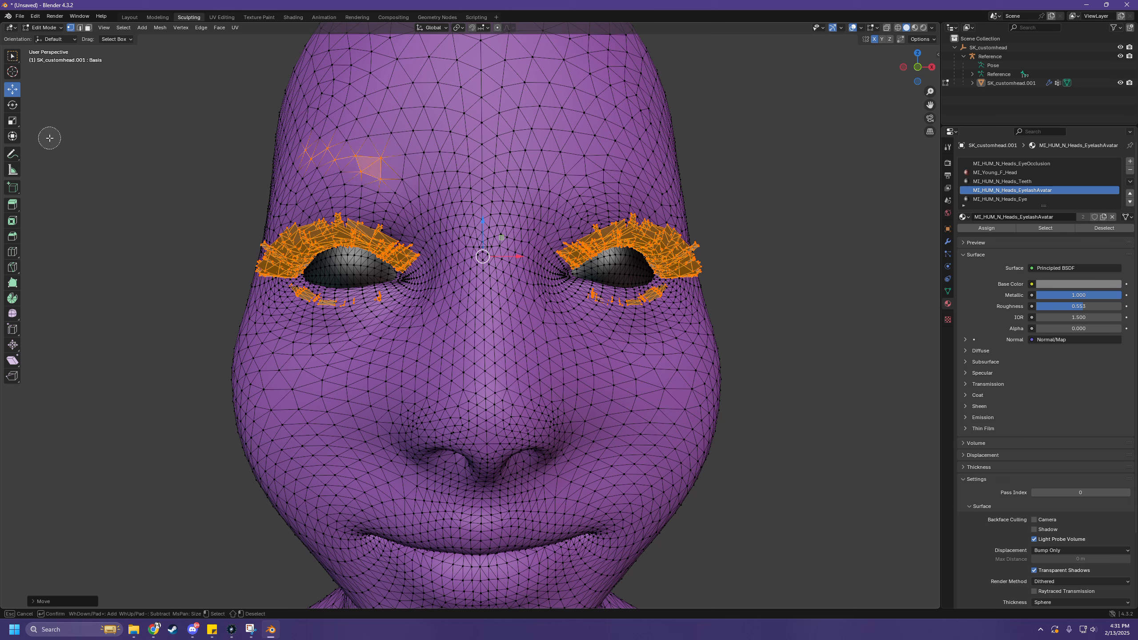
key("Escape")
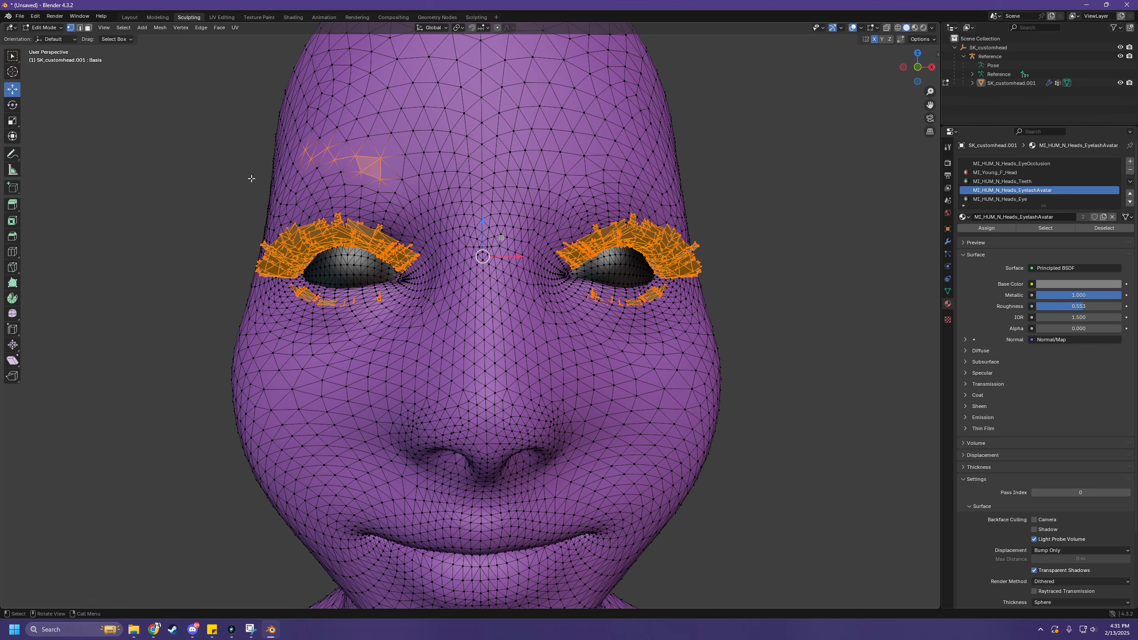
scroll(299, 179, "down", 2)
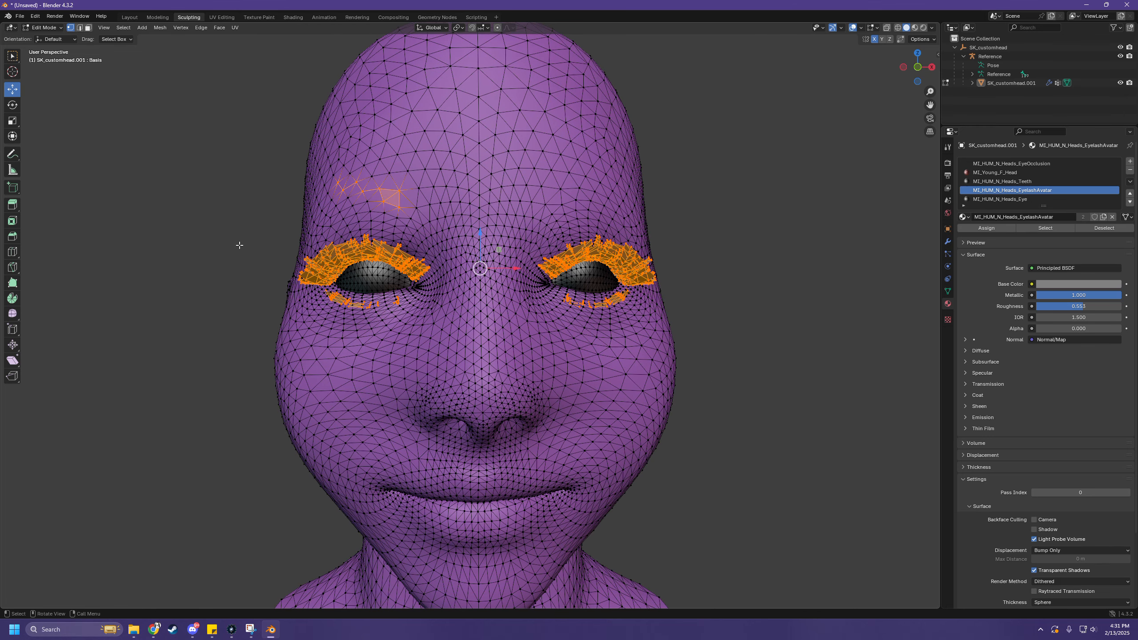
scroll(240, 246, "up", 3)
scroll(235, 166, "down", 1)
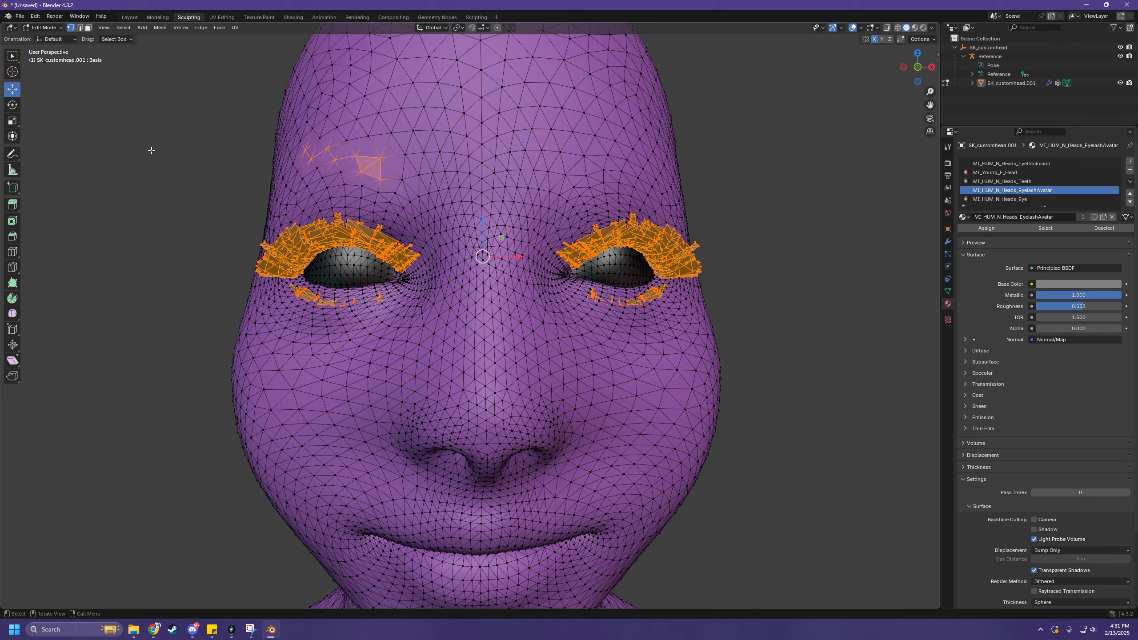
key("c")
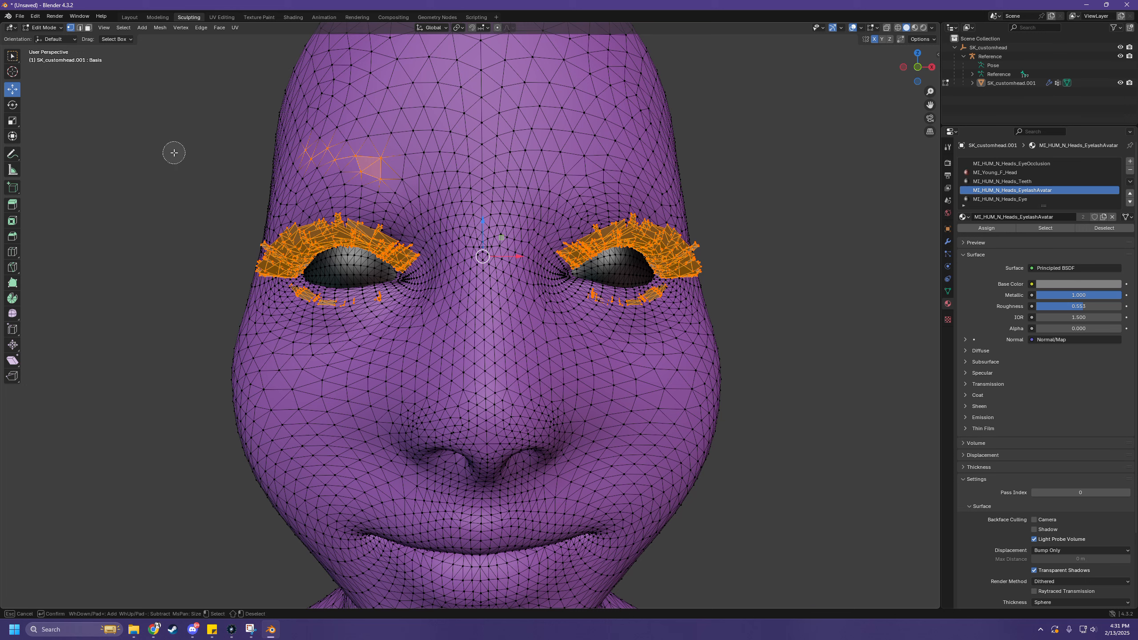
mouse_move(234, 153)
left_mouse_down("shift")
mouse_move(376, 165)
mouse_move(394, 180)
left_mouse_up("shift")
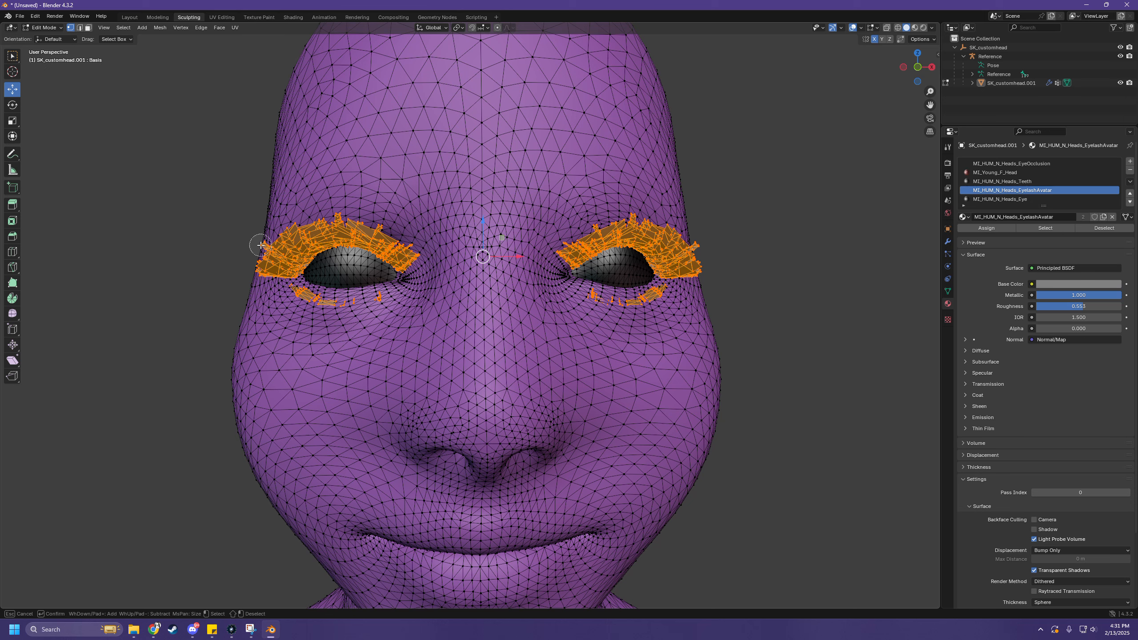
- Deselect a few lash vertices at the outer corner of the character's right eye and turn on X-ray for the viewport
left_click_drag(241, 256, 252, 261, "shift")
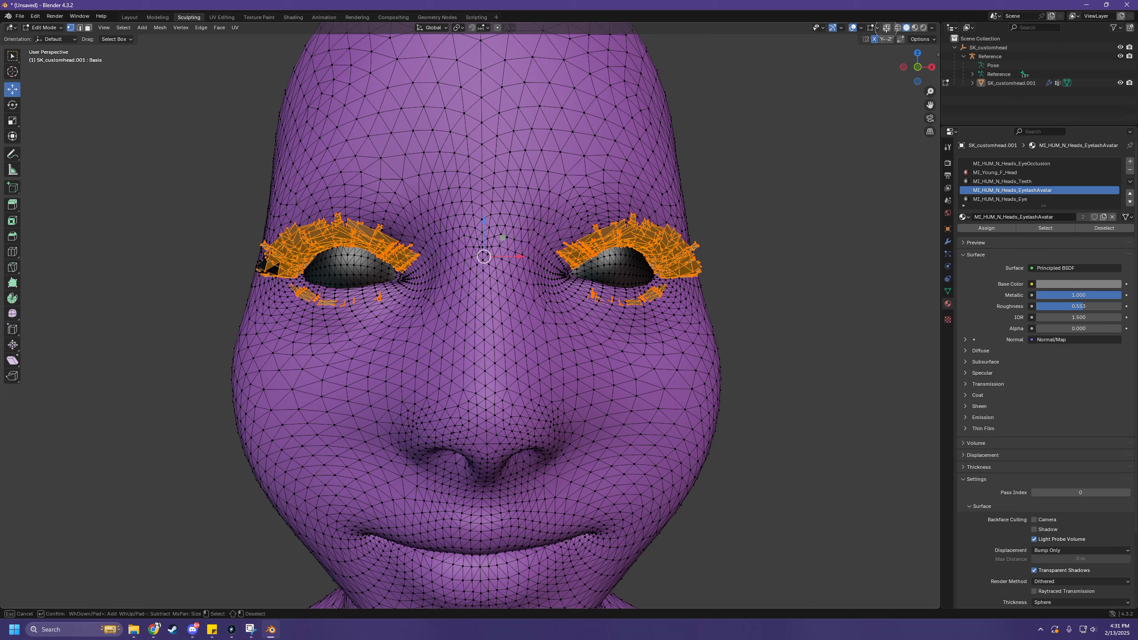
key("Escape")
left_click(887, 28)
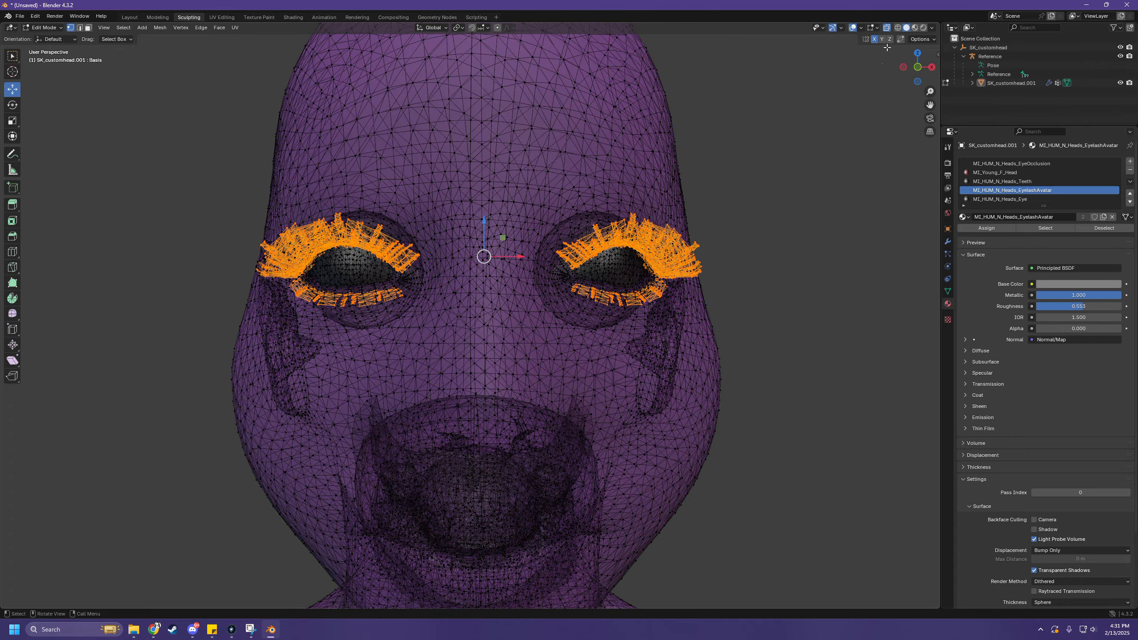
scroll(373, 154, "up", 3)
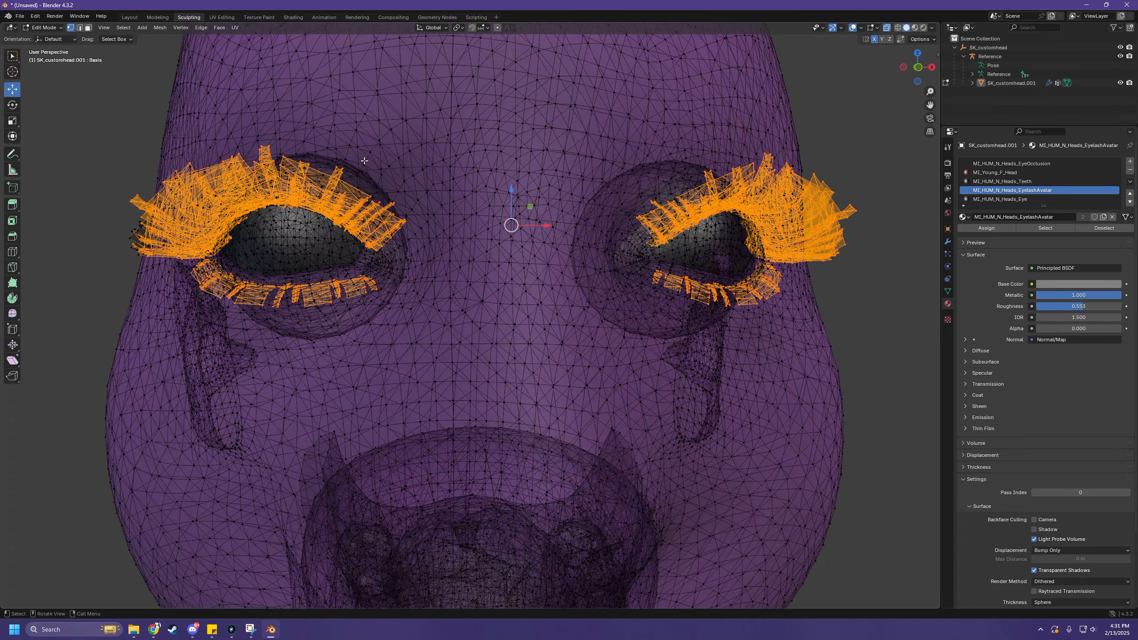
middle_click_drag(364, 160, 158, 201)
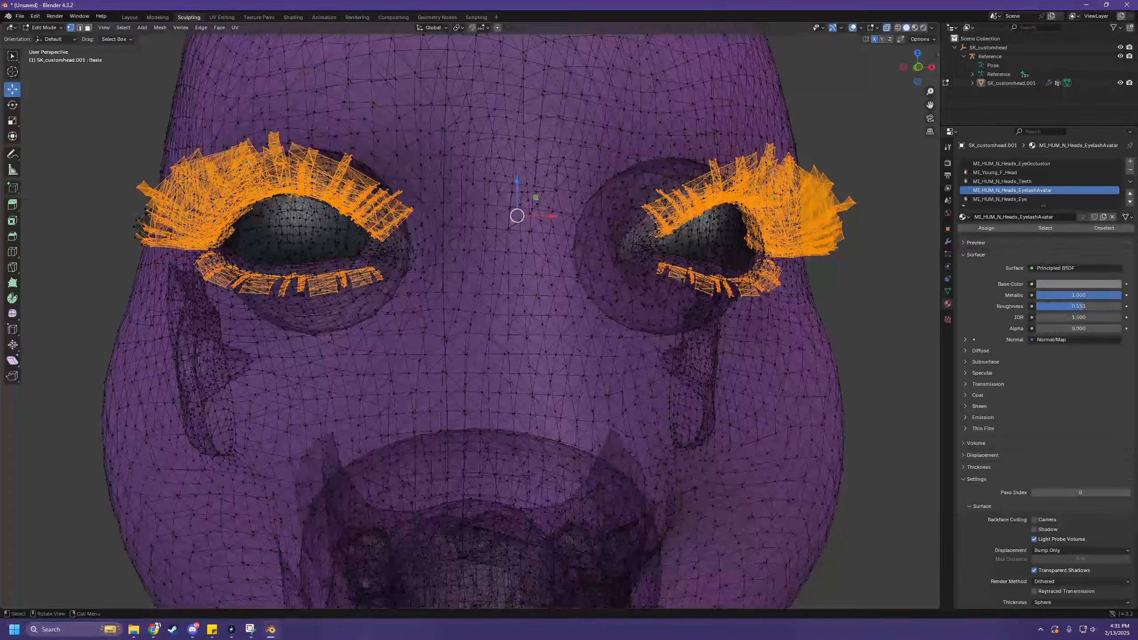
scroll(248, 163, "up", 2)
mouse_move(249, 164)
middle_mouse_down()
mouse_move(261, 162)
mouse_move(257, 150)
middle_mouse_up()
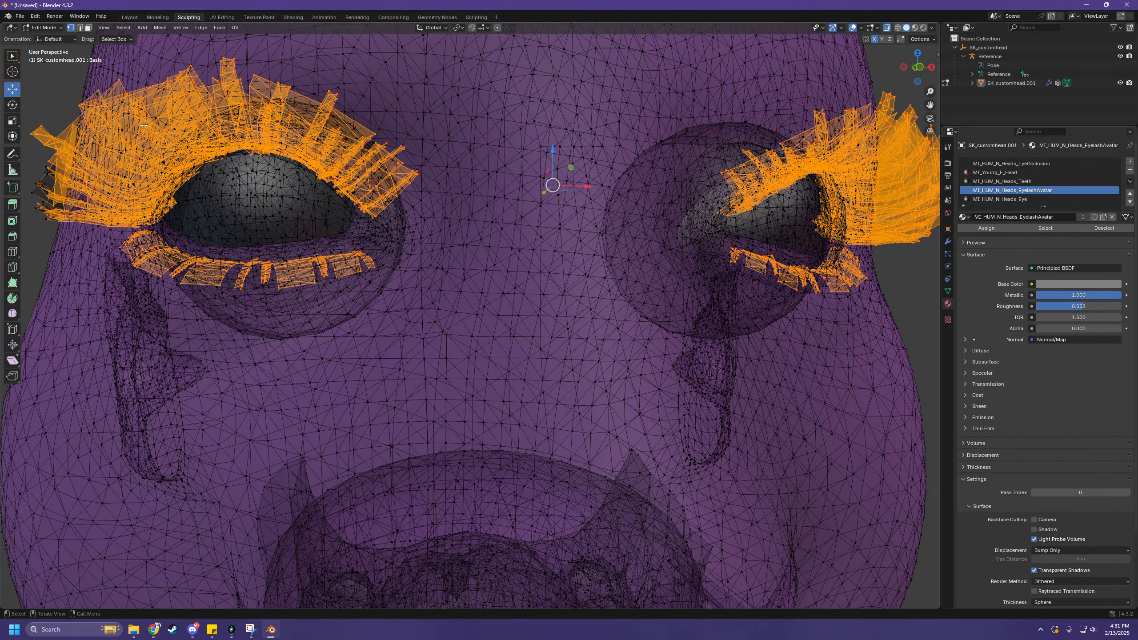
- Deselect all upper eyelashes of the character's right eye with Circle Select, keeping the lower lashes selected
key("c")
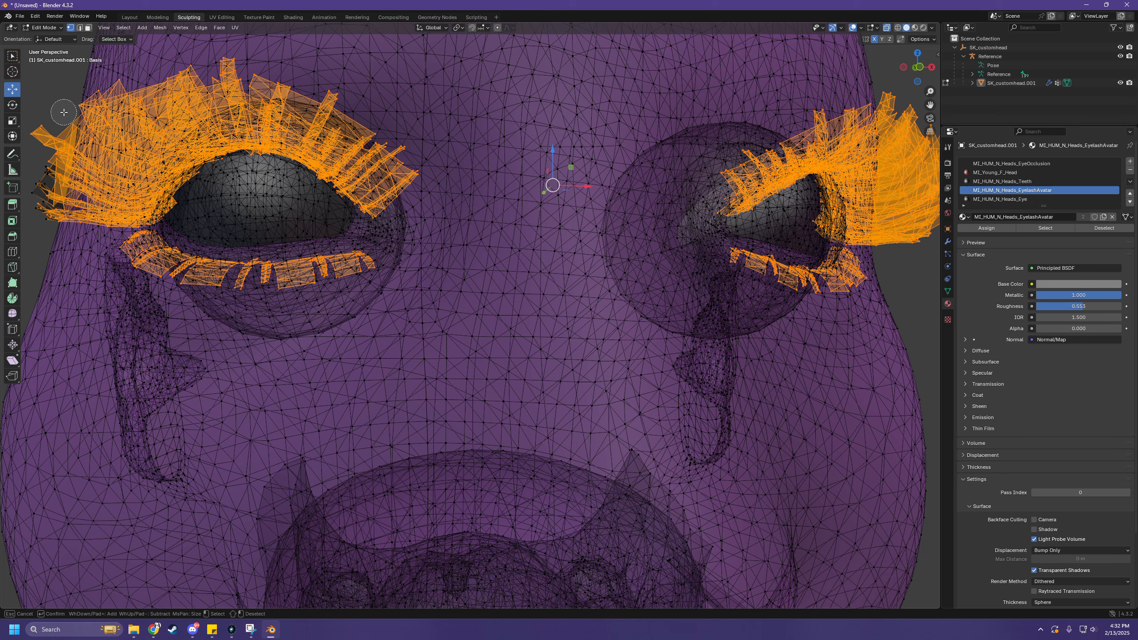
scroll(63, 119, "up", 3)
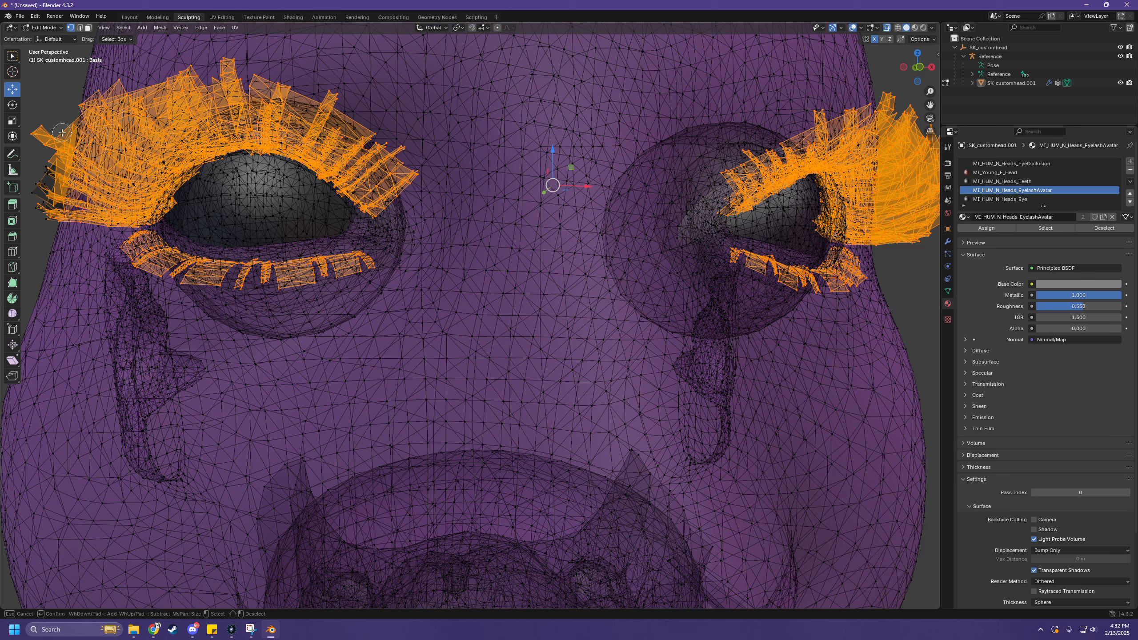
scroll(58, 144, "down", 3)
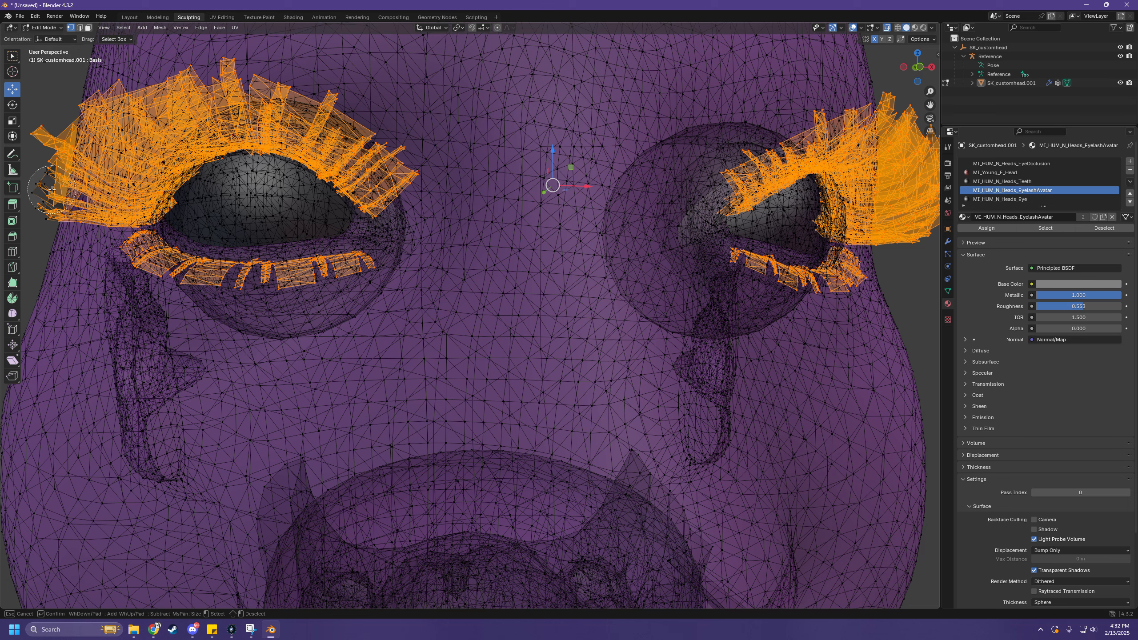
scroll(56, 184, "down", 2)
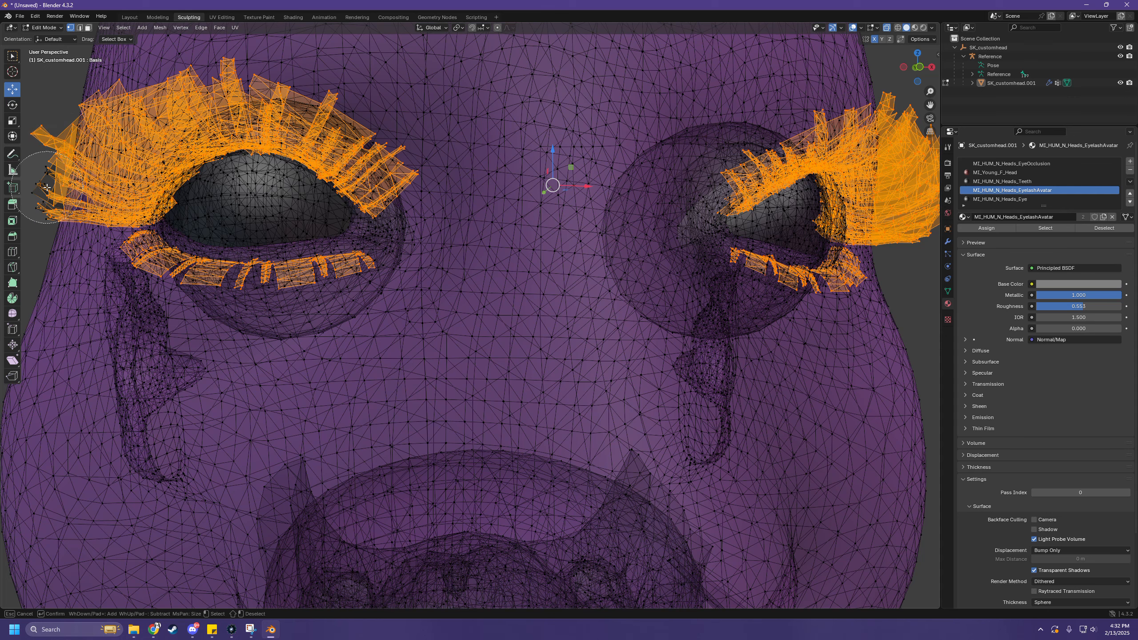
left_click_drag(46, 188, 60, 185, "shift")
left_click_drag(68, 188, 131, 191, "shift")
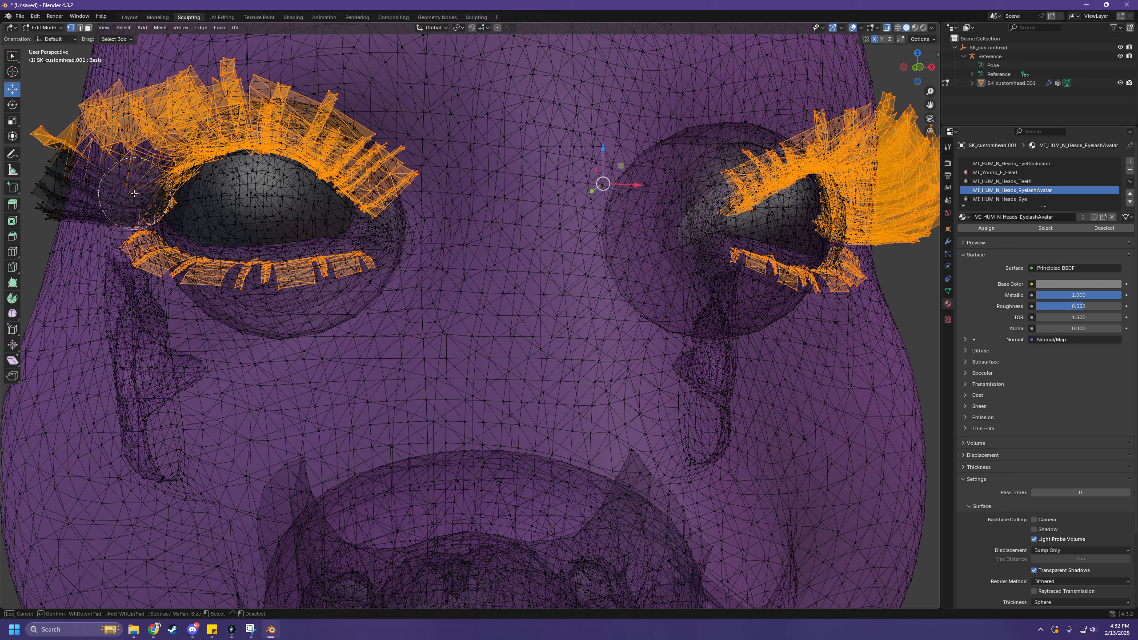
scroll(129, 192, "up", 2)
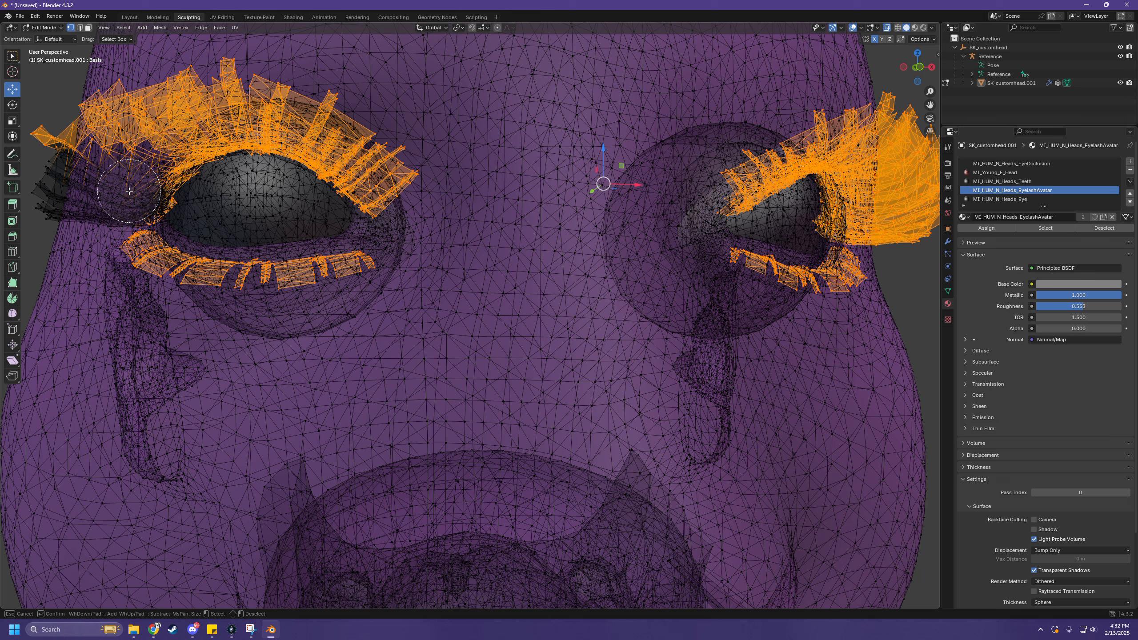
mouse_move(141, 195)
left_mouse_down("shift")
mouse_move(179, 181)
mouse_move(174, 121)
mouse_move(76, 142)
mouse_move(166, 154)
mouse_move(193, 135)
mouse_move(148, 96)
mouse_move(177, 129)
mouse_move(208, 92)
mouse_move(237, 135)
mouse_move(250, 103)
mouse_move(298, 145)
mouse_move(385, 139)
mouse_move(323, 188)
mouse_move(402, 195)
left_mouse_up("shift")
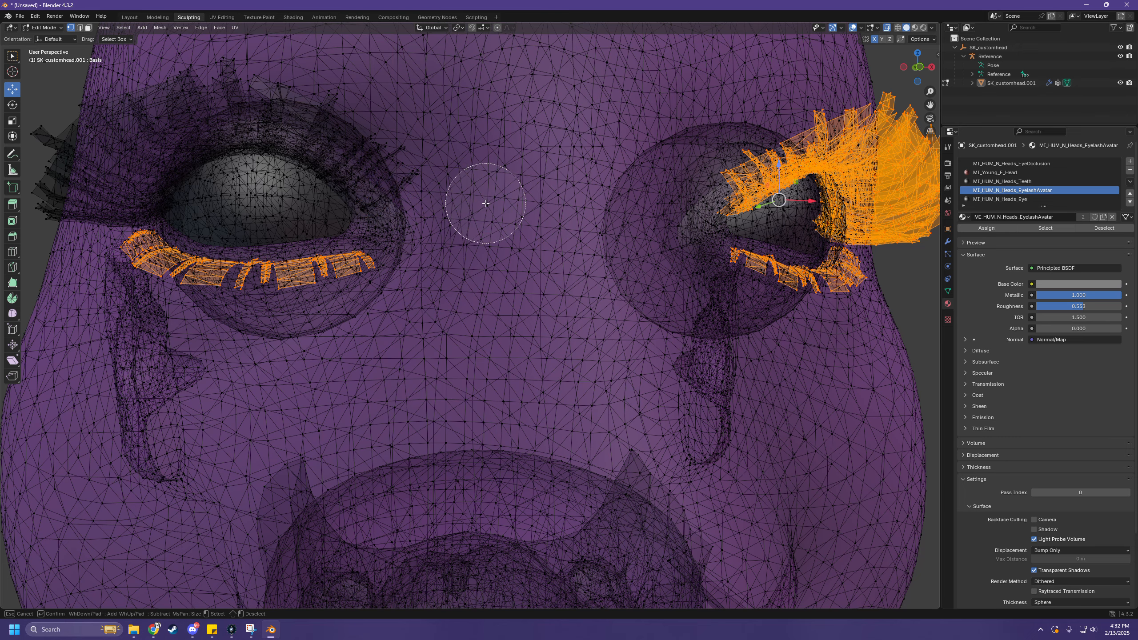
scroll(502, 204, "down", 5)
key("Escape")
- Deselect the upper eyelashes of the character's left eye with Circle Select so only the lower lashes remain selected
middle_click_drag(533, 224, 493, 236)
left_click_drag(930, 104, 844, 116)
middle_click_drag(845, 116, 815, 121)
key("c")
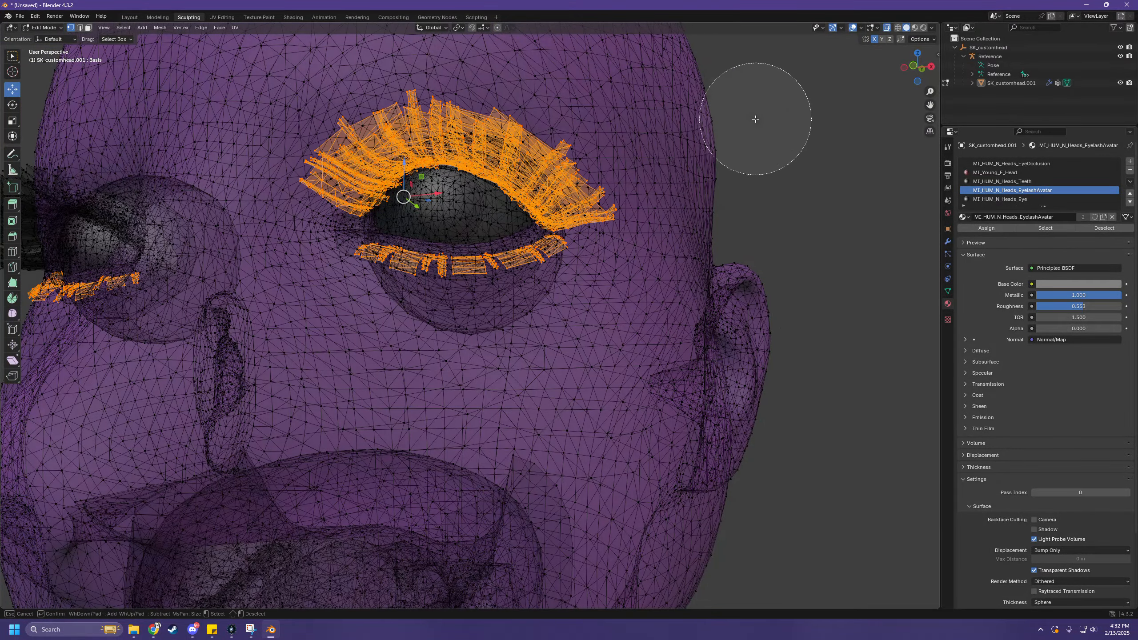
scroll(354, 135, "up", 4)
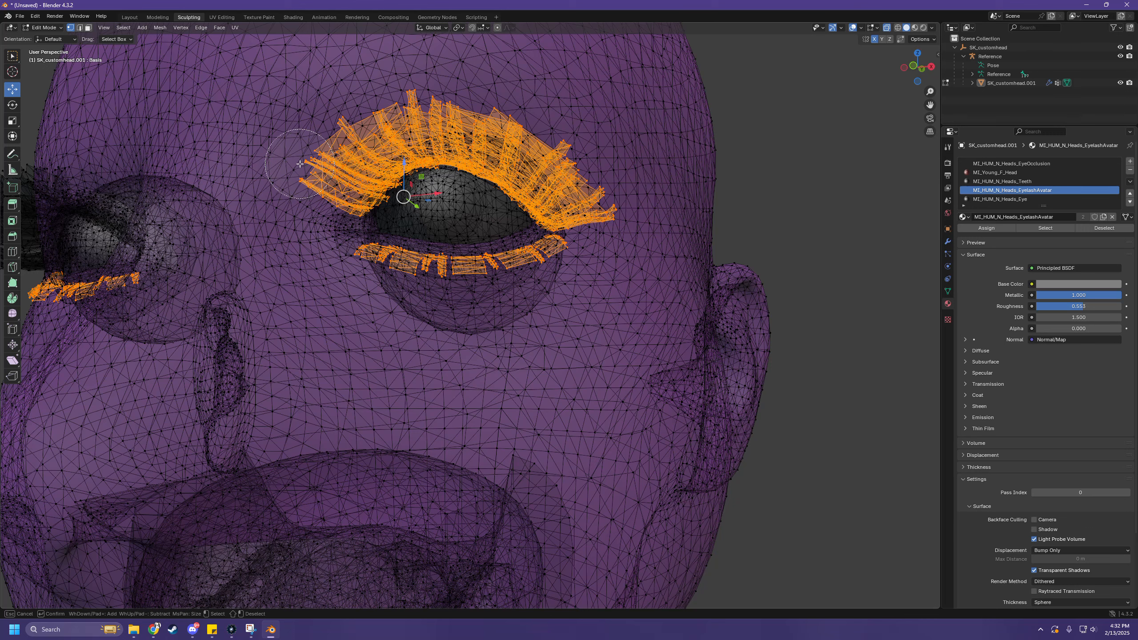
mouse_move(287, 165)
left_mouse_down("shift")
mouse_move(290, 178)
mouse_move(328, 186)
mouse_move(425, 135)
mouse_move(392, 113)
mouse_move(446, 112)
mouse_move(495, 127)
mouse_move(521, 160)
mouse_move(515, 172)
mouse_move(554, 161)
mouse_move(528, 189)
mouse_move(555, 198)
mouse_move(612, 193)
mouse_move(624, 162)
left_mouse_up("shift")
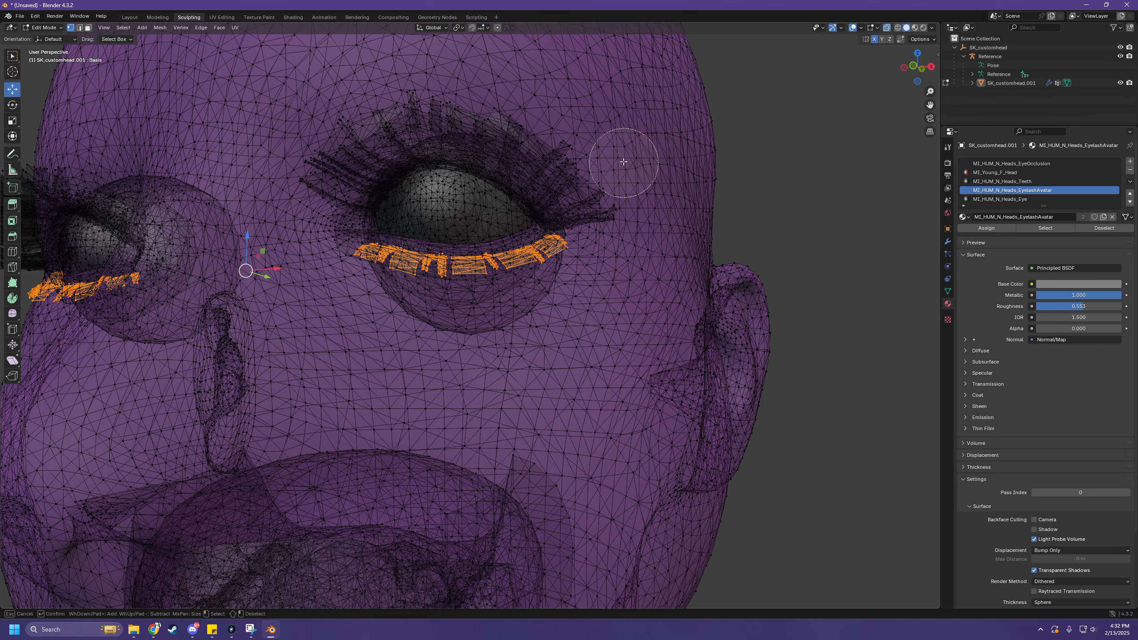
scroll(529, 115, "down", 4)
scroll(359, 151, "up", 1)
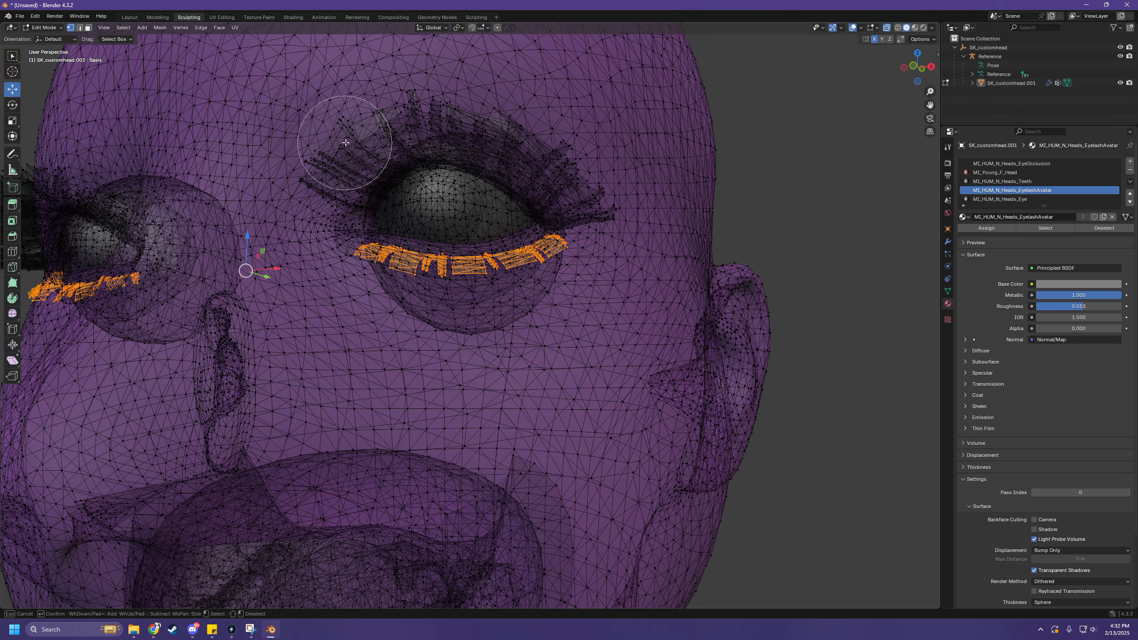
key("Escape")
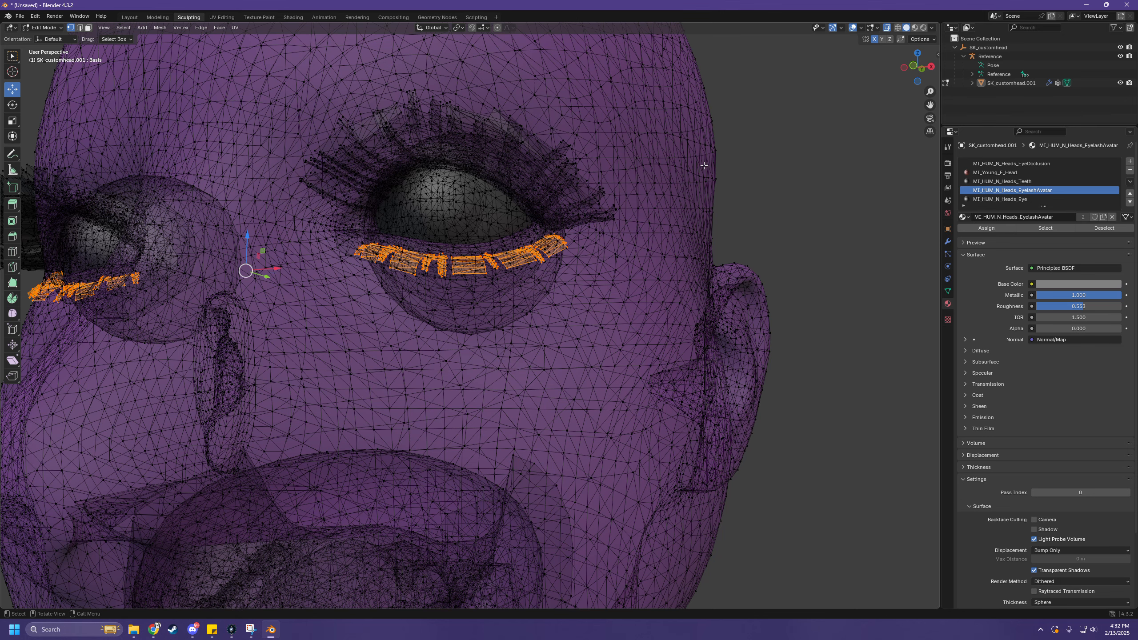
- Turn off X-ray and move the selected lower eyelashes slightly forward along the Y axis
scroll(703, 166, "down", 4)
middle_click_drag(704, 167, 732, 201)
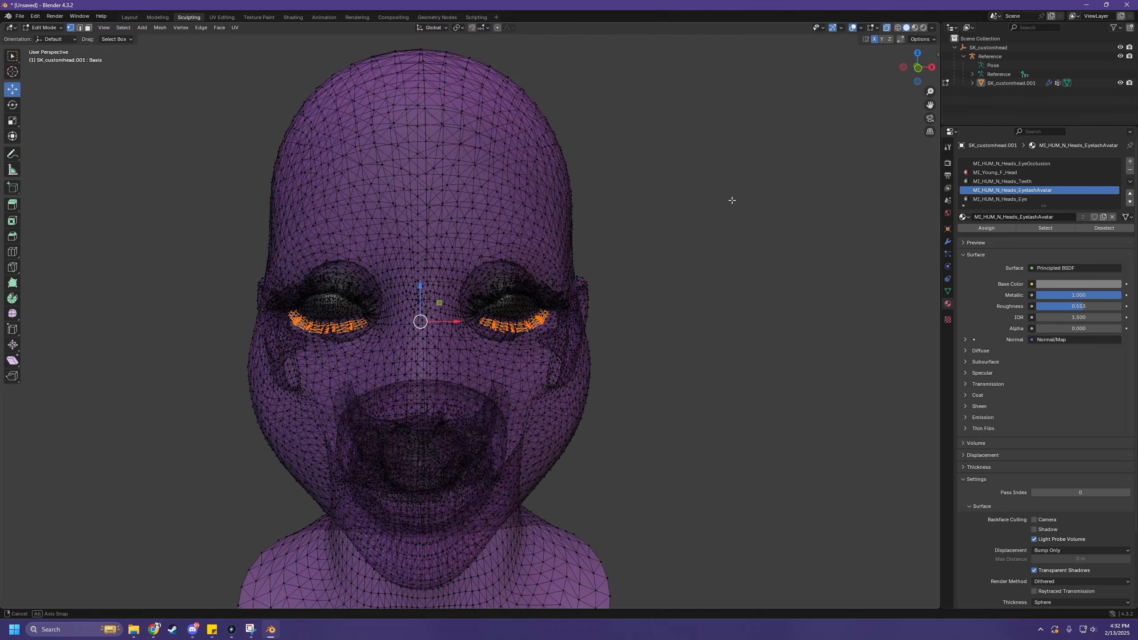
left_click(889, 30)
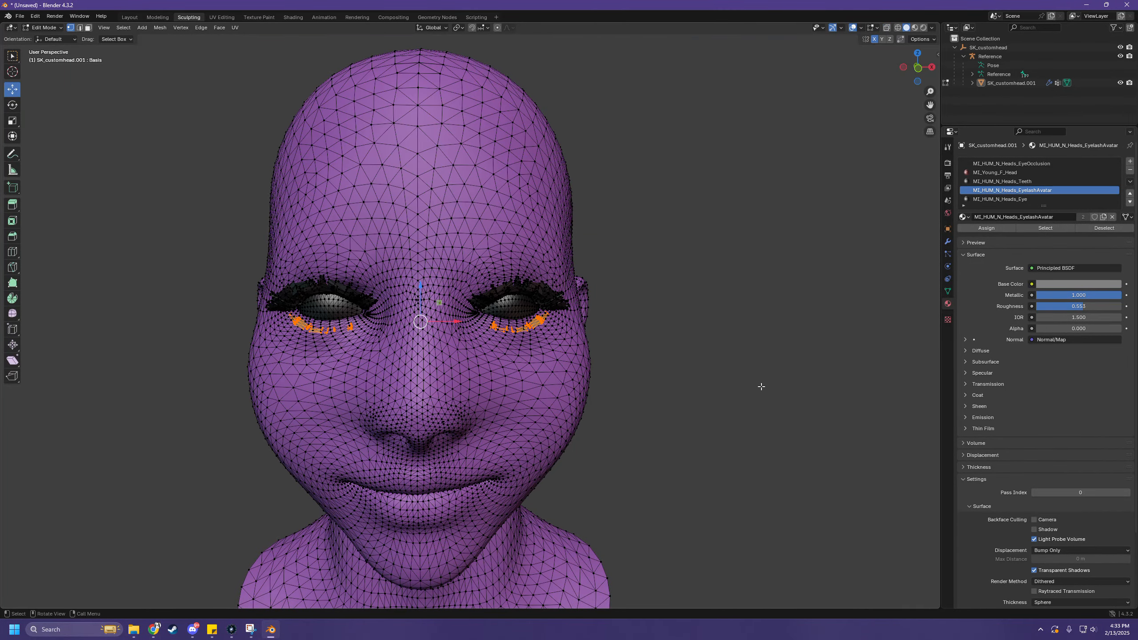
middle_click_drag(730, 313, 728, 260)
scroll(621, 218, "up", 5)
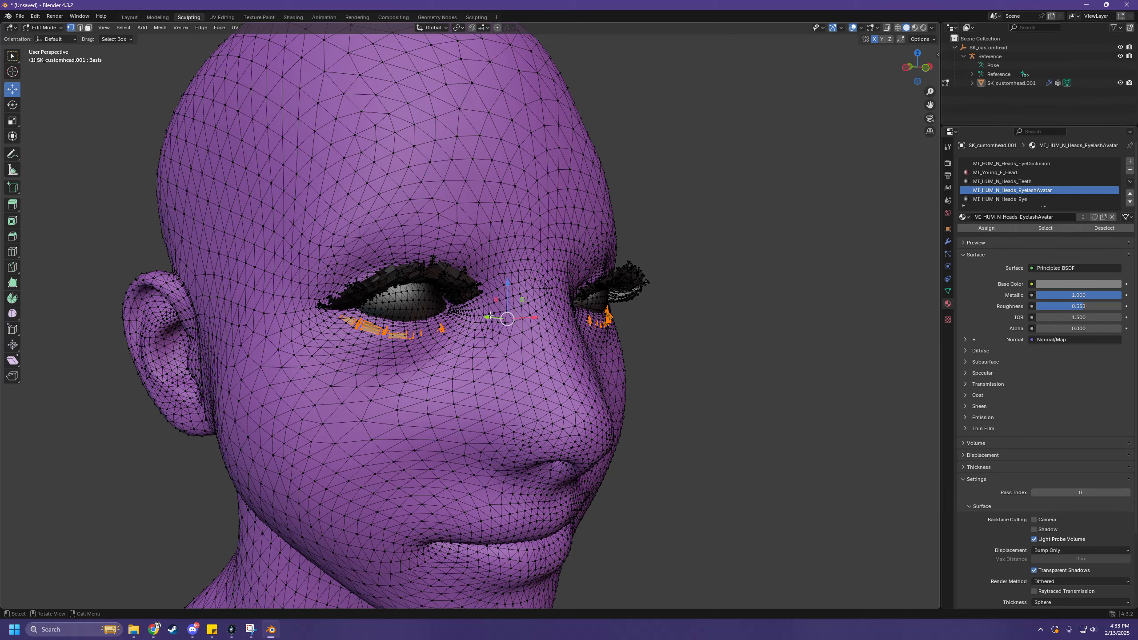
left_click_drag(489, 318, 495, 318)
middle_click_drag(495, 317, 519, 369)
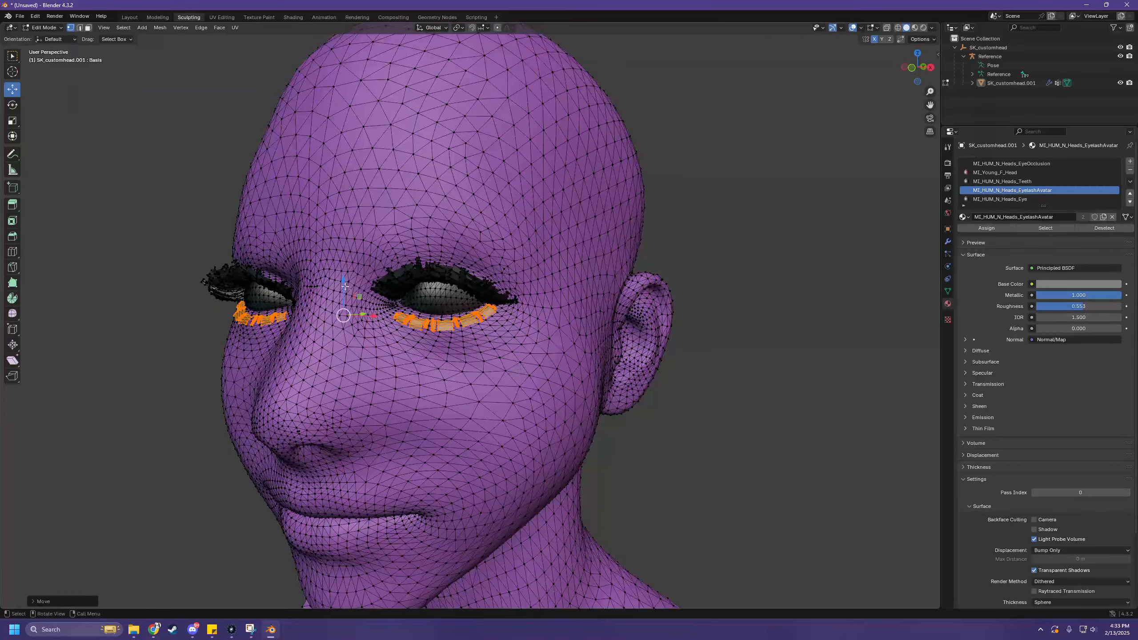
- Raise the lower eyelashes slightly along the Z axis and check their fit from the front
left_click_drag(344, 287, 344, 282)
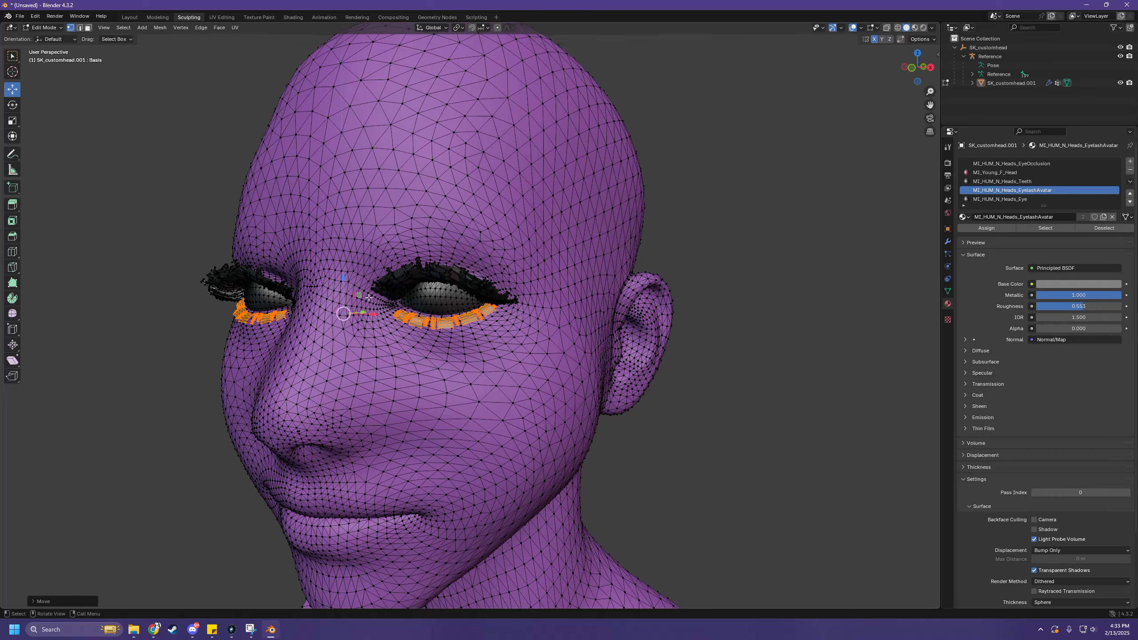
middle_click_drag(345, 281, 505, 363)
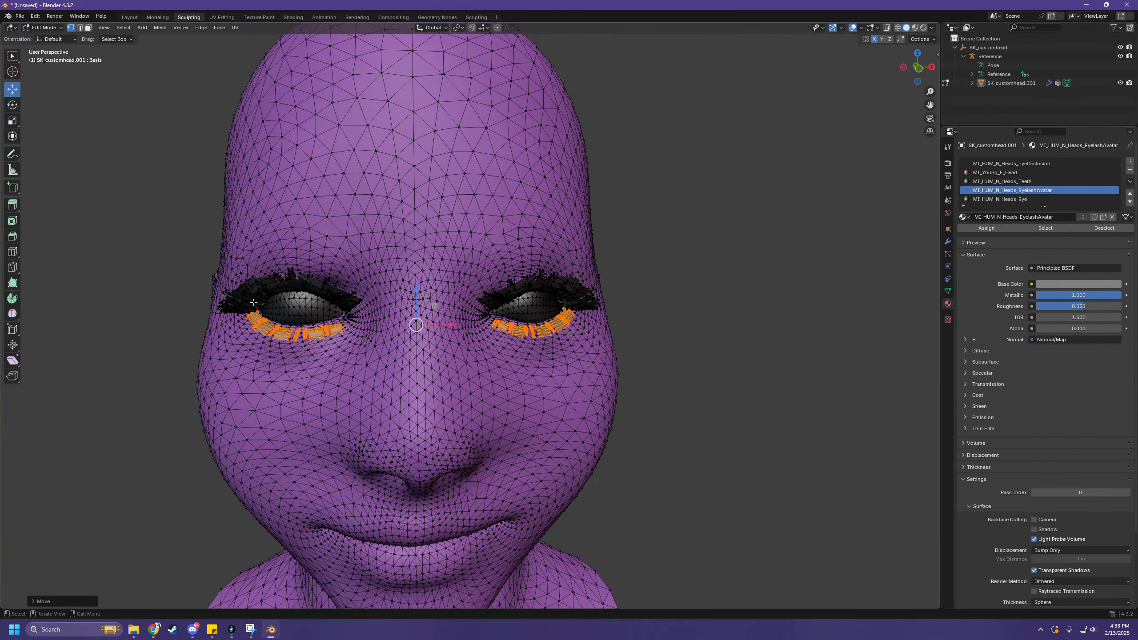
scroll(337, 337, "down", 1)
scroll(348, 339, "up", 1)
middle_click_drag(348, 338, 397, 300)
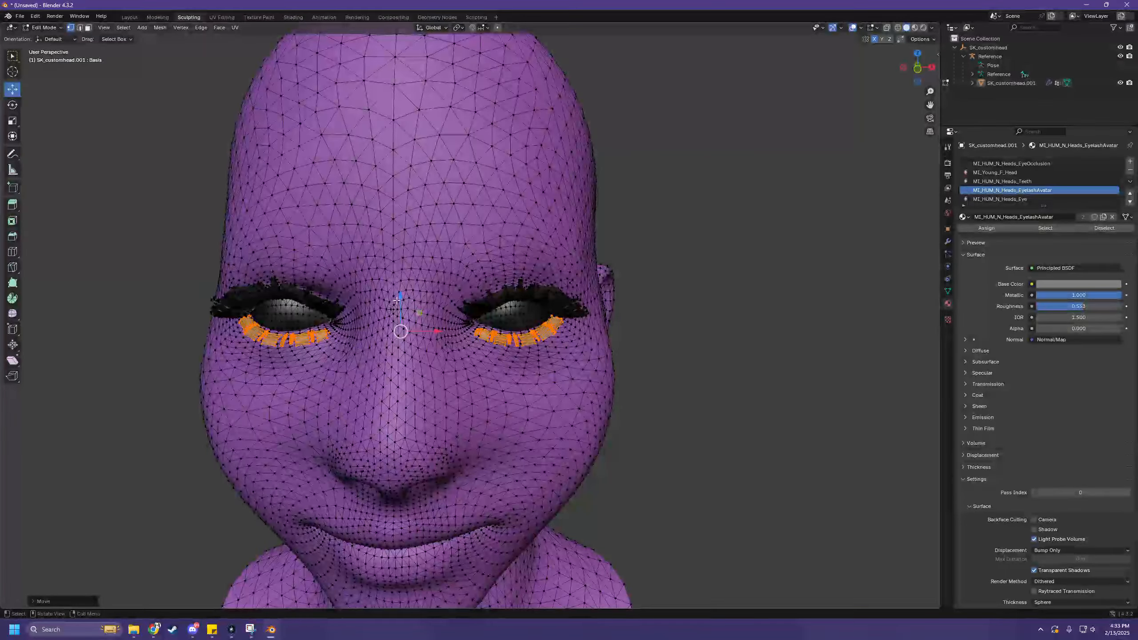
- Lower the selected lower eyelashes slightly along the Z axis and scale them wider along the X axis
left_click_drag(397, 301, 401, 306)
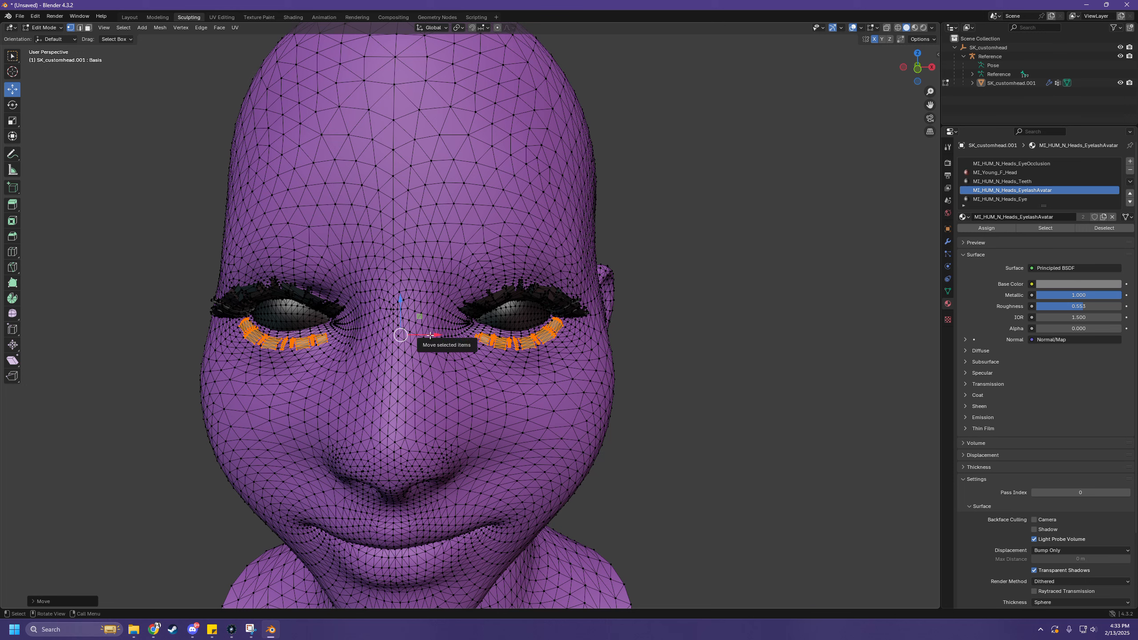
left_click(16, 124)
mouse_move(400, 300)
left_mouse_down()
mouse_move(400, 286)
mouse_move(400, 301)
left_mouse_up()
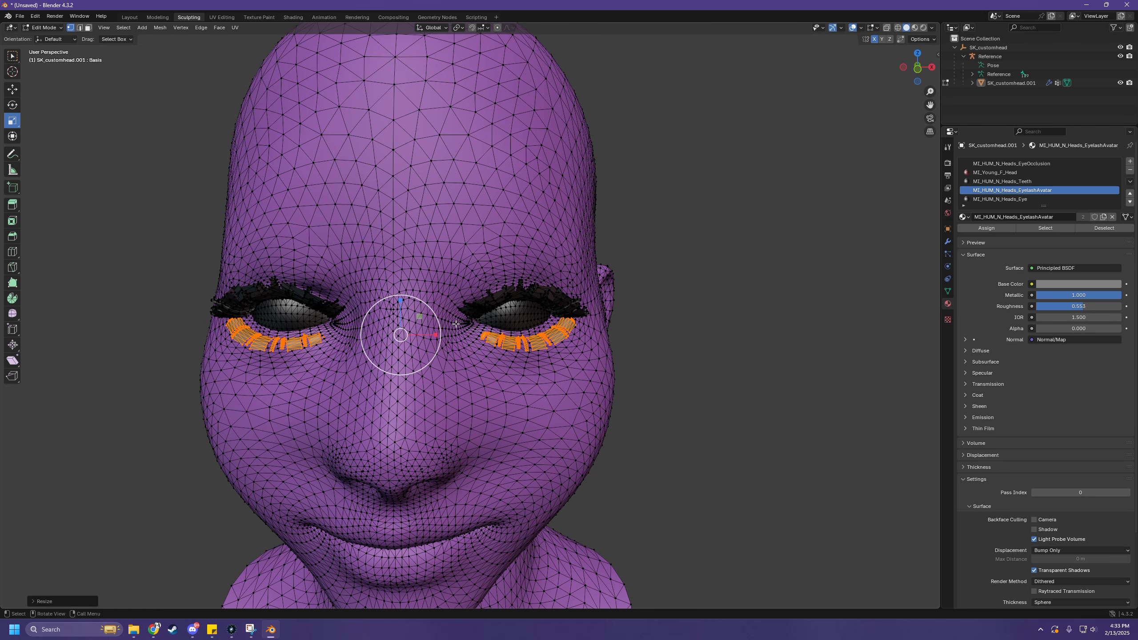
scroll(398, 315, "up", 1)
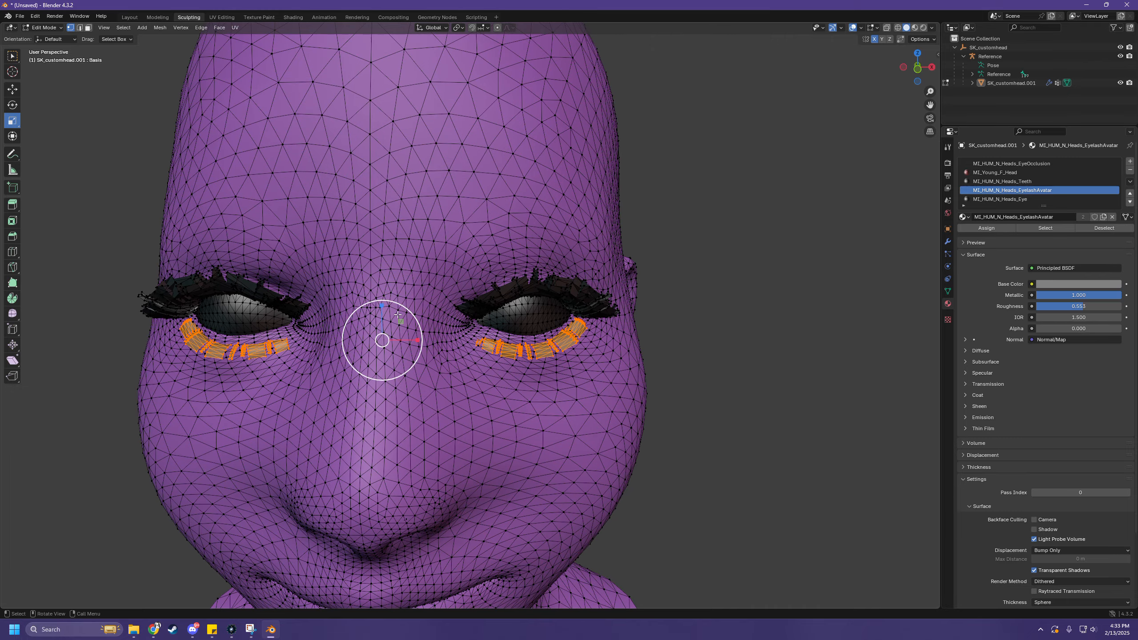
- Scale the lower eyelashes along the Z axis to follow the curve of the lower eyelids
left_click_drag(382, 306, 379, 323)
mouse_move(603, 386)
middle_mouse_down()
mouse_move(515, 381)
mouse_move(599, 382)
middle_mouse_up()
scroll(408, 325, "up", 3)
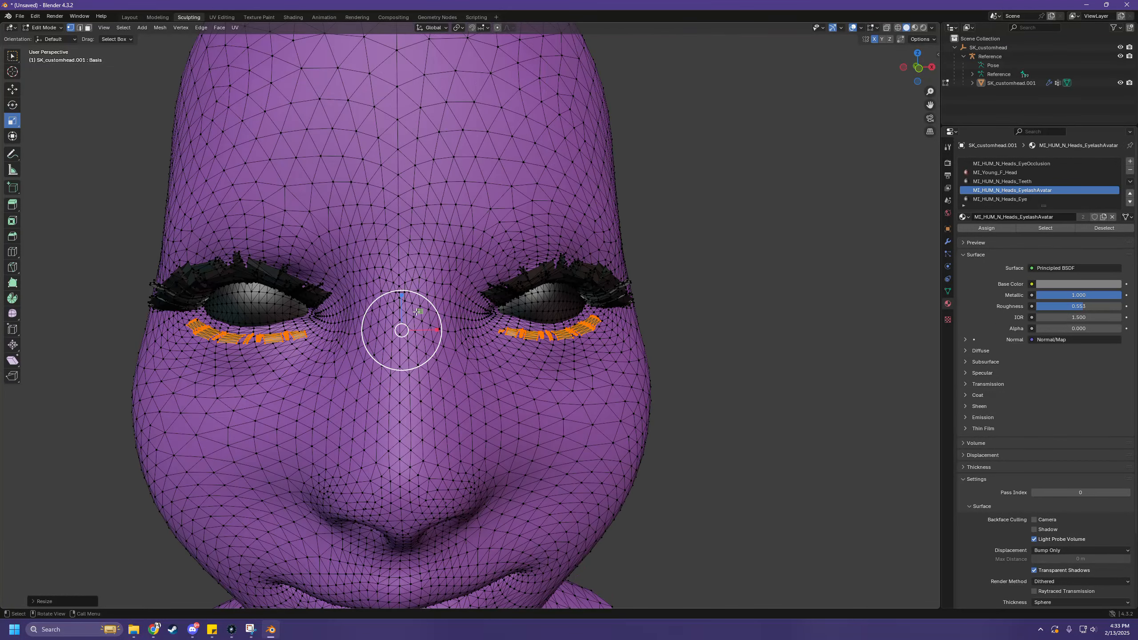
scroll(415, 305, "down", 2)
key("super")
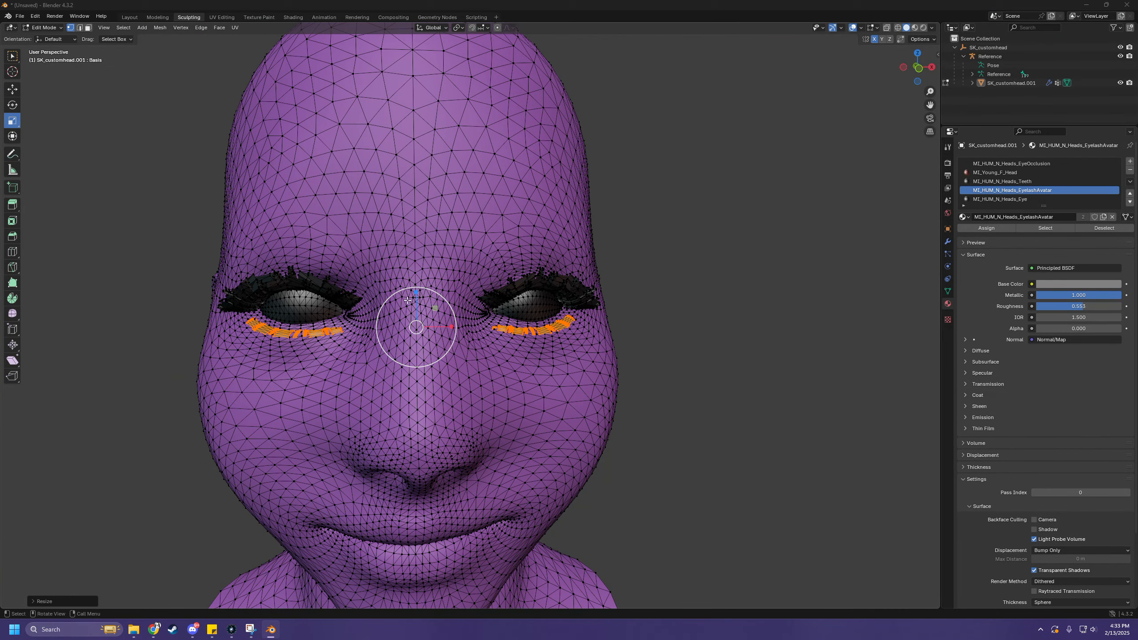
key("super")
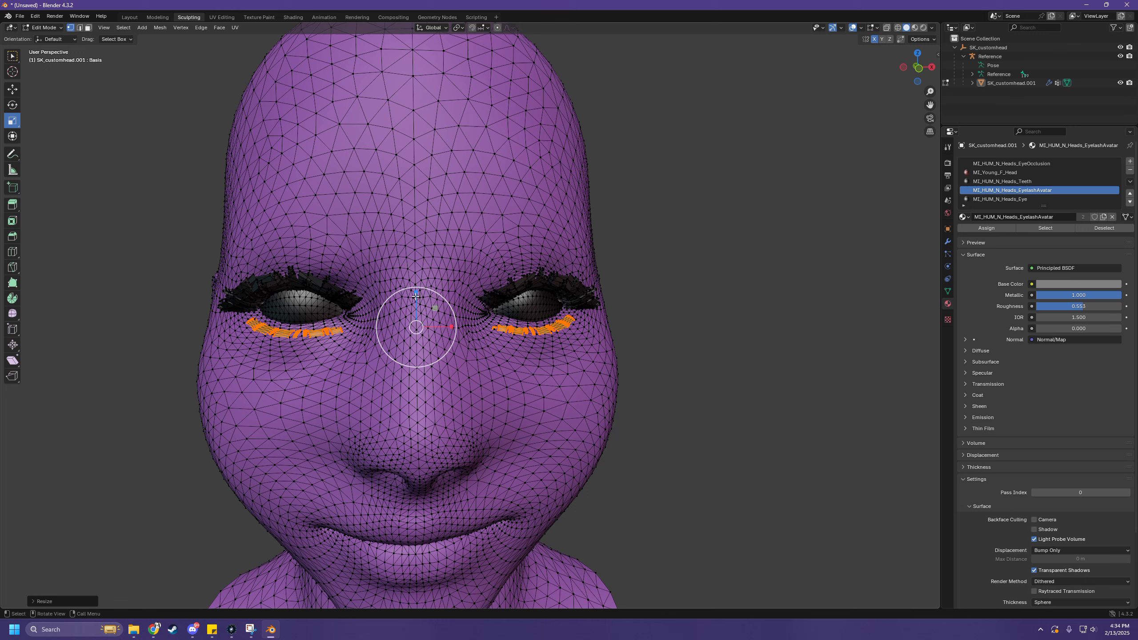
left_click_drag(415, 289, 387, 312)
scroll(449, 320, "up", 5)
middle_click_drag(182, 336, 237, 333)
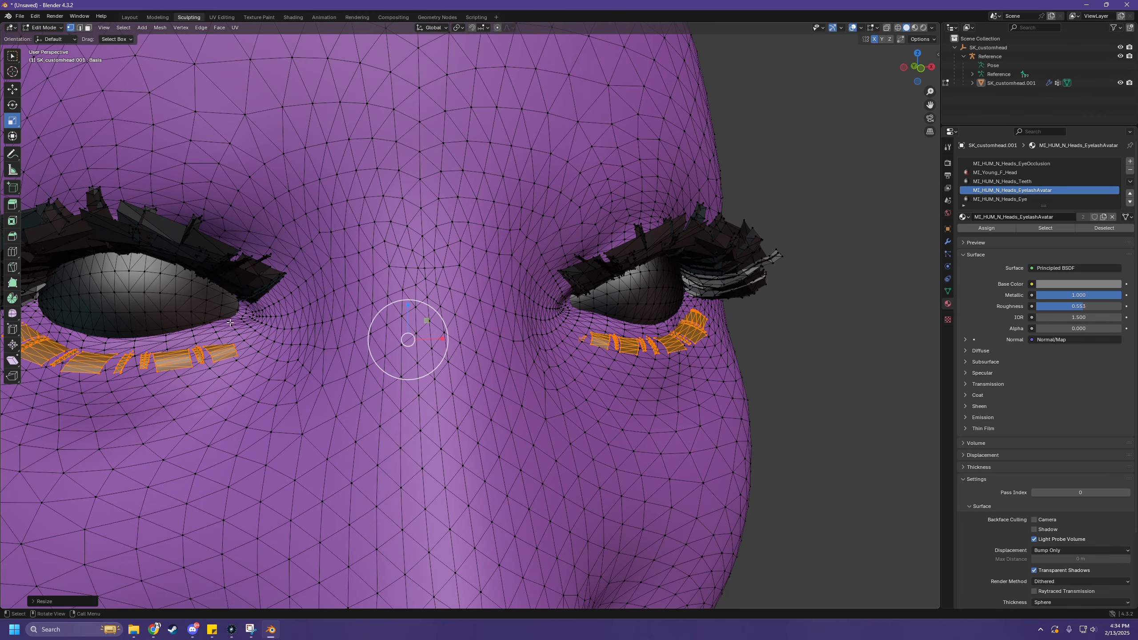
- Set the solid viewport shading color to Texture and inspect the lashes against the textured skin
left_click(933, 27)
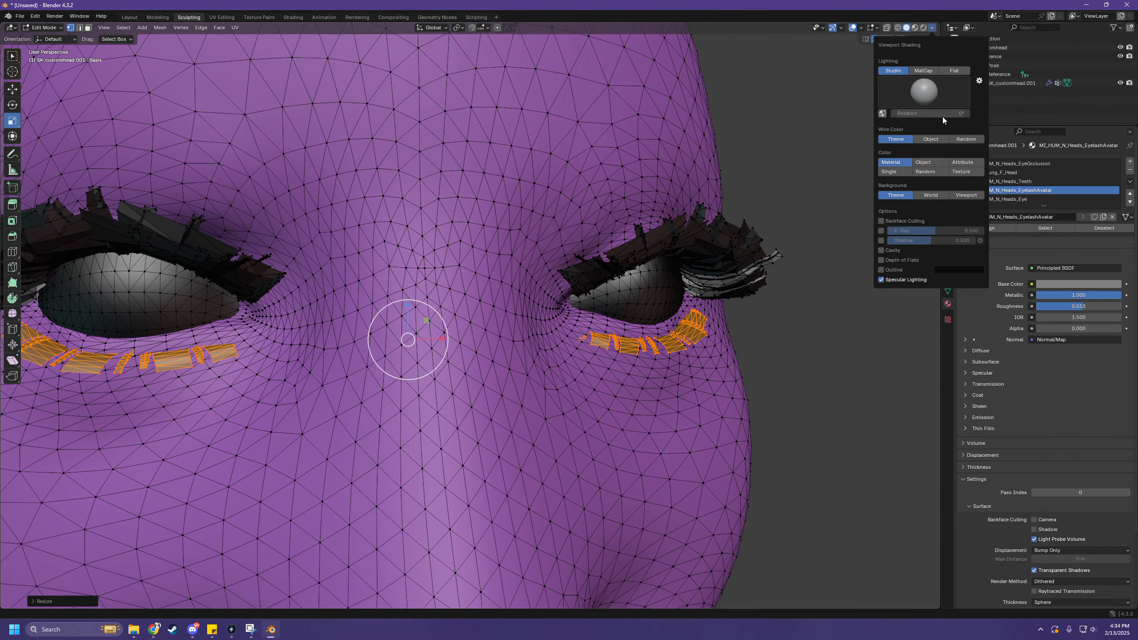
left_click(961, 171)
middle_click_drag(531, 248, 490, 259)
middle_click_drag(689, 309, 579, 278)
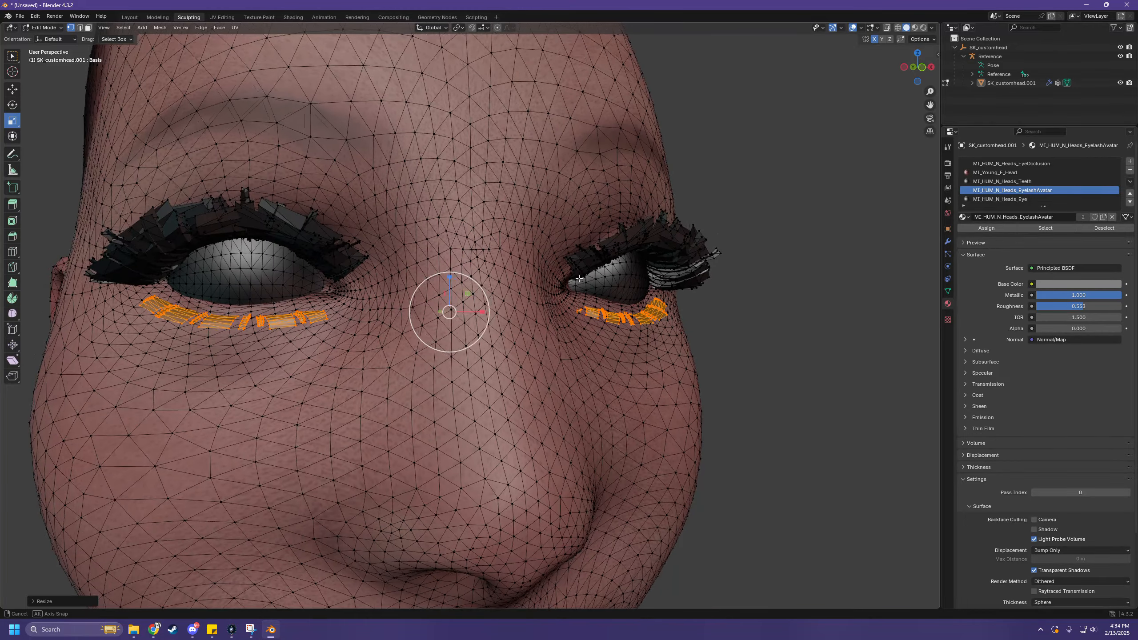
middle_click_drag(483, 321, 481, 328)
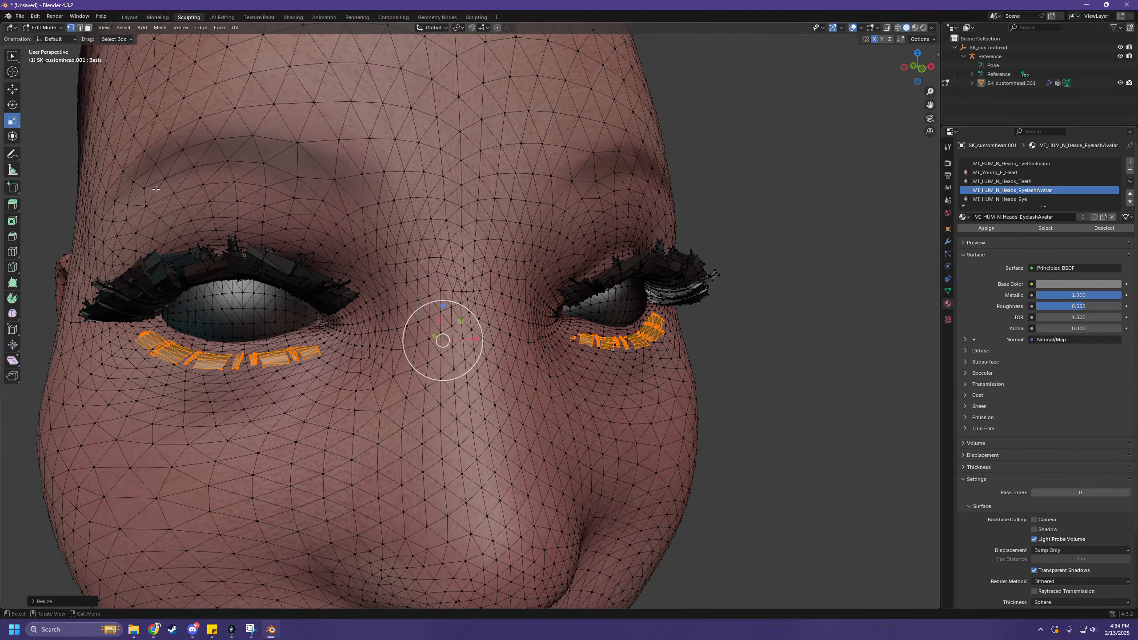
- Move the lower eyelashes slightly forward along the Y axis, out of the lower eyelid skin
left_click(12, 90)
scroll(193, 300, "up", 3)
middle_click_drag(193, 300, 211, 303)
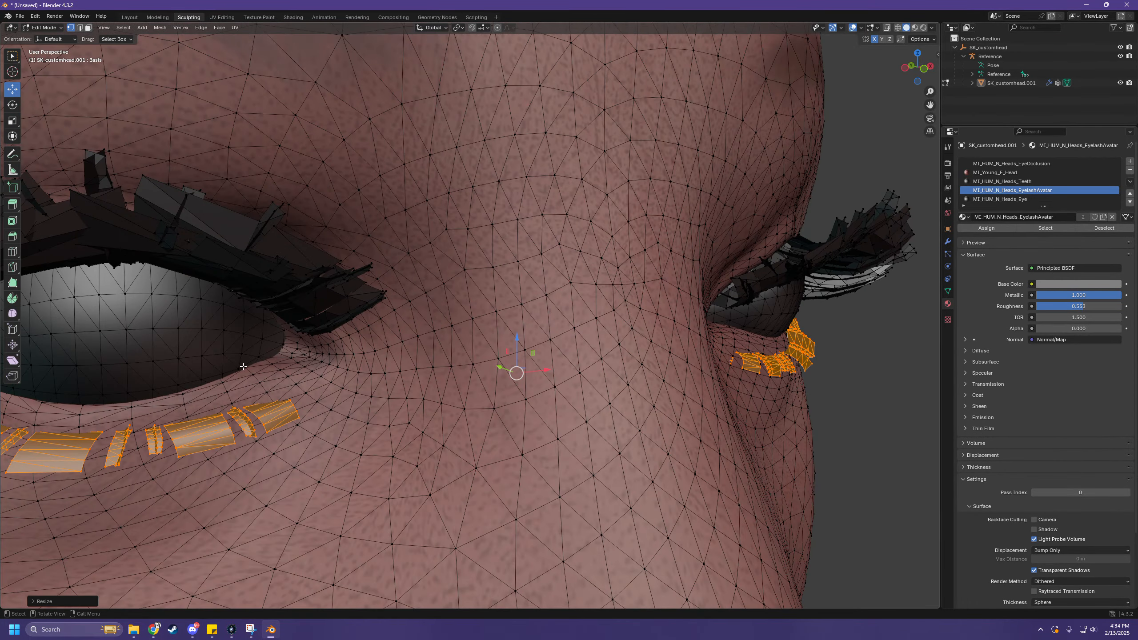
scroll(112, 404, "down", 2)
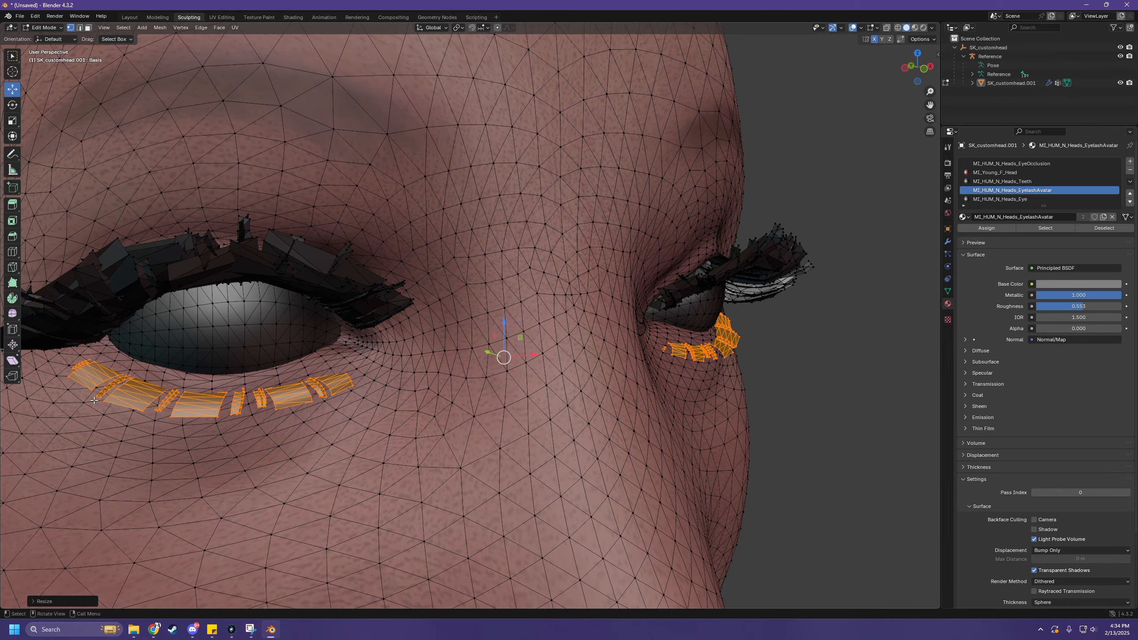
middle_click_drag(95, 402, 105, 404)
scroll(169, 387, "up", 2)
middle_click_drag(170, 388, 113, 344)
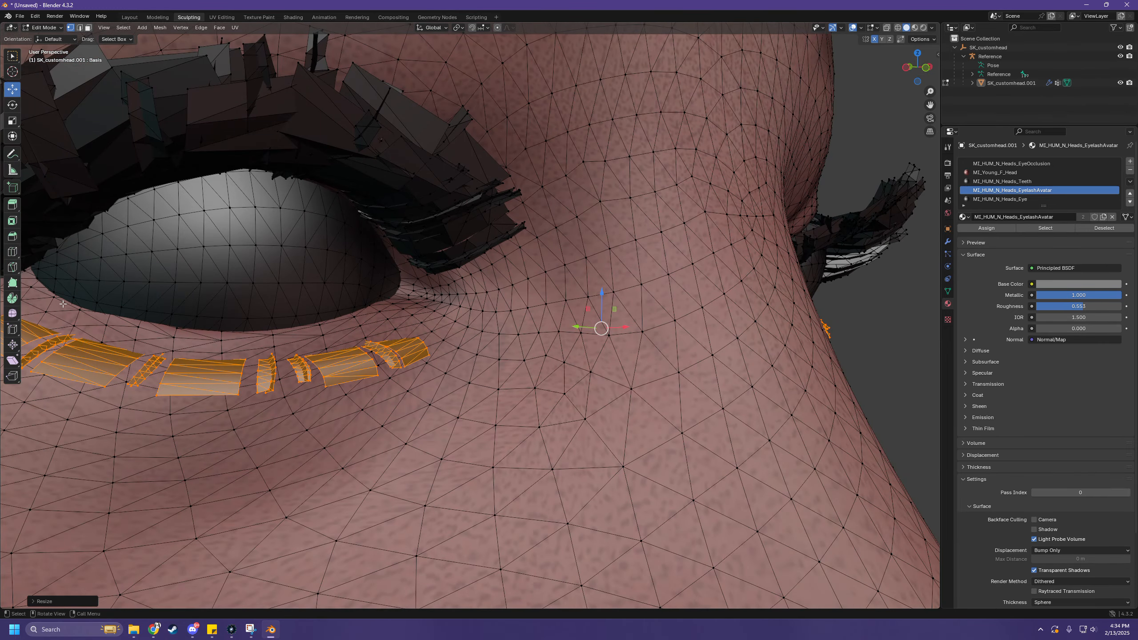
middle_click_drag(104, 305, 173, 361)
scroll(103, 311, "down", 2)
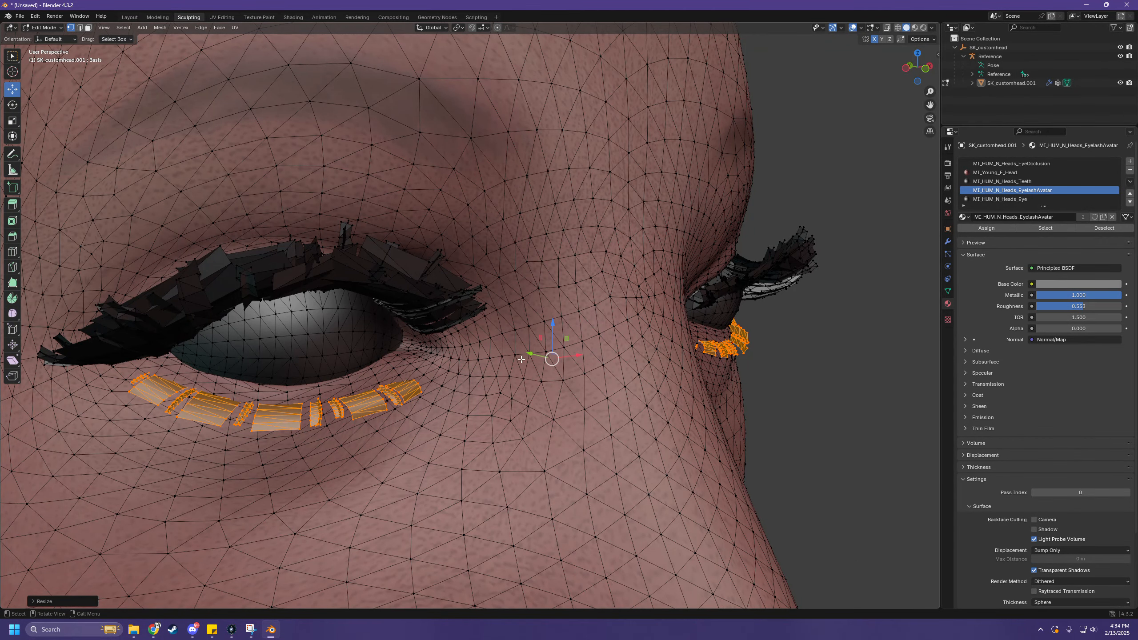
left_click_drag(529, 356, 564, 329)
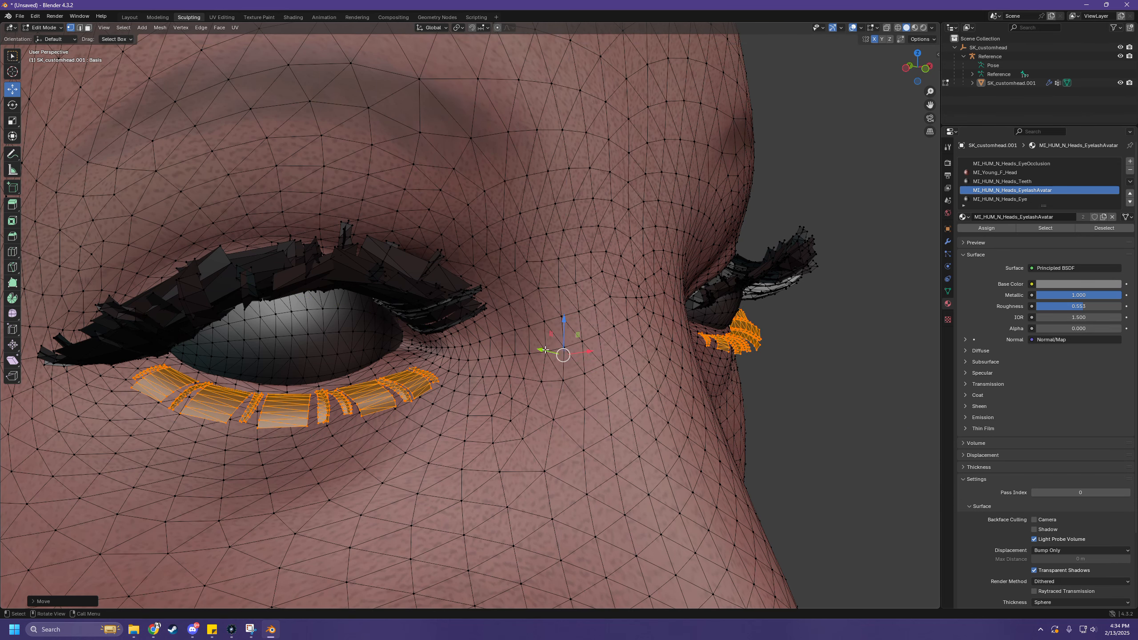
- Check the lower eyelashes at the eye corners and fine-tune their depth along the Y axis
middle_click_drag(513, 389, 454, 365)
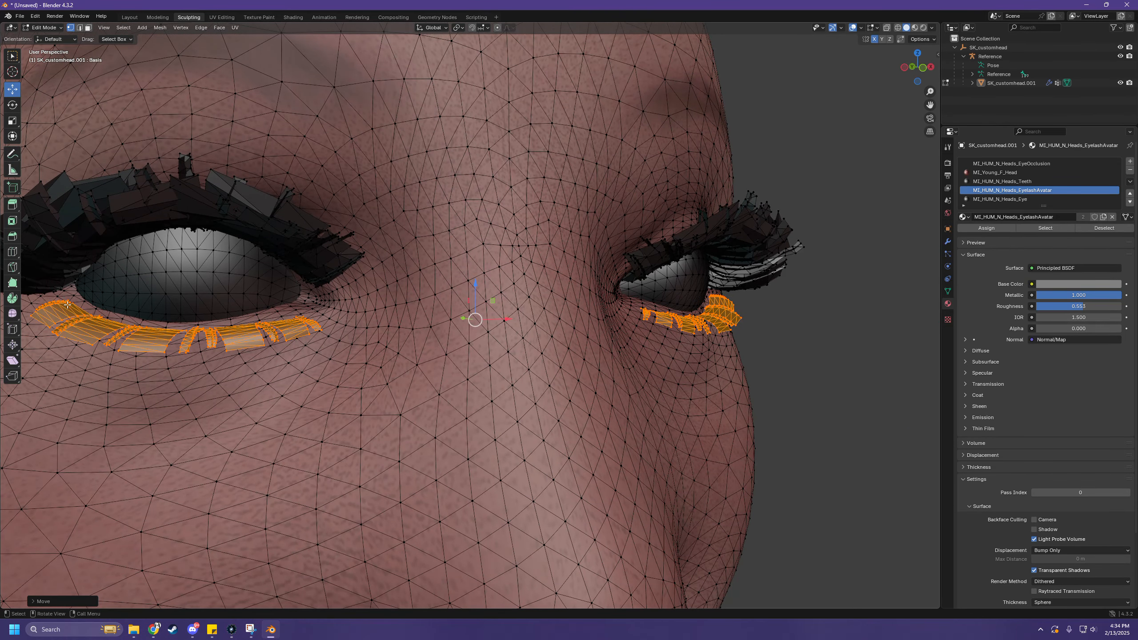
middle_click_drag(326, 310, 621, 360)
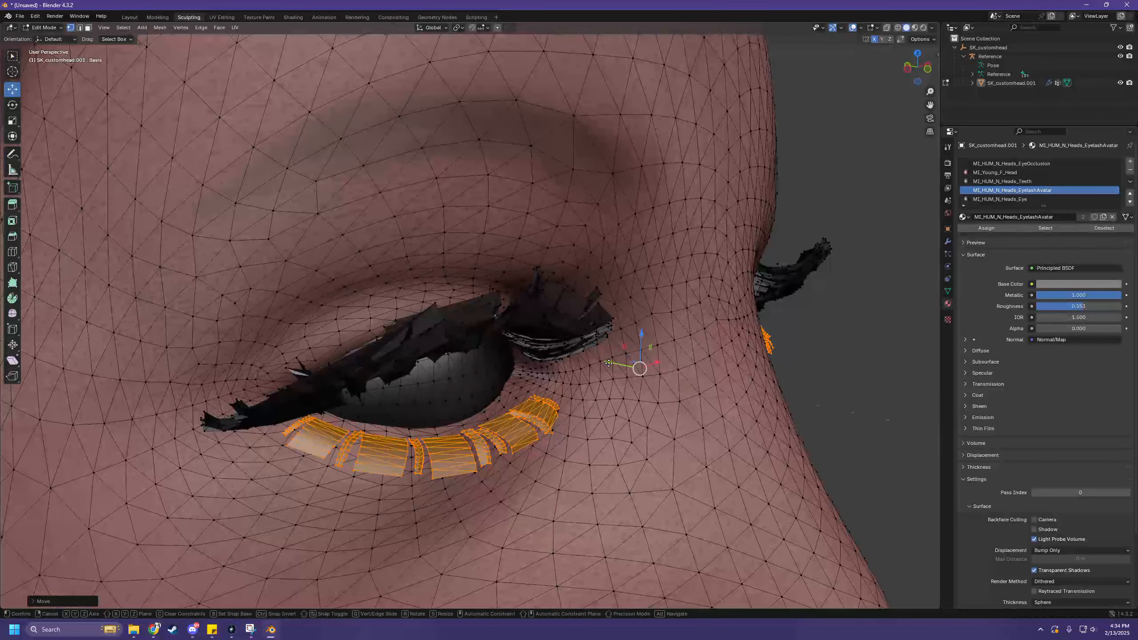
left_click_drag(610, 363, 604, 369)
middle_click_drag(605, 370, 573, 396)
scroll(577, 386, "down", 4)
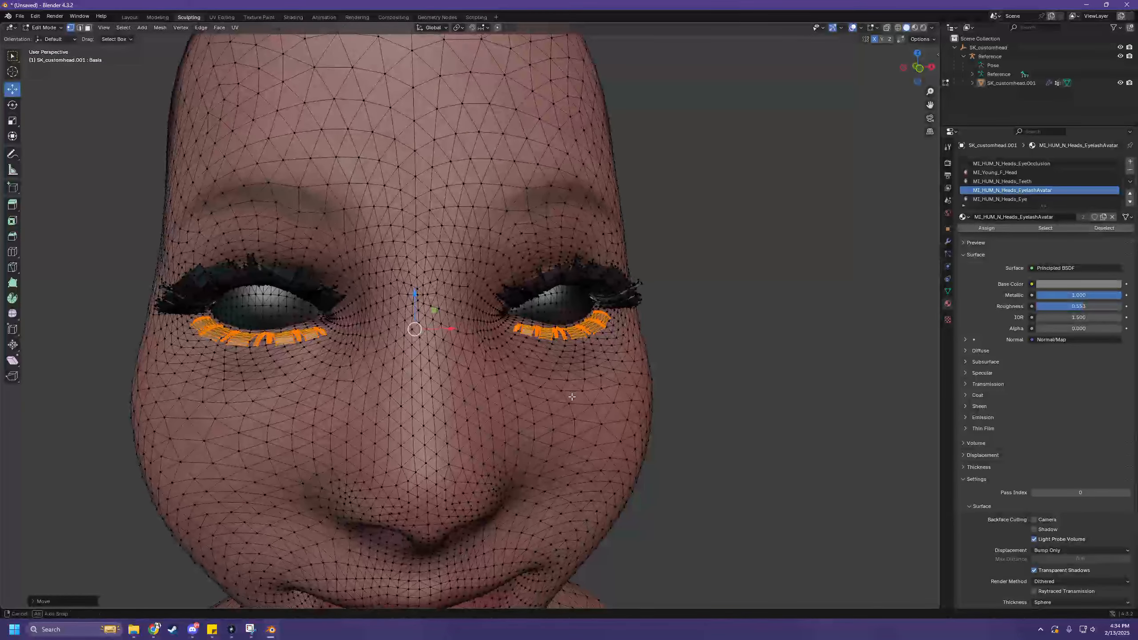
- Adjust the lower eyelashes slightly along the Z axis, and along the Y axis from the side view
left_click_drag(414, 294, 418, 298)
middle_click_drag(417, 297, 666, 367)
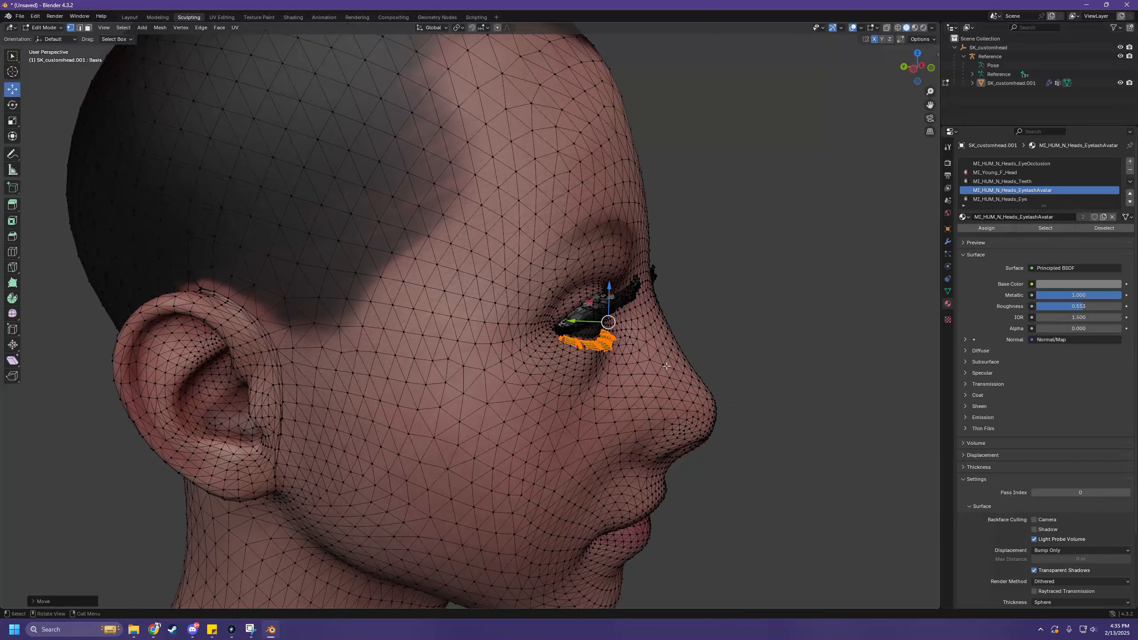
left_click_drag(572, 321, 612, 307)
middle_click_drag(733, 374, 660, 367)
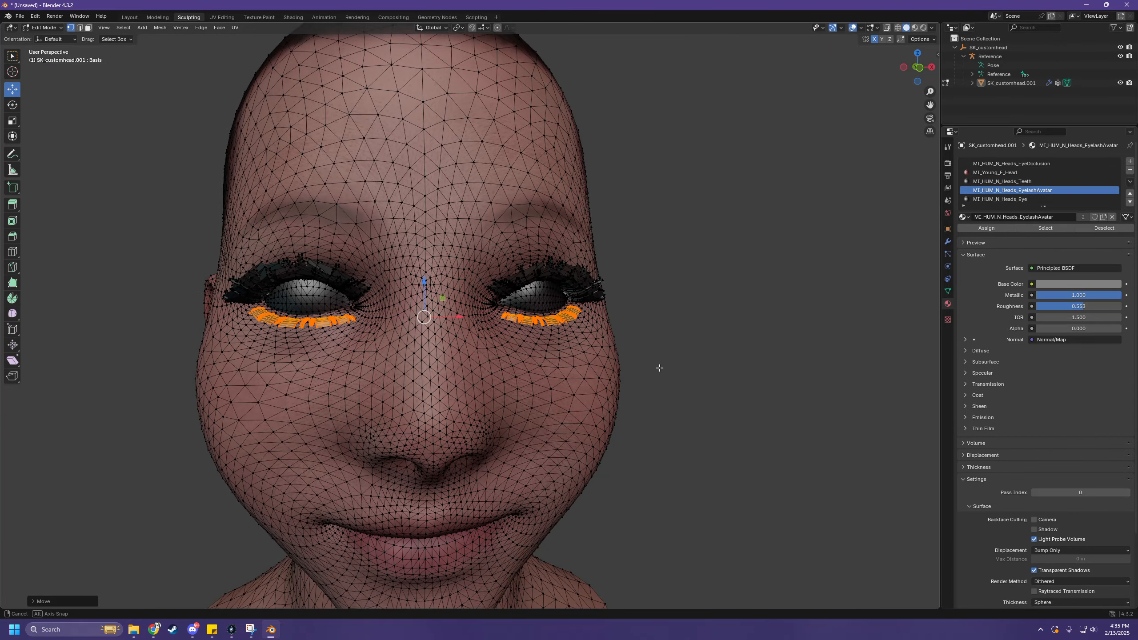
- Try a slight Z-axis scale on the lower eyelashes and clear the selection
left_click(16, 127)
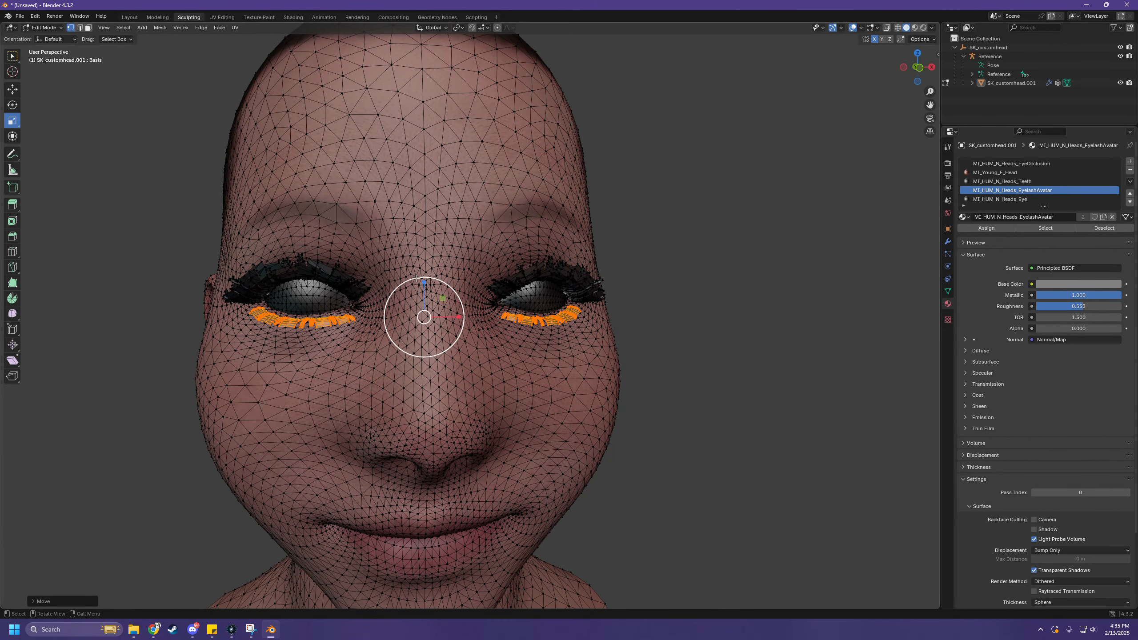
left_click_drag(422, 280, 419, 278)
left_click(18, 95)
scroll(554, 397, "down", 1)
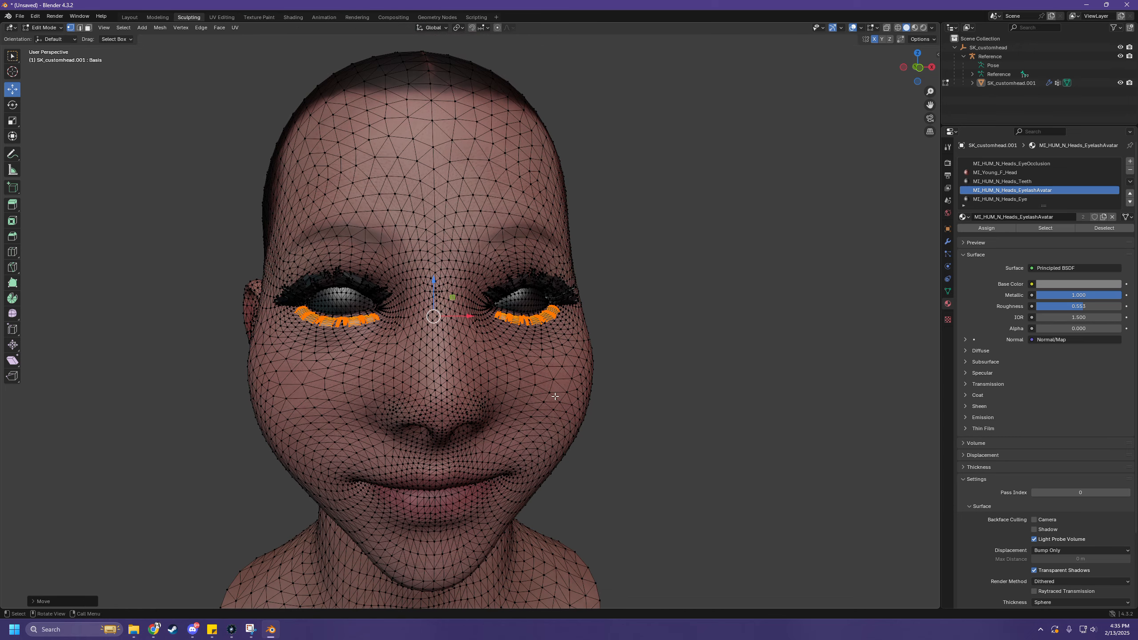
left_click(688, 414)
scroll(686, 413, "down", 1)
middle_click_drag(683, 411, 666, 399)
scroll(664, 399, "down", 4)
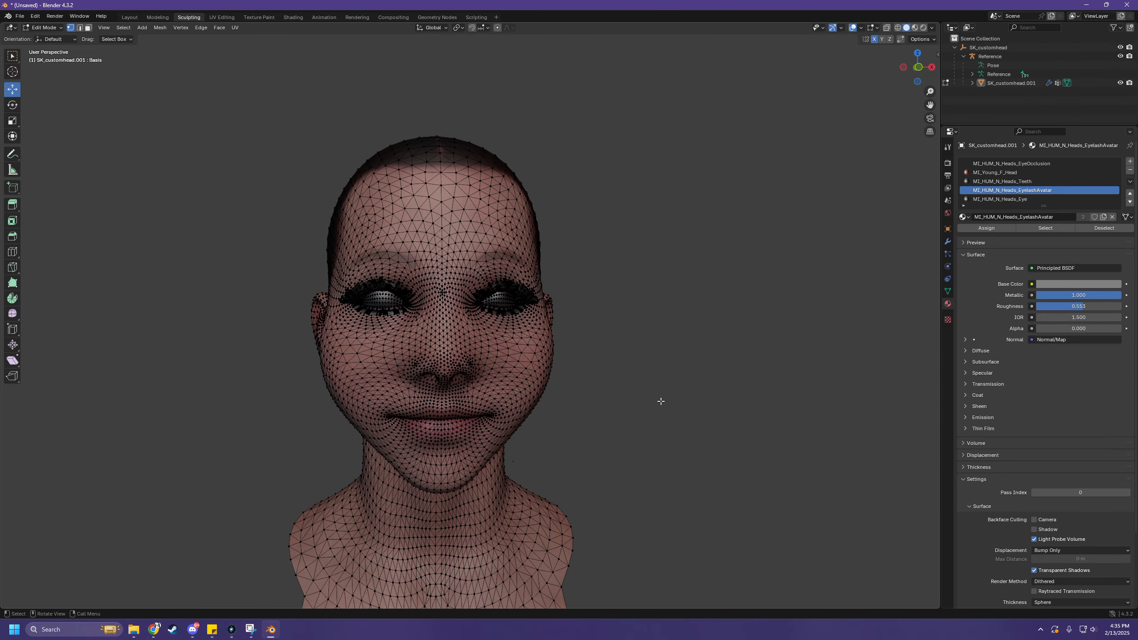
scroll(661, 253, "up", 4)
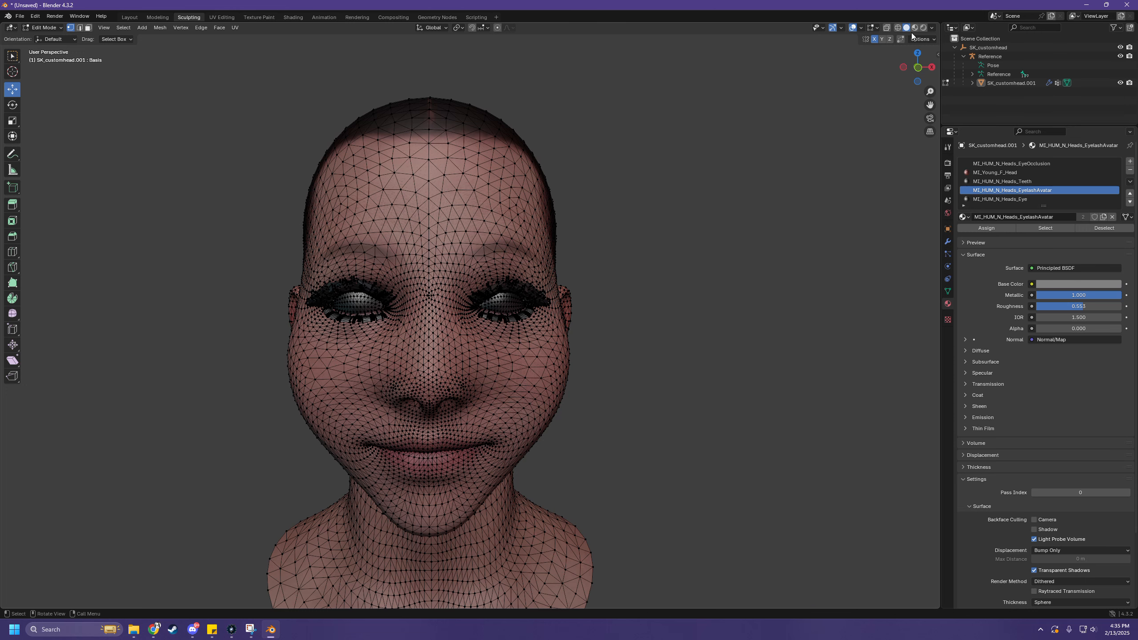
- Switch the head to Object Mode and inspect the fitted eyelashes from near and far
left_click(43, 28)
left_click(47, 39)
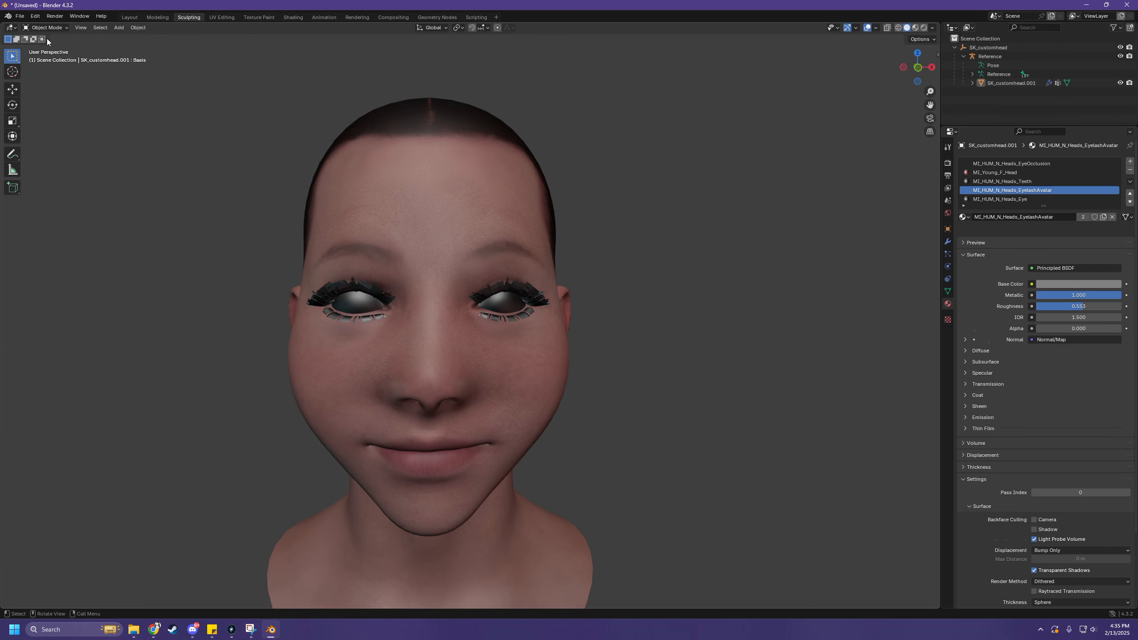
scroll(615, 269, "down", 3)
middle_click_drag(613, 269, 588, 290)
scroll(609, 273, "up", 4)
scroll(588, 290, "down", 8)
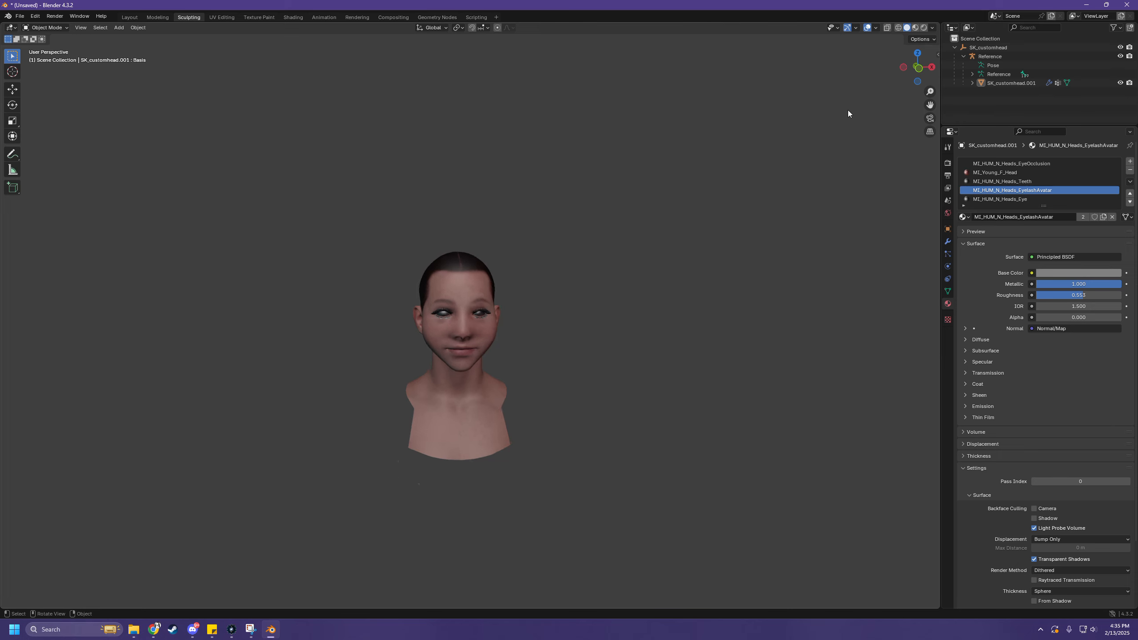
- Select the Pose entry of the Reference armature in the scene hierarchy
scroll(770, 210, "up", 2)
left_click_drag(929, 104, 946, 32)
left_click(839, 28)
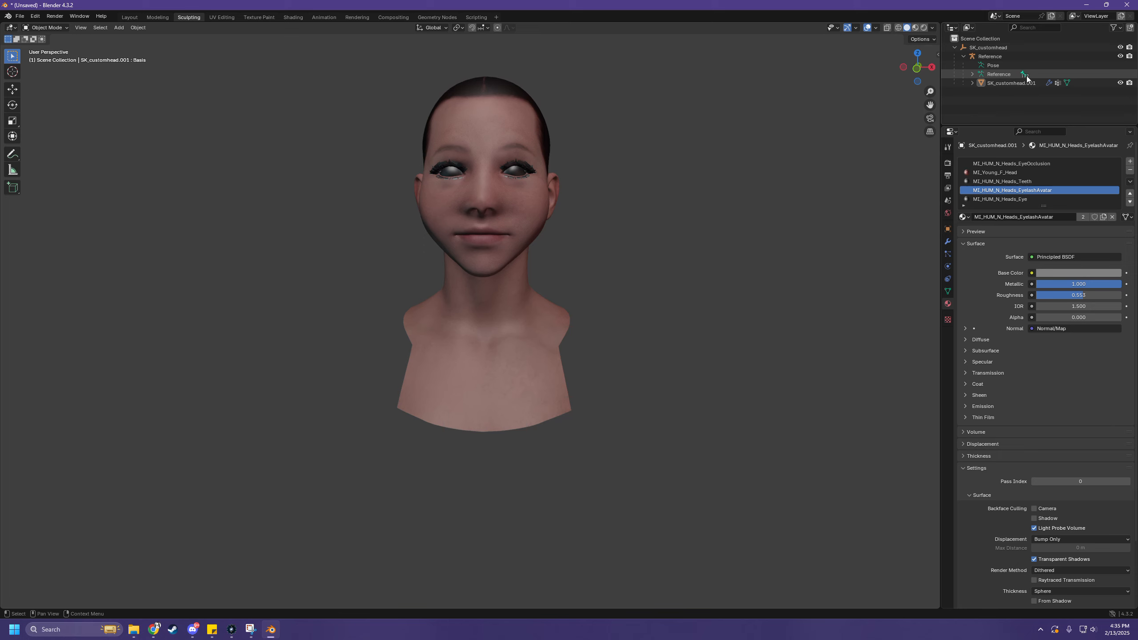
left_click(1004, 66)
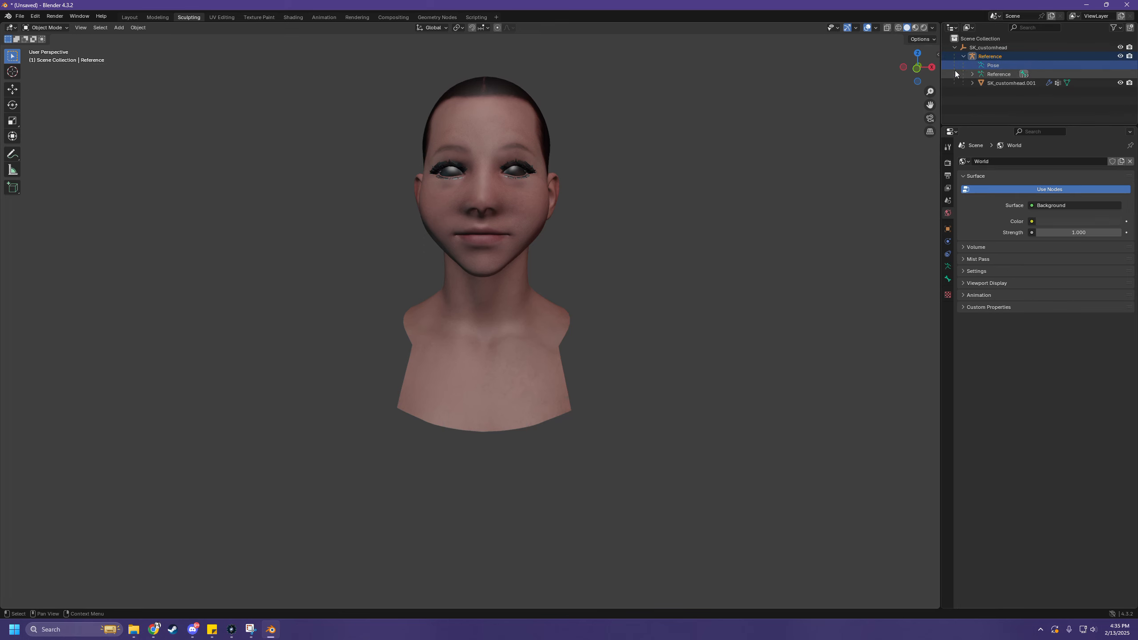
scroll(733, 271, "down", 8)
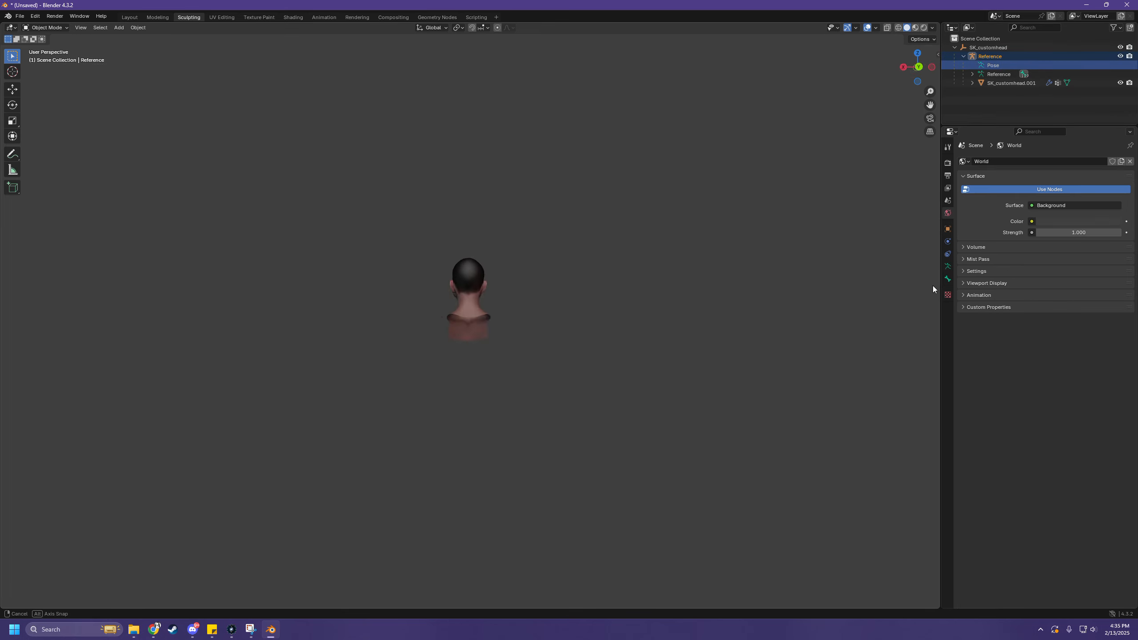